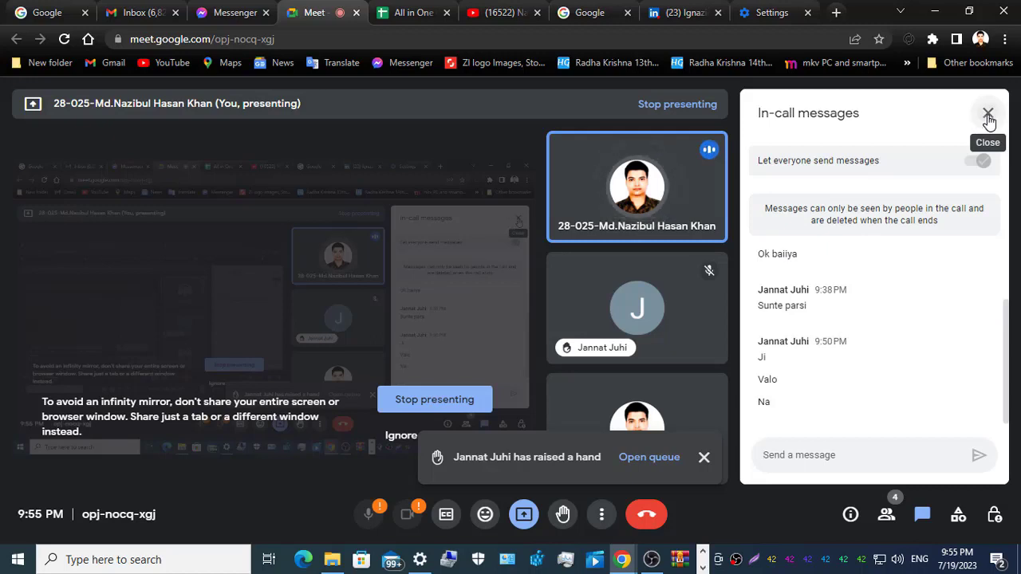
# Close the in-call messages in the meeting and switch to the attendance spreadsheet.
pyautogui.click(985, 116)
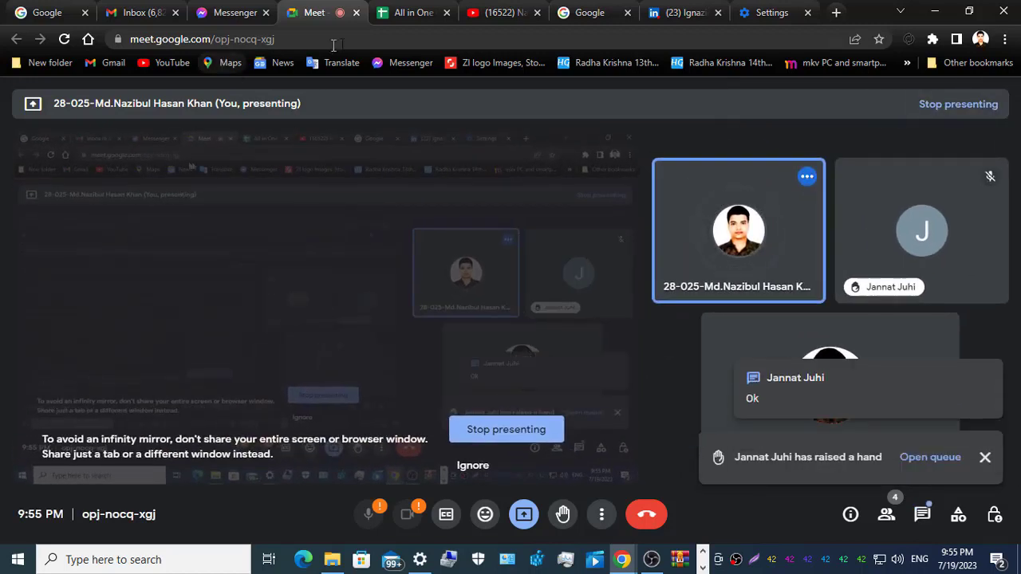
pyautogui.click(411, 10)
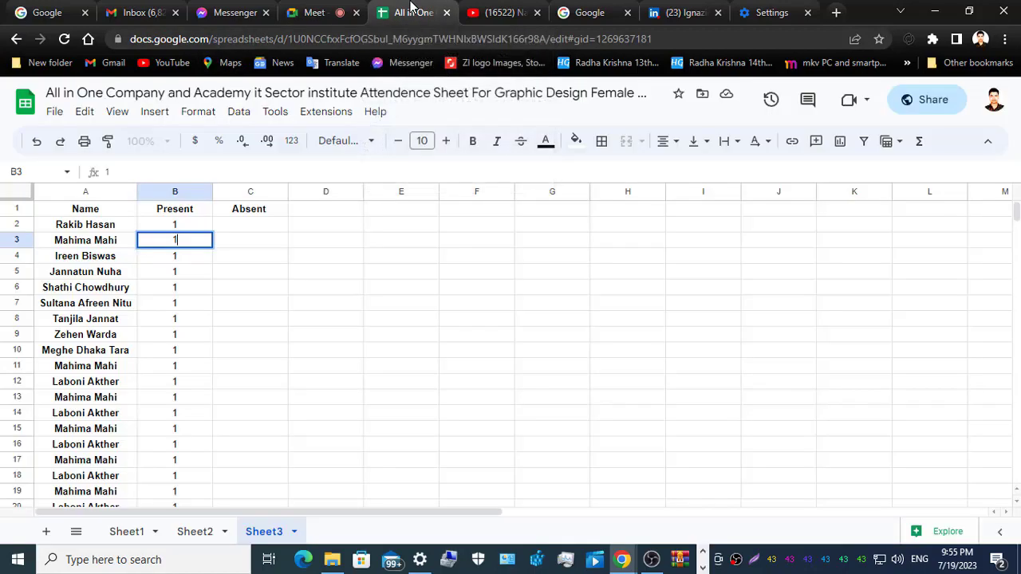
pyautogui.click(318, 12)
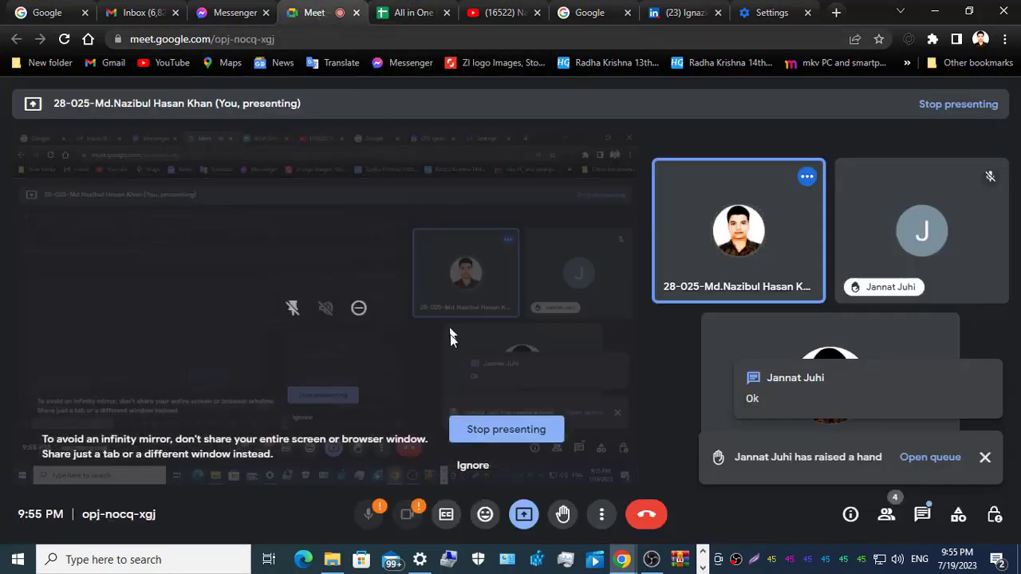
pyautogui.click(413, 12)
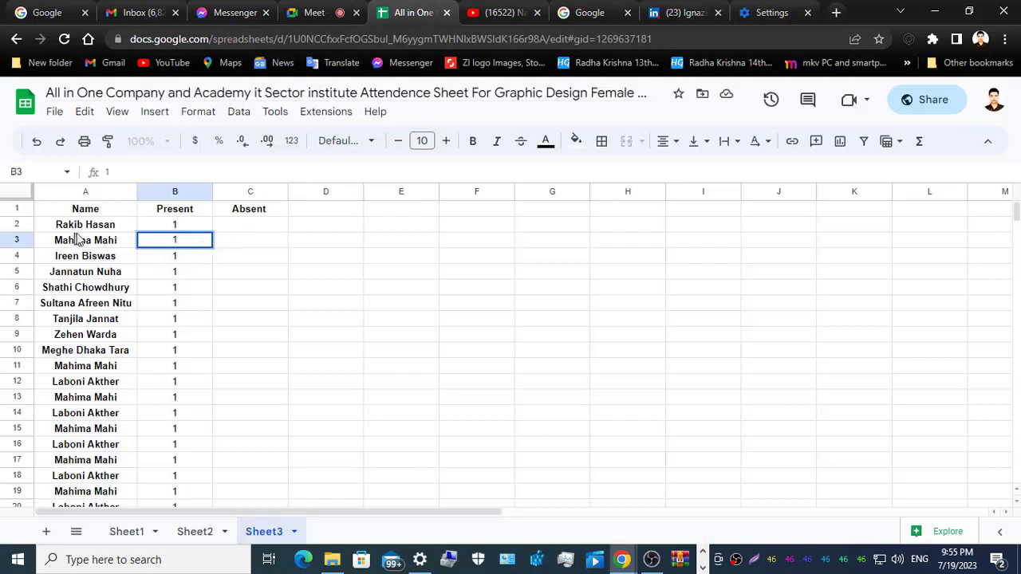
# In the Present column, set B2 to 2 and B3, B4 and B5 to 0.
pyautogui.click(183, 225)
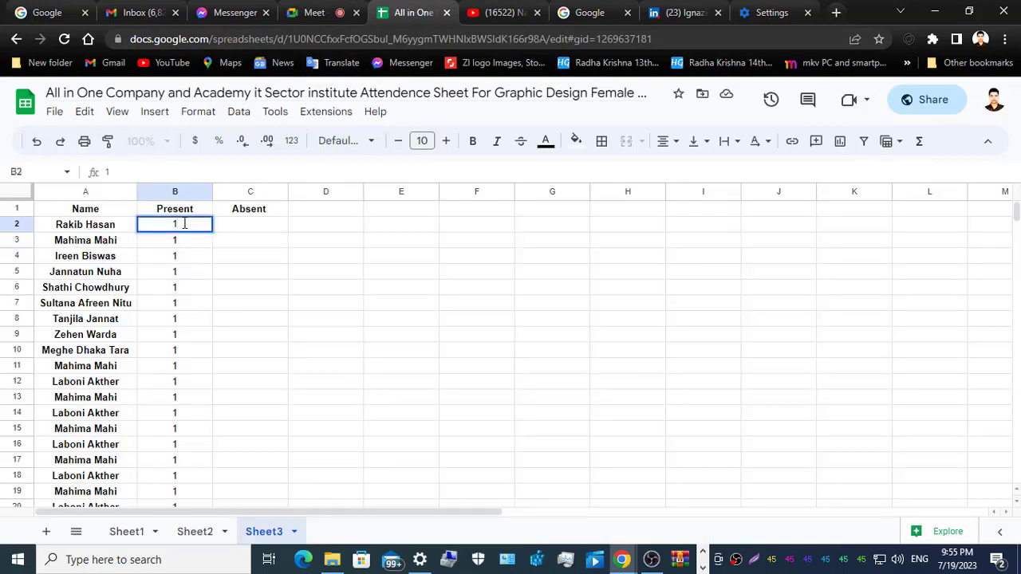
pyautogui.write('2')
pyautogui.click(185, 240)
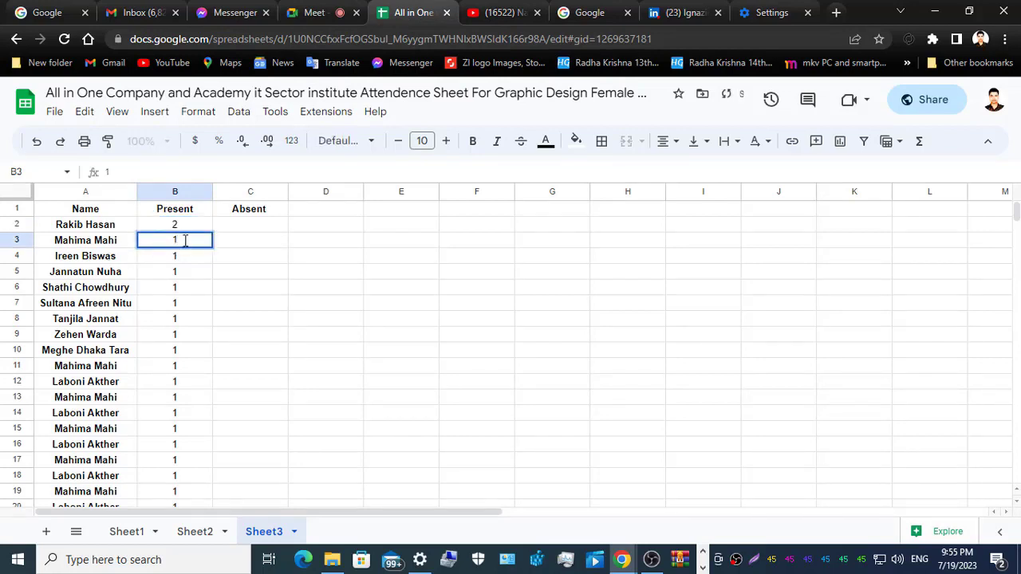
pyautogui.press('BackSpace')
pyautogui.click(187, 255)
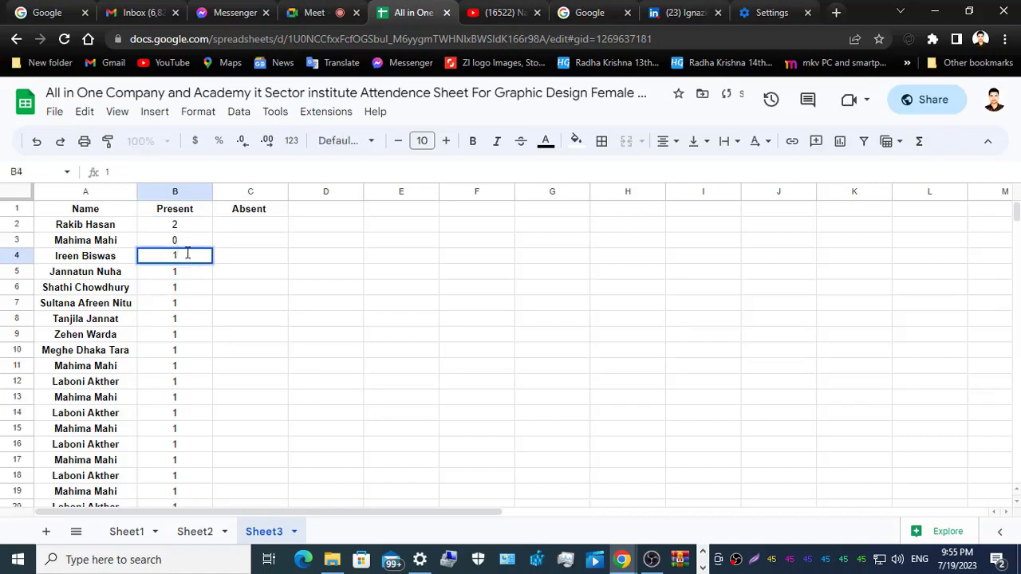
pyautogui.write('0')
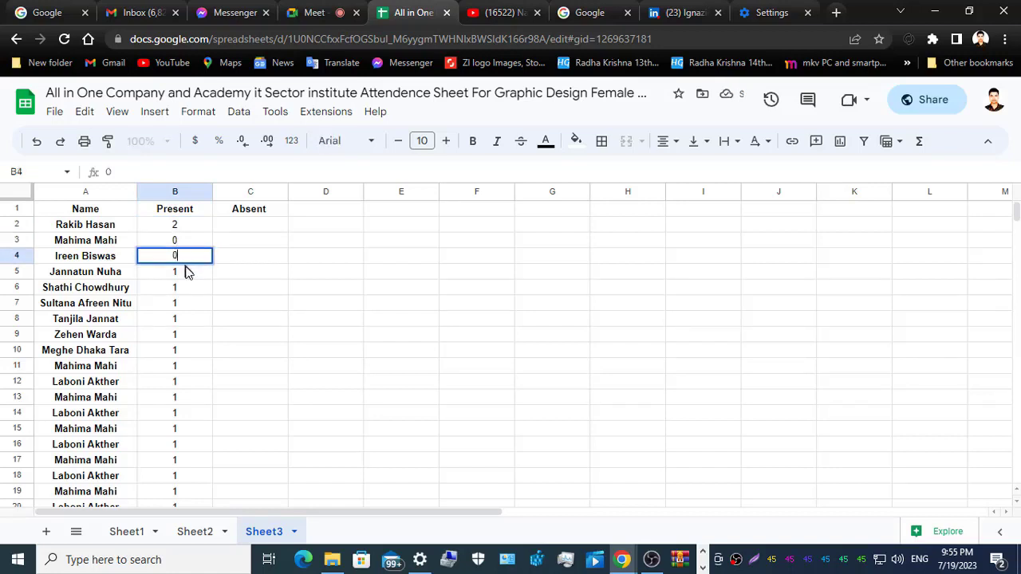
pyautogui.click(189, 271)
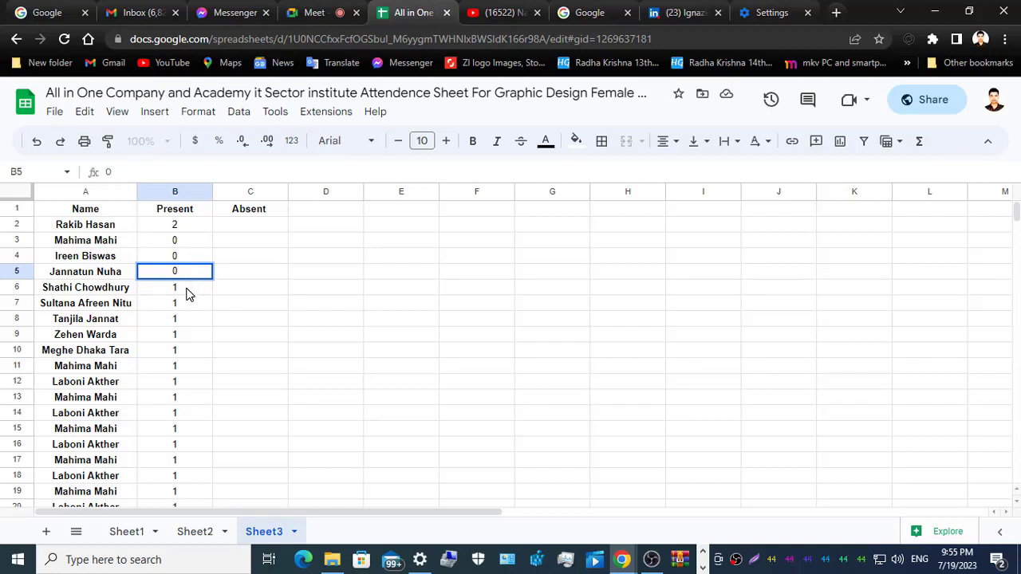
# In the Present column, set B6 to 0 and both B7 and B8 to 2.
pyautogui.click(187, 294)
pyautogui.doubleClick(187, 287)
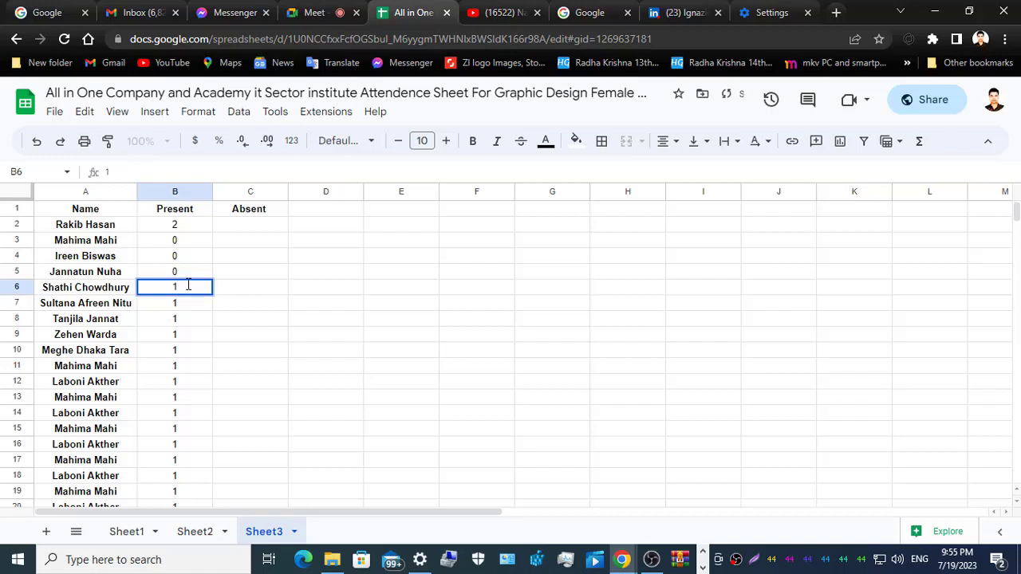
pyautogui.write('0')
pyautogui.doubleClick(188, 301)
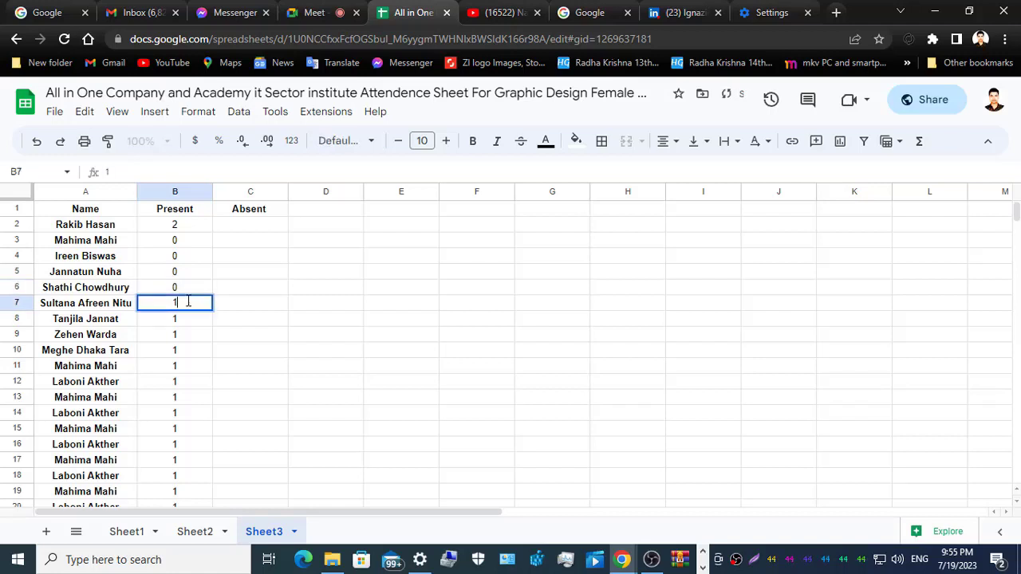
pyautogui.write('2')
pyautogui.doubleClick(189, 319)
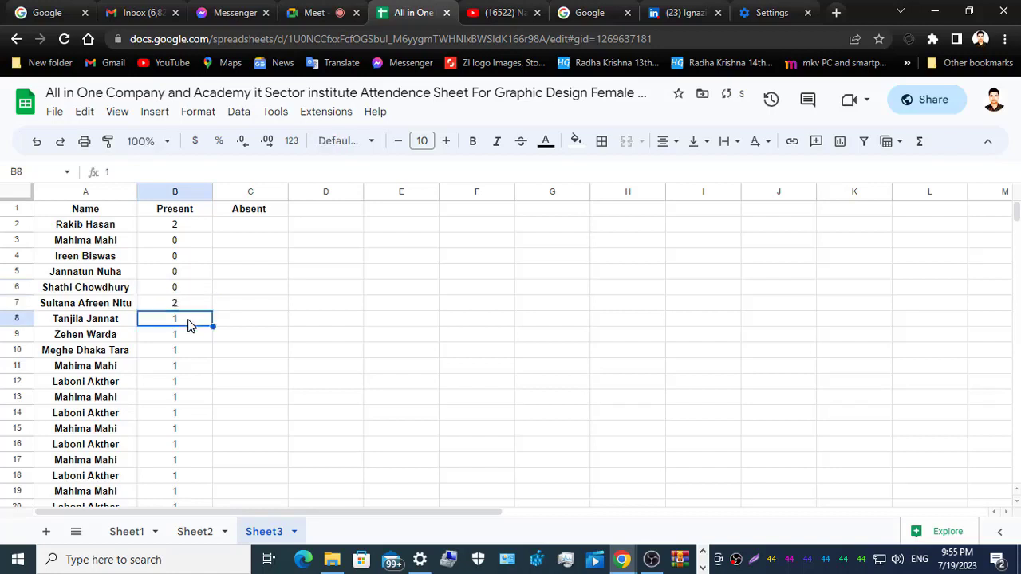
pyautogui.press('BackSpace')
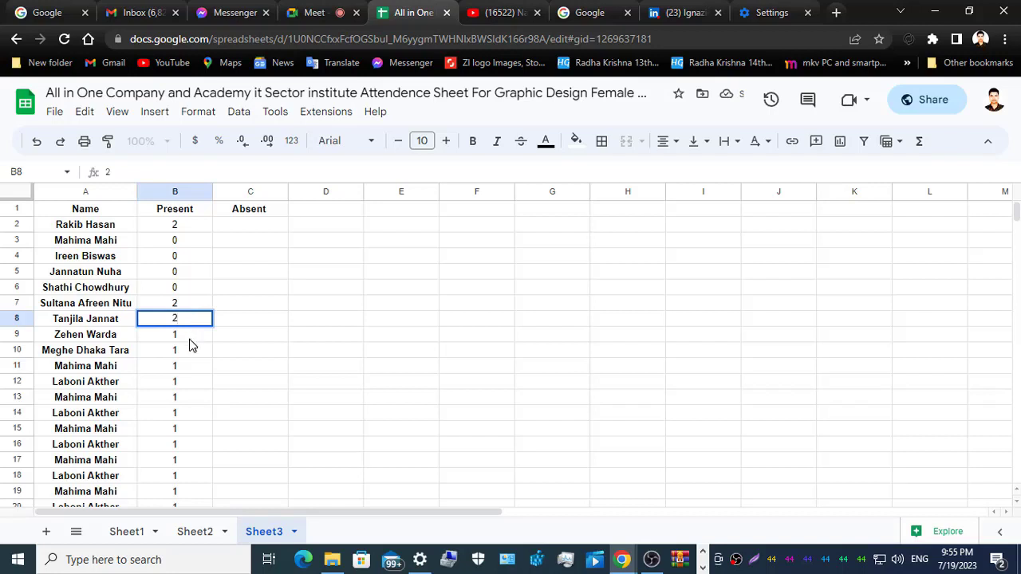
# Check the training group chat in Messenger and set the Present value in B9 of the attendance sheet to 0.
pyautogui.doubleClick(192, 336)
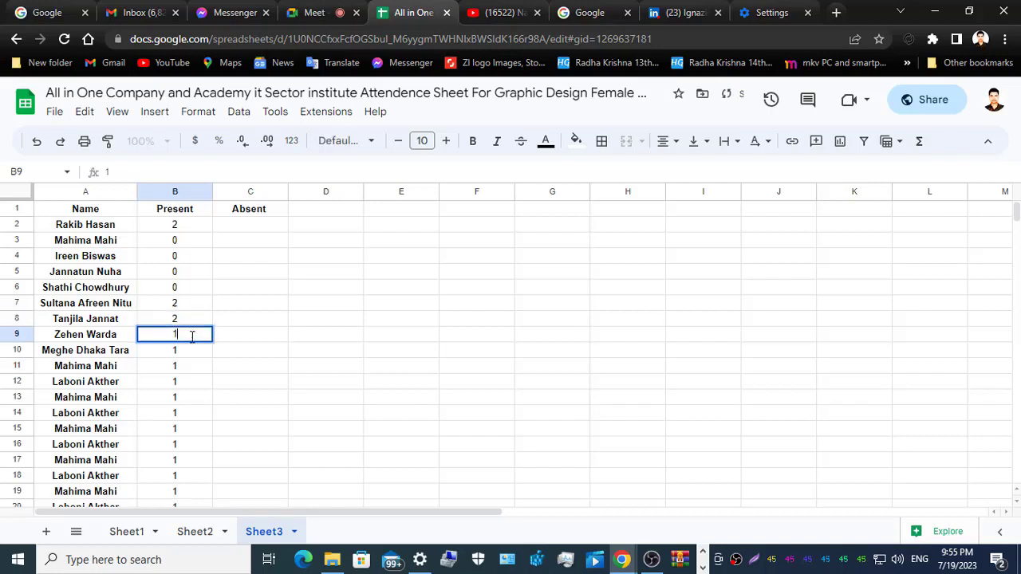
pyautogui.click(236, 12)
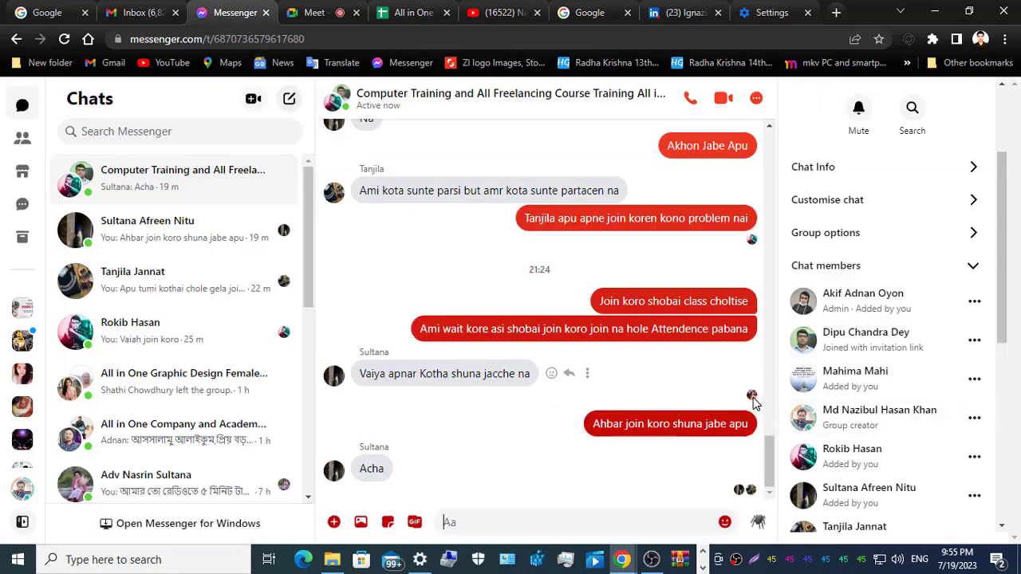
pyautogui.moveTo(752, 398)
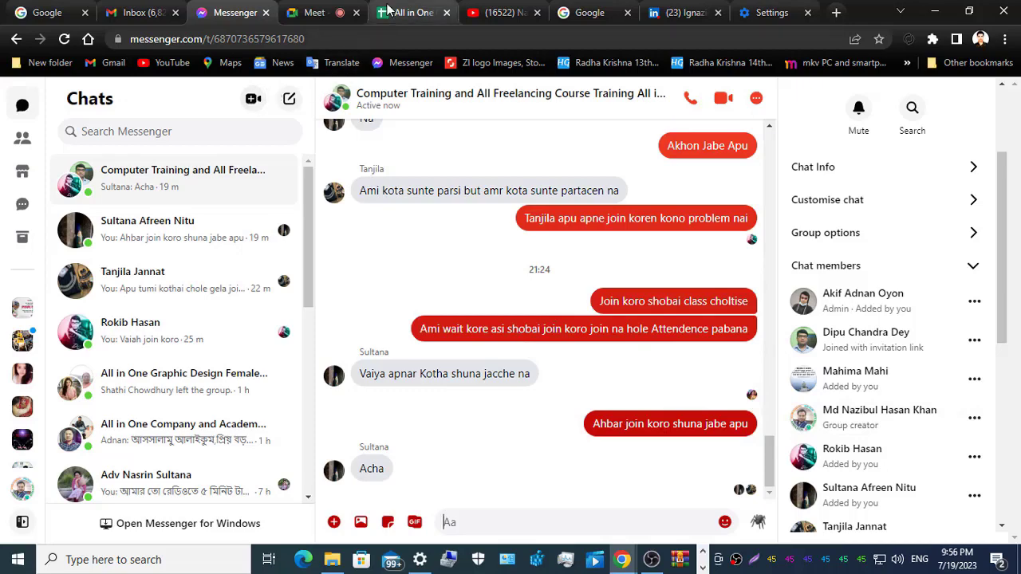
pyautogui.click(405, 12)
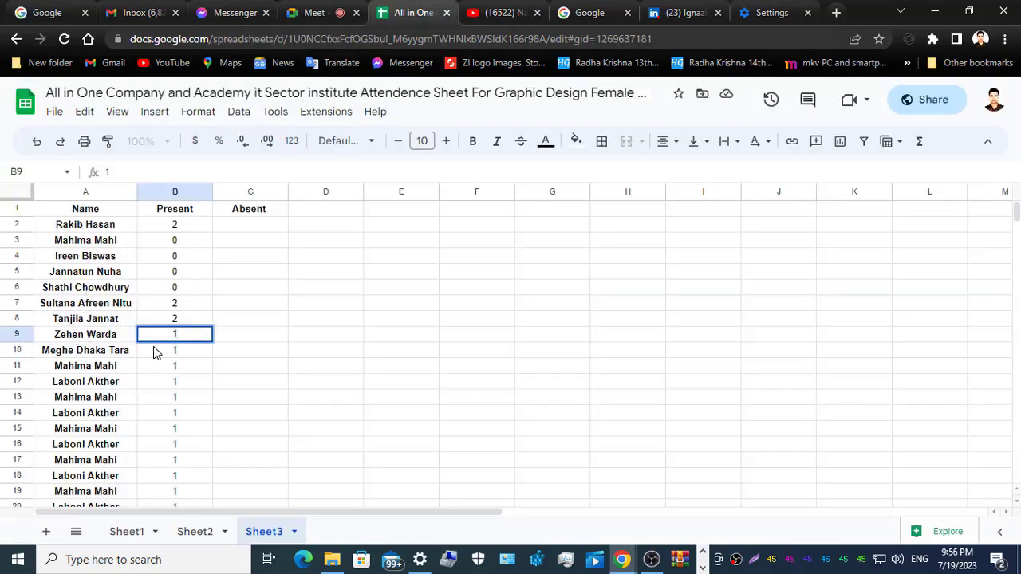
pyautogui.press('BackSpace')
# Fill the name cell A9 with red.
pyautogui.doubleClick(44, 338)
pyautogui.moveTo(53, 334); pyautogui.dragTo(124, 329)
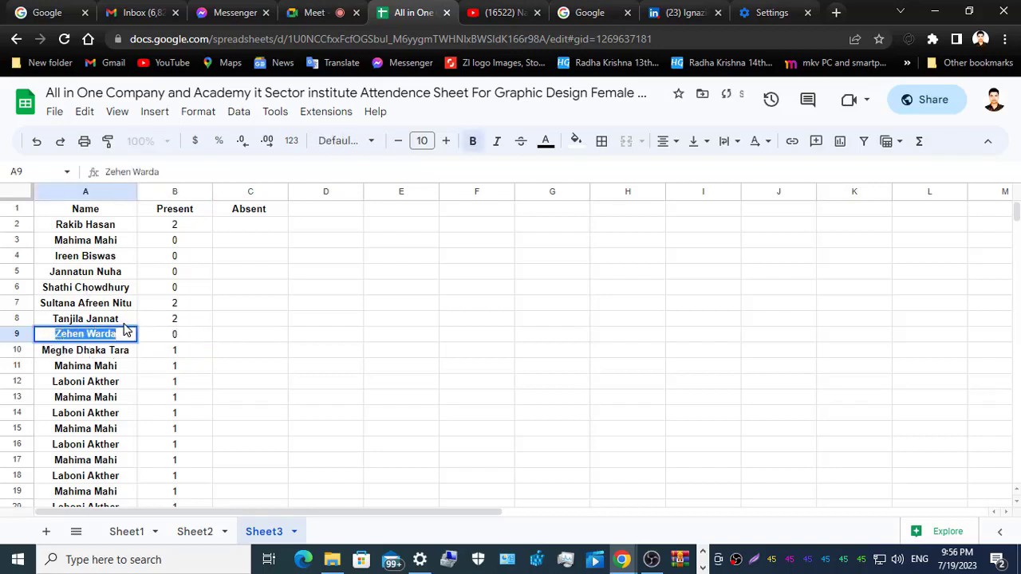
pyautogui.click(575, 142)
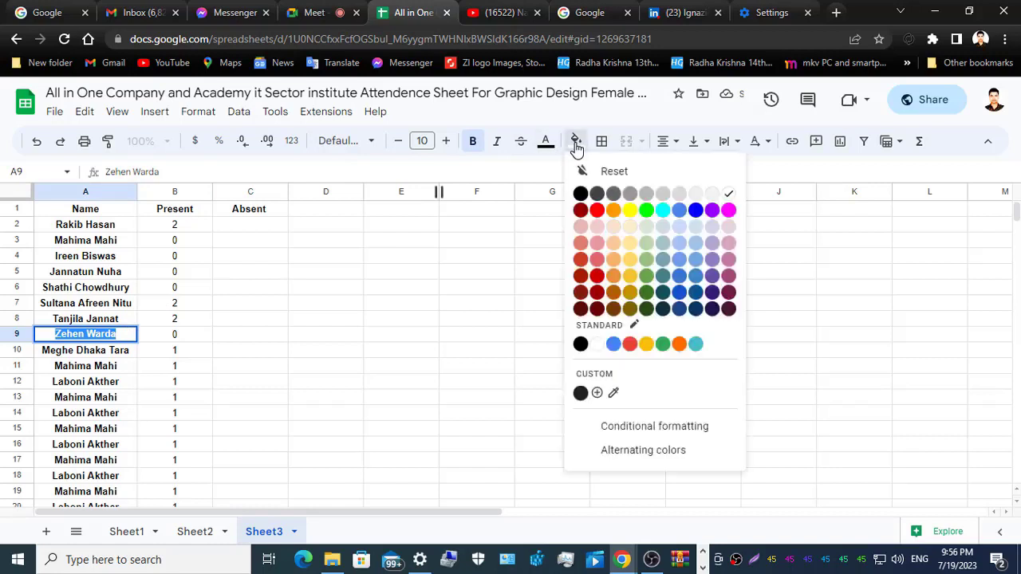
pyautogui.click(597, 209)
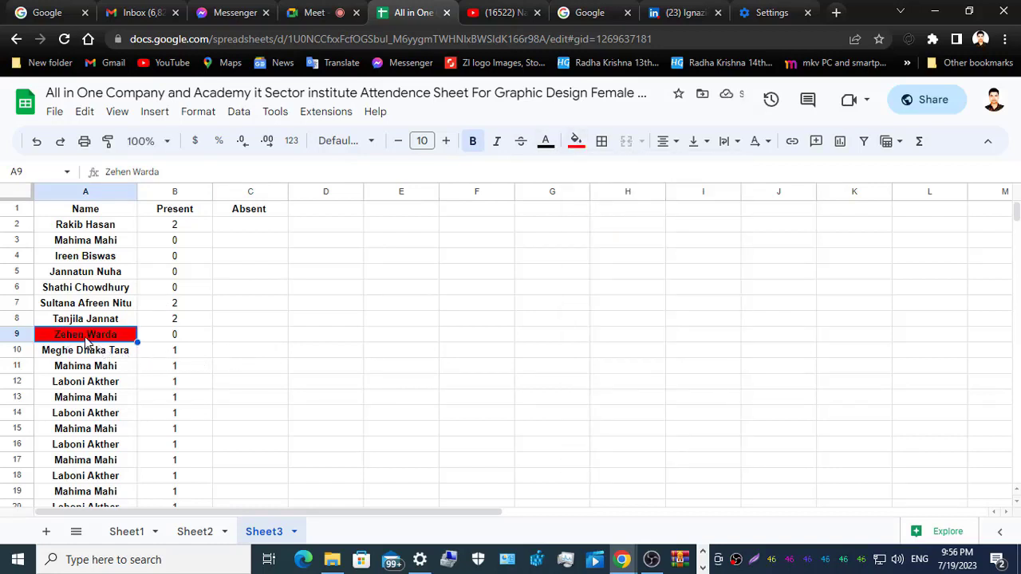
# Fill the name cells A8 and A7 with bright green.
pyautogui.doubleClick(46, 319)
pyautogui.moveTo(46, 319); pyautogui.dragTo(118, 319)
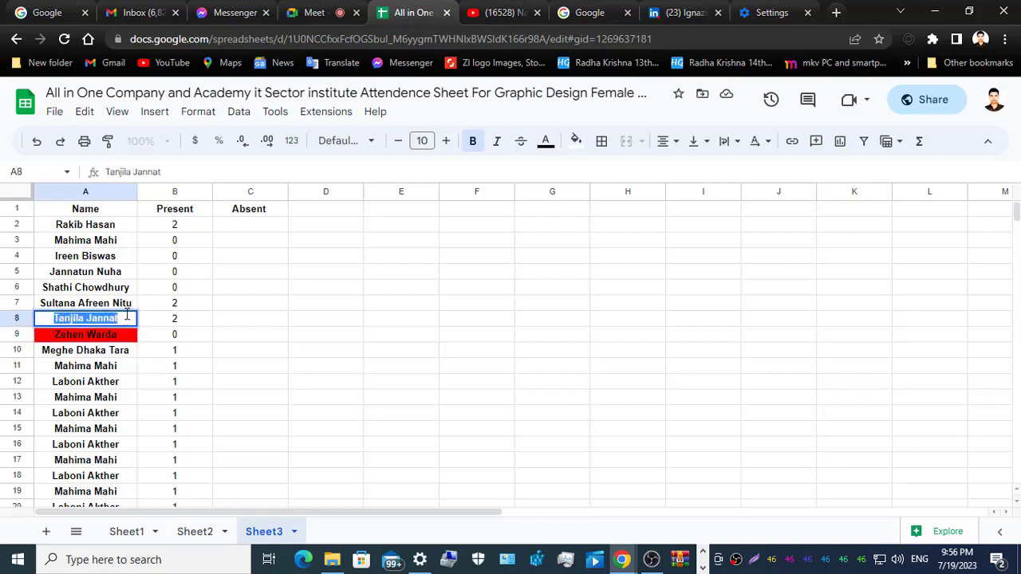
pyautogui.click(576, 141)
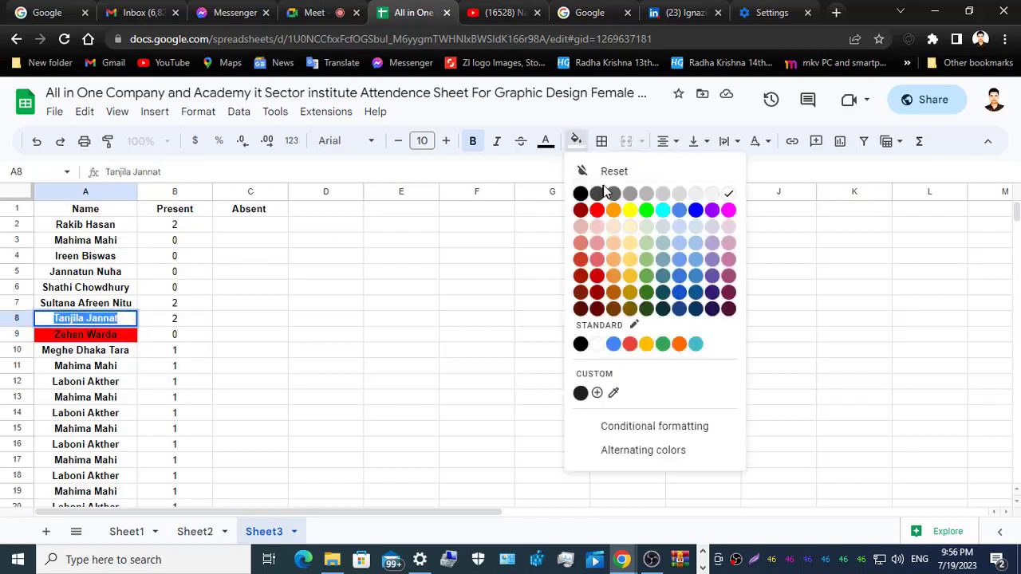
pyautogui.click(647, 211)
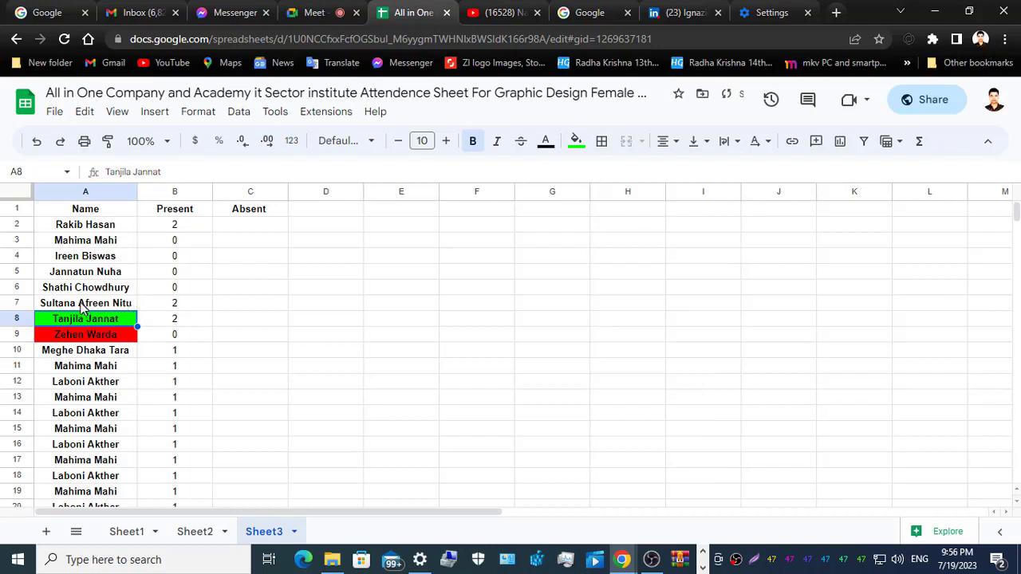
pyautogui.doubleClick(37, 304)
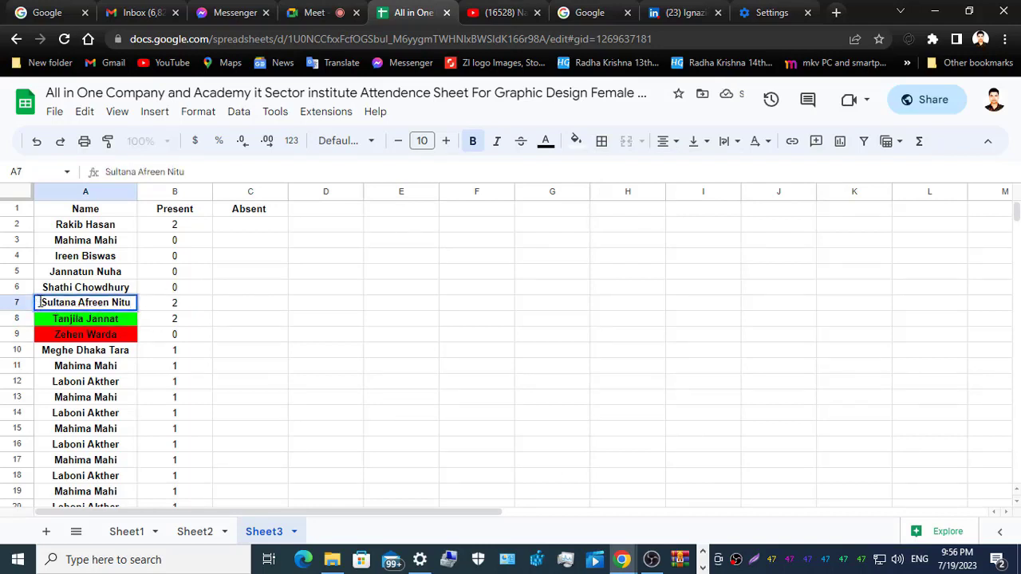
pyautogui.moveTo(39, 302); pyautogui.dragTo(134, 303)
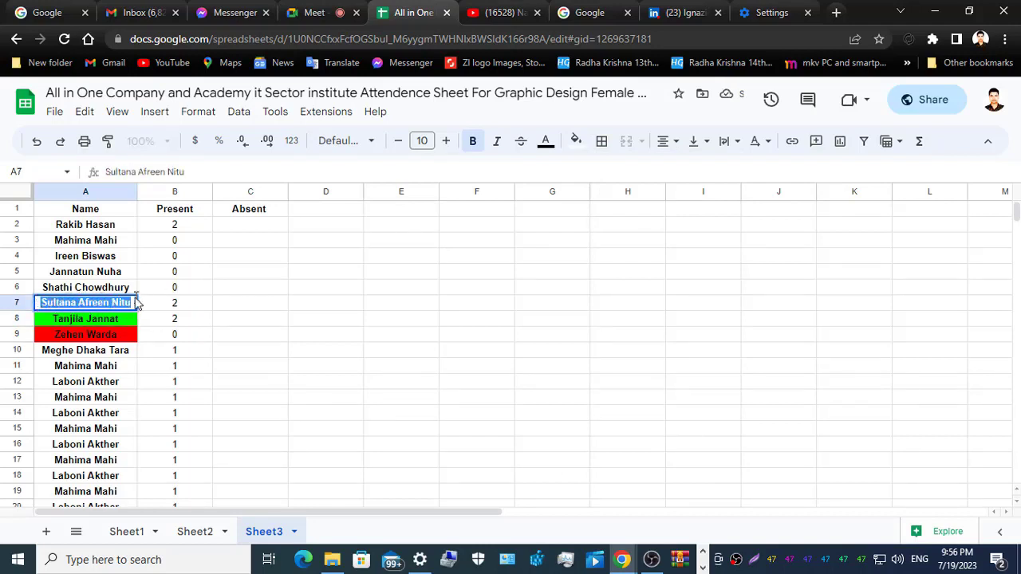
pyautogui.click(577, 142)
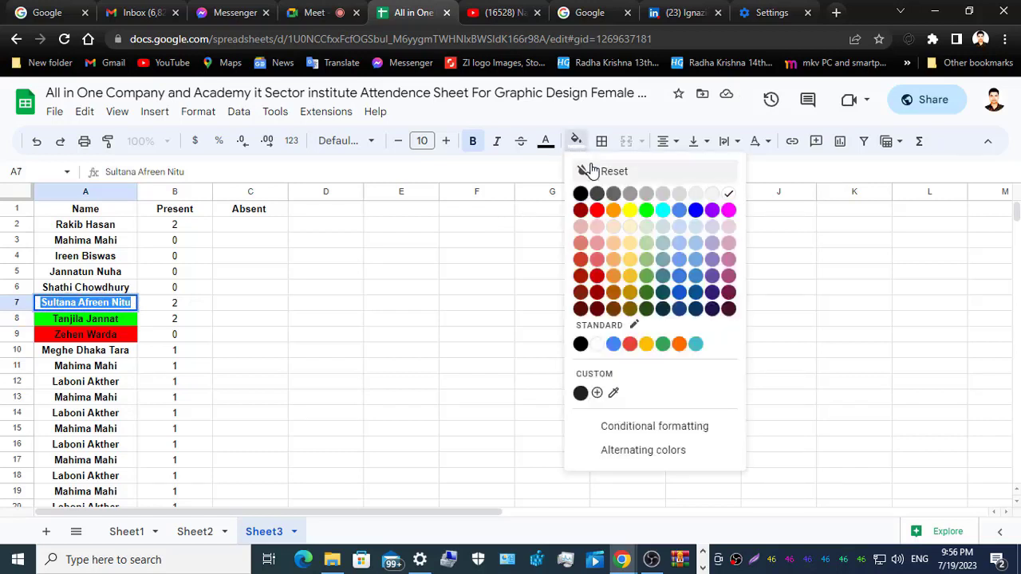
pyautogui.click(647, 211)
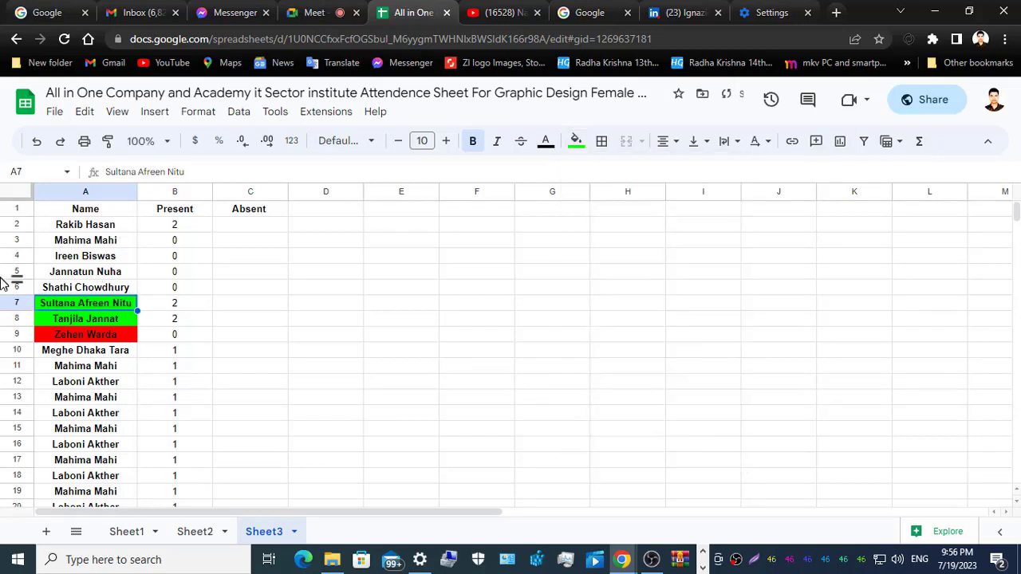
# Fill the name cells A6 and A5 with red.
pyautogui.click(41, 291)
pyautogui.doubleClick(48, 287)
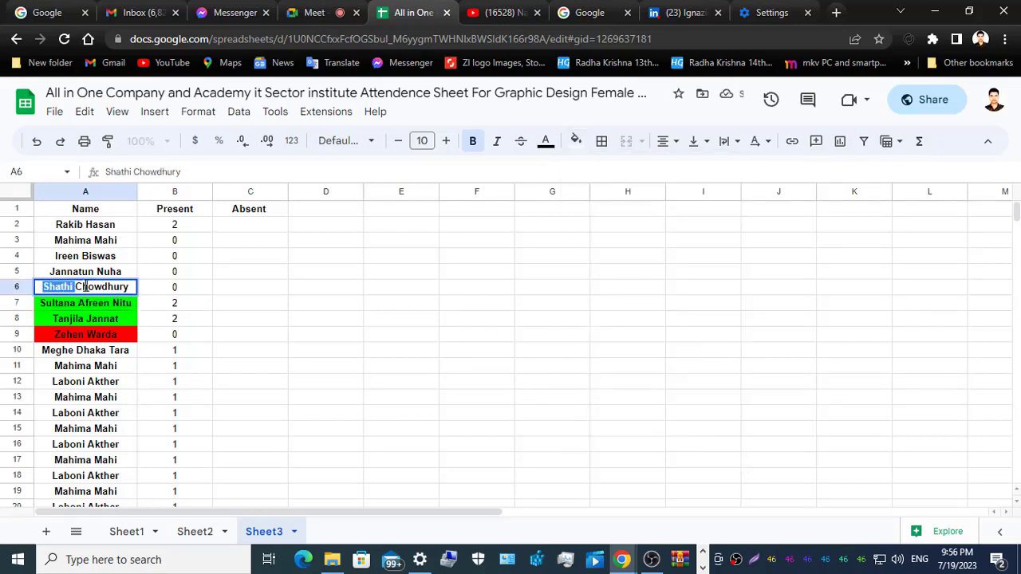
pyautogui.moveTo(48, 287); pyautogui.dragTo(535, 170)
pyautogui.click(576, 141)
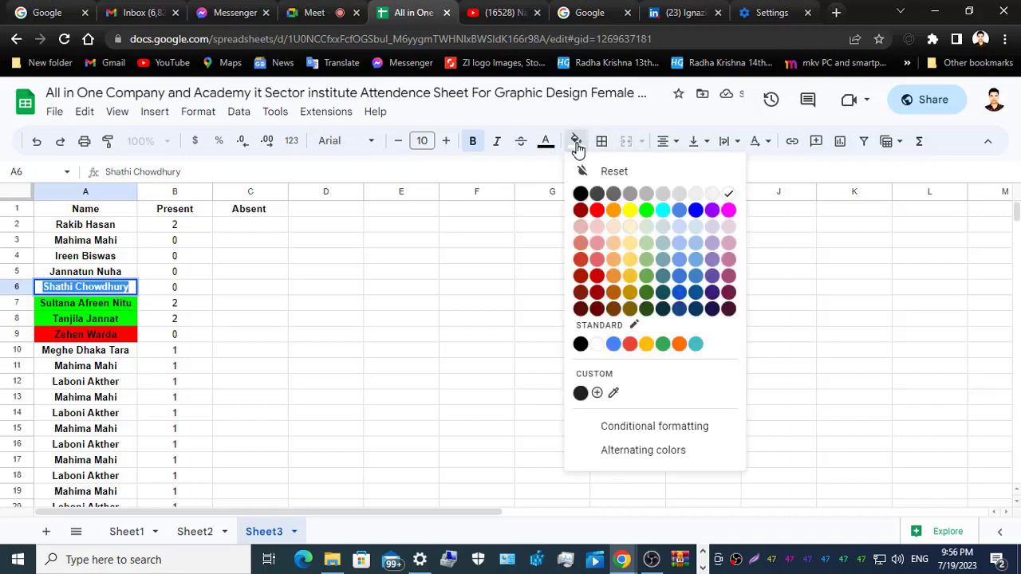
pyautogui.click(602, 215)
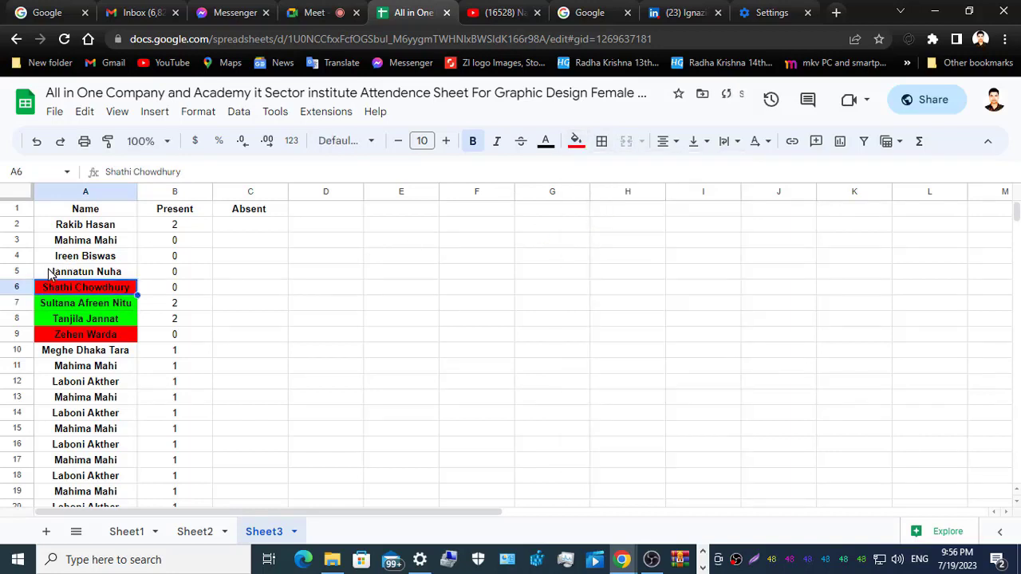
pyautogui.click(50, 273)
pyautogui.doubleClick(49, 274)
pyautogui.moveTo(49, 273); pyautogui.dragTo(157, 273)
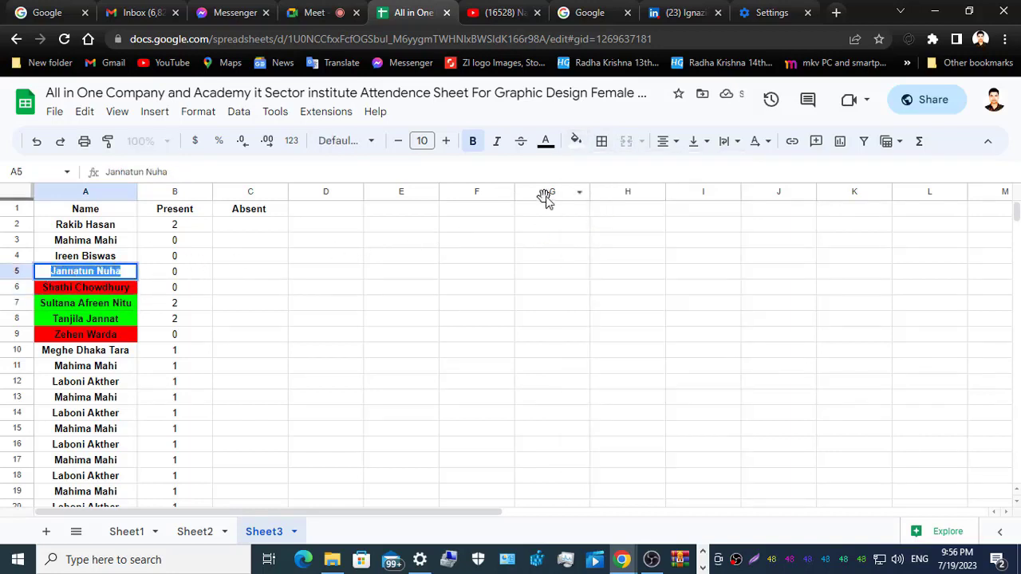
pyautogui.click(576, 142)
pyautogui.click(600, 215)
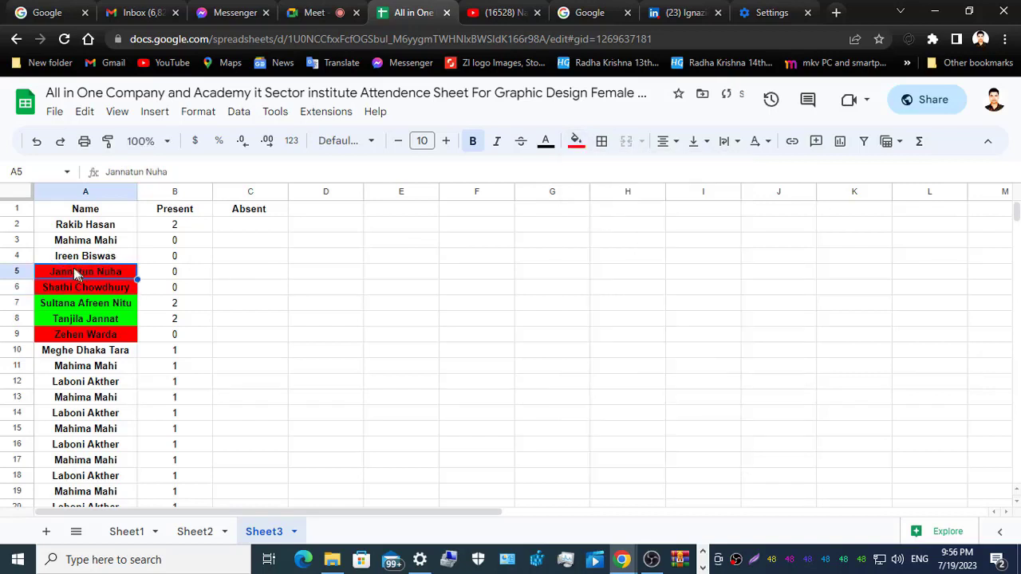
# Fill the name cell A4 with red.
pyautogui.click(48, 257)
pyautogui.doubleClick(47, 257)
pyautogui.moveTo(48, 257); pyautogui.dragTo(126, 256)
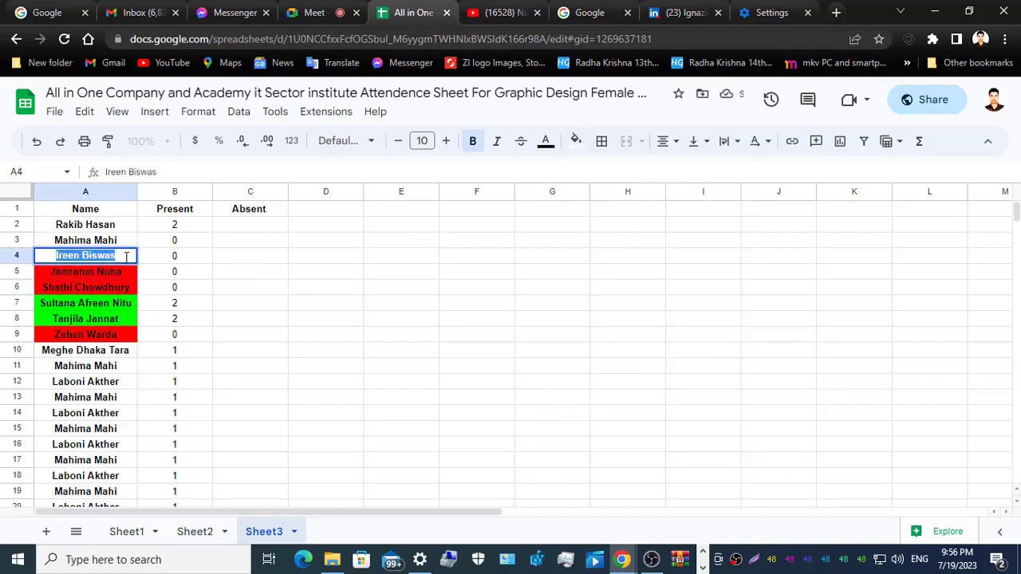
pyautogui.click(576, 142)
pyautogui.click(600, 214)
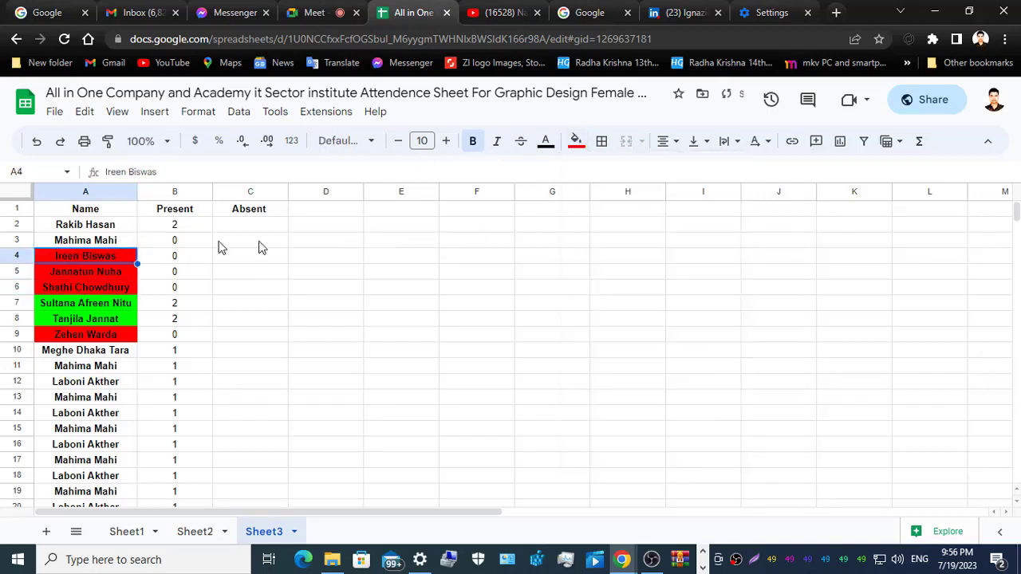
# Fill the name cell A3 with red.
pyautogui.doubleClick(122, 242)
pyautogui.moveTo(124, 240); pyautogui.dragTo(49, 240)
pyautogui.click(576, 142)
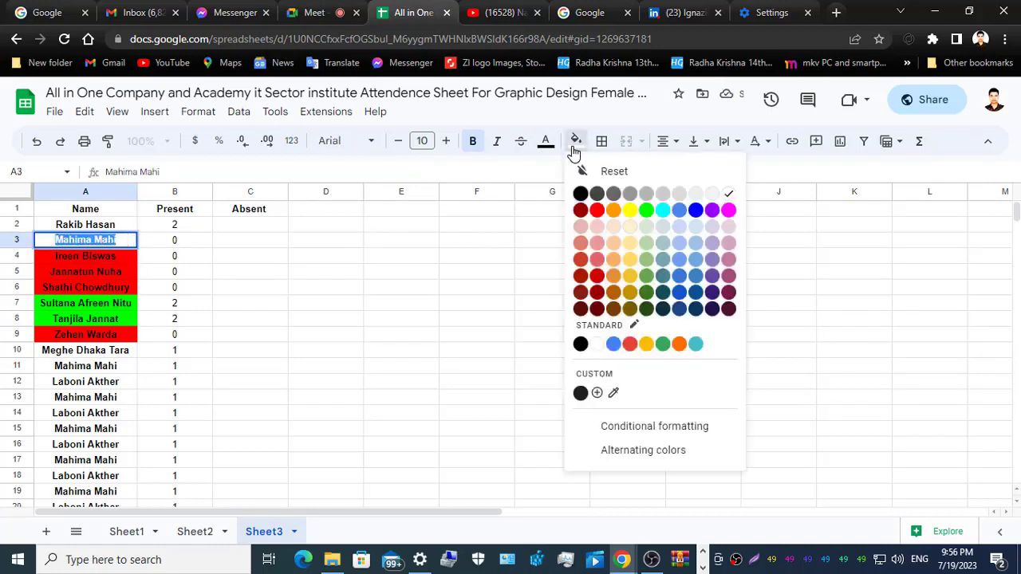
pyautogui.click(598, 211)
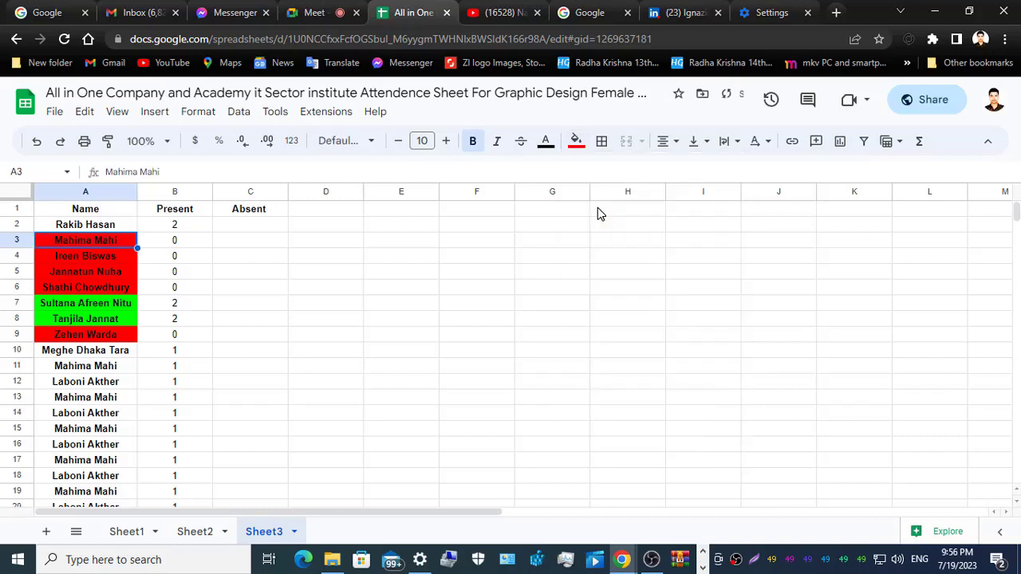
# Fill the name cell A2 with bright green.
pyautogui.doubleClick(124, 224)
pyautogui.moveTo(124, 224); pyautogui.dragTo(30, 230)
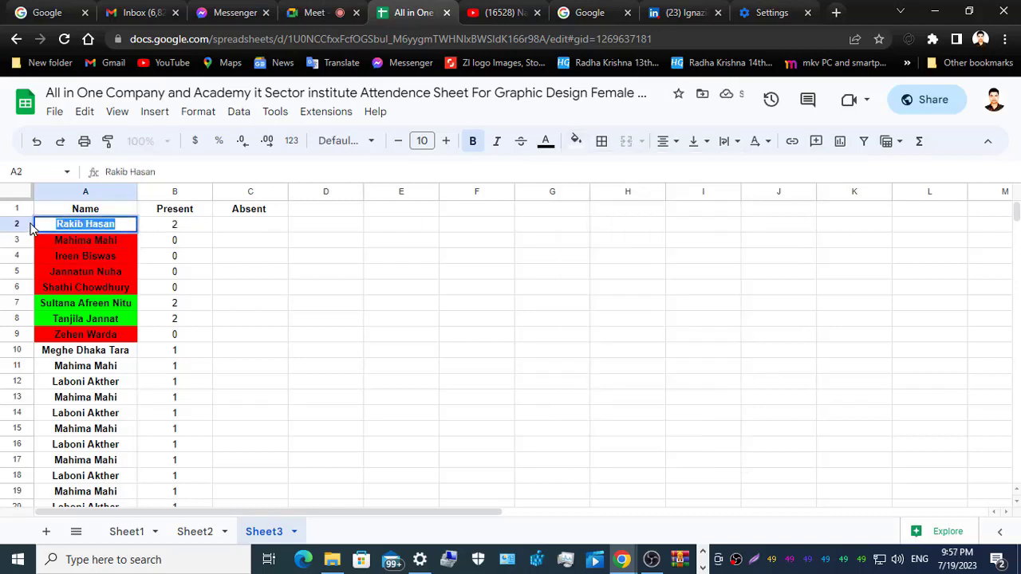
pyautogui.click(576, 141)
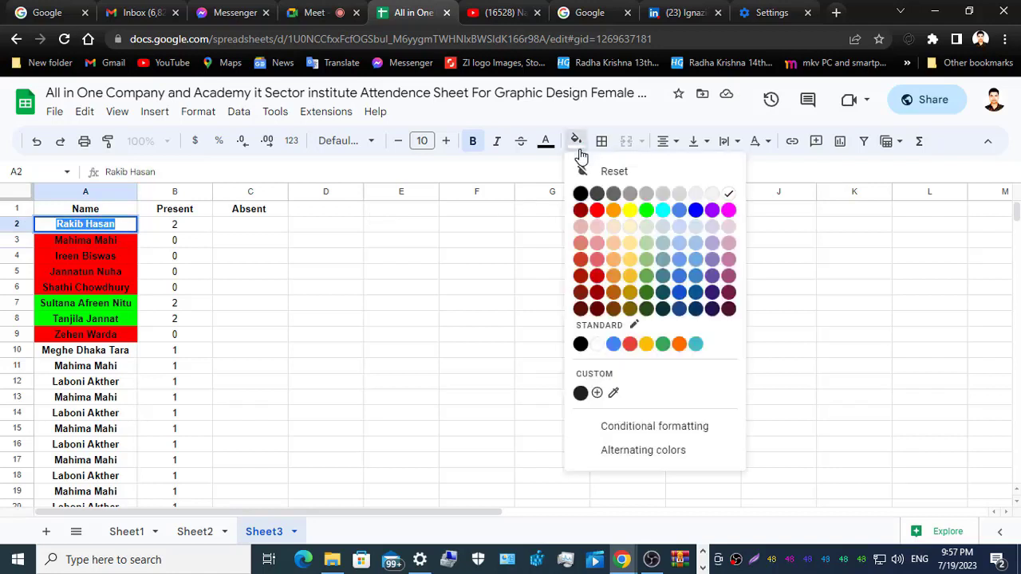
pyautogui.click(646, 210)
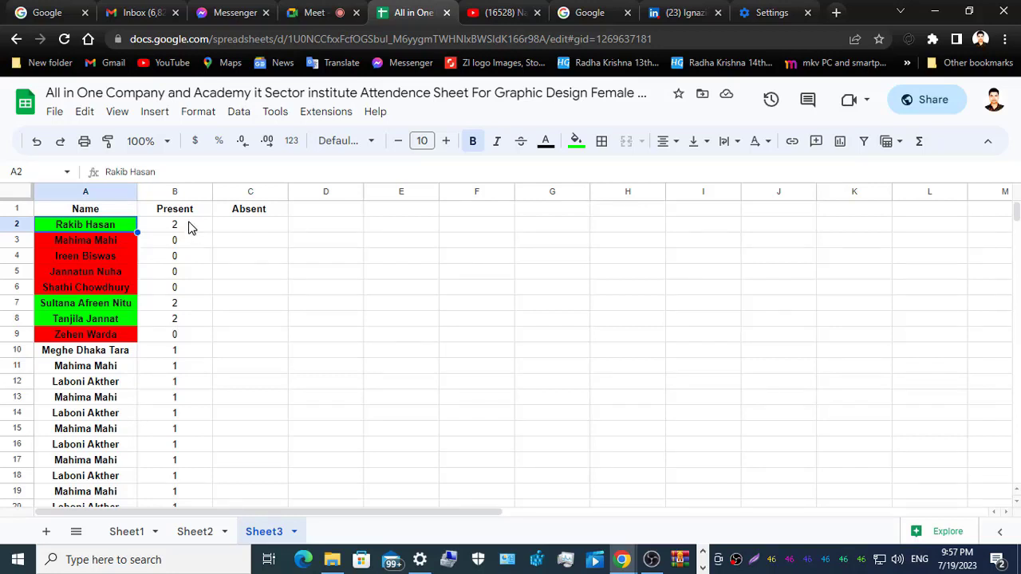
# Check the Messenger group chat and the Google Meet in-call messages, and dismiss the raised-hand notice in the meeting.
pyautogui.click(313, 10)
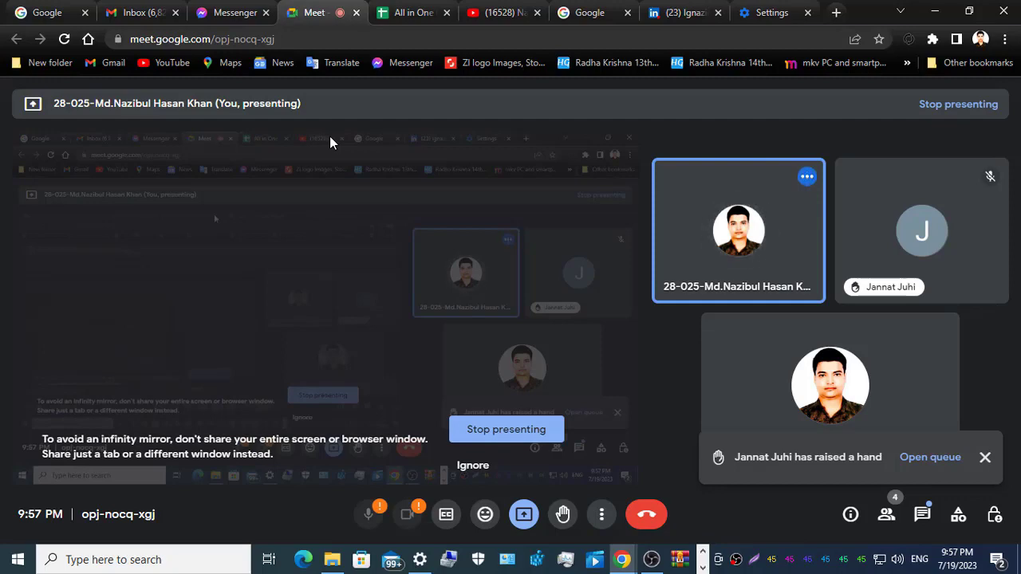
pyautogui.click(230, 5)
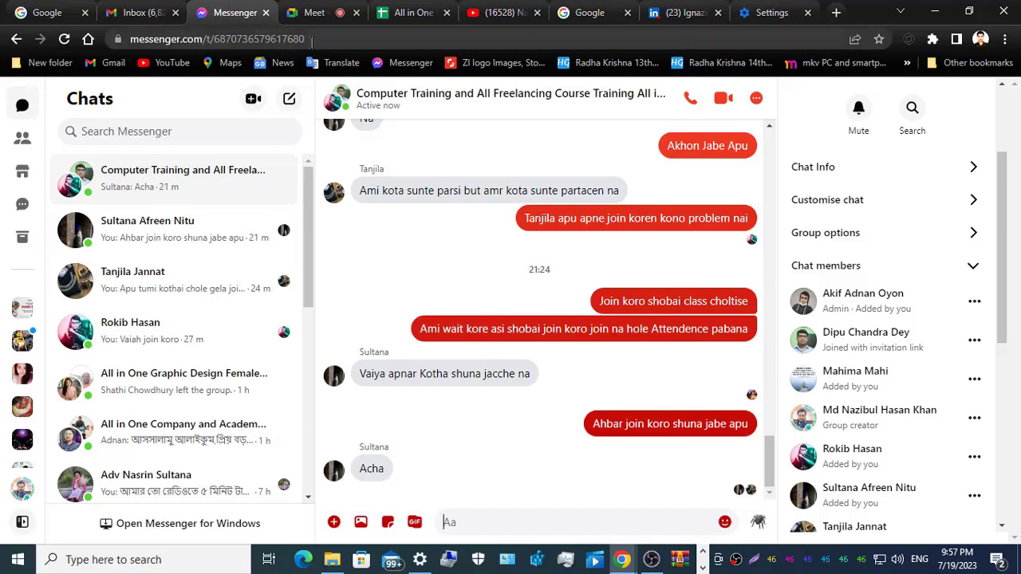
pyautogui.click(318, 13)
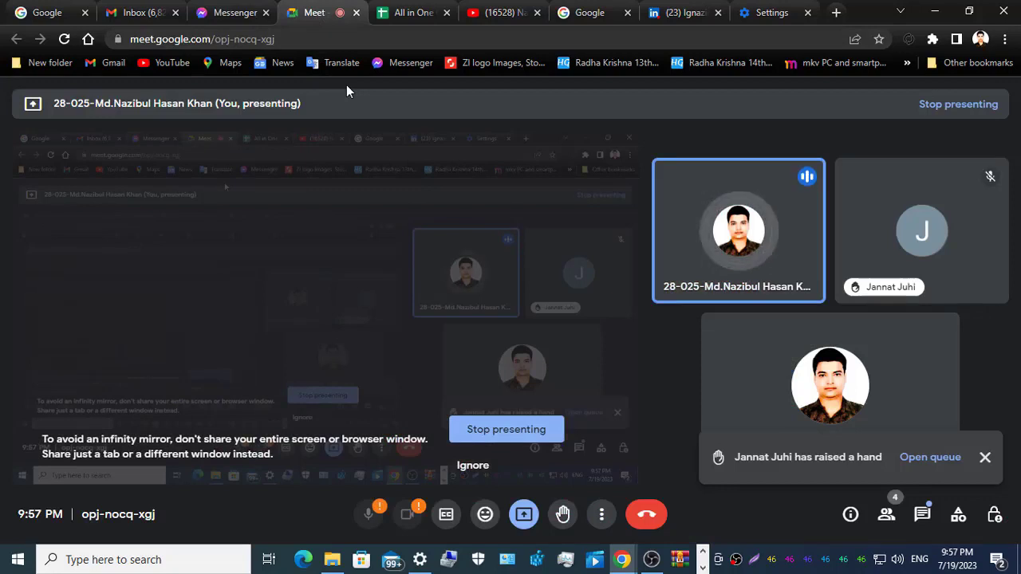
pyautogui.click(240, 12)
pyautogui.click(316, 16)
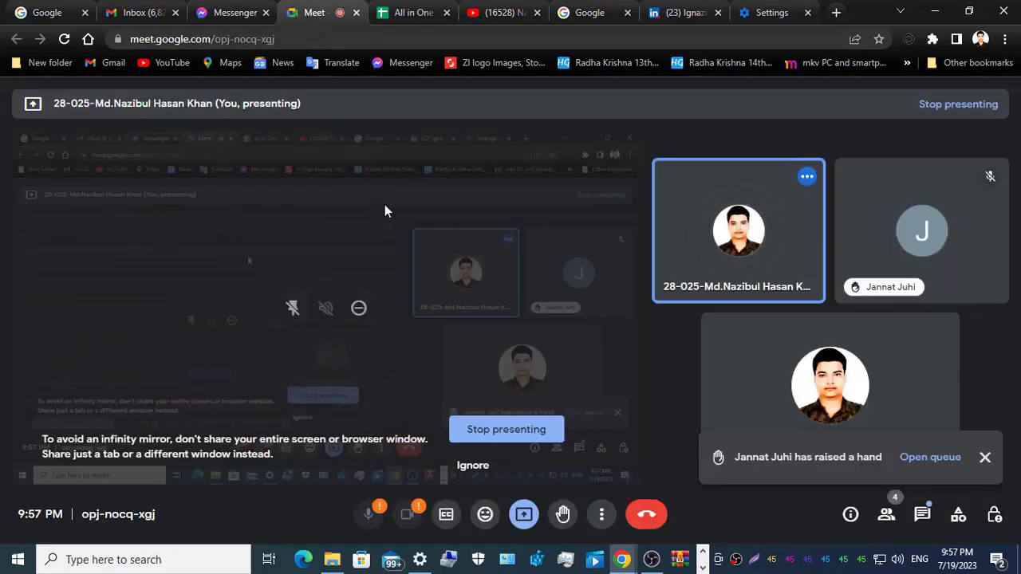
pyautogui.click(921, 516)
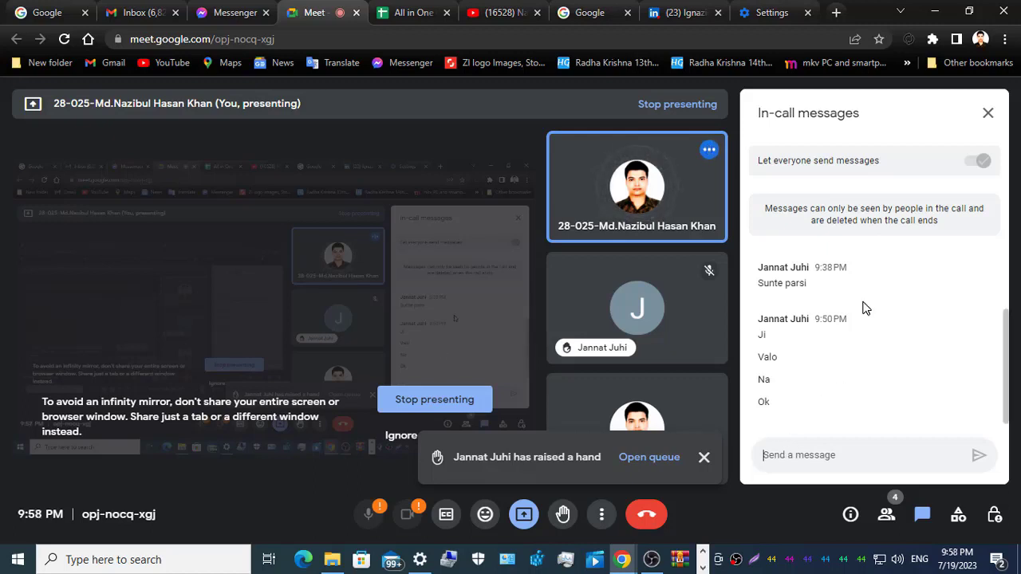
pyautogui.click(986, 110)
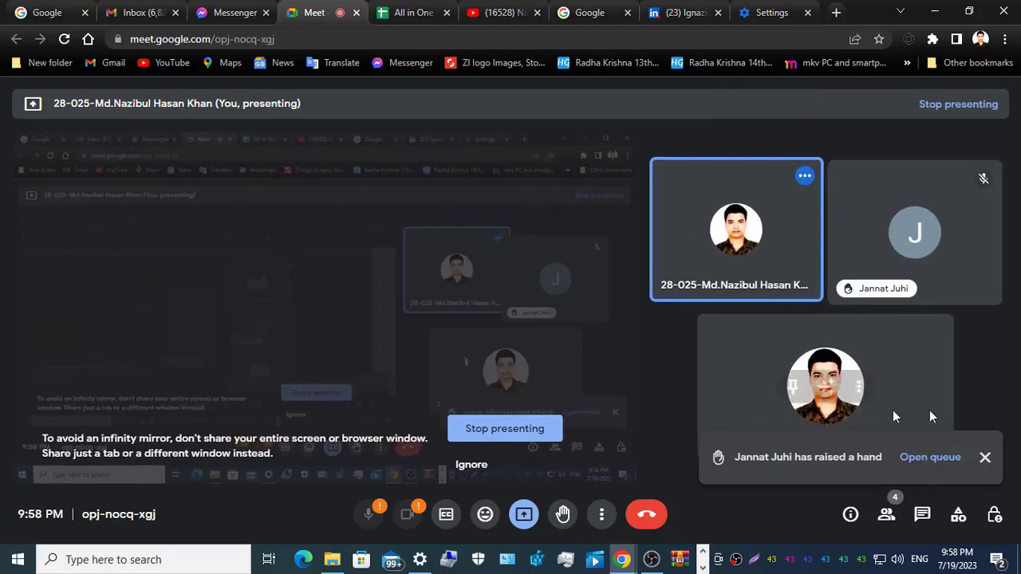
pyautogui.click(986, 457)
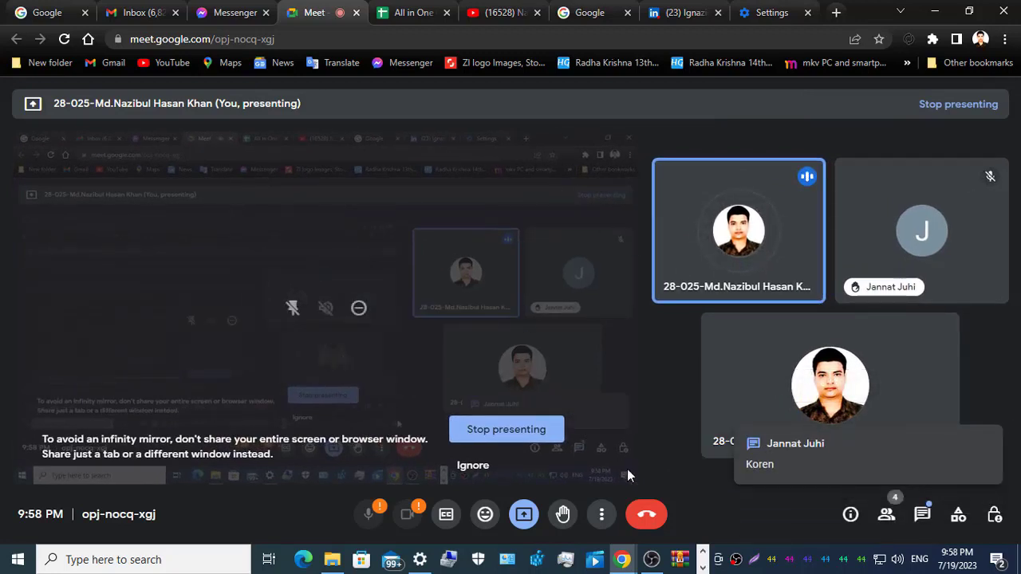
# Switch back to the attendance sheet in Google Sheets and add a centered heading "Star" in D1.
pyautogui.click(401, 9)
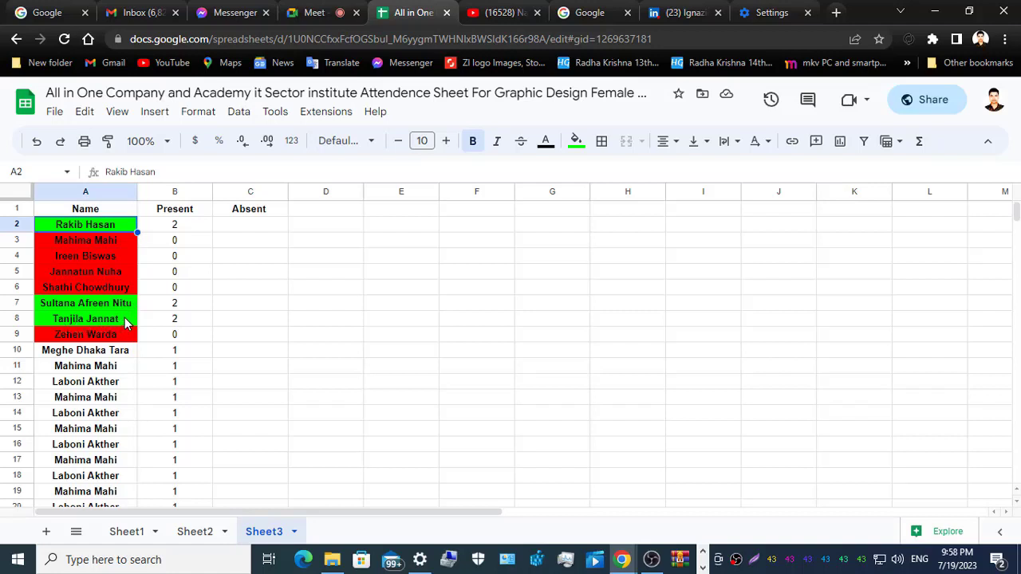
pyautogui.click(239, 319)
pyautogui.doubleClick(317, 208)
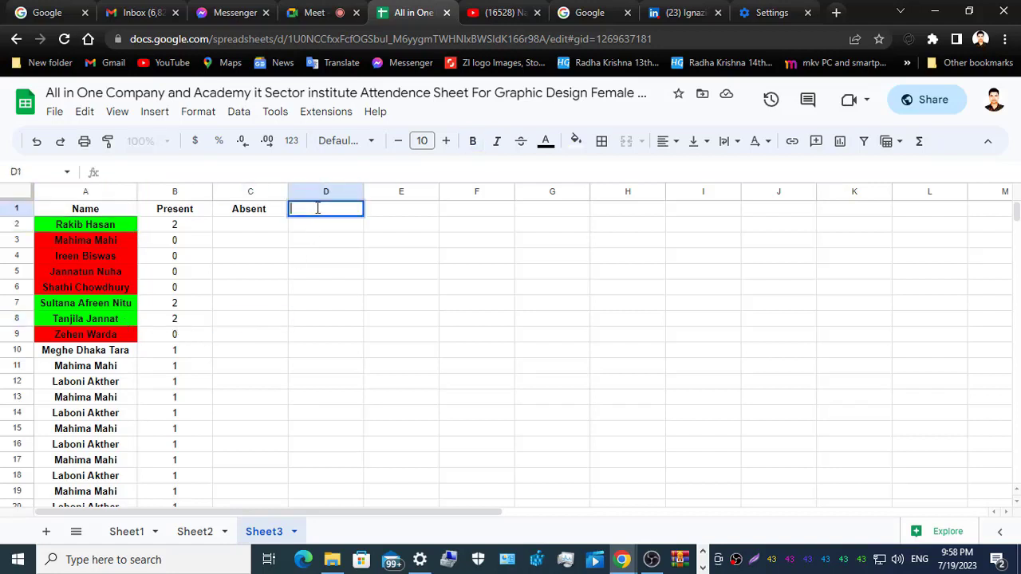
pyautogui.write('Star')
pyautogui.hotkey('shift', 'Left')
pyautogui.hotkey('shift', 'Left')
pyautogui.hotkey('shift', 'Left')
pyautogui.hotkey('shift', 'Left')
pyautogui.click(667, 141)
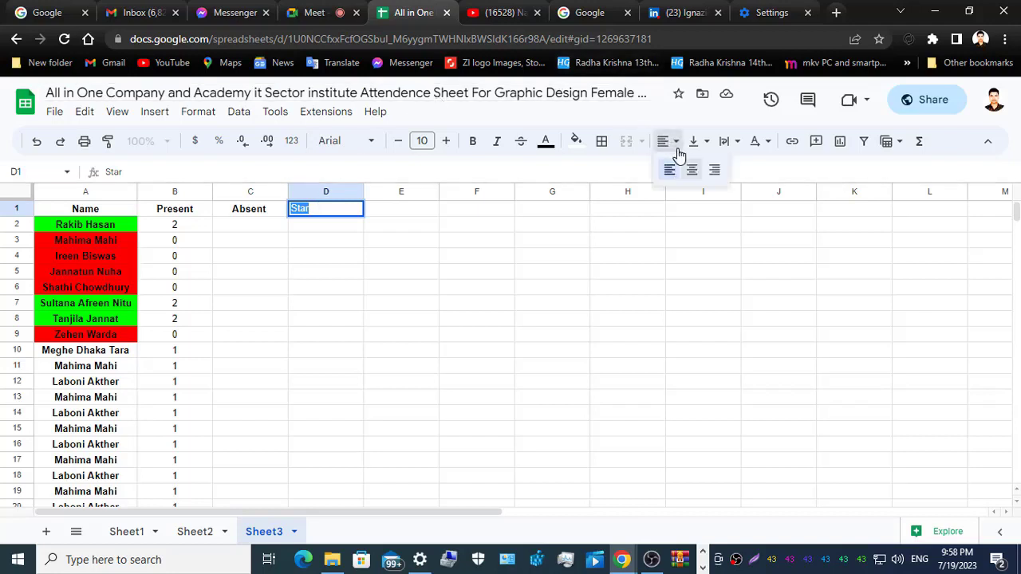
pyautogui.click(693, 171)
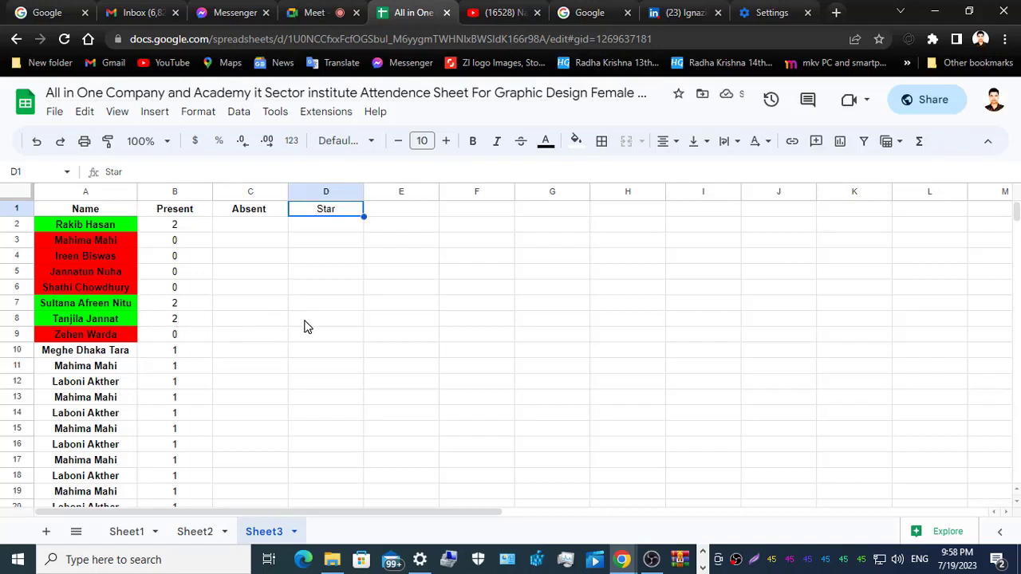
# Enter a row of asterisks in the Star column for the student in row 8.
pyautogui.doubleClick(316, 319)
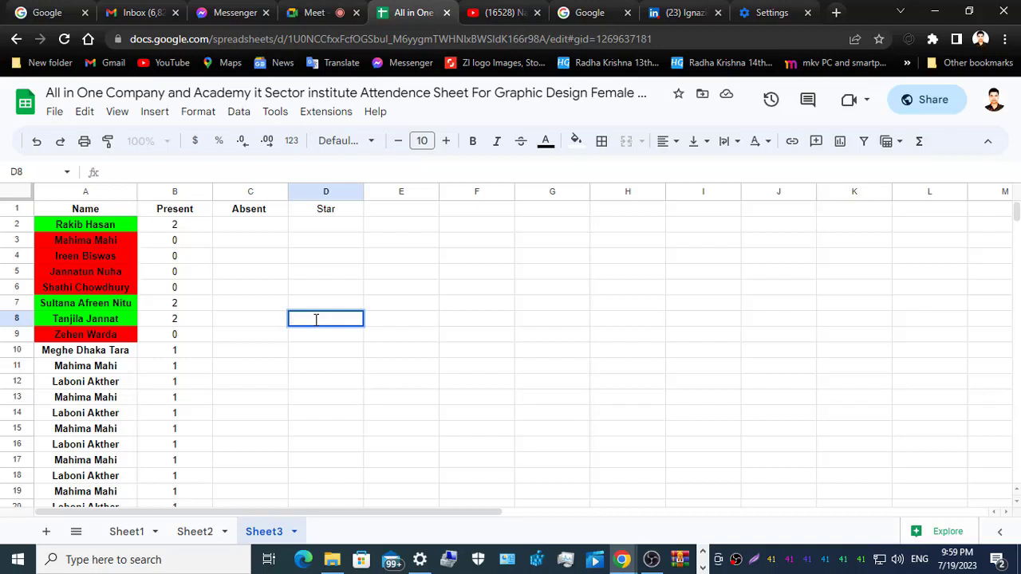
pyautogui.write('*****************')
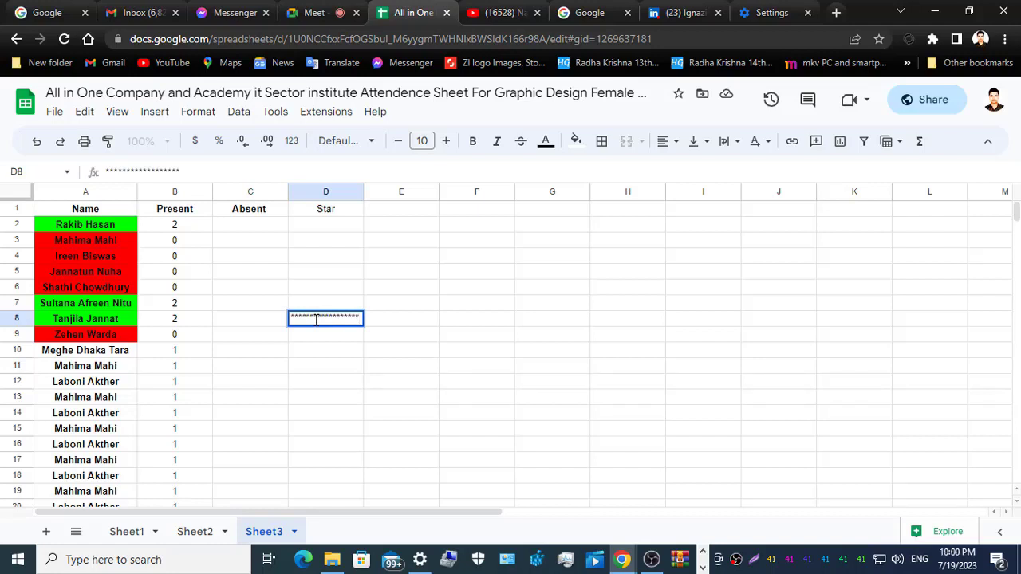
pyautogui.click(385, 325)
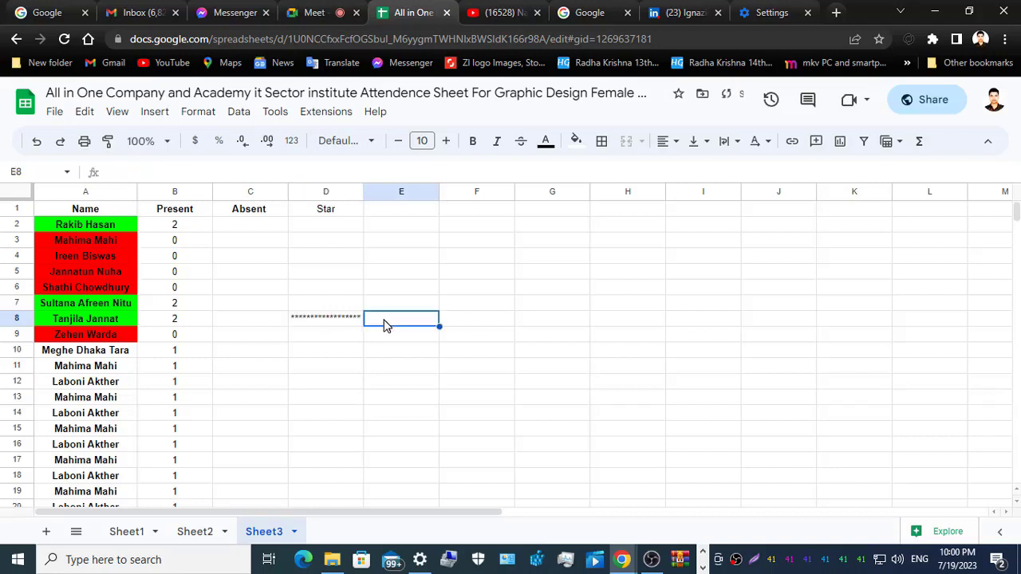
# Fill the asterisk cell D8 with yellow.
pyautogui.doubleClick(293, 318)
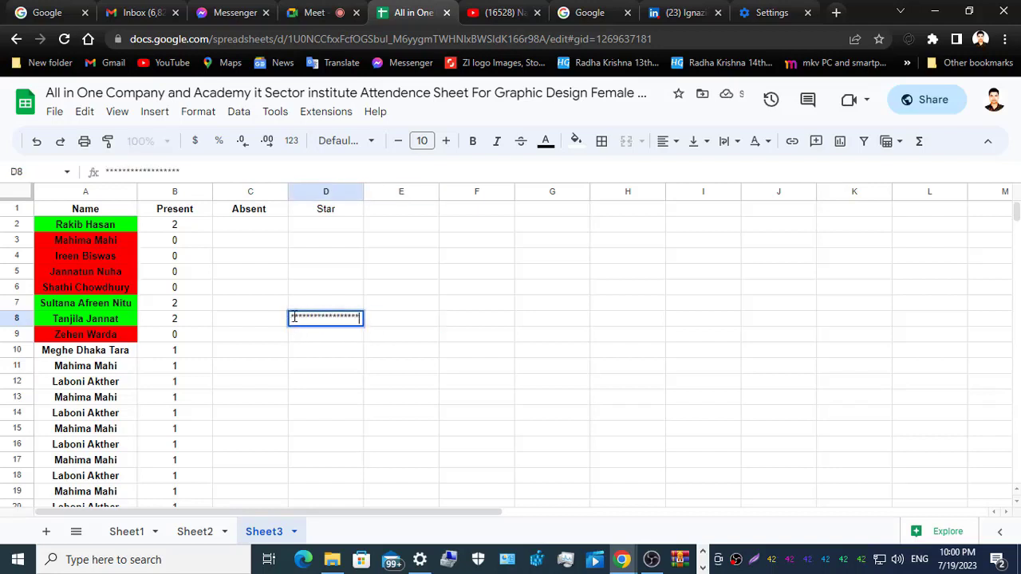
pyautogui.moveTo(292, 318); pyautogui.dragTo(363, 324)
pyautogui.click(576, 141)
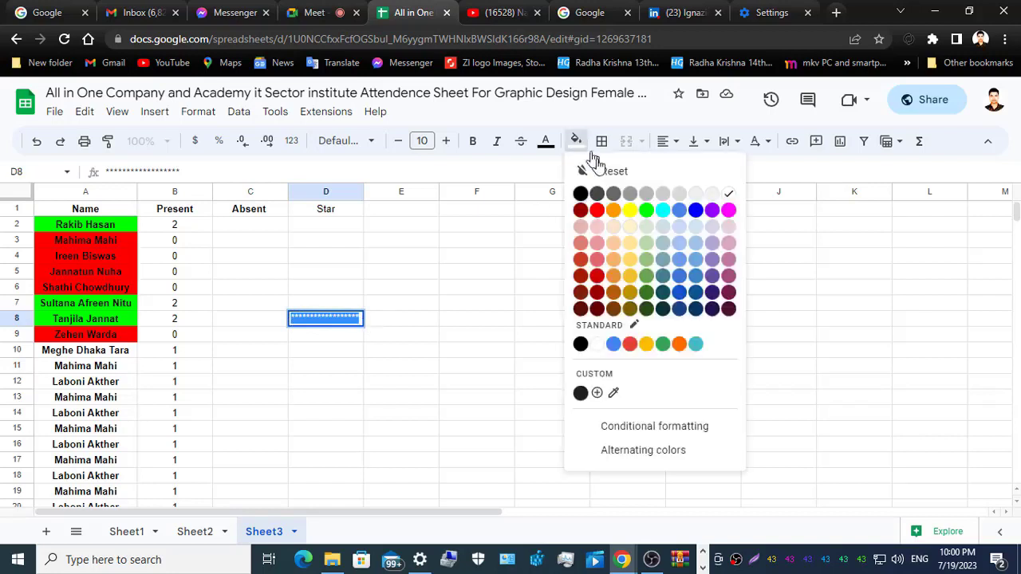
pyautogui.click(632, 209)
pyautogui.click(405, 321)
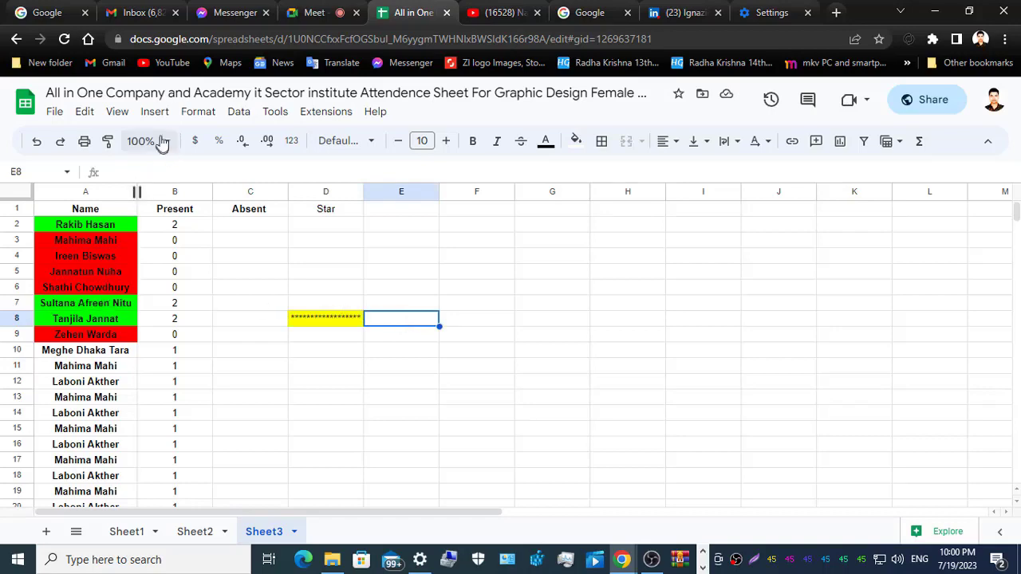
# Switch to Gmail, look at the inbox's Promotions category and return to Primary.
pyautogui.click(140, 12)
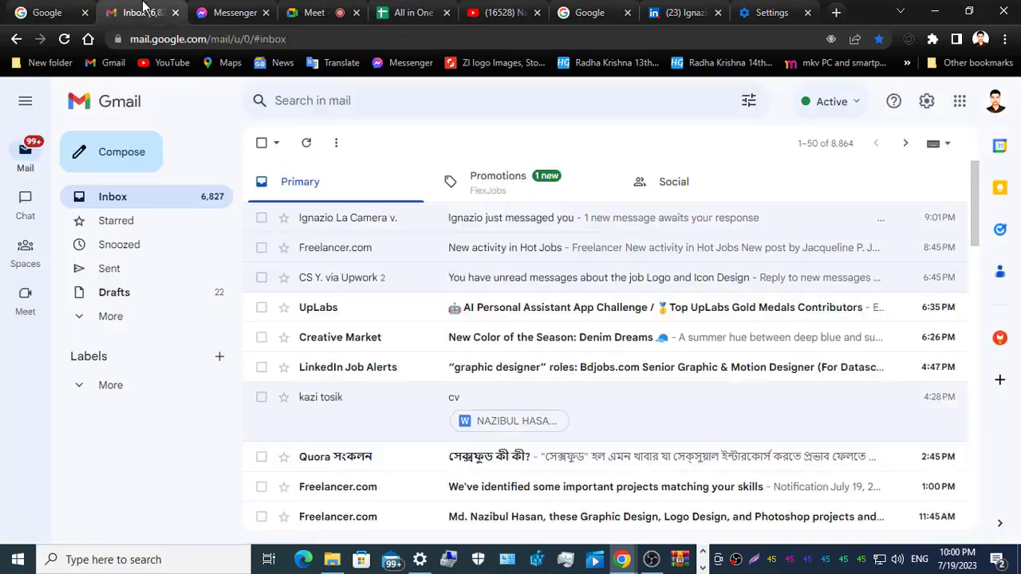
pyautogui.click(550, 193)
pyautogui.click(337, 201)
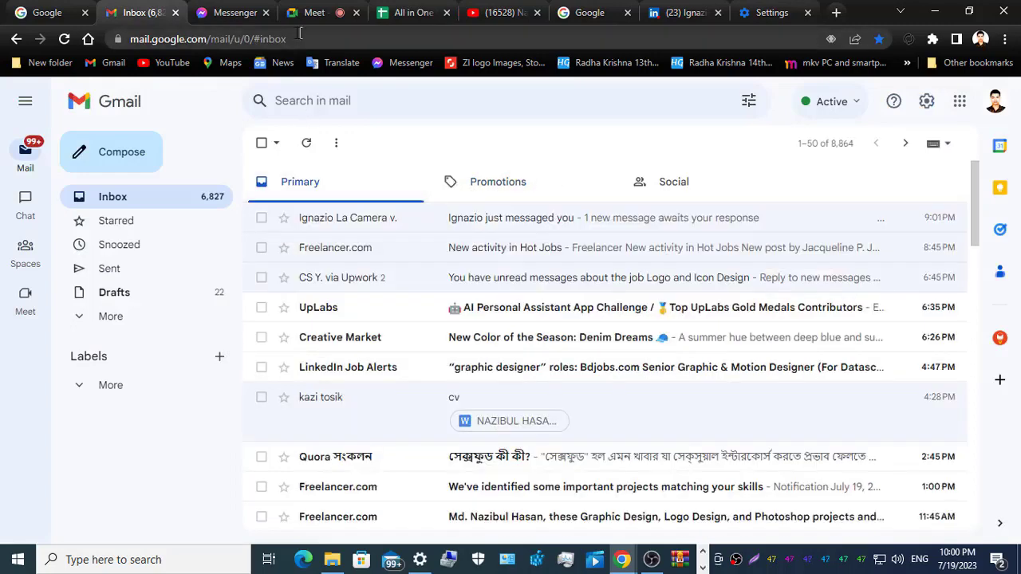
# Switch to Messenger and send the student from row 7 of the attendance sheet the message "Apu join koren class choltise".
pyautogui.click(231, 12)
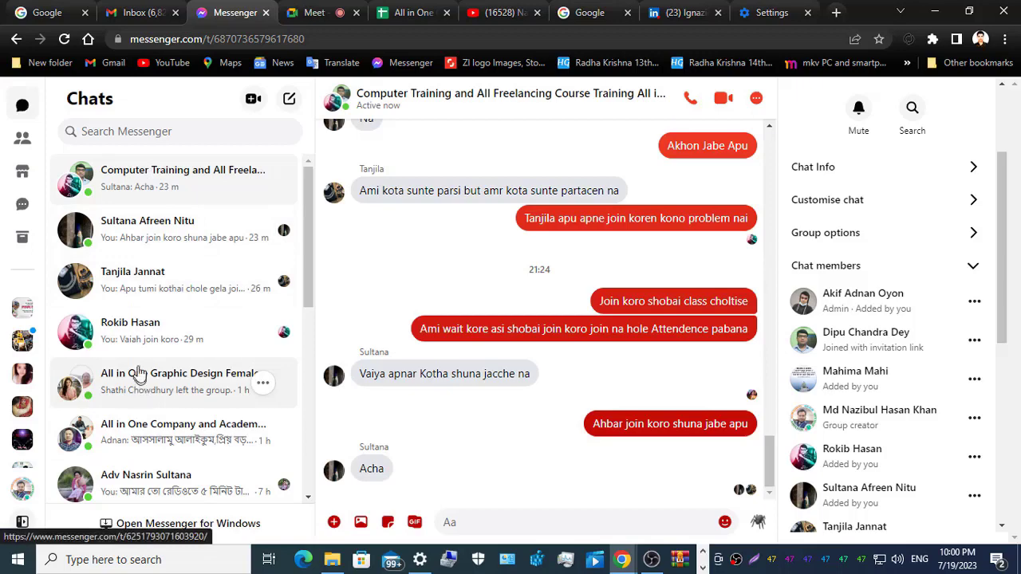
pyautogui.click(136, 285)
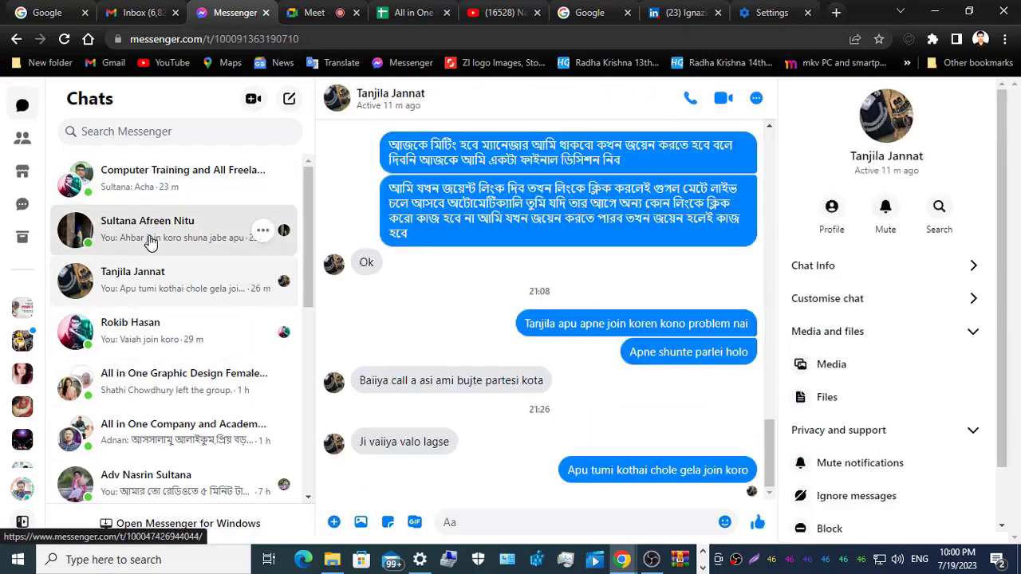
pyautogui.click(146, 237)
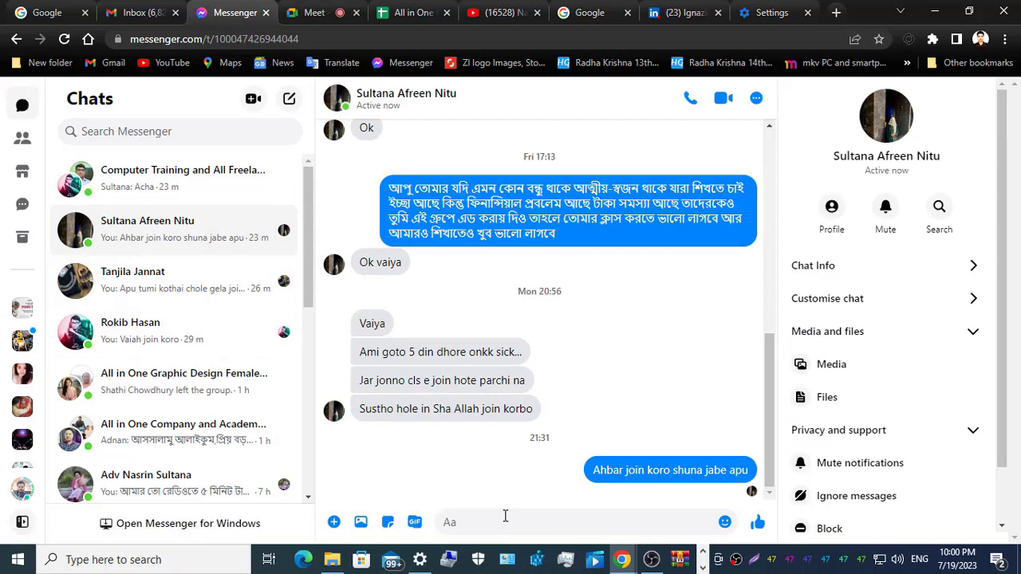
pyautogui.write('Ap')
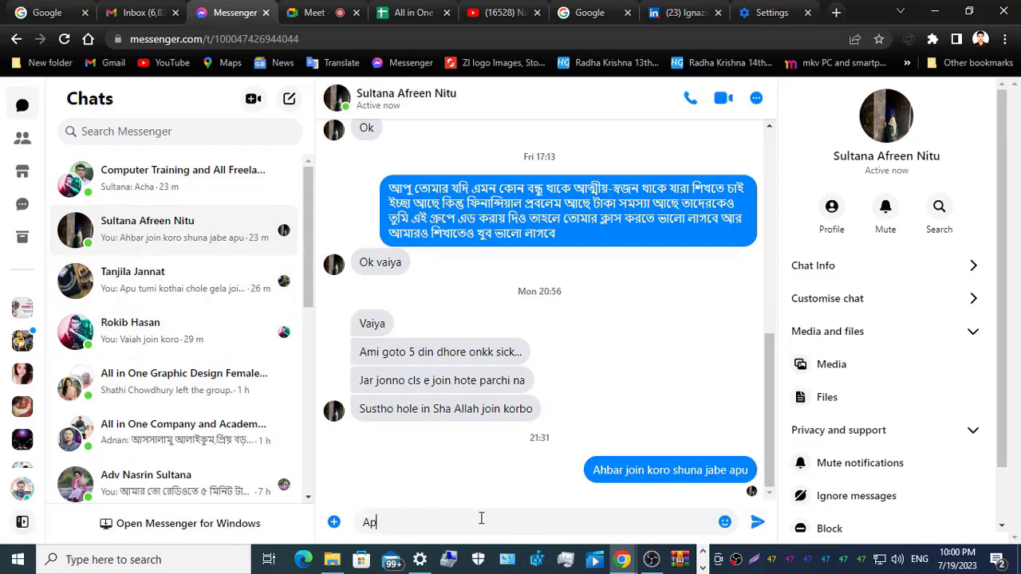
pyautogui.write('u join koren class ')
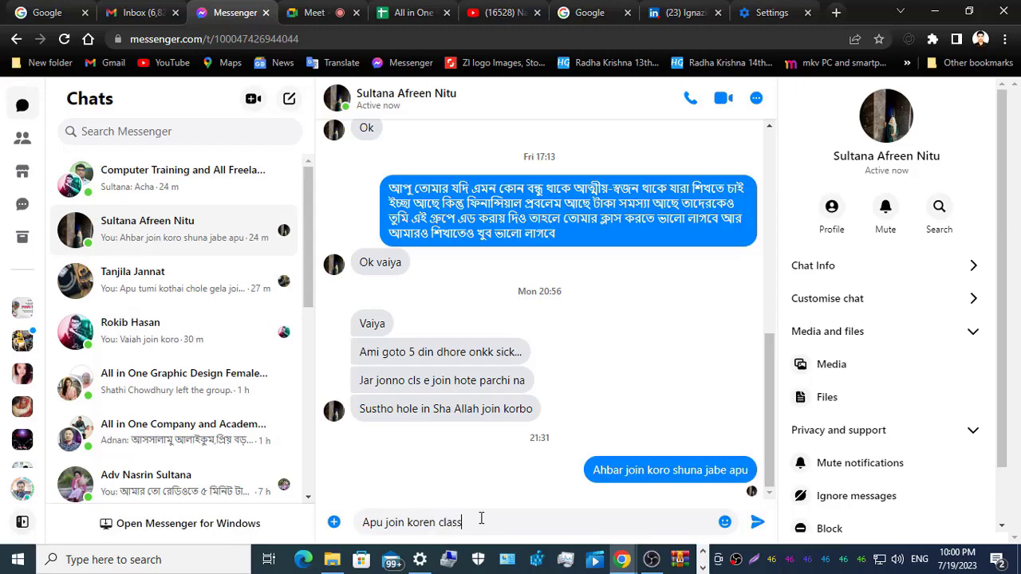
pyautogui.write('choltise')
pyautogui.press('Return')
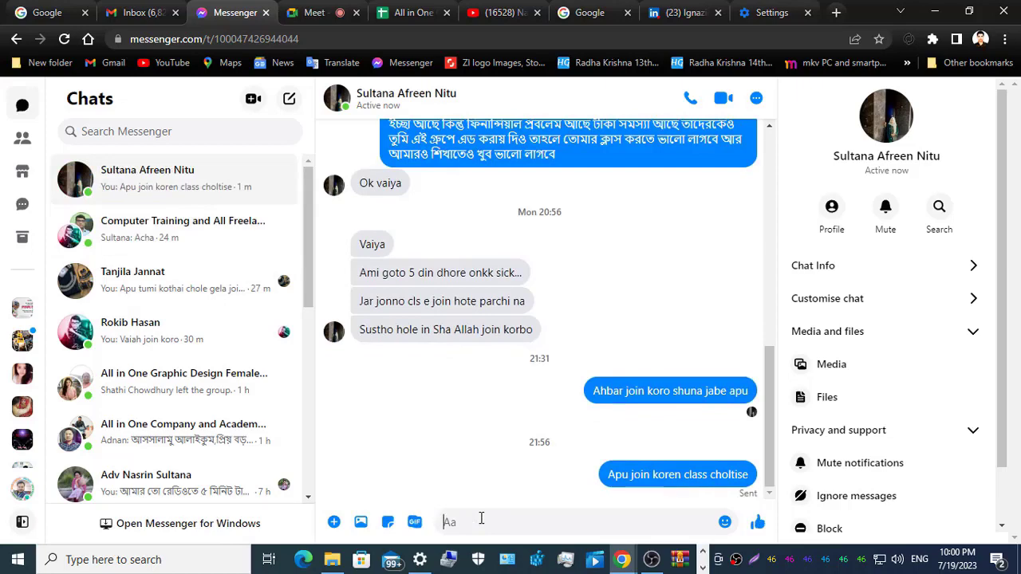
# Send "Class choltise akhon join koro shobai" to the Computer Training and All Freelancing Course group chat.
pyautogui.click(183, 231)
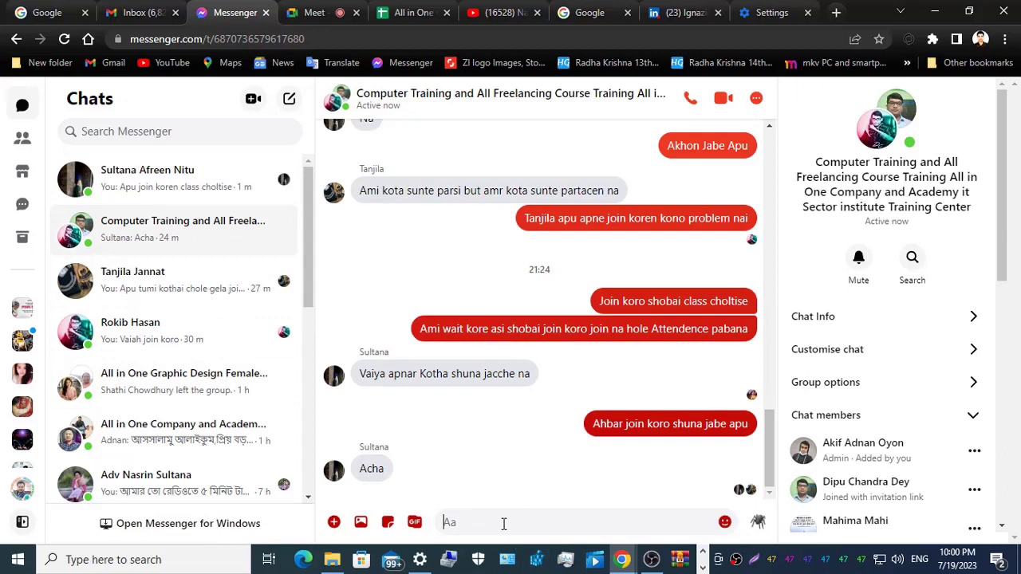
pyautogui.write('Cla')
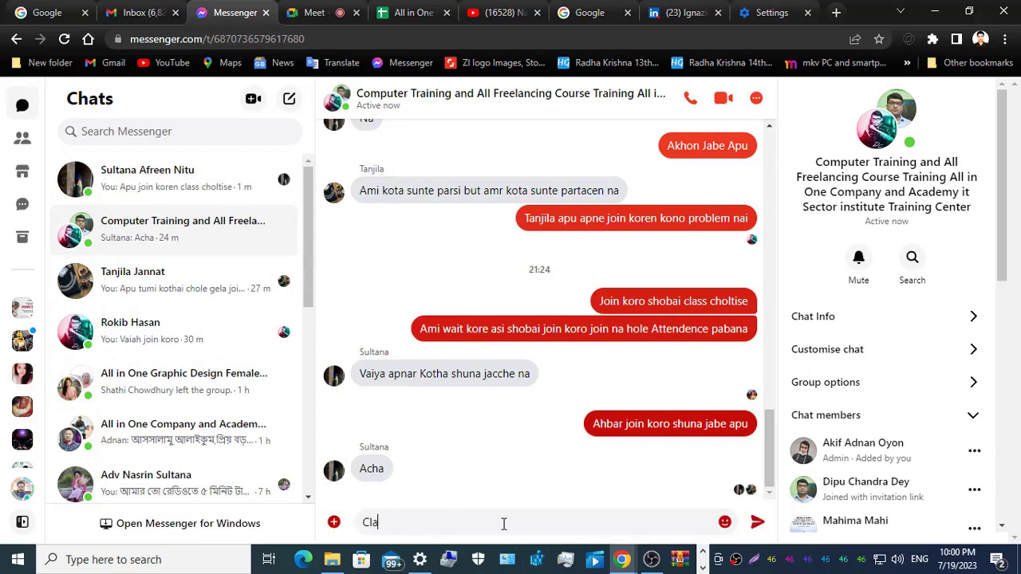
pyautogui.write('ss choltise akhon jo')
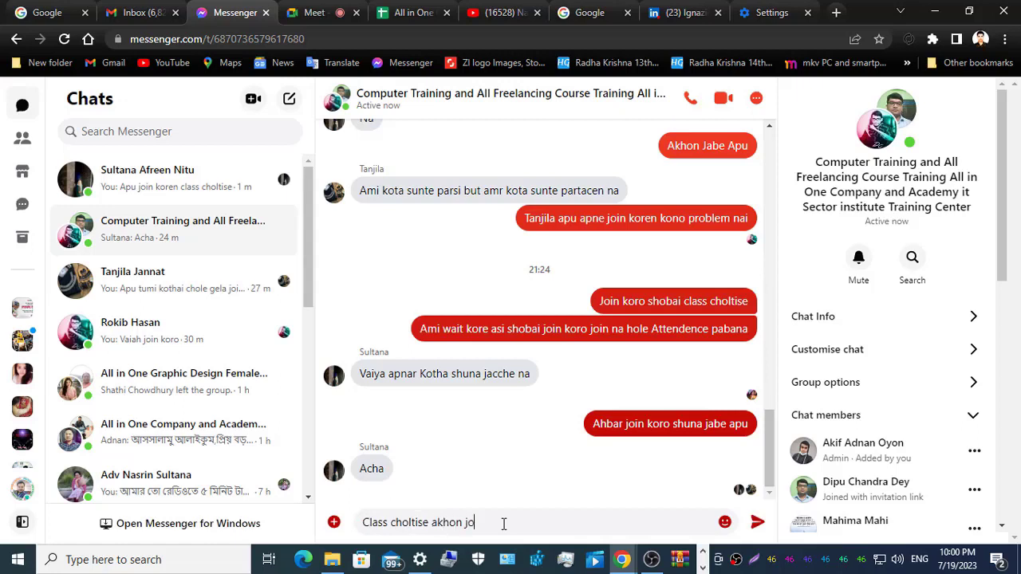
pyautogui.write('in koro shobai')
pyautogui.press('Return')
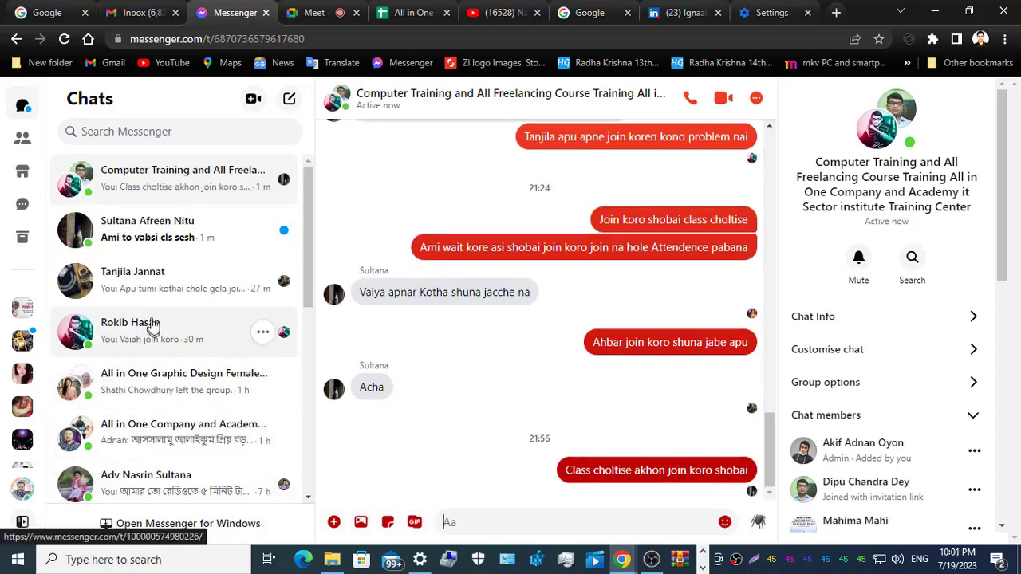
# Reopen the private chat with the row 7 student and read the replies.
pyautogui.click(154, 240)
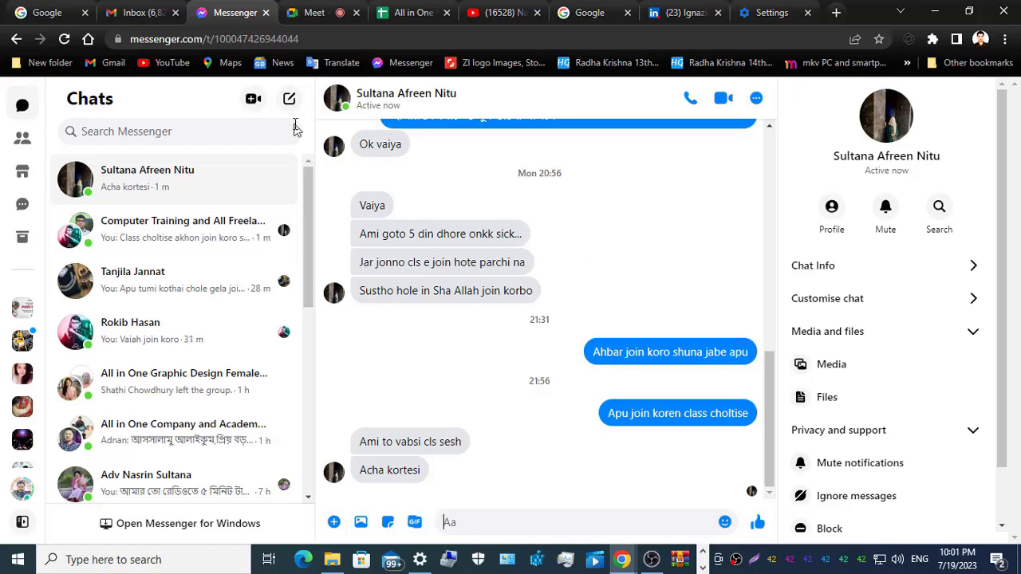
# Check the participants in the Google Meet call, then switch to Photos and view the class screenshot after ice_screenshot_20230222-211143.png.
pyautogui.click(304, 8)
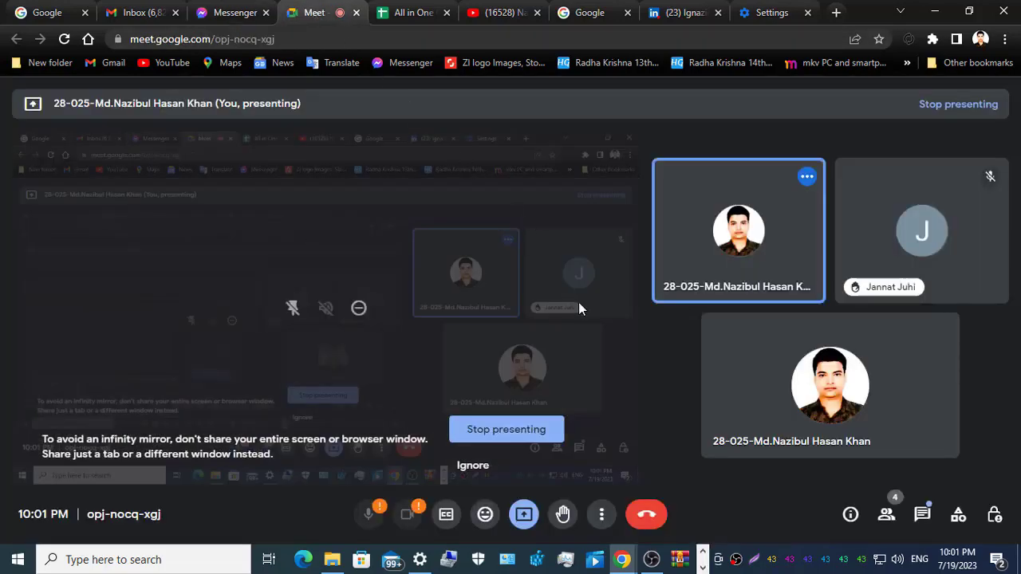
pyautogui.click(703, 556)
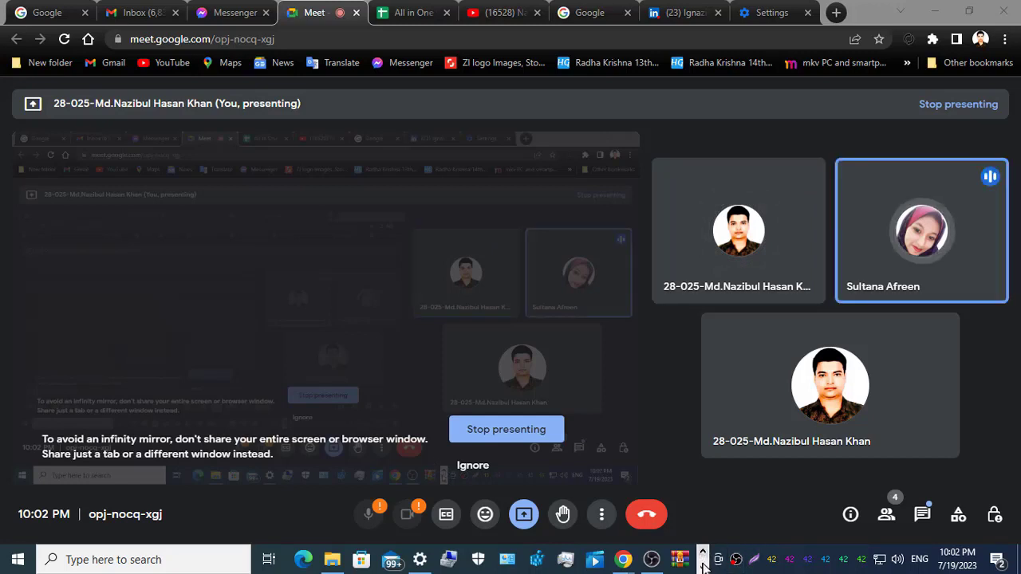
pyautogui.click(704, 568)
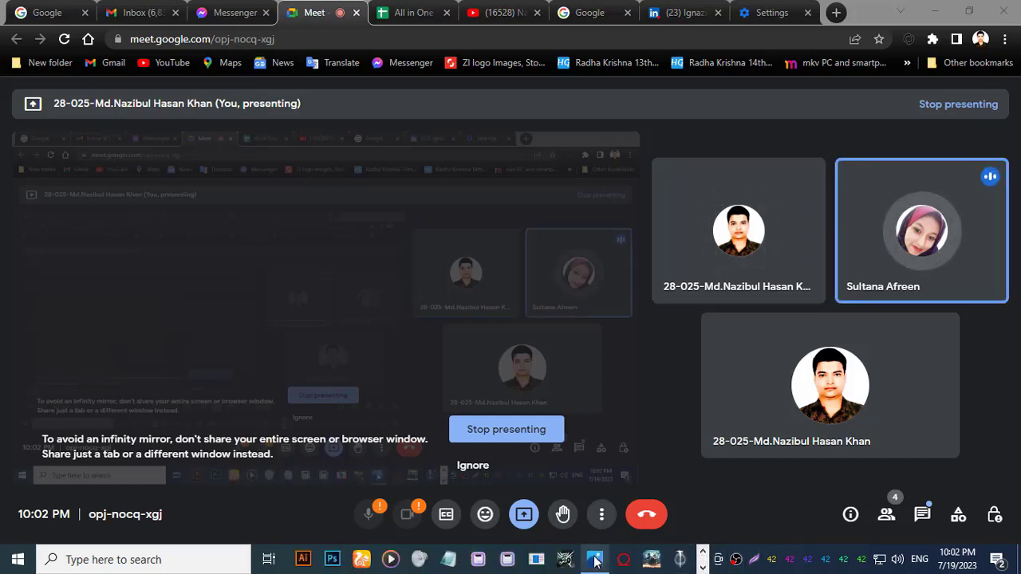
pyautogui.moveTo(595, 558)
pyautogui.click(593, 477)
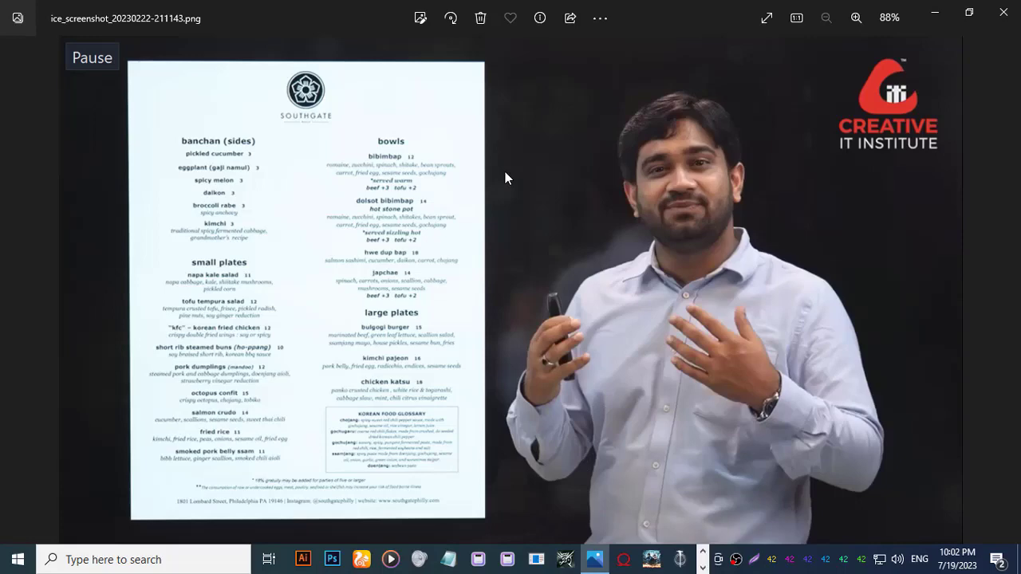
pyautogui.press('Right')
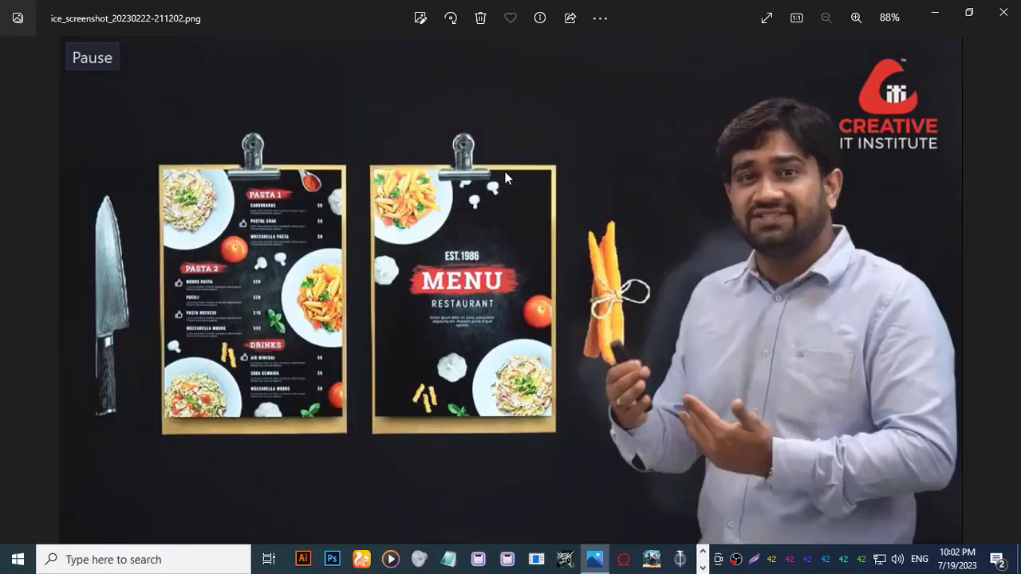
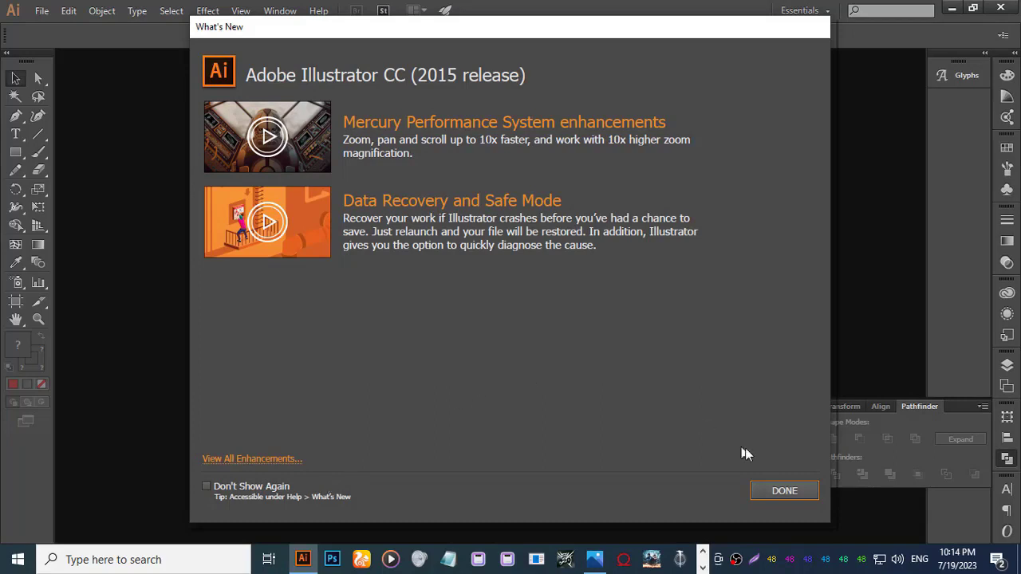
# Dismiss Illustrator's What's New screen and start a new document named Demo Class.
pyautogui.click(773, 489)
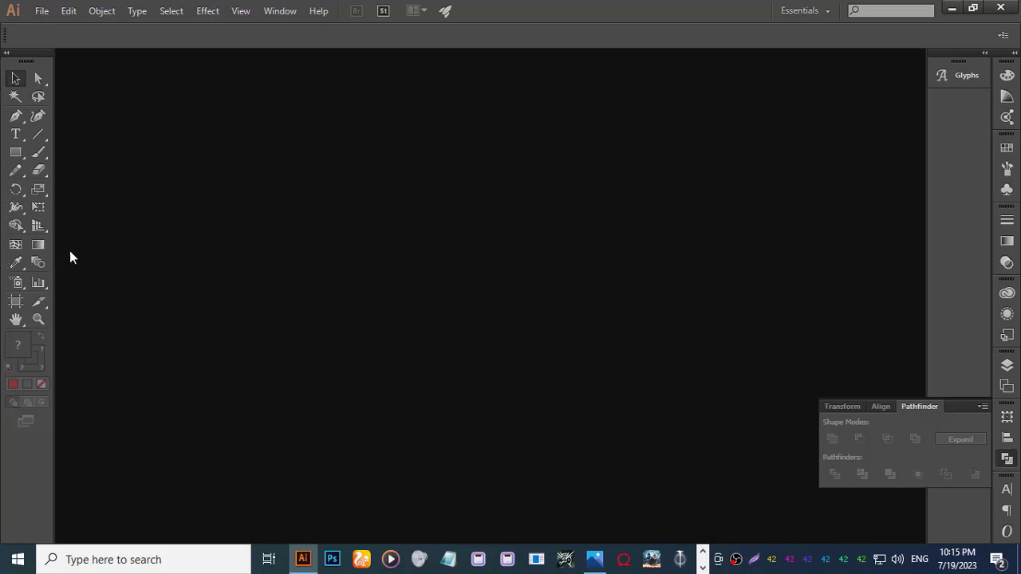
pyautogui.click(42, 11)
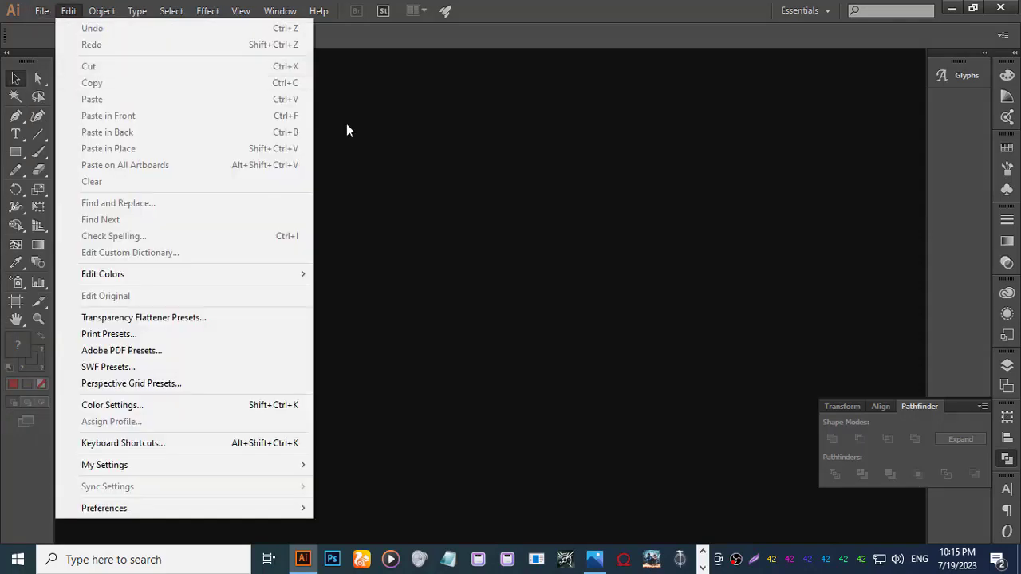
pyautogui.click(346, 130)
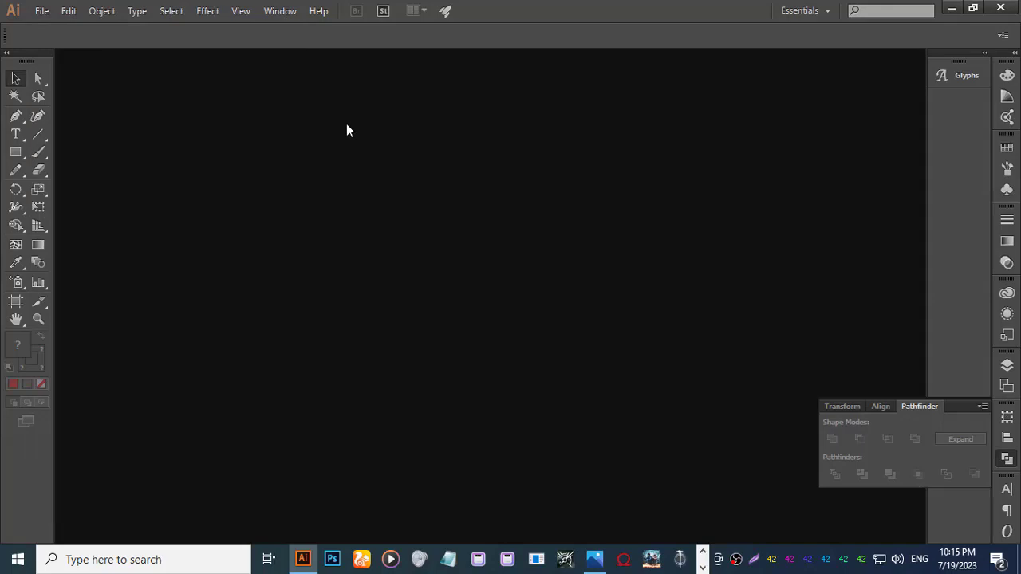
pyautogui.click(41, 11)
pyautogui.click(55, 27)
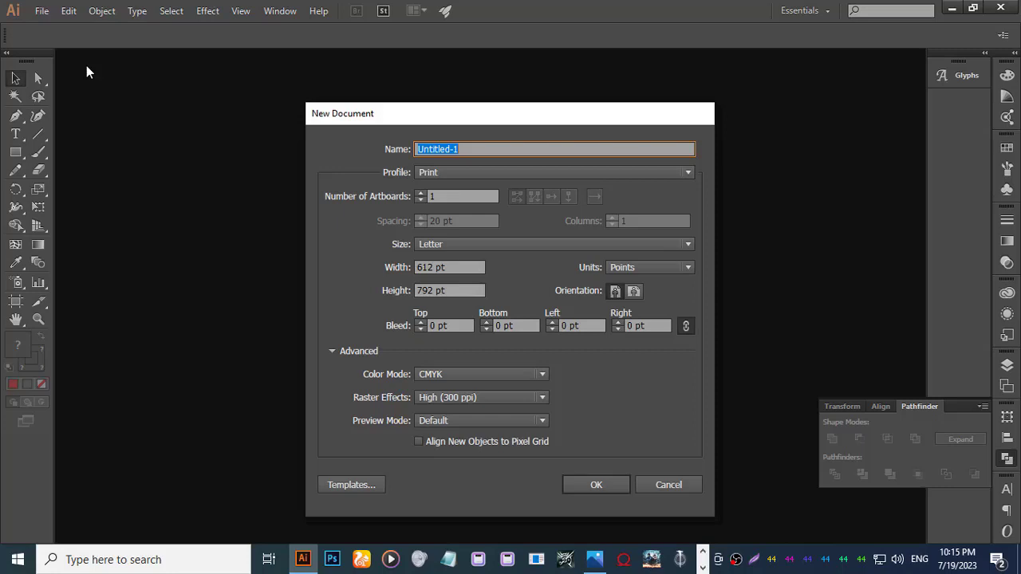
pyautogui.write('Demo ')
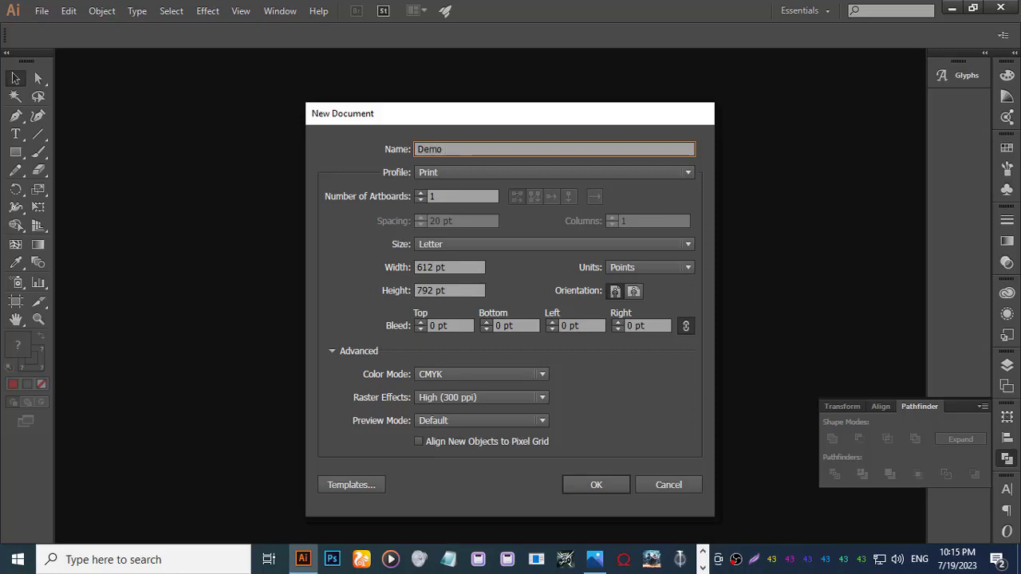
pyautogui.write('Class')
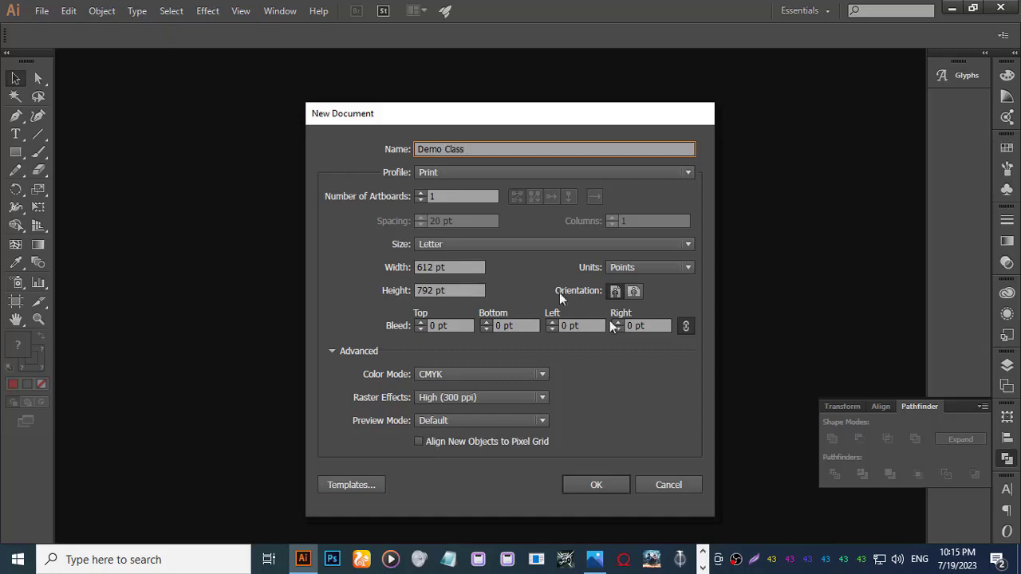
# Capture a 622x590 screen region around the New Document dialog, box its title and Name field in red, and point an arrow at the name.
pyautogui.click(754, 558)
pyautogui.moveTo(291, 85); pyautogui.dragTo(756, 527)
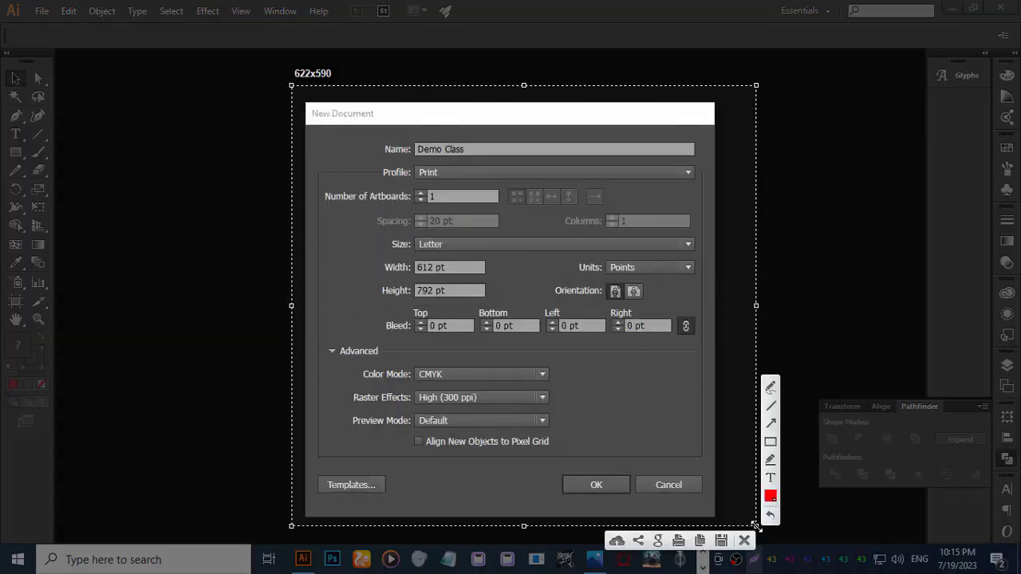
pyautogui.click(772, 443)
pyautogui.moveTo(308, 105); pyautogui.dragTo(393, 126)
pyautogui.moveTo(374, 131)
pyautogui.mouseDown()
pyautogui.moveTo(376, 155)
pyautogui.moveTo(708, 162)
pyautogui.mouseUp()
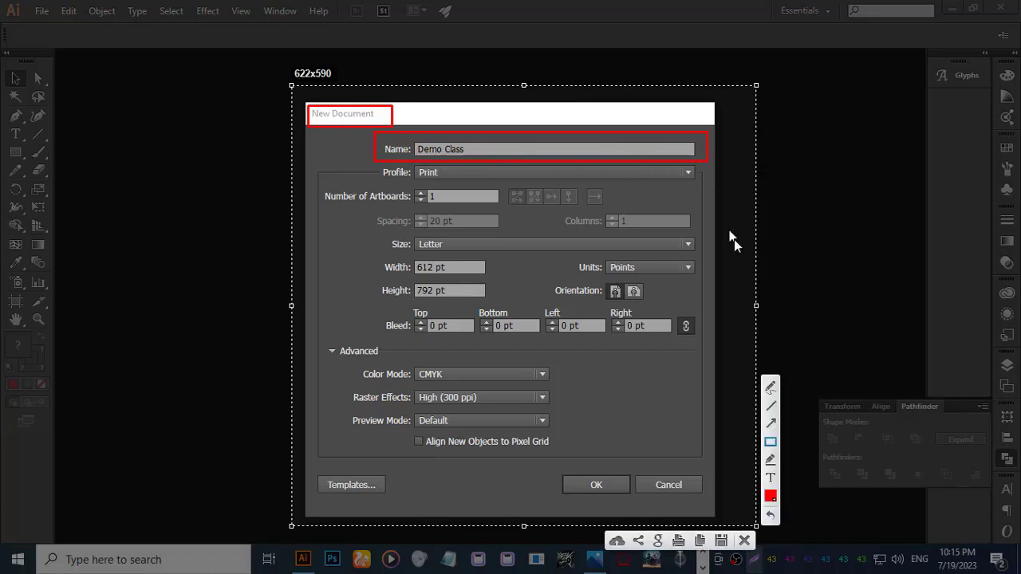
pyautogui.click(770, 423)
pyautogui.moveTo(590, 108); pyautogui.dragTo(484, 153)
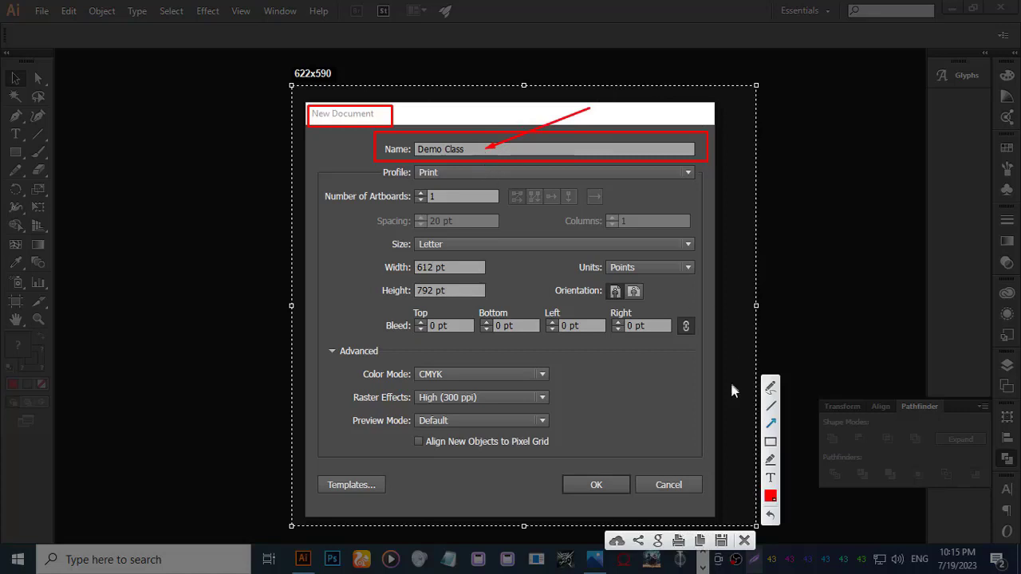
# Draw red boxes around the Profile, Units, Width and Height, Advanced, Color Mode and Raster Effects settings on the capture.
pyautogui.click(770, 442)
pyautogui.moveTo(373, 167); pyautogui.dragTo(707, 185)
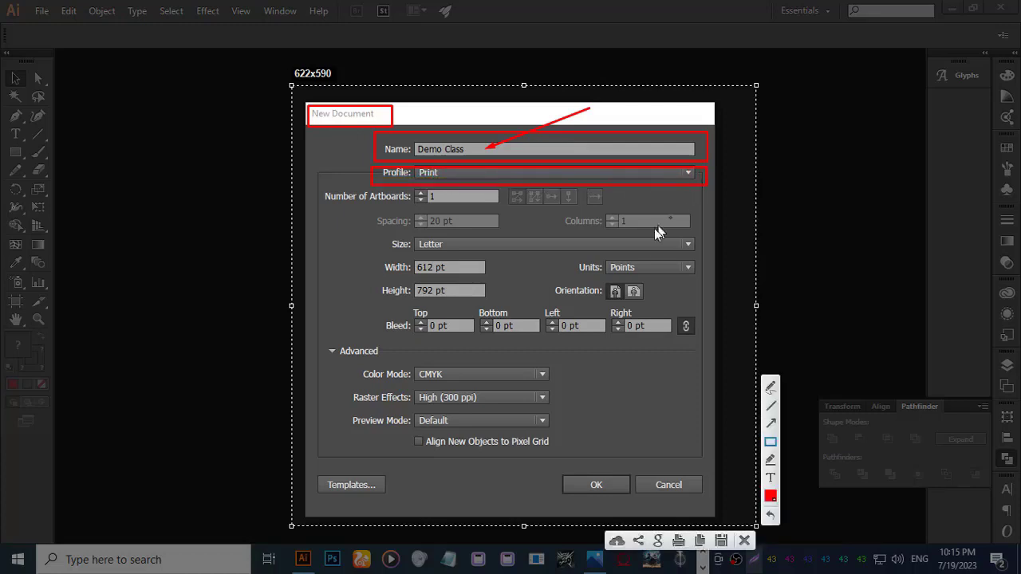
pyautogui.moveTo(563, 259); pyautogui.dragTo(702, 276)
pyautogui.moveTo(371, 258); pyautogui.dragTo(504, 303)
pyautogui.moveTo(320, 343)
pyautogui.mouseDown()
pyautogui.moveTo(358, 361)
pyautogui.moveTo(566, 387)
pyautogui.mouseUp()
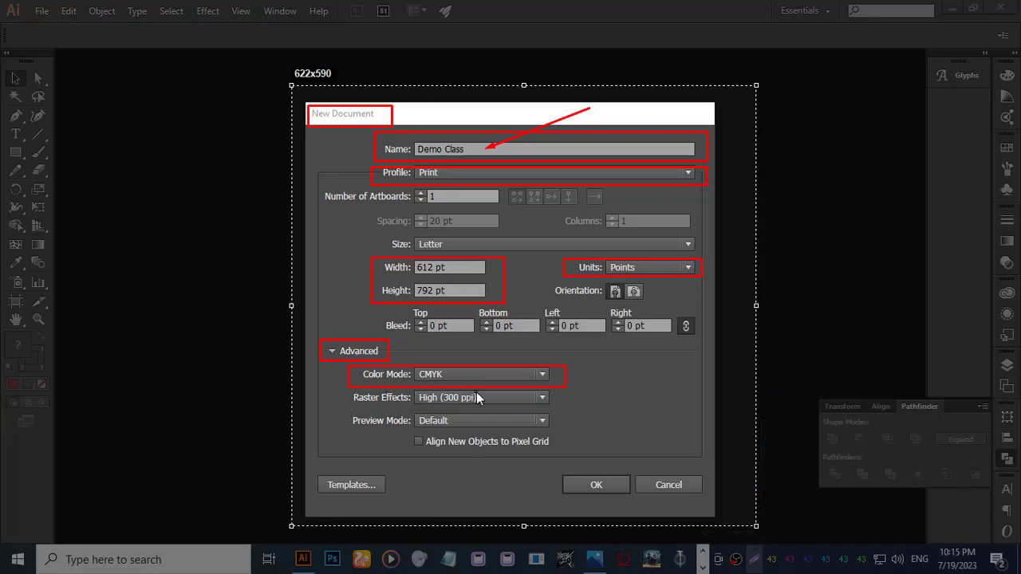
pyautogui.moveTo(343, 406)
pyautogui.mouseDown()
pyautogui.moveTo(556, 401)
pyautogui.moveTo(568, 387)
pyautogui.mouseUp()
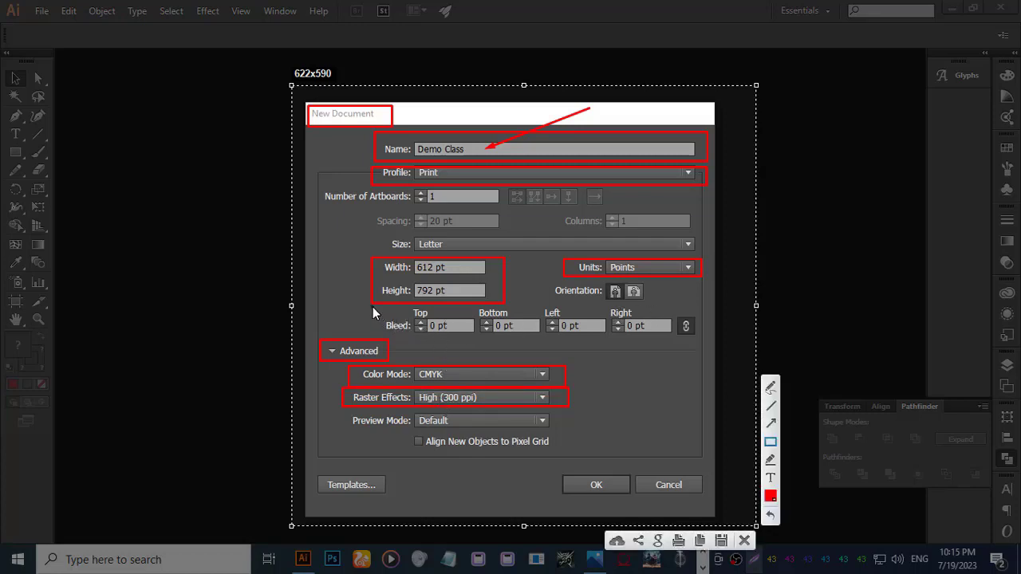
# Draw red boxes around the Bleed, Templates, Preview Mode, Size and Number of Artboards settings on the capture.
pyautogui.moveTo(371, 308)
pyautogui.mouseDown()
pyautogui.moveTo(485, 326)
pyautogui.moveTo(690, 327)
pyautogui.moveTo(706, 340)
pyautogui.mouseUp()
pyautogui.moveTo(310, 460)
pyautogui.mouseDown()
pyautogui.moveTo(324, 483)
pyautogui.moveTo(405, 503)
pyautogui.mouseUp()
pyautogui.moveTo(347, 419)
pyautogui.mouseDown()
pyautogui.moveTo(475, 438)
pyautogui.moveTo(564, 434)
pyautogui.mouseUp()
pyautogui.moveTo(379, 233); pyautogui.dragTo(555, 254)
pyautogui.moveTo(311, 177); pyautogui.dragTo(347, 202)
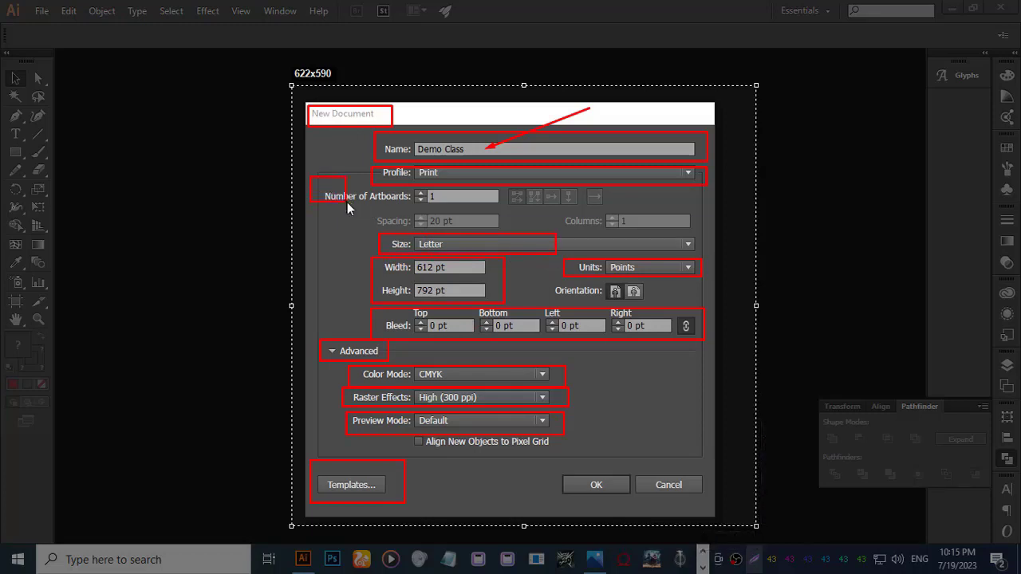
pyautogui.moveTo(446, 222); pyautogui.dragTo(513, 214)
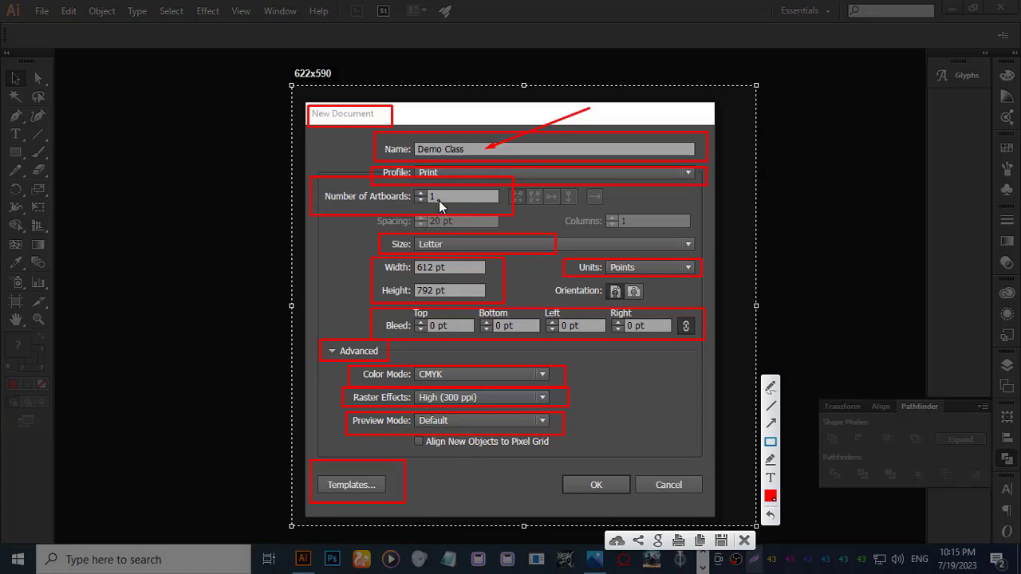
# Add red arrows pointing at the boxed dialog settings, including Color Mode, Raster Effects, Preview Mode, Templates, Bleed and Units, and at the pixel grid option.
pyautogui.click(770, 421)
pyautogui.moveTo(635, 358); pyautogui.dragTo(471, 374)
pyautogui.moveTo(643, 384)
pyautogui.mouseDown()
pyautogui.moveTo(558, 406)
pyautogui.moveTo(516, 400)
pyautogui.mouseUp()
pyautogui.moveTo(617, 419); pyautogui.dragTo(510, 424)
pyautogui.moveTo(444, 480)
pyautogui.mouseDown()
pyautogui.moveTo(374, 485)
pyautogui.moveTo(414, 445)
pyautogui.mouseUp()
pyautogui.moveTo(346, 319); pyautogui.dragTo(379, 324)
pyautogui.moveTo(348, 257)
pyautogui.mouseDown()
pyautogui.moveTo(380, 269)
pyautogui.moveTo(379, 291)
pyautogui.mouseUp()
pyautogui.moveTo(537, 286)
pyautogui.mouseDown()
pyautogui.moveTo(529, 267)
pyautogui.moveTo(576, 268)
pyautogui.mouseUp()
pyautogui.moveTo(331, 155); pyautogui.dragTo(360, 182)
pyautogui.moveTo(348, 151); pyautogui.dragTo(381, 172)
# Save the annotated capture as PNG Screenshot_3 in the Class 1 folder of the All in One Graphic Design Female Batch 01 folder on drive F.
pyautogui.click(720, 541)
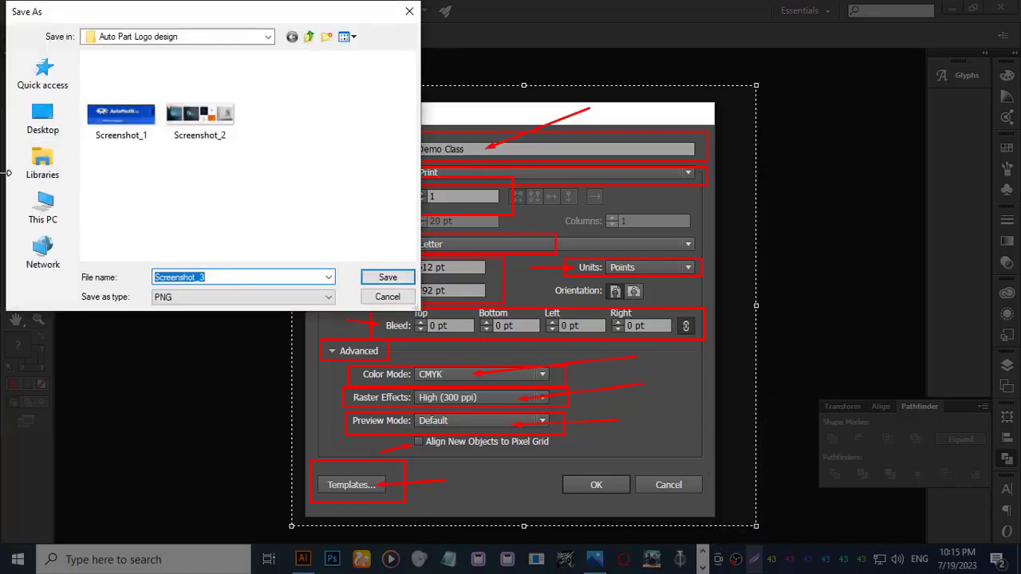
pyautogui.click(42, 206)
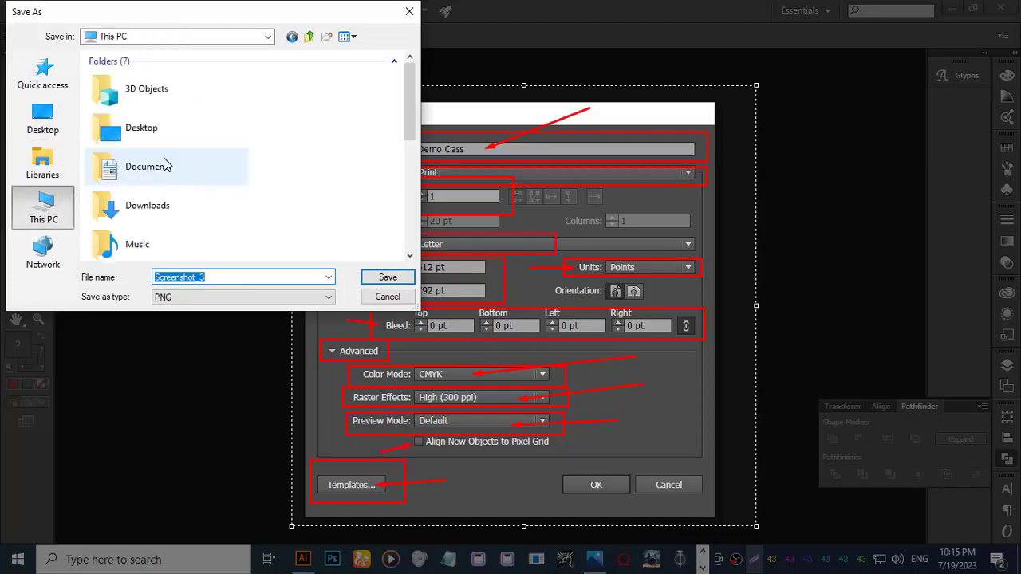
pyautogui.scroll(-5, 164, 165)
pyautogui.doubleClick(166, 201)
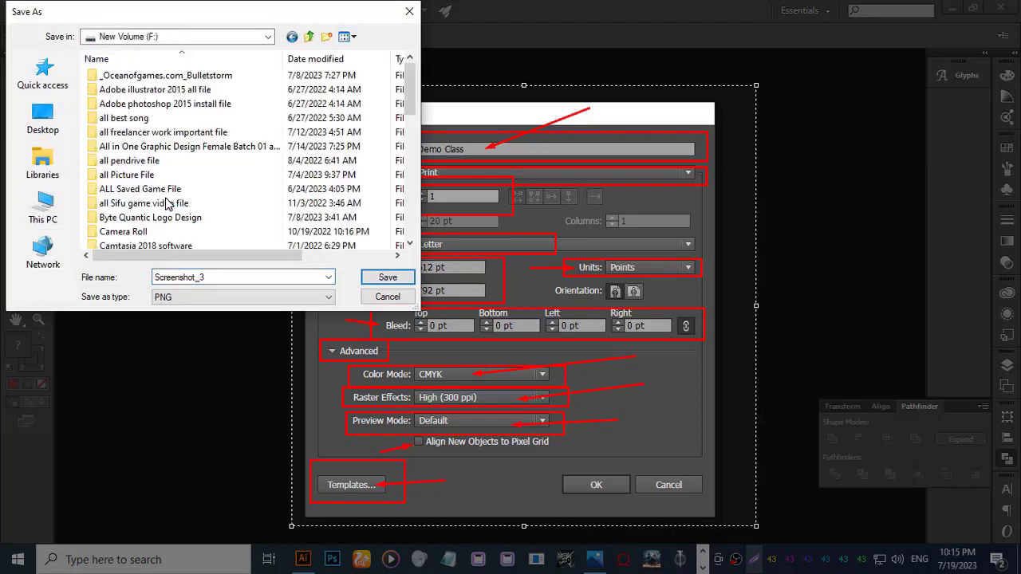
pyautogui.doubleClick(171, 147)
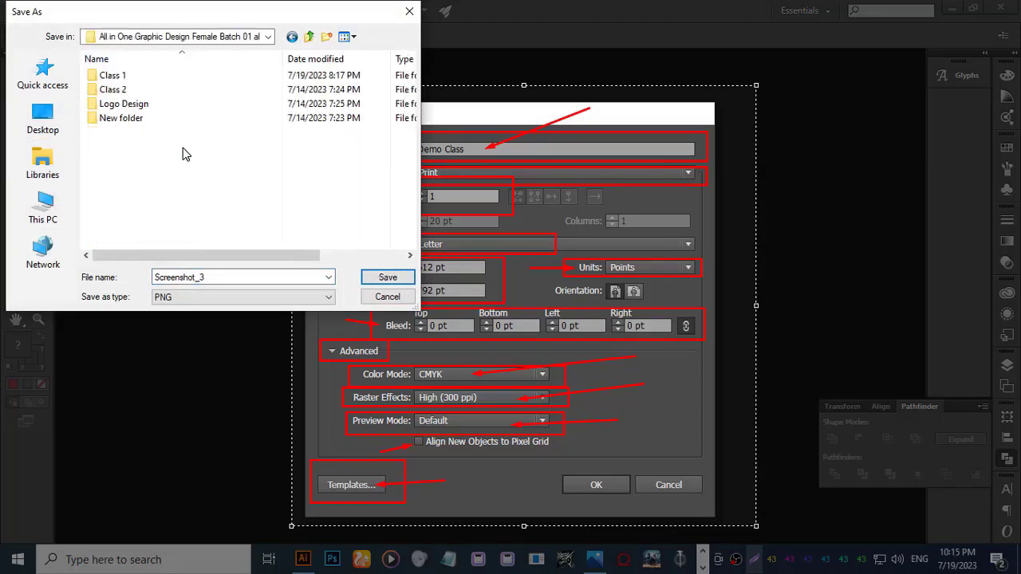
pyautogui.click(126, 79)
pyautogui.doubleClick(126, 80)
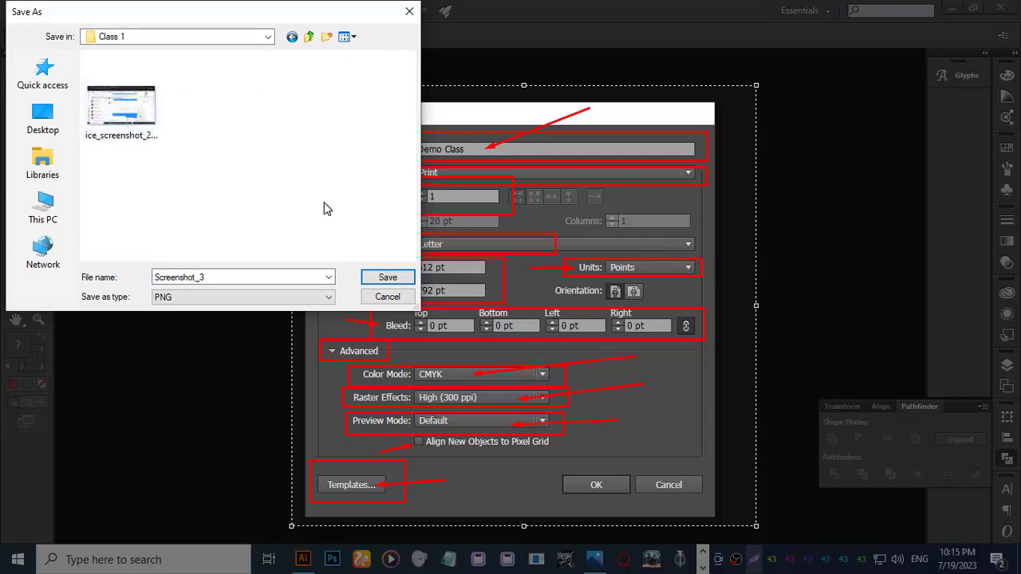
pyautogui.click(389, 278)
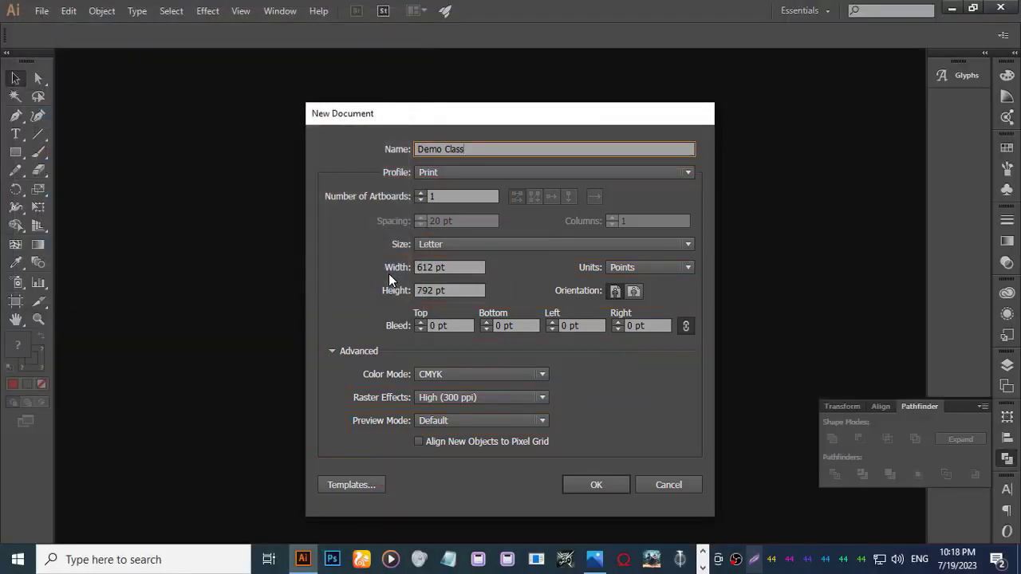
# Create the Demo Class document with units in Pixels, RGB color mode and High (300 ppi) raster effects.
pyautogui.click(638, 266)
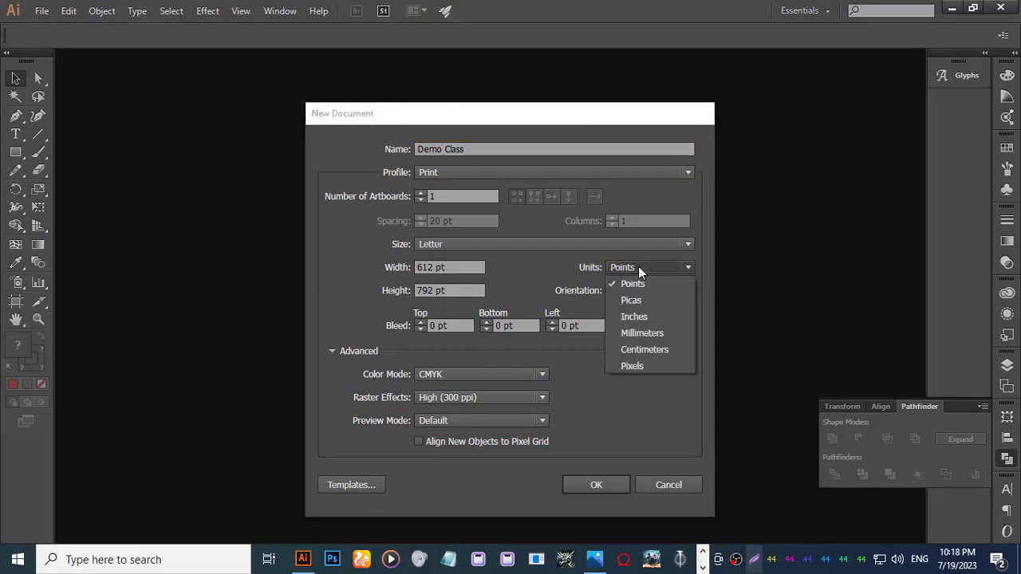
pyautogui.click(632, 367)
pyautogui.click(474, 374)
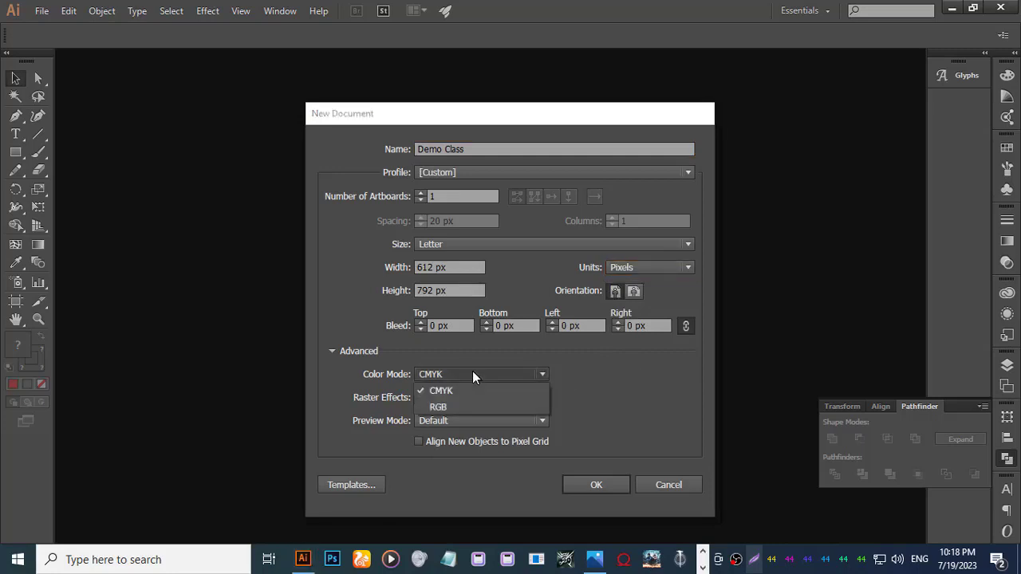
pyautogui.click(454, 409)
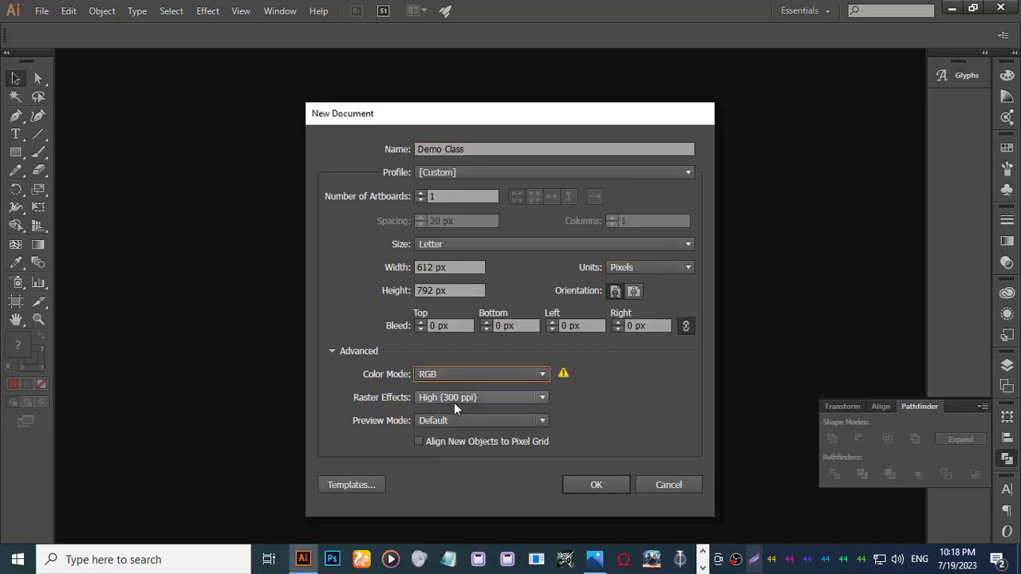
pyautogui.click(453, 400)
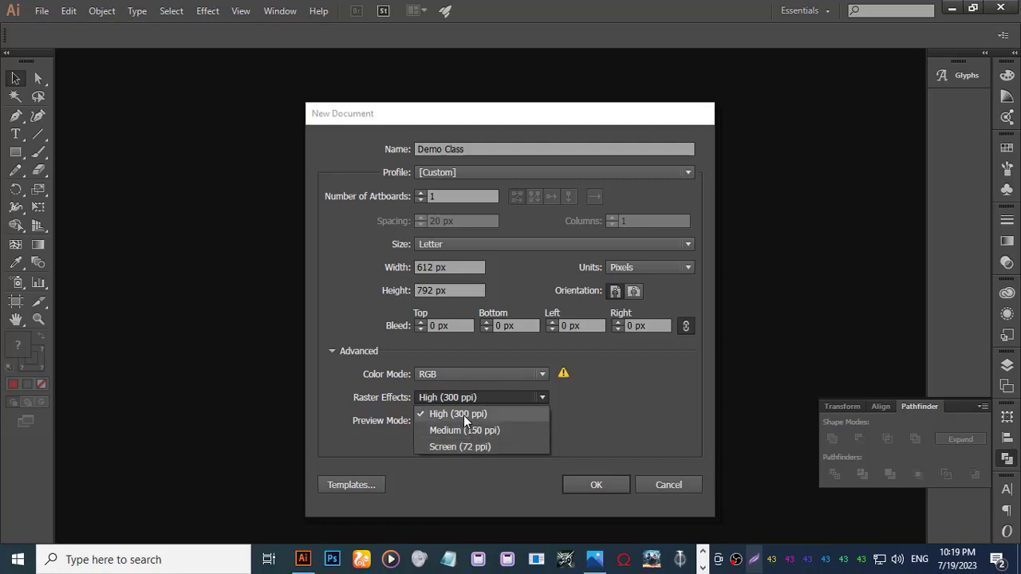
pyautogui.click(463, 414)
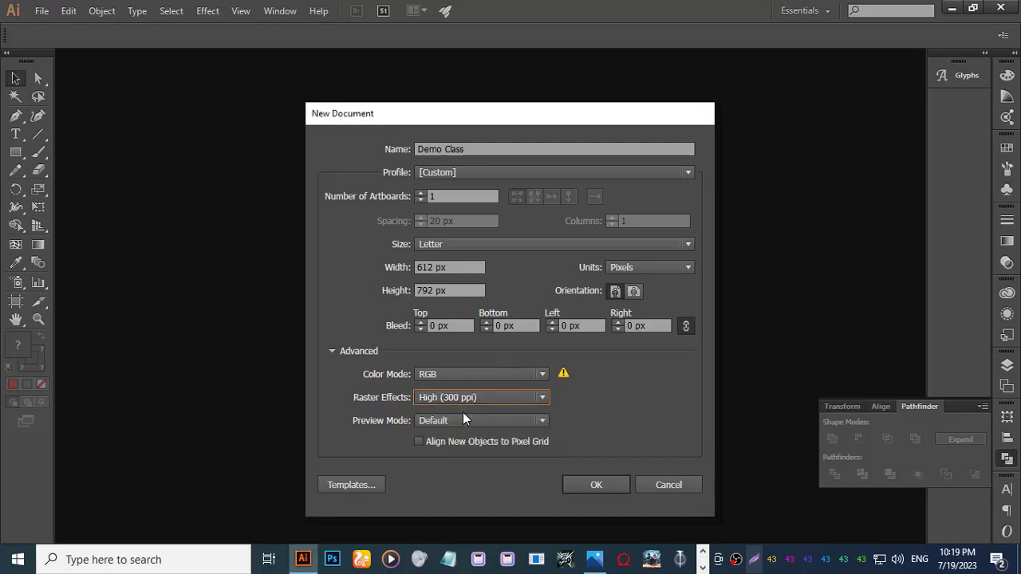
pyautogui.click(592, 484)
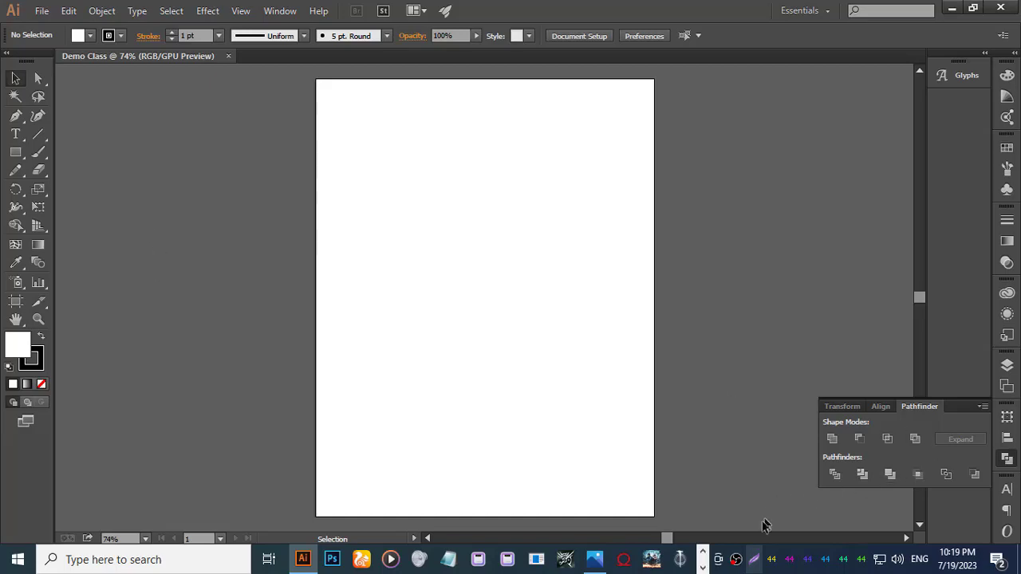
# Capture the workspace with red arrows on the artboard and the canvas outside it, and save it as PNG Screenshot_1 in the Class 1 folder.
pyautogui.click(754, 559)
pyautogui.moveTo(53, 57); pyautogui.dragTo(940, 542)
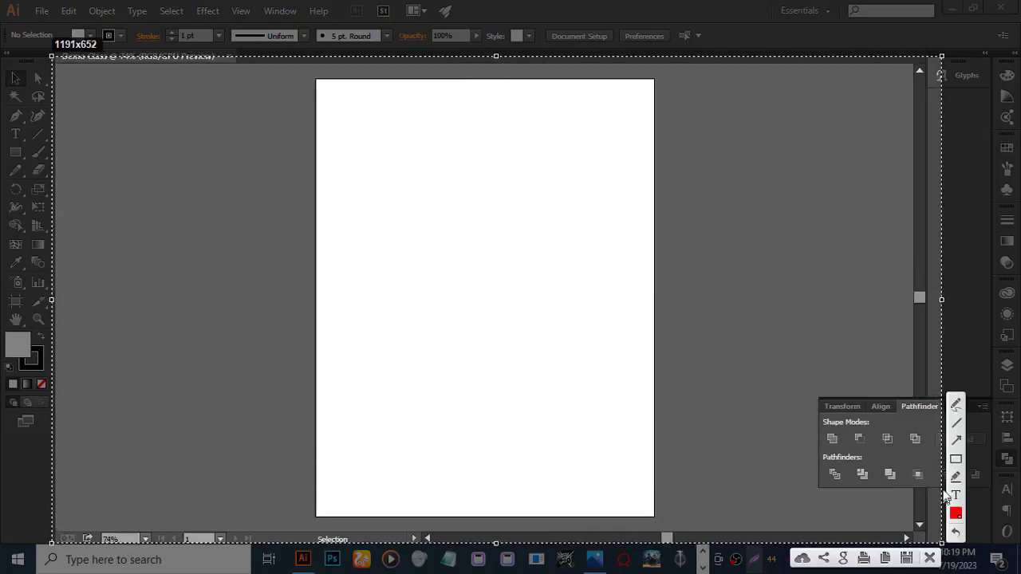
pyautogui.click(956, 439)
pyautogui.moveTo(743, 211); pyautogui.dragTo(594, 278)
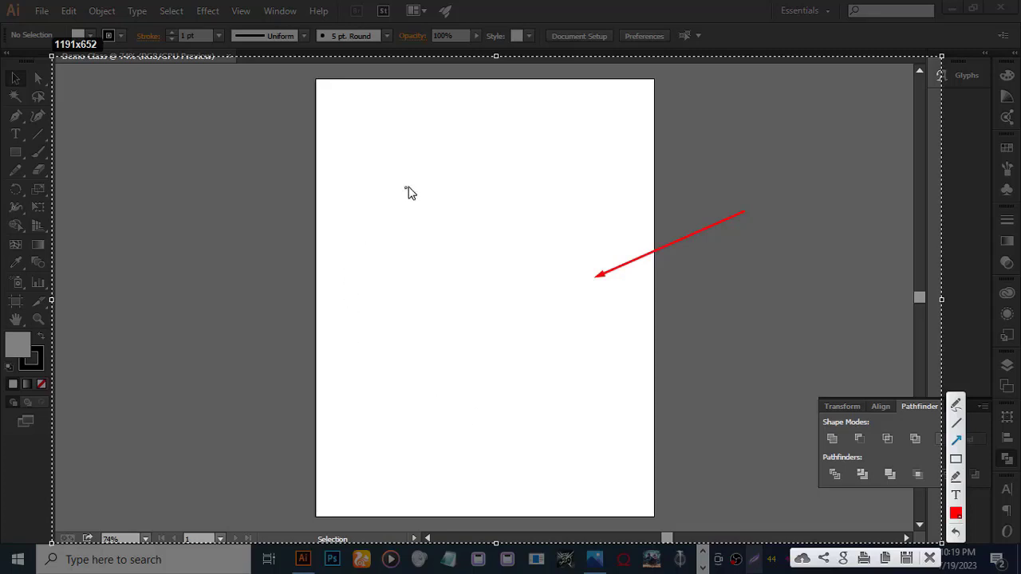
pyautogui.moveTo(256, 154); pyautogui.dragTo(215, 206)
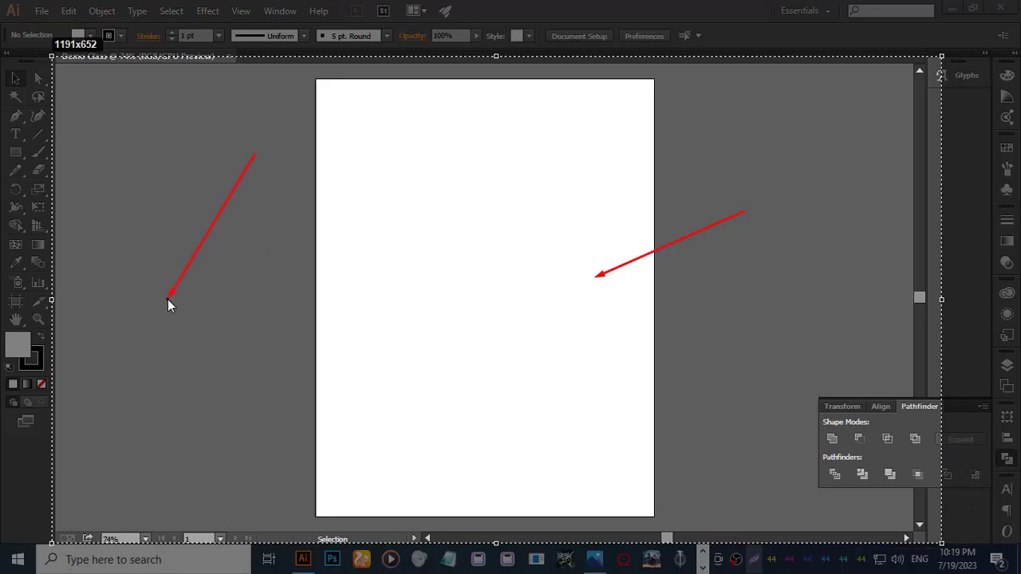
pyautogui.moveTo(167, 300); pyautogui.dragTo(168, 299)
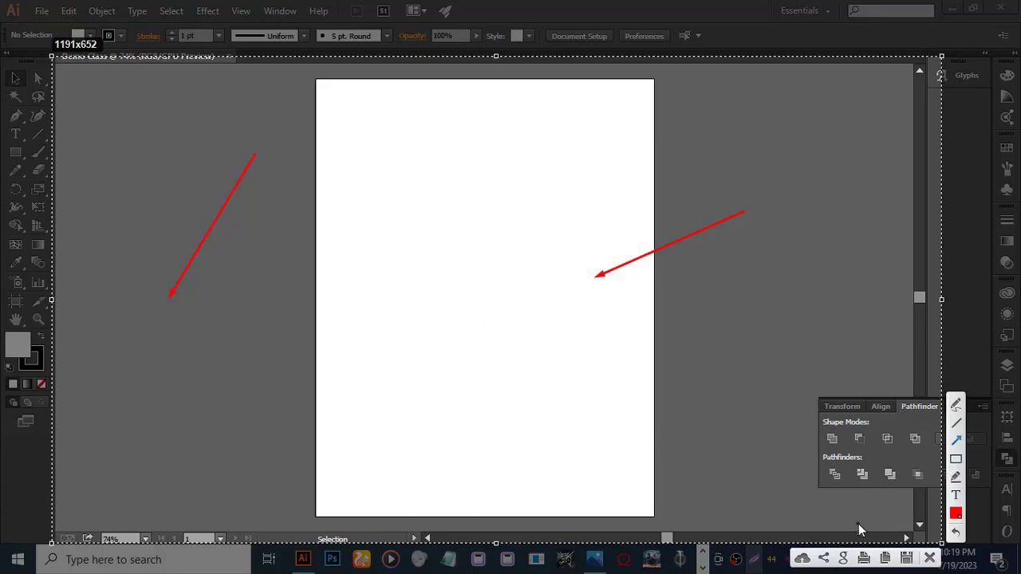
pyautogui.click(906, 557)
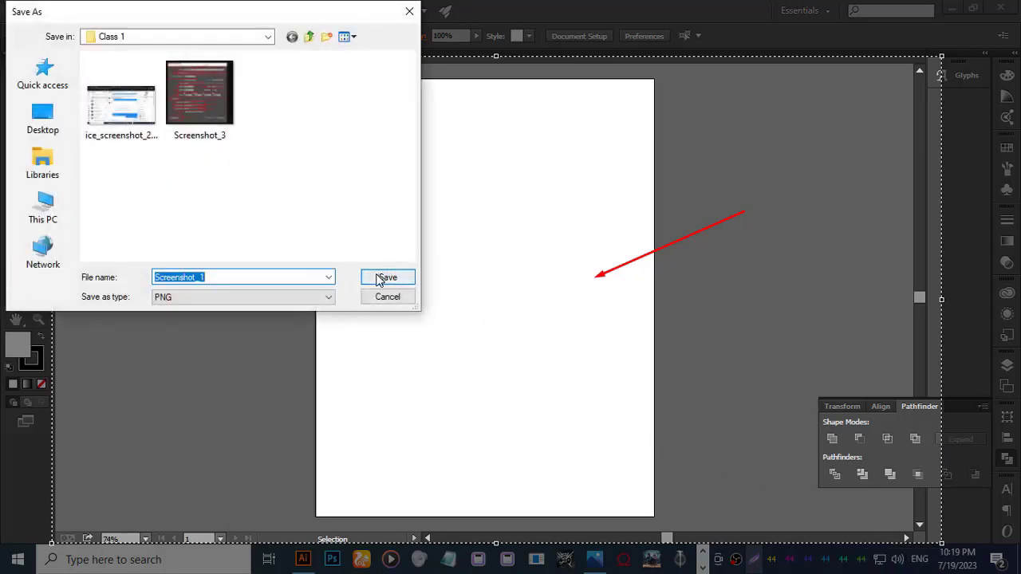
pyautogui.click(386, 278)
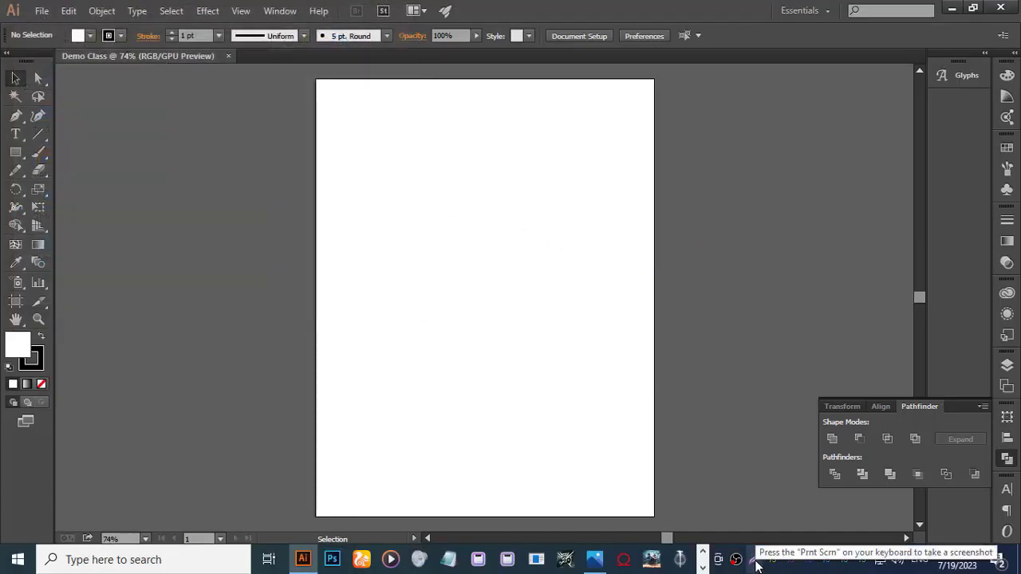
# Set the default stroke color to None with nothing selected.
pyautogui.click(122, 36)
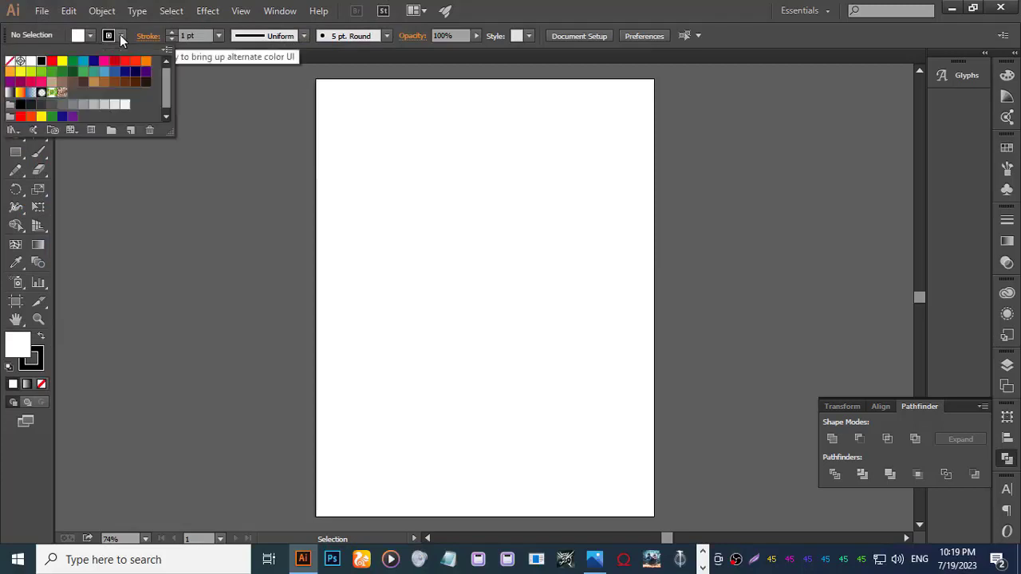
pyautogui.click(14, 62)
pyautogui.click(520, 7)
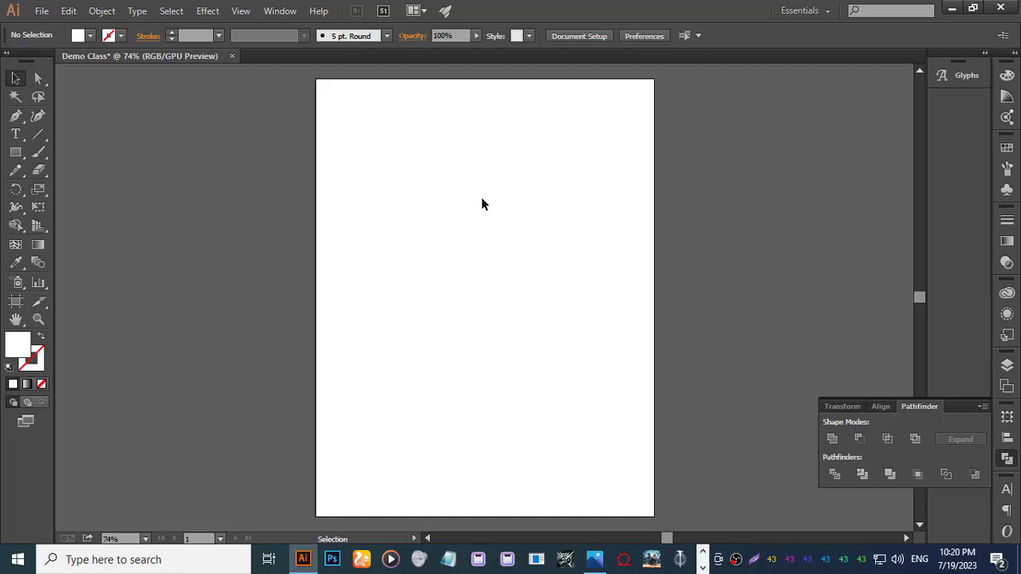
# Add the point text "Auto Part" near the top of the artboard.
pyautogui.click(38, 320)
pyautogui.moveTo(375, 343); pyautogui.dragTo(449, 372)
pyautogui.press('space')
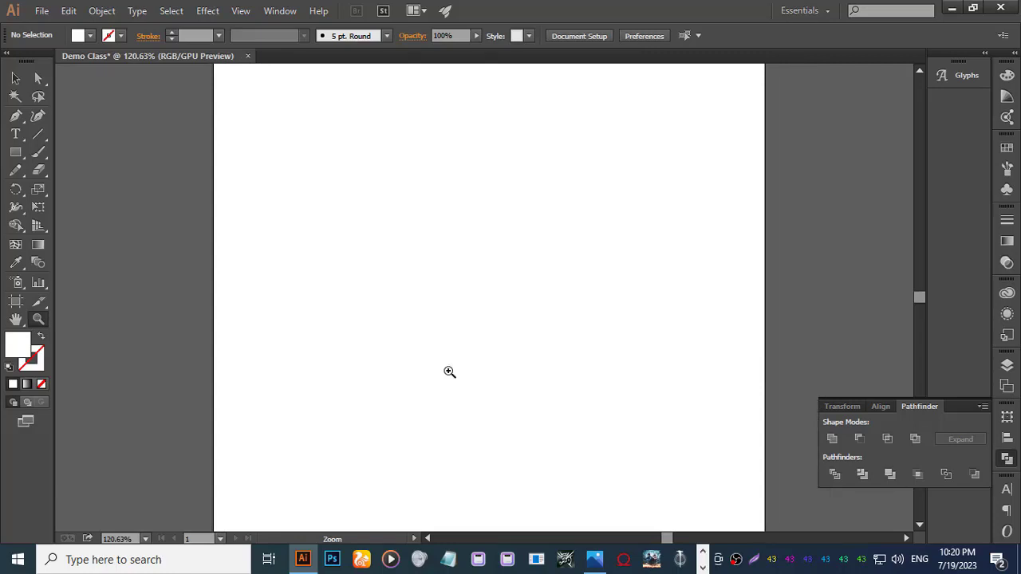
pyautogui.click(15, 134)
pyautogui.click(370, 114)
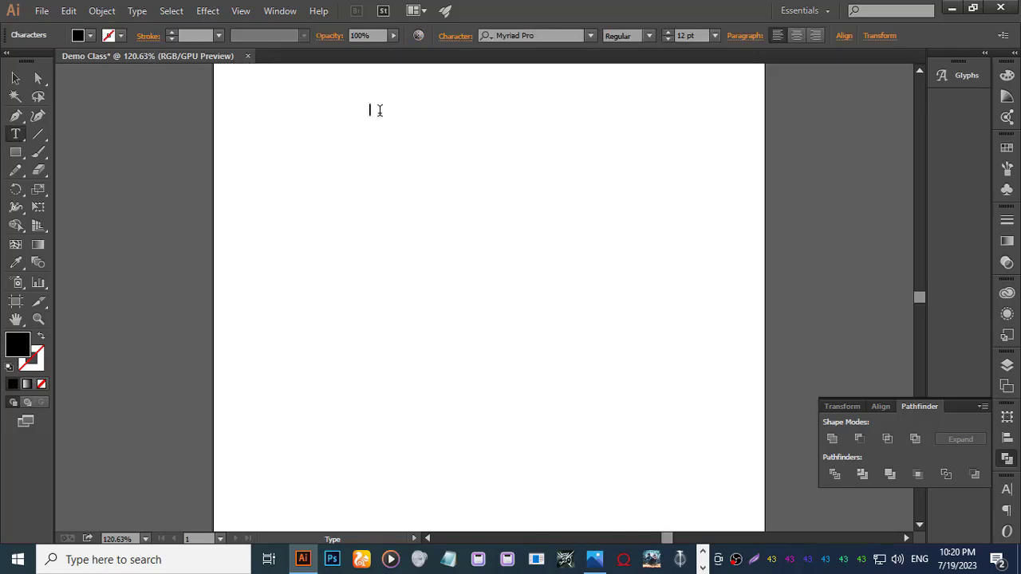
pyautogui.write('Auto Part')
# Scale the "Auto Part" text up from its center to about 55 pt and move it slightly down.
pyautogui.click(15, 79)
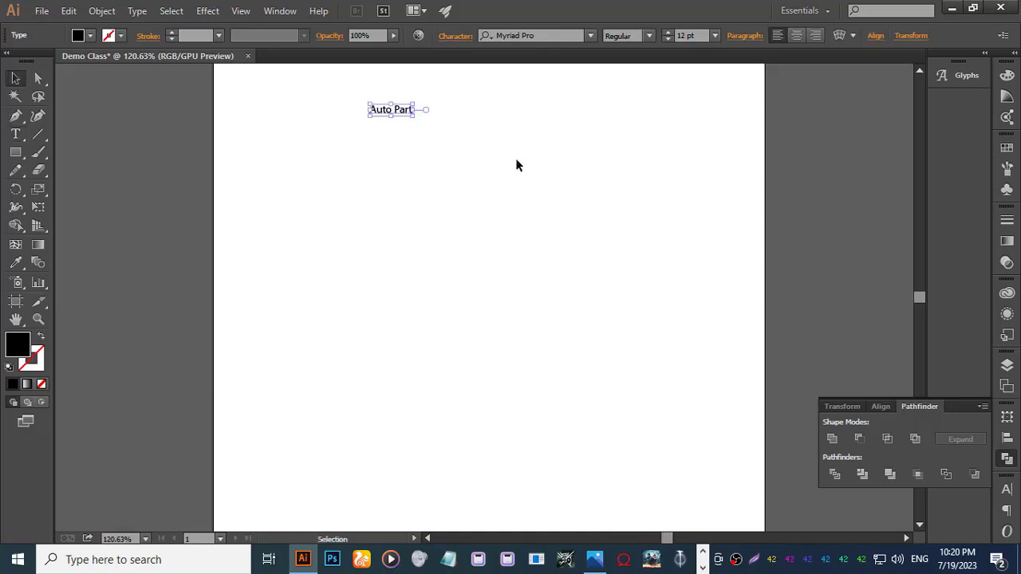
pyautogui.moveTo(412, 118); pyautogui.dragTo(485, 156)
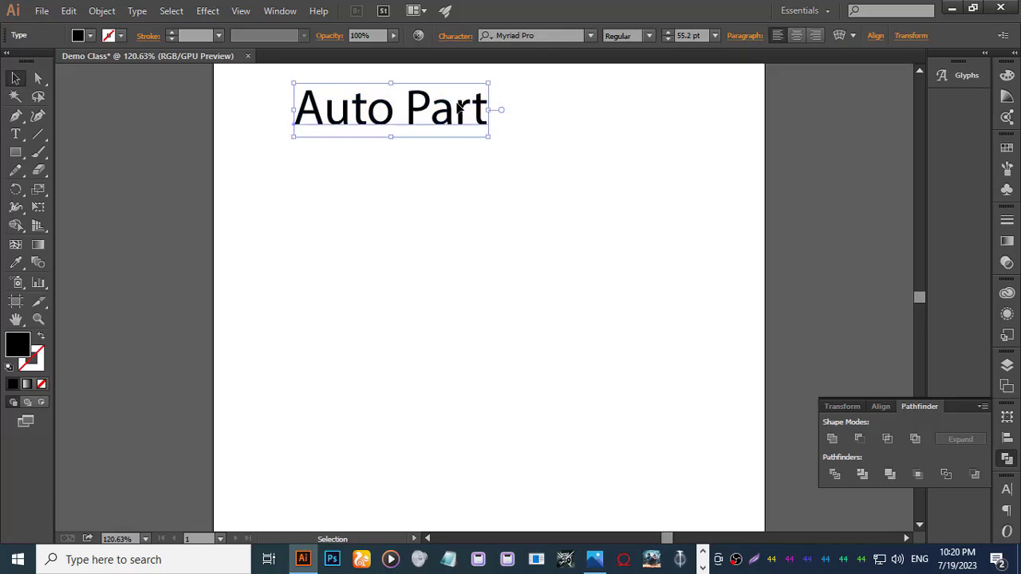
pyautogui.moveTo(460, 110); pyautogui.dragTo(460, 148)
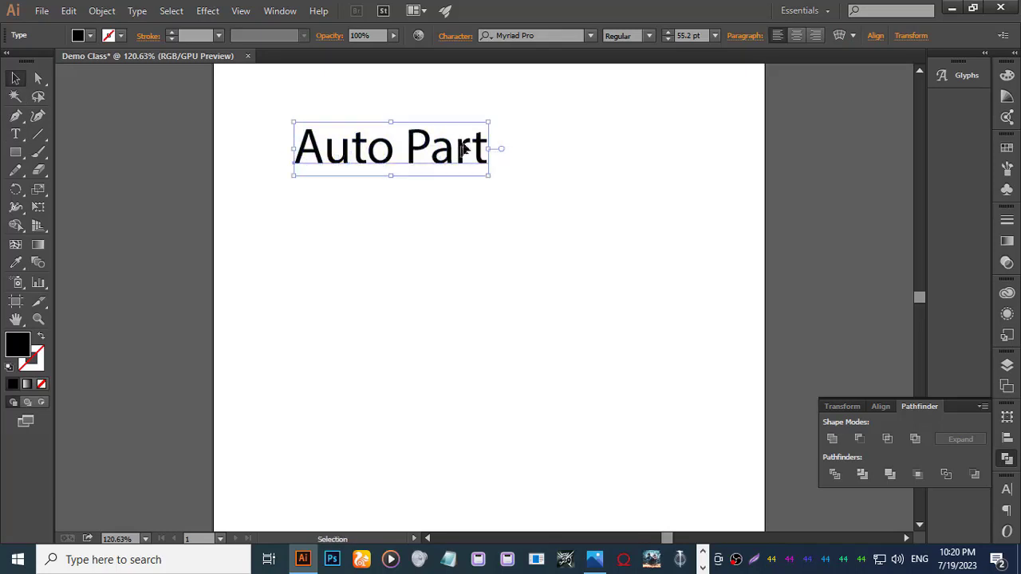
# Set the font of the "Auto Part" text to Nexa Bold and change its case to UPPERCASE.
pyautogui.click(591, 35)
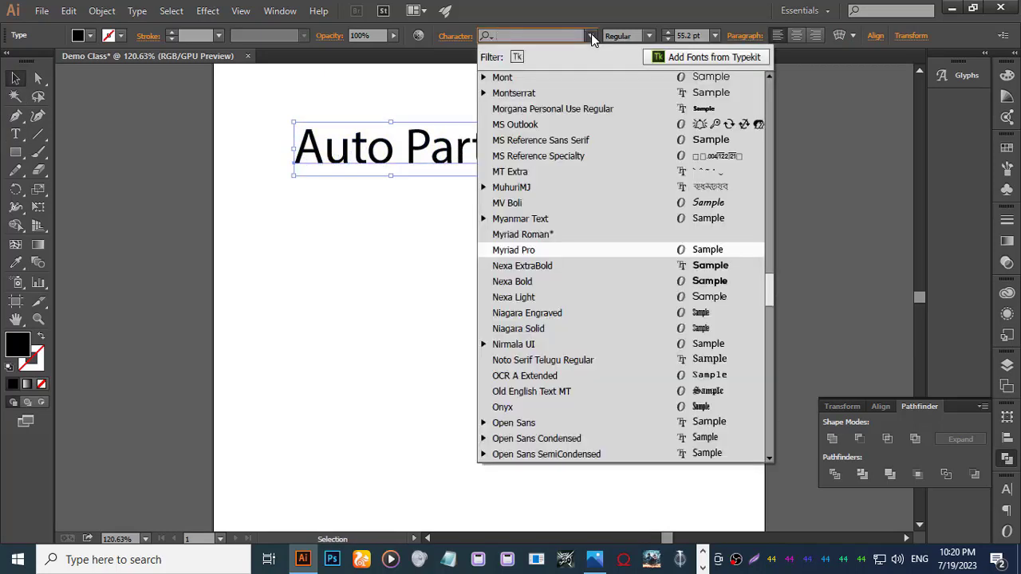
pyautogui.write('nexa')
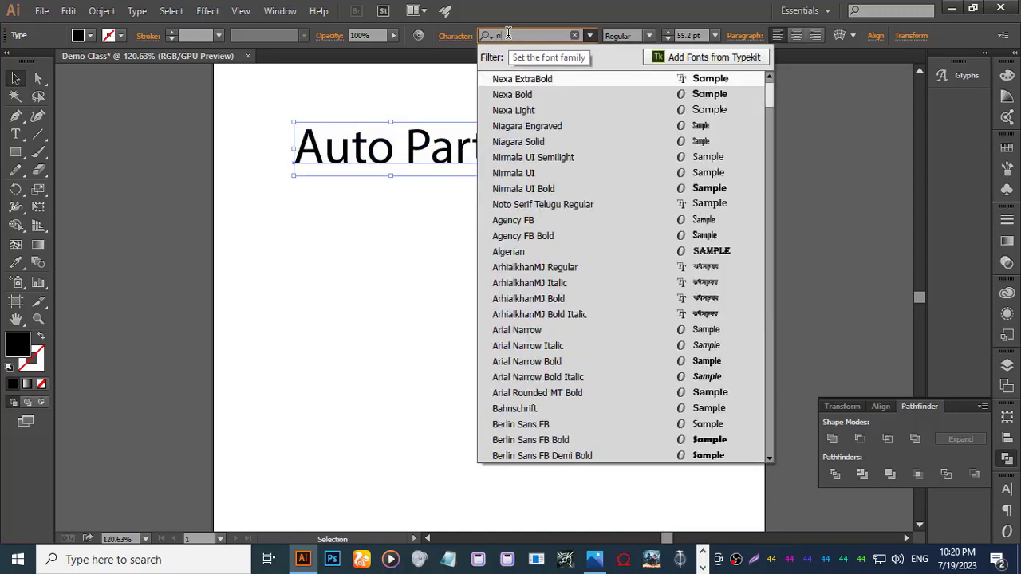
pyautogui.click(517, 96)
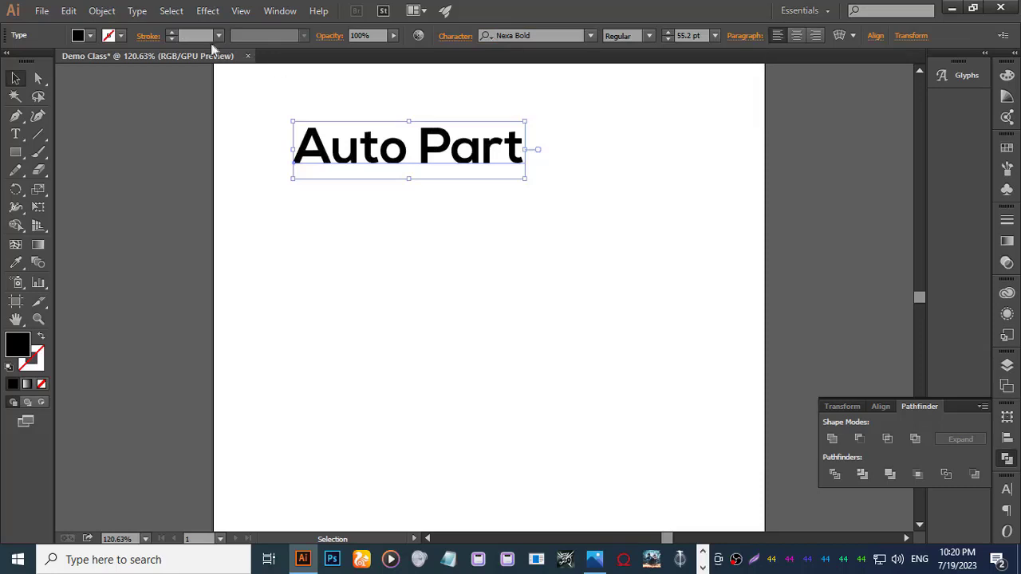
pyautogui.click(137, 13)
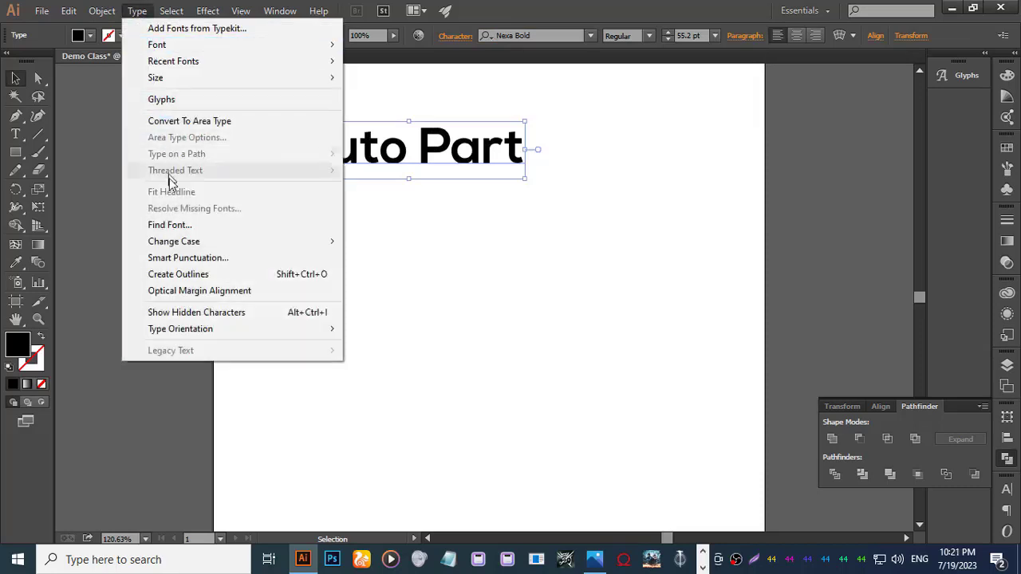
pyautogui.moveTo(174, 241)
pyautogui.click(414, 240)
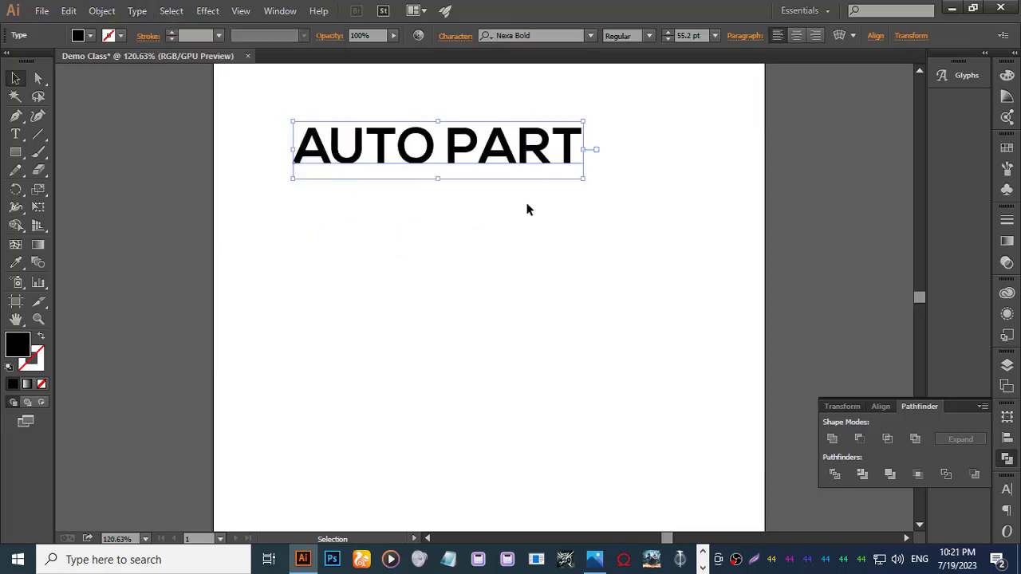
# Change the font of the AUTO PART text to Nexa ExtraBold.
pyautogui.click(542, 34)
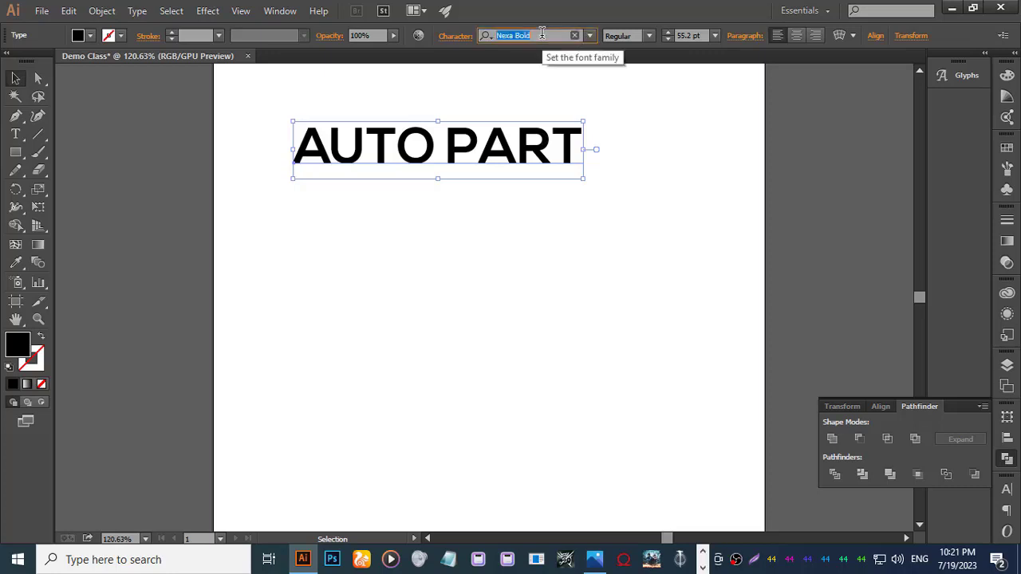
pyautogui.press('BackSpace')
pyautogui.press('BackSpace')
pyautogui.press('BackSpace')
pyautogui.press('BackSpace')
pyautogui.press('BackSpace')
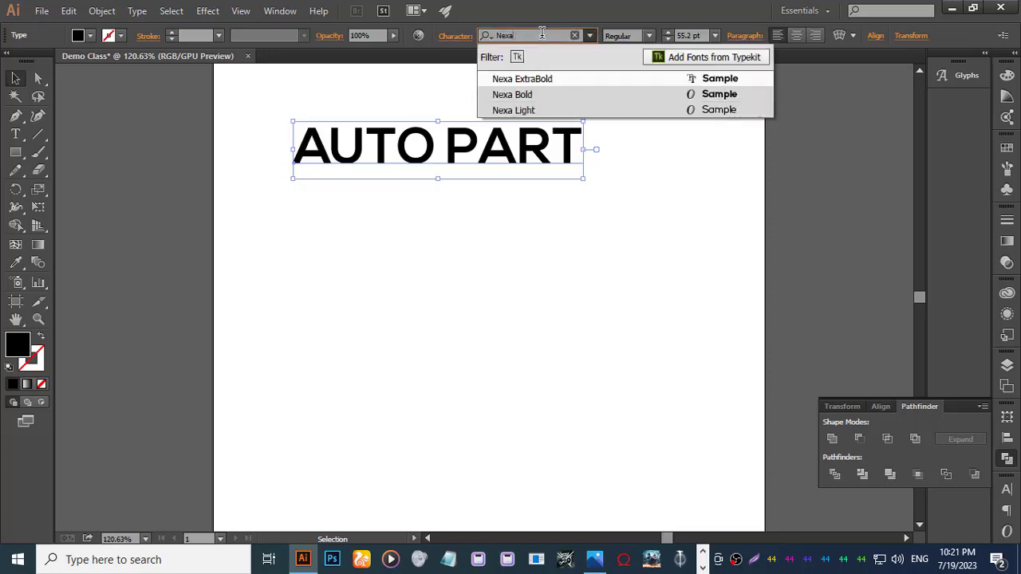
pyautogui.click(549, 82)
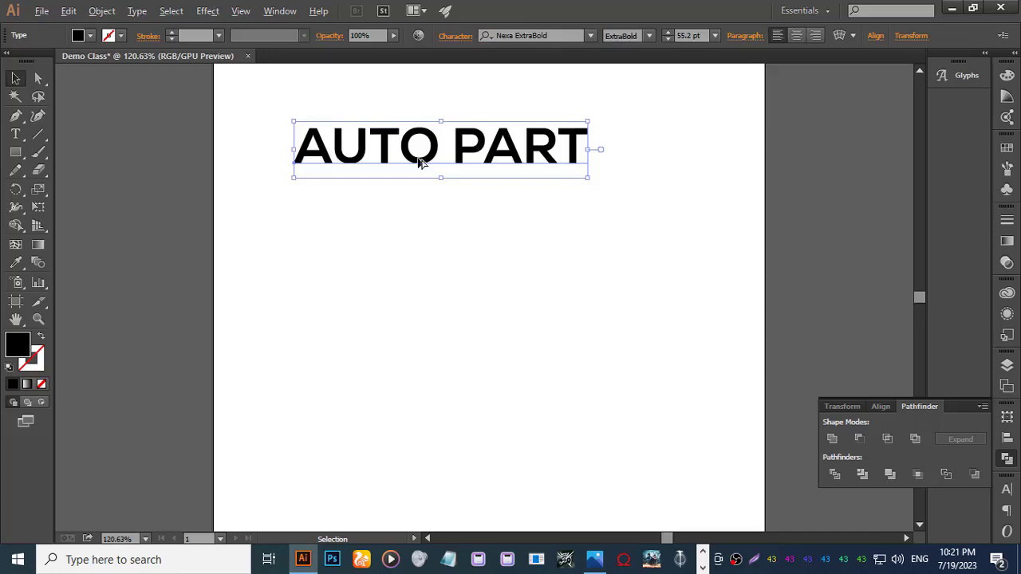
# Duplicate the AUTO PART text directly below the original and replace the copy's wording with "Service".
pyautogui.moveTo(422, 162); pyautogui.dragTo(422, 244)
pyautogui.press('t')
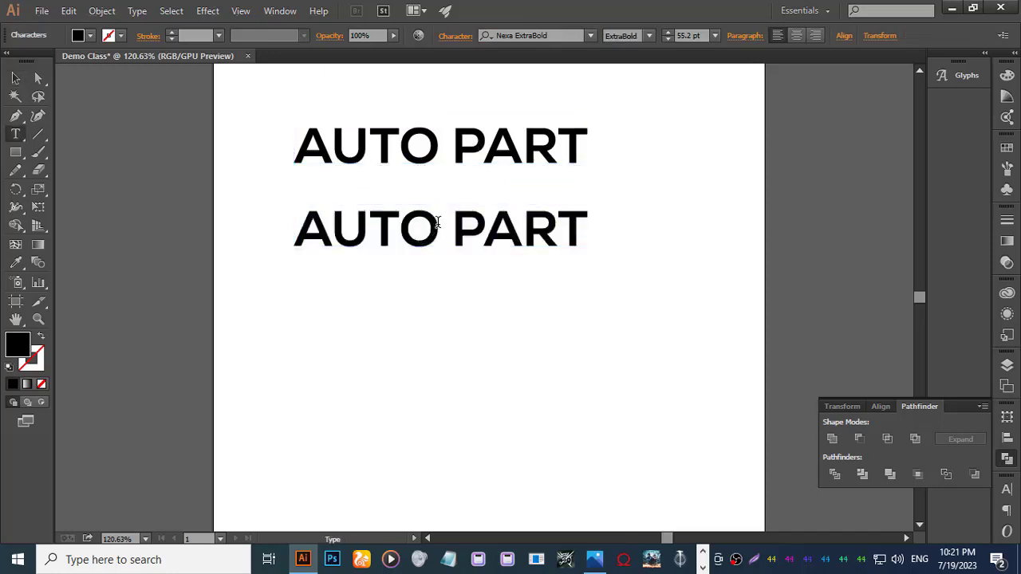
pyautogui.click(438, 223)
pyautogui.hotkey('ctrl', 'a')
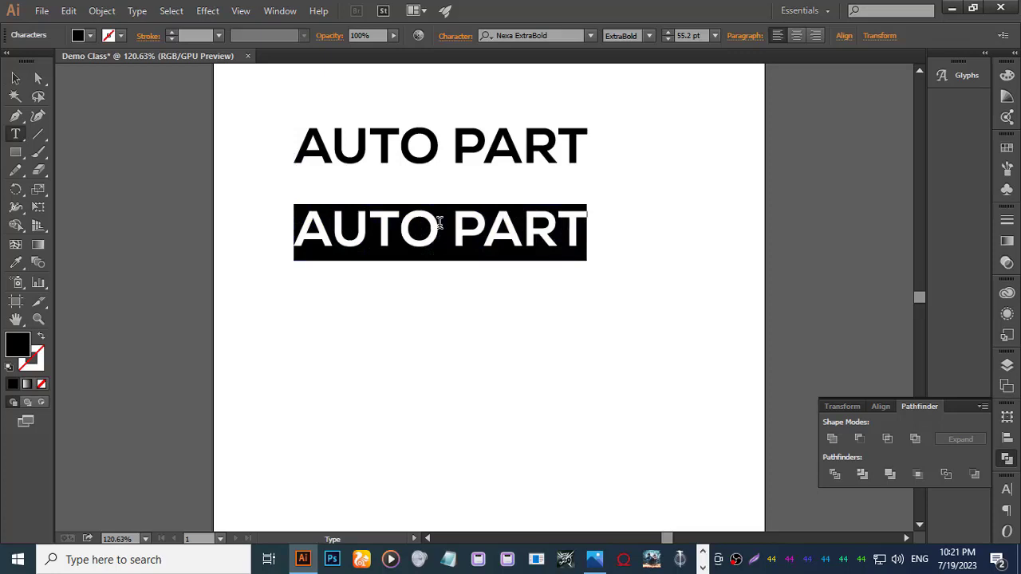
pyautogui.write('Ser')
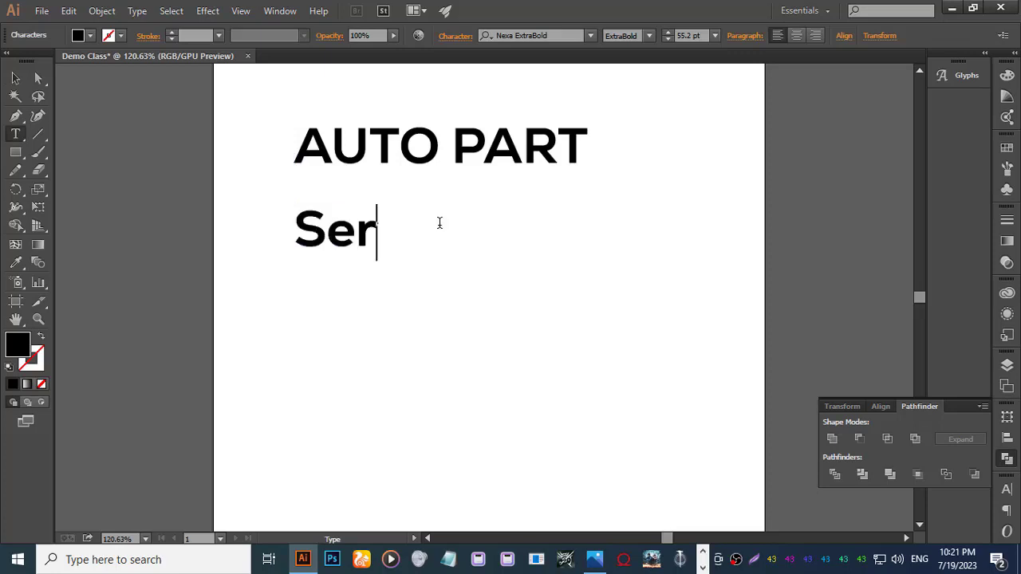
pyautogui.write('vice')
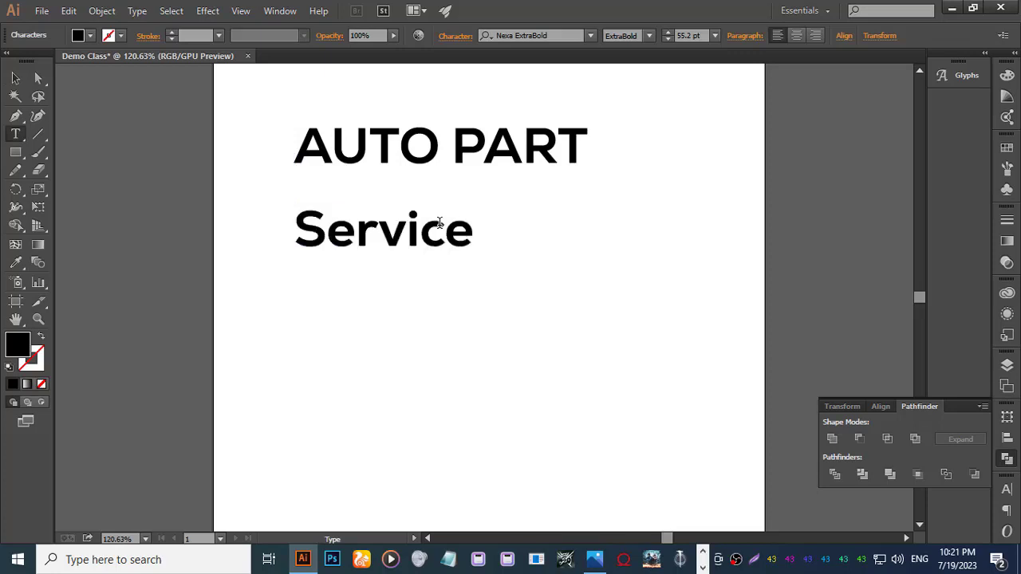
# Change the case of the "Service" text to UPPERCASE.
pyautogui.click(15, 78)
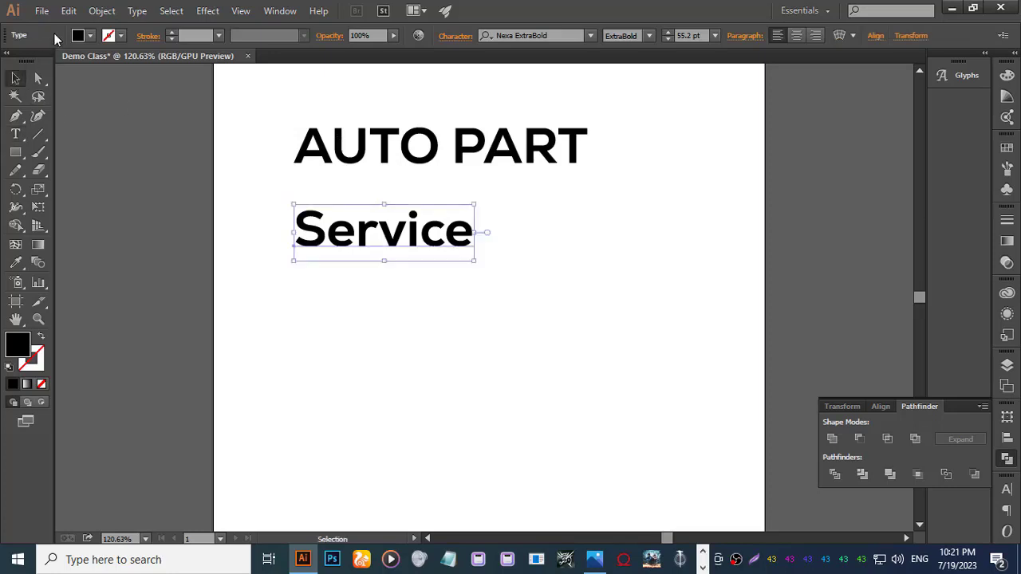
pyautogui.click(137, 11)
pyautogui.moveTo(228, 240)
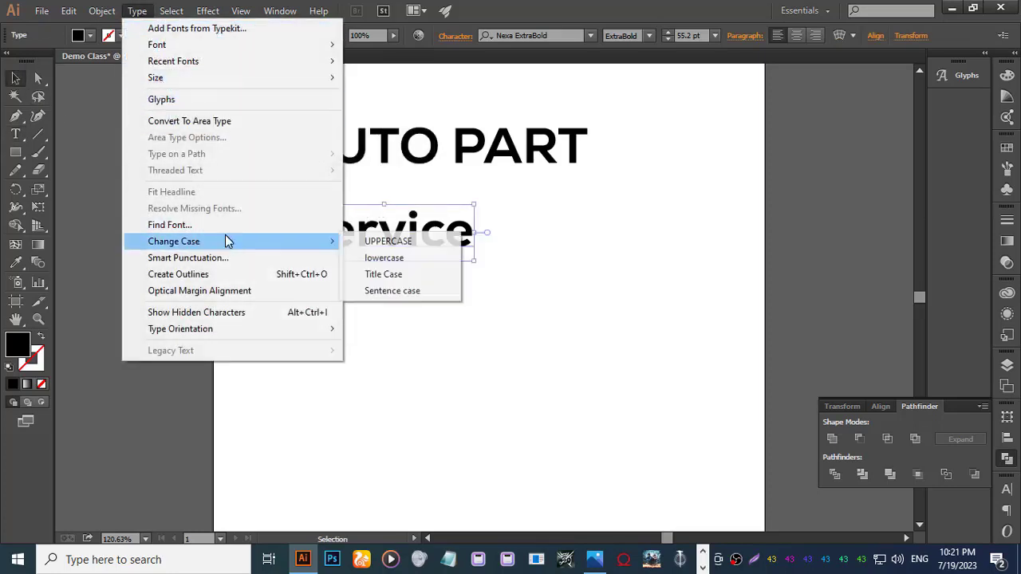
pyautogui.click(378, 242)
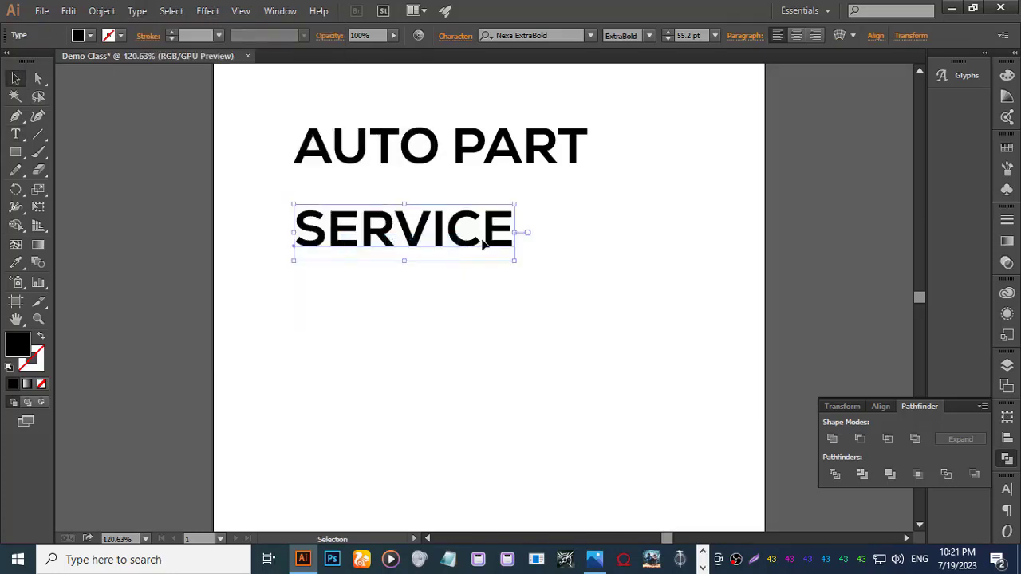
# Move the AUTO PART text straight down below SERVICE and increase its tracking to 51.
pyautogui.click(429, 160)
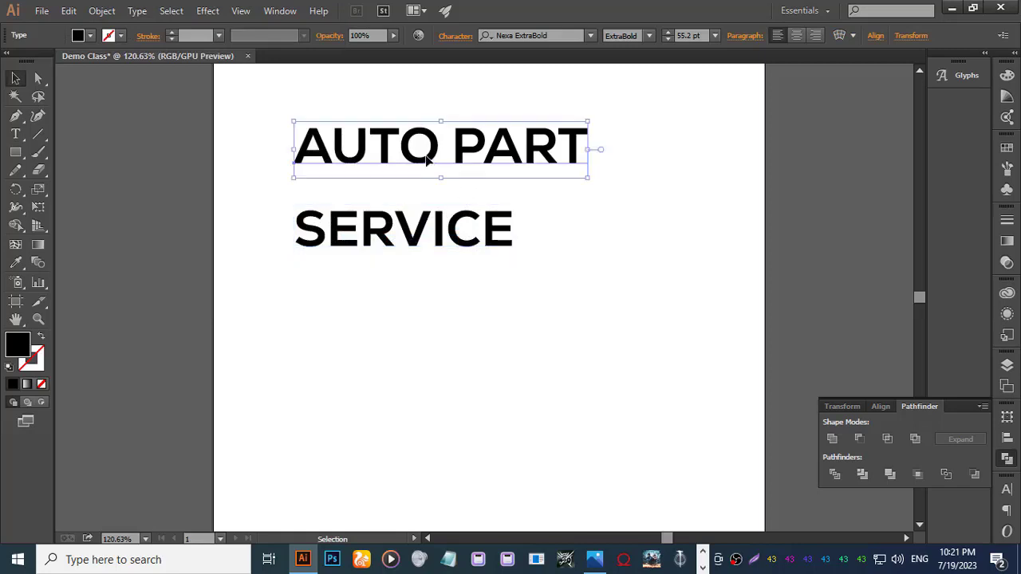
pyautogui.moveTo(427, 160); pyautogui.dragTo(427, 336)
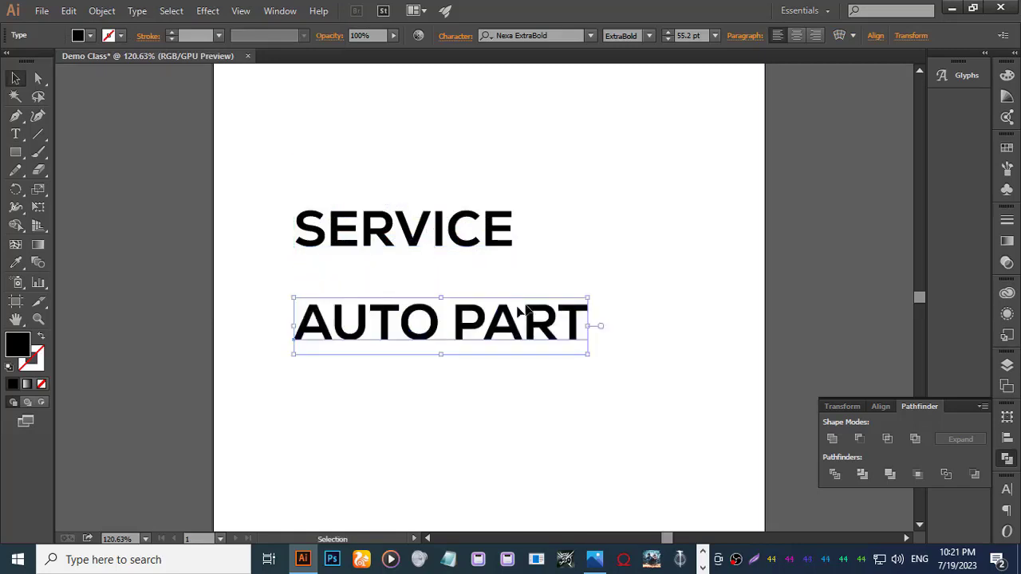
pyautogui.click(453, 36)
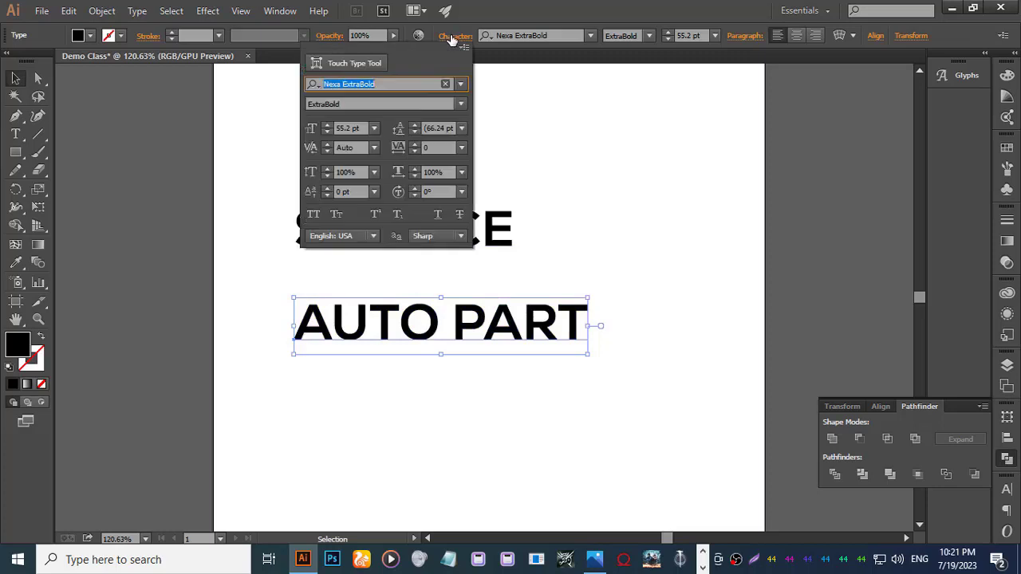
pyautogui.click(414, 145)
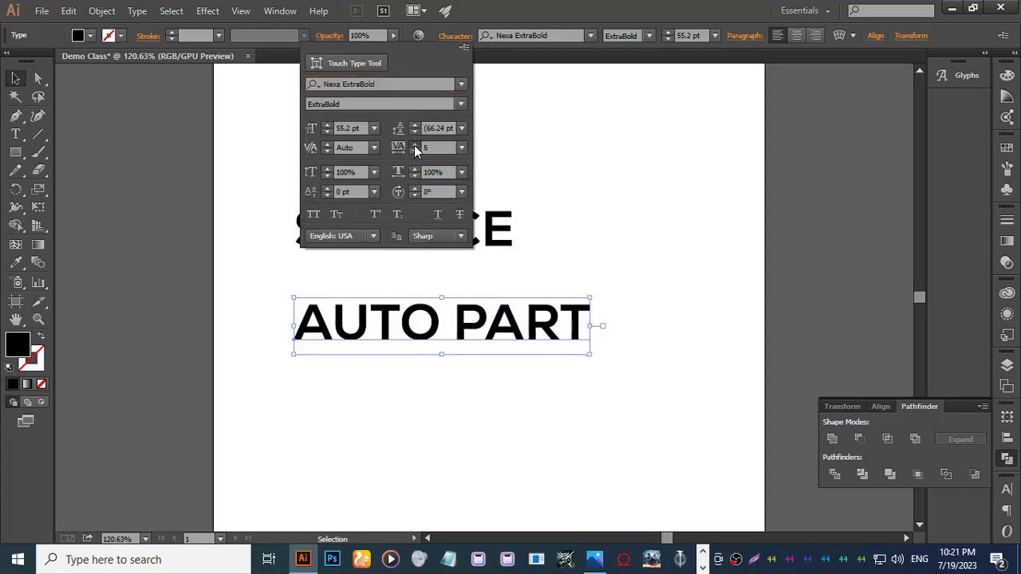
pyautogui.click(414, 145)
pyautogui.click(414, 146)
pyautogui.click(414, 146)
pyautogui.click(414, 145)
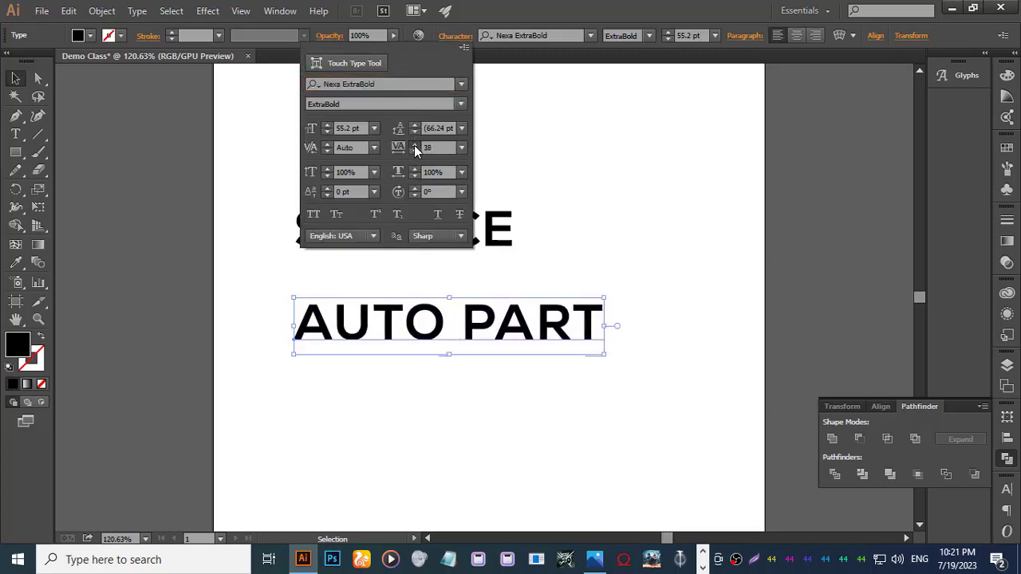
pyautogui.click(414, 145)
pyautogui.click(414, 145)
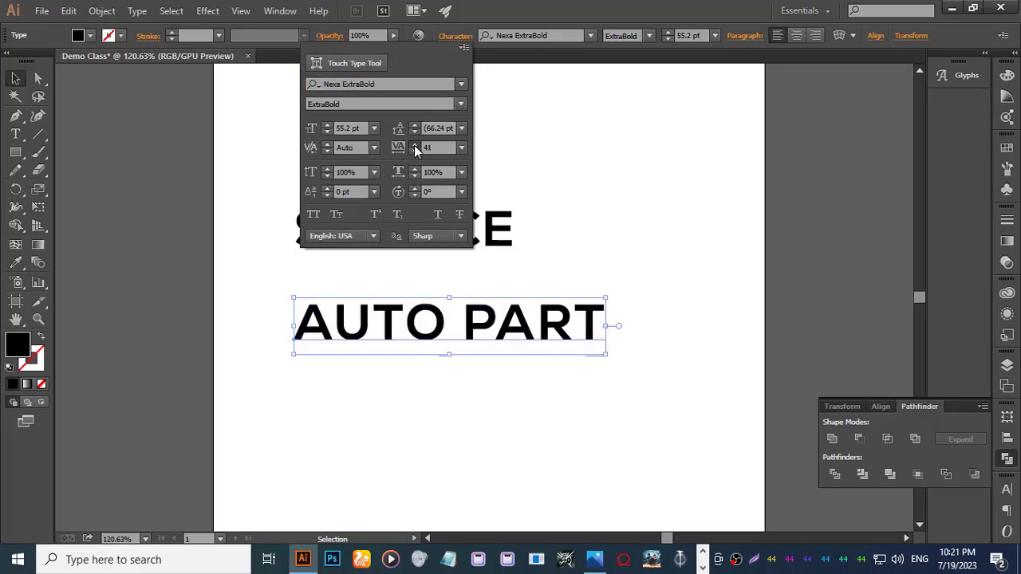
pyautogui.click(414, 145)
pyautogui.click(414, 145)
pyautogui.click(414, 145)
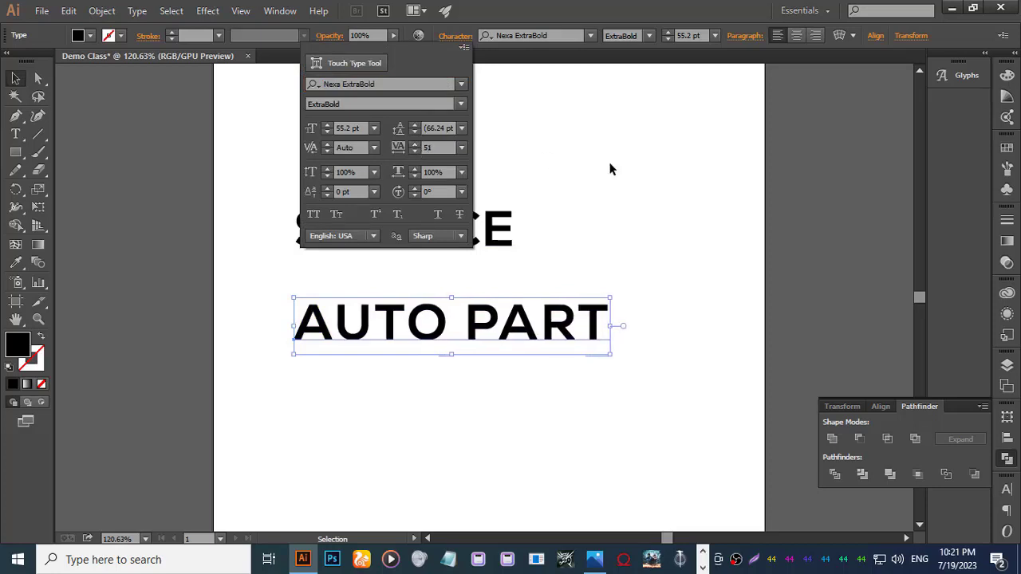
# Set the tracking of the SERVICE text to 51.
pyautogui.click(611, 167)
pyautogui.click(447, 215)
pyautogui.click(453, 37)
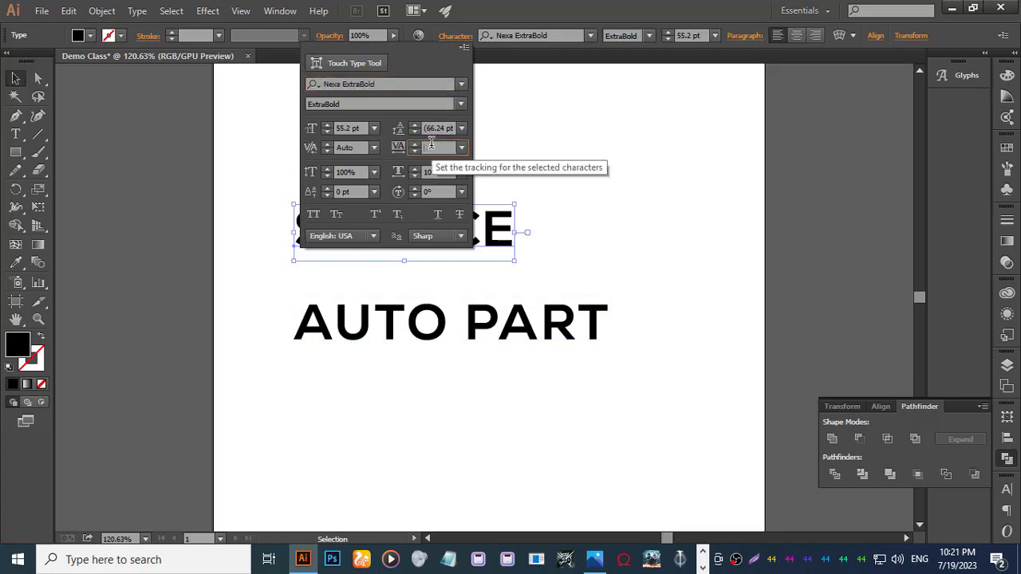
pyautogui.click(431, 148)
pyautogui.write('51')
pyautogui.press('Return')
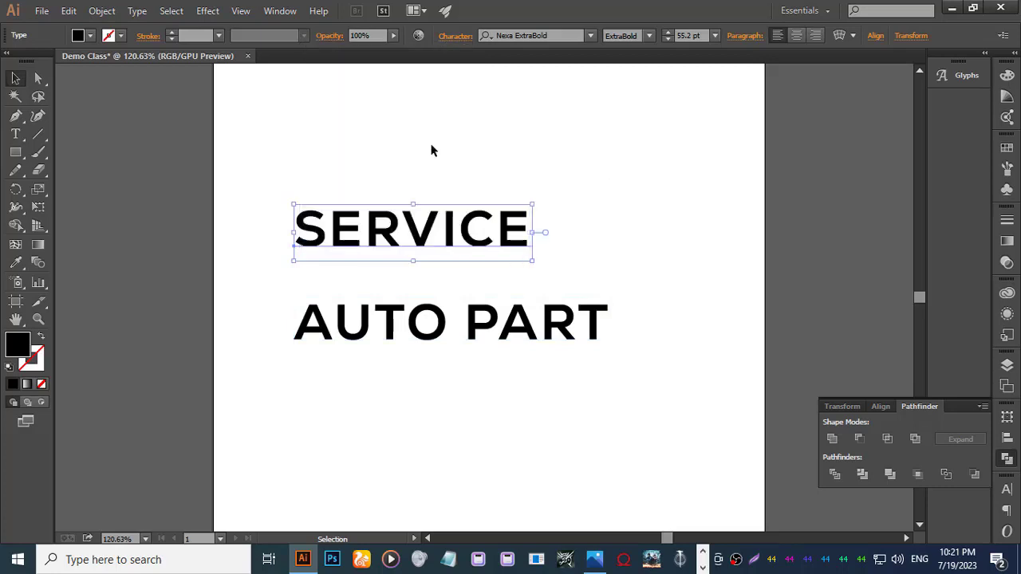
# Stack SERVICE above AUTO PART near the artboard's upper edge and convert both texts to outlines.
pyautogui.moveTo(401, 226); pyautogui.dragTo(457, 106)
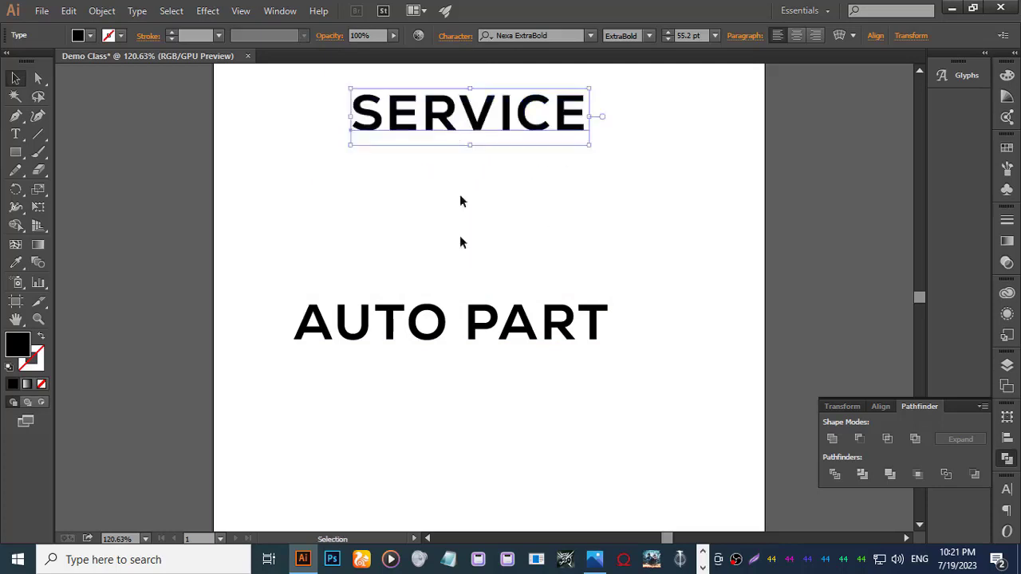
pyautogui.moveTo(471, 328); pyautogui.dragTo(495, 188)
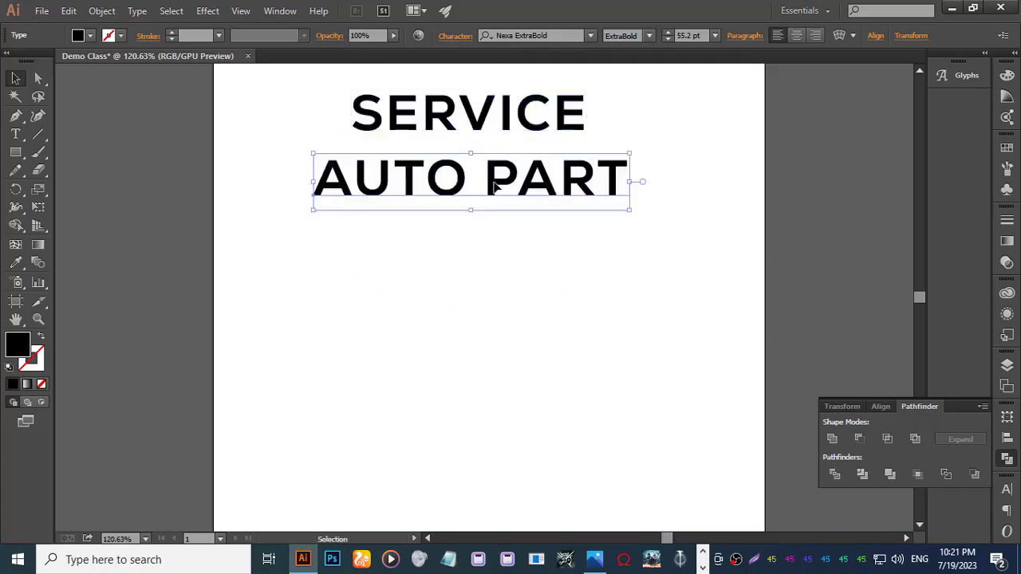
pyautogui.rightClick(495, 187)
pyautogui.click(529, 285)
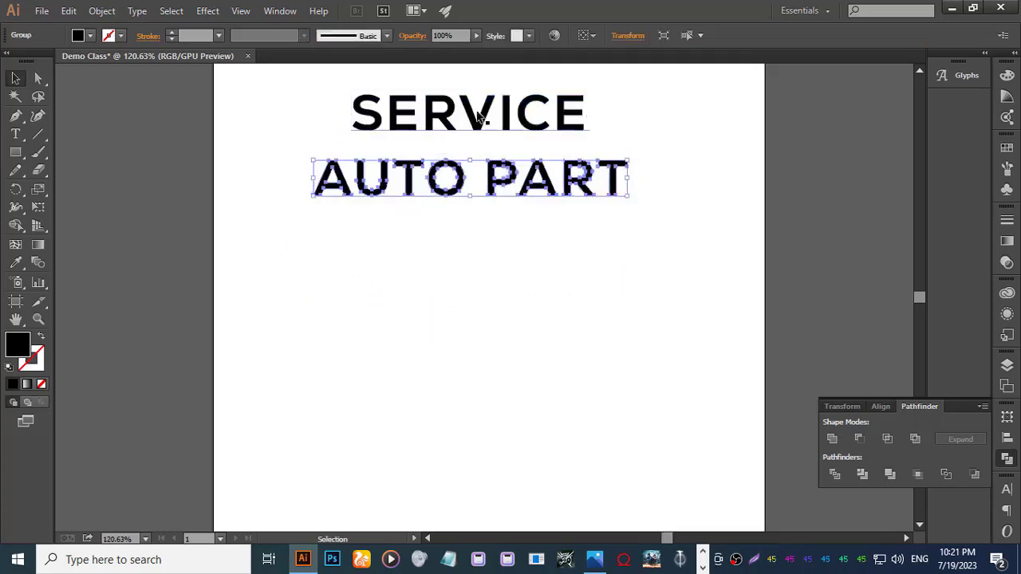
pyautogui.rightClick(479, 118)
pyautogui.click(515, 210)
# Move the AUTO PART outlines slightly farther below SERVICE and fill them with red.
pyautogui.moveTo(488, 175); pyautogui.dragTo(495, 150)
pyautogui.click(493, 187)
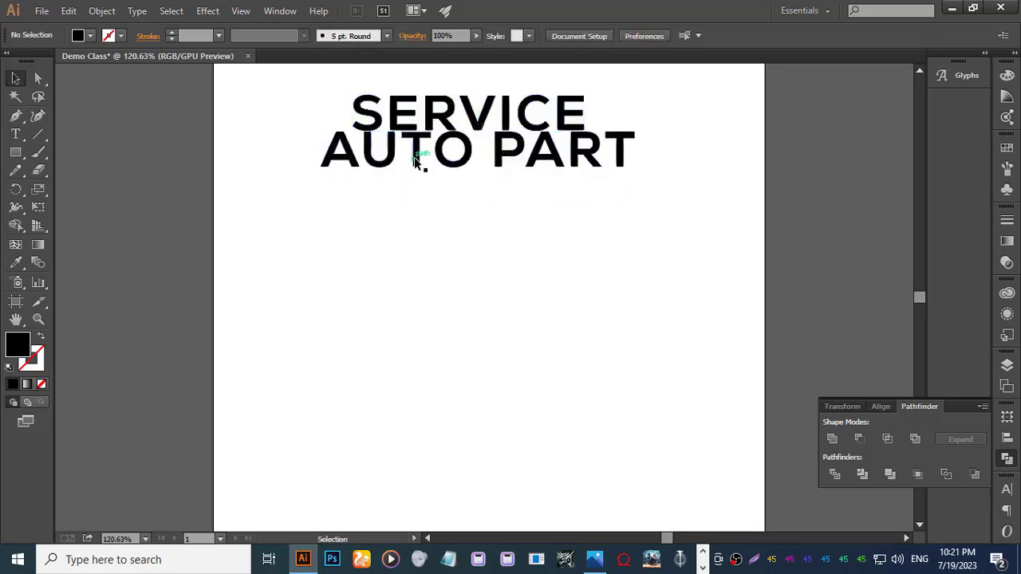
pyautogui.hotkey('ctrl', 'z')
pyautogui.click(90, 35)
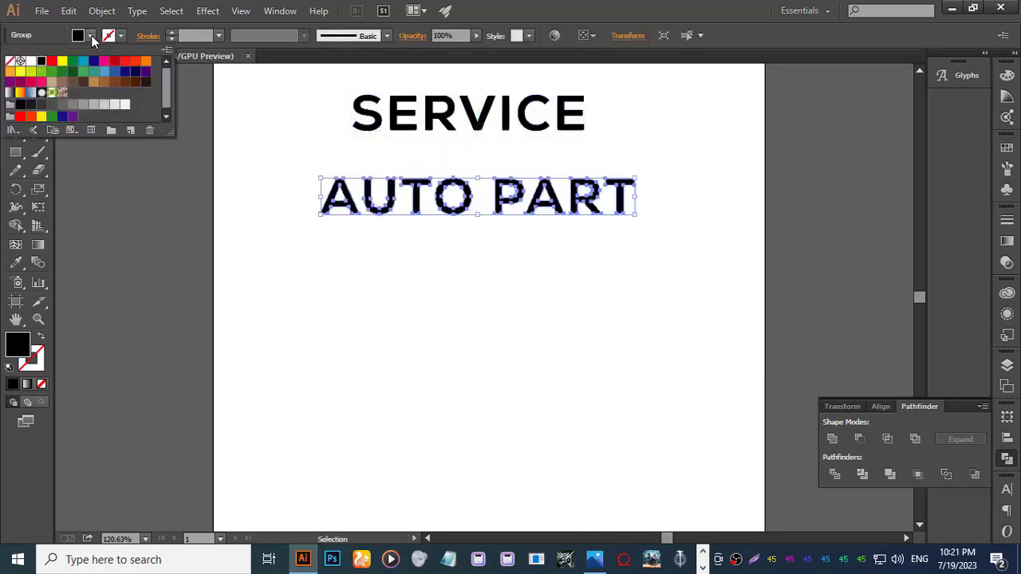
pyautogui.click(54, 62)
pyautogui.click(439, 317)
pyautogui.click(441, 318)
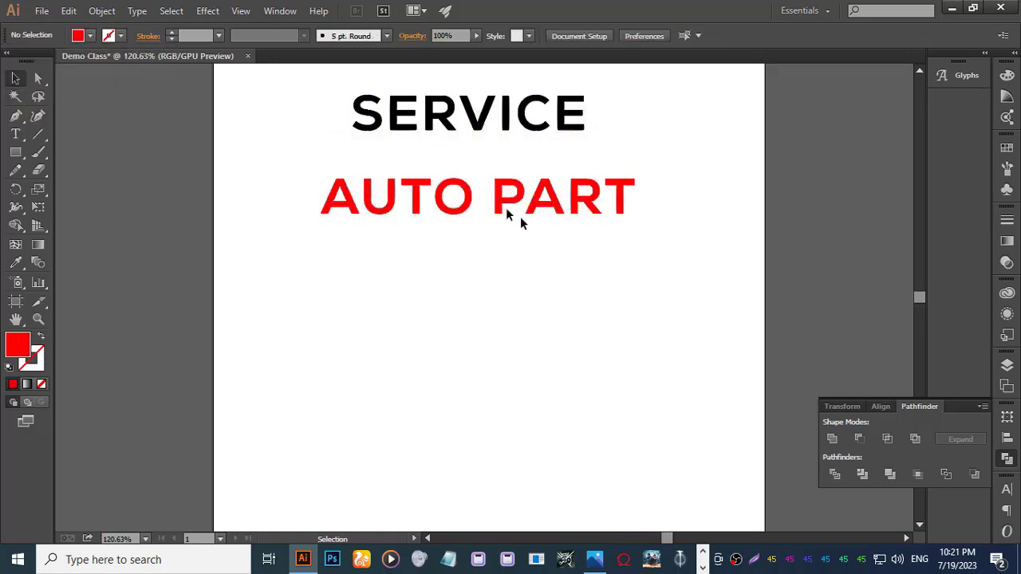
# Recolour the SERVICE outlines dark grey by sampling the grey canvas outside the artboard with the Eyedropper.
pyautogui.click(447, 136)
pyautogui.press('i')
pyautogui.click(177, 146)
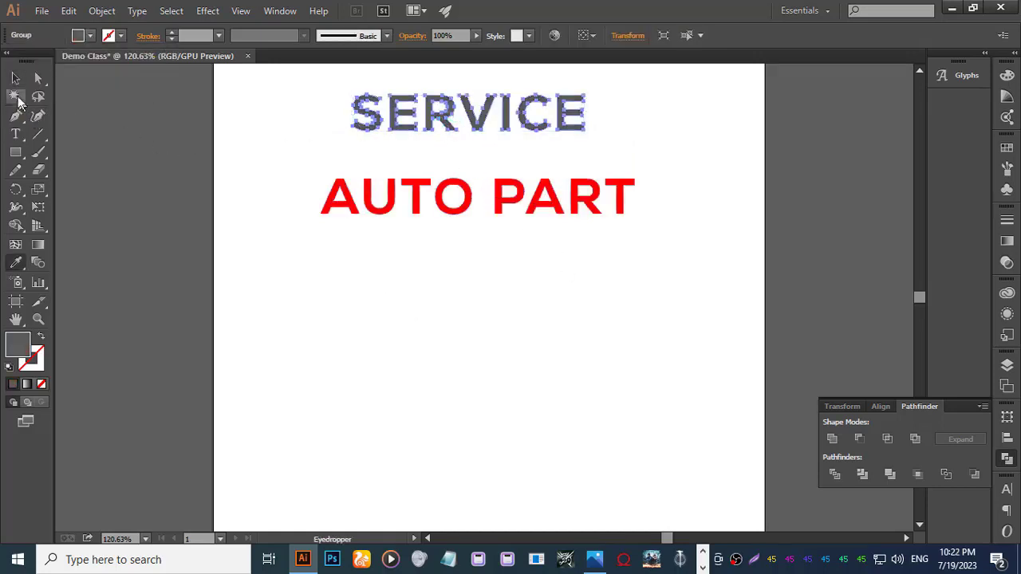
pyautogui.click(15, 78)
pyautogui.click(337, 211)
# Move the red AUTO PART outlines straight up so they sit just below SERVICE.
pyautogui.click(454, 244)
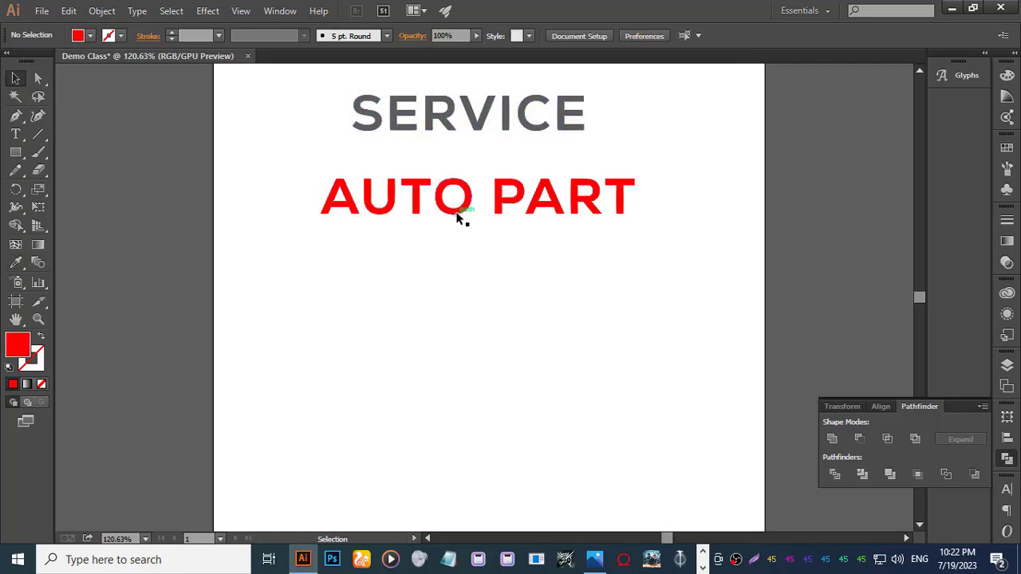
pyautogui.moveTo(459, 217); pyautogui.dragTo(458, 179)
pyautogui.click(450, 247)
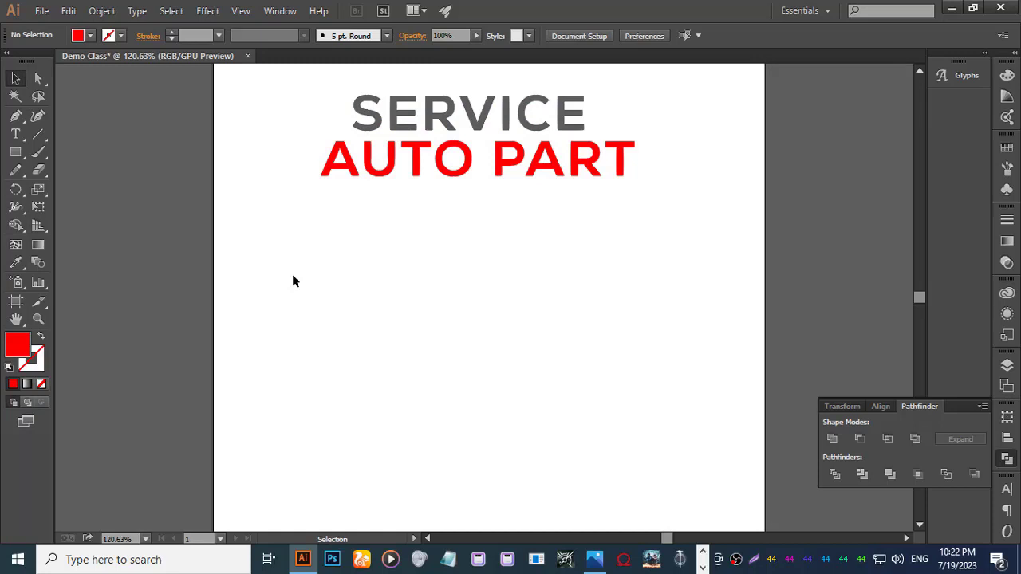
# Draw a large circle in the empty area beneath AUTO PART with the Ellipse tool.
pyautogui.click(14, 80)
pyautogui.moveTo(18, 154); pyautogui.dragTo(88, 185)
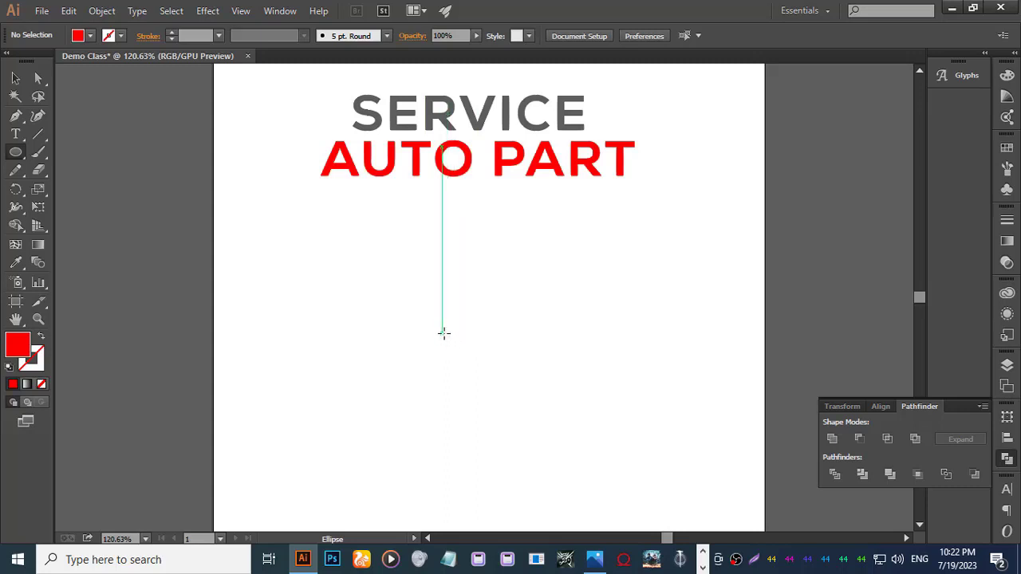
pyautogui.moveTo(443, 333); pyautogui.dragTo(548, 433)
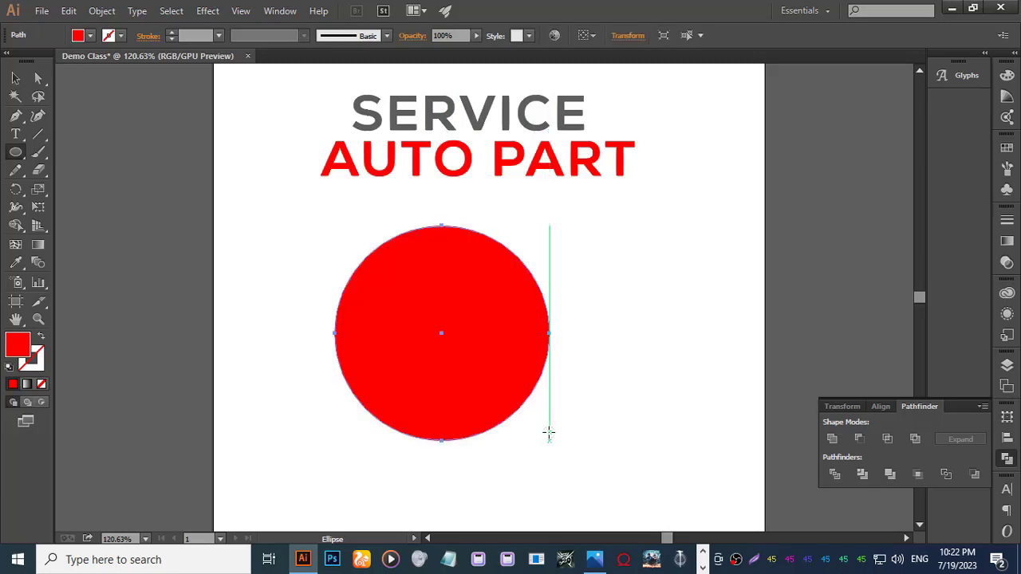
# Fill the large circle with black and move it sideways to centre it beneath the text.
pyautogui.click(15, 79)
pyautogui.click(78, 36)
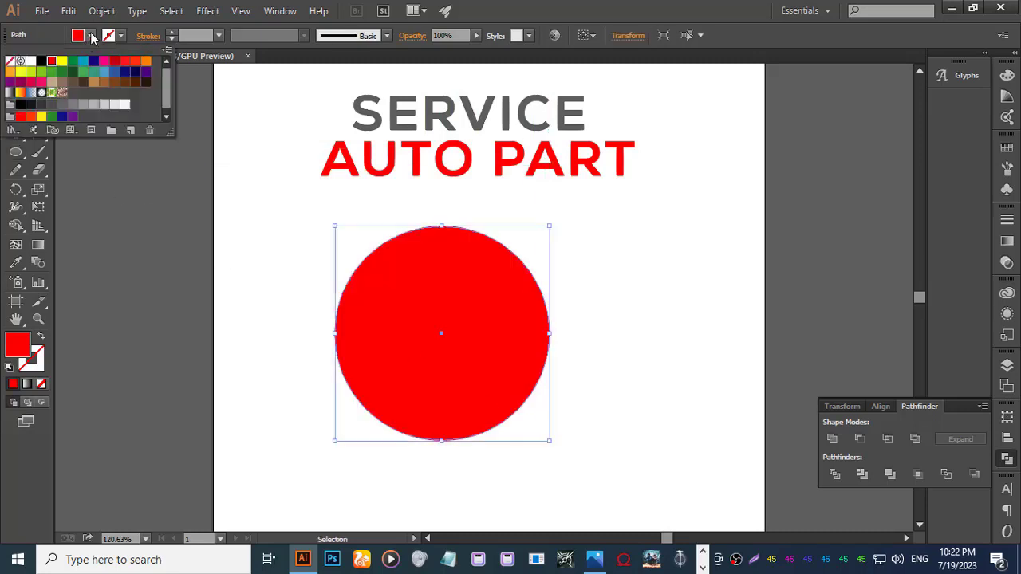
pyautogui.click(42, 59)
pyautogui.click(335, 280)
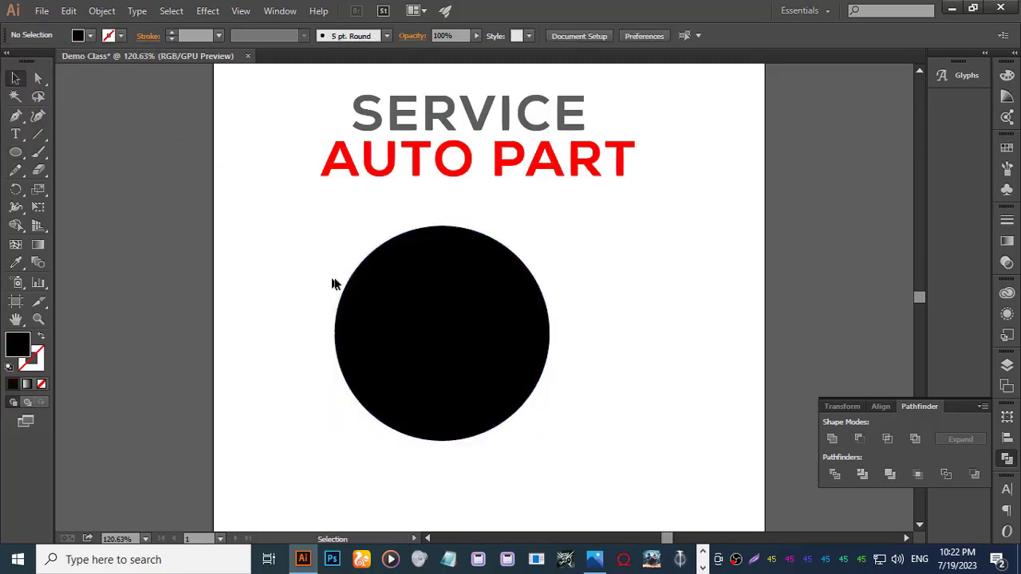
pyautogui.moveTo(403, 296); pyautogui.dragTo(440, 301)
pyautogui.click(334, 298)
# Draw a small circle centred on the topmost point of the large black circle.
pyautogui.click(16, 155)
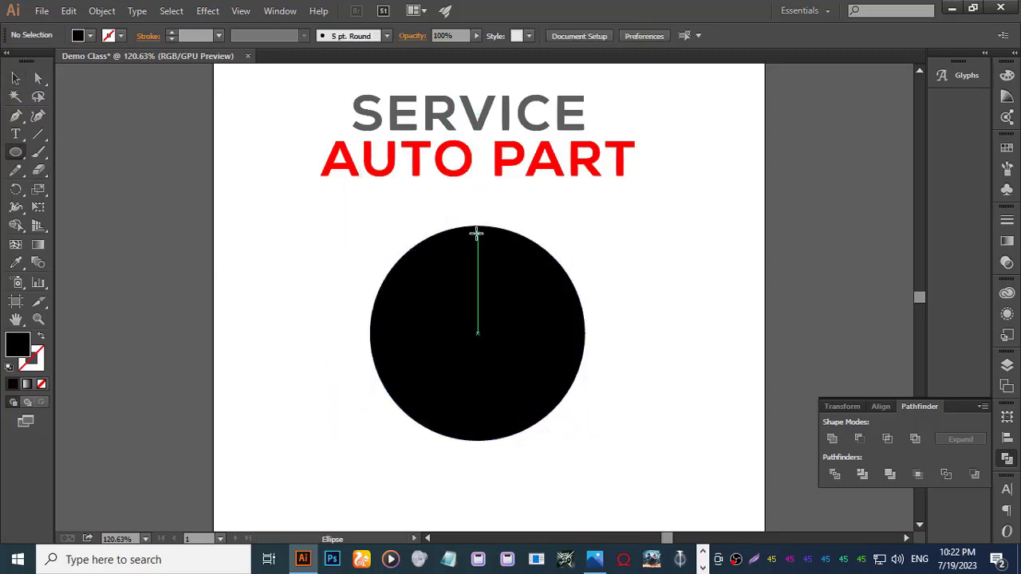
pyautogui.moveTo(477, 226); pyautogui.dragTo(486, 233)
pyautogui.press('v')
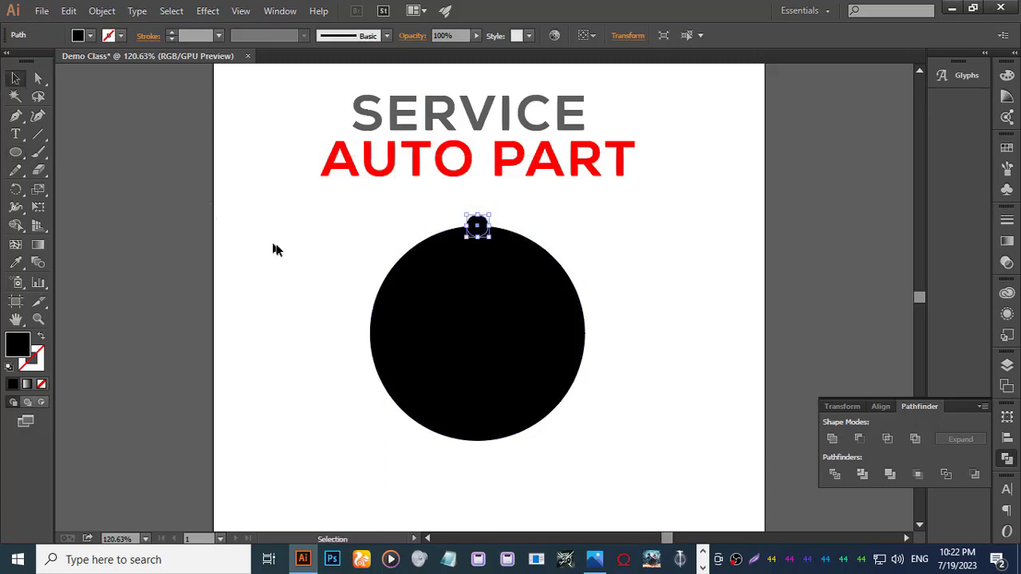
pyautogui.click(272, 246)
# Recolour the small circle white by sampling the artboard with the Eyedropper and nudge it slightly downward.
pyautogui.click(477, 229)
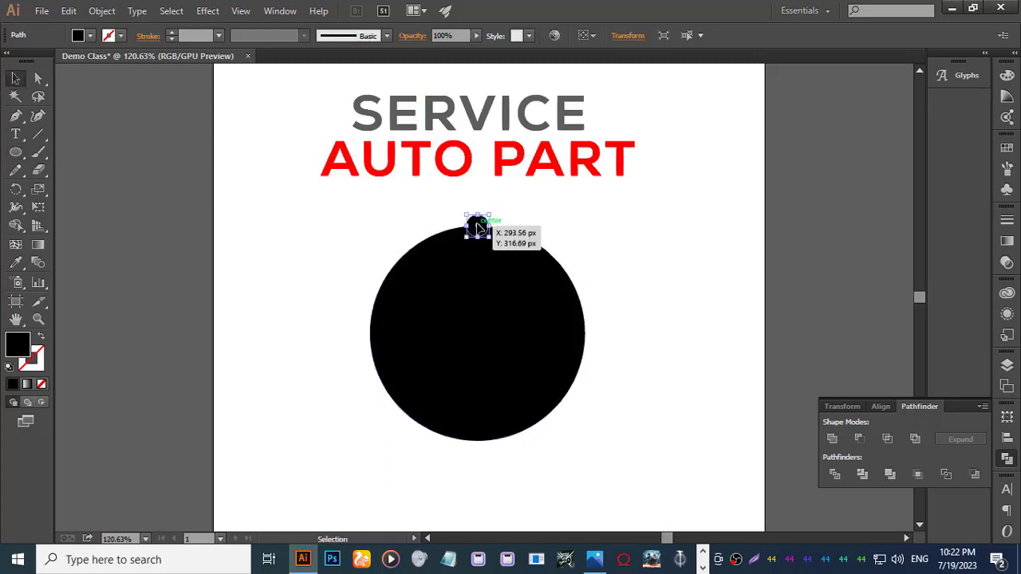
pyautogui.press('i')
pyautogui.click(331, 239)
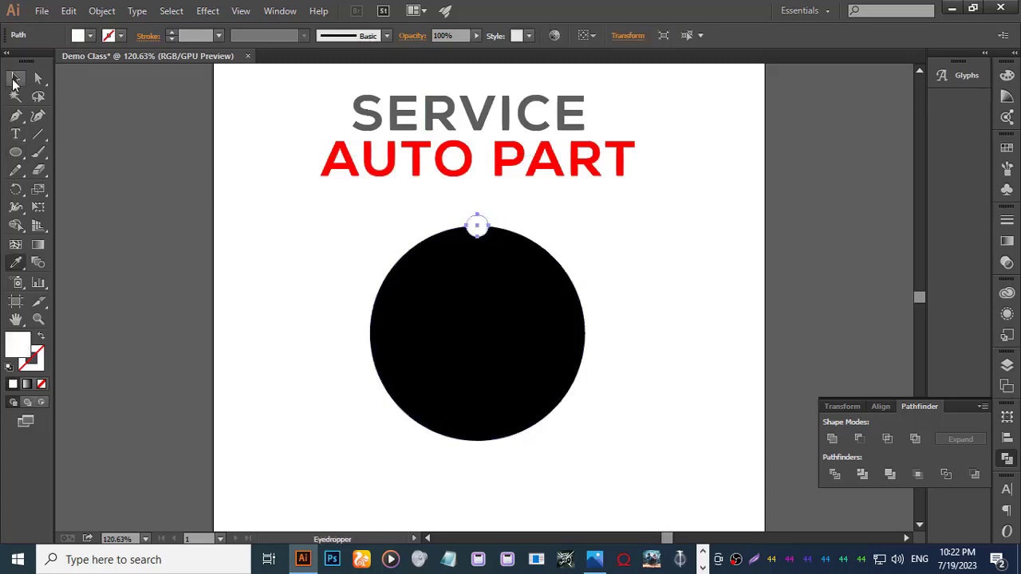
pyautogui.press('v')
pyautogui.click(262, 229)
pyautogui.click(477, 229)
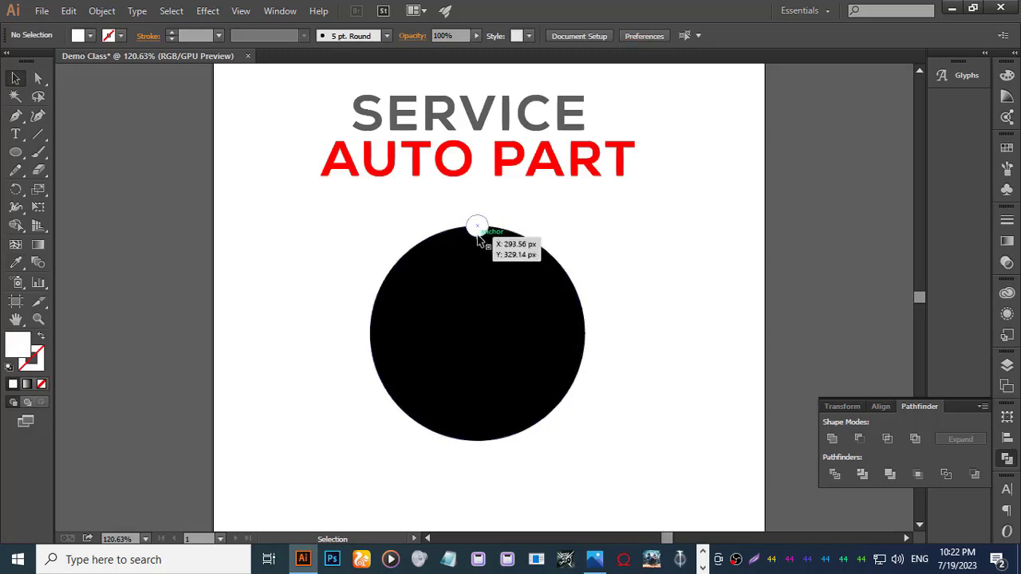
pyautogui.click(615, 302)
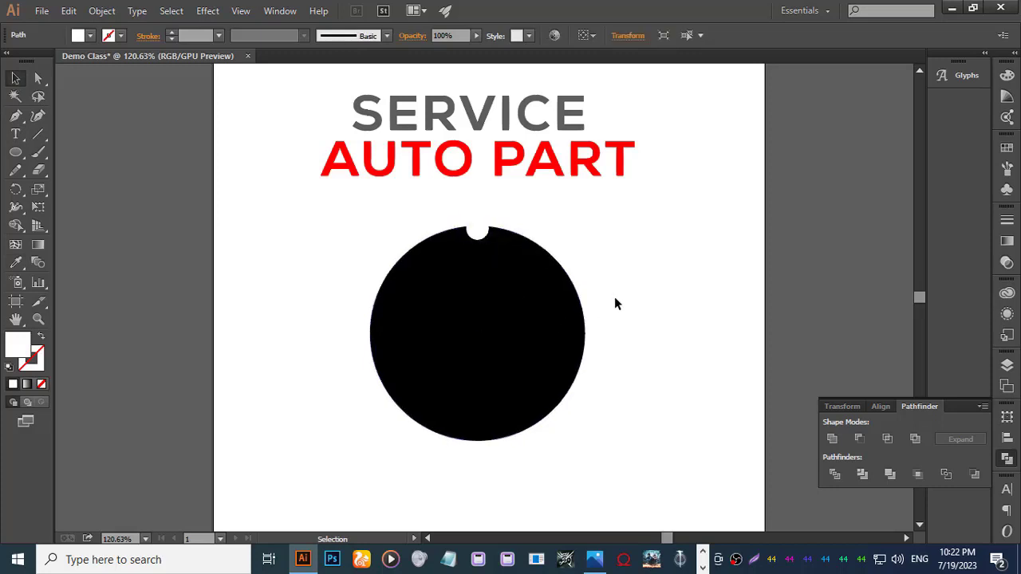
# Try rotating a copy of the small white circle clockwise around the large circle's centre.
pyautogui.click(477, 230)
pyautogui.click(16, 189)
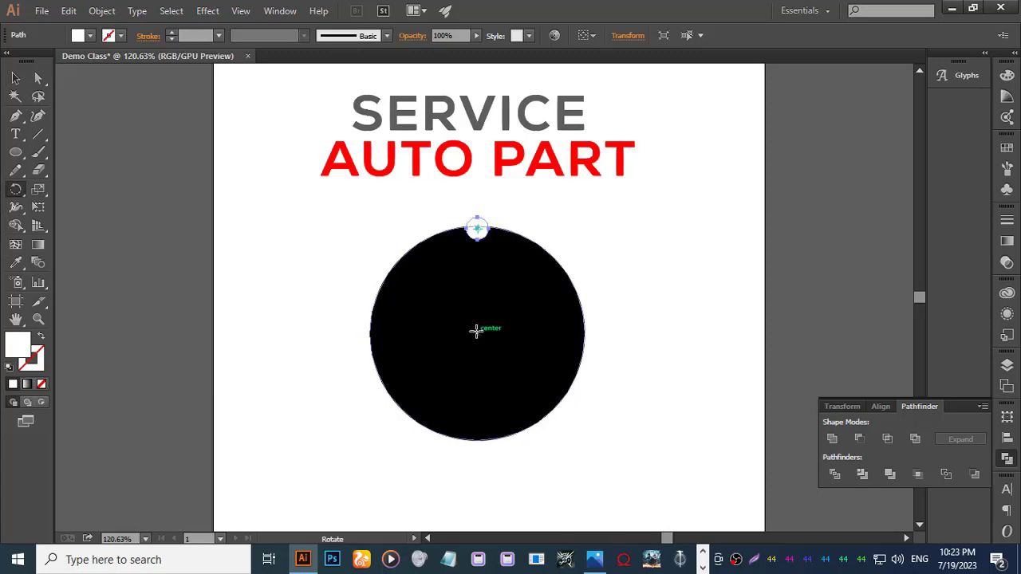
pyautogui.click(476, 335)
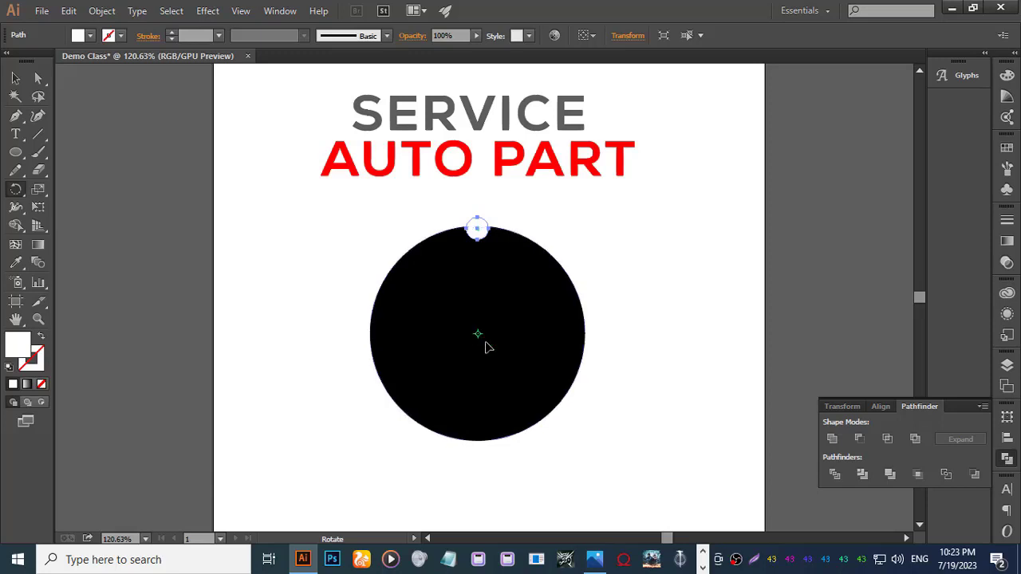
pyautogui.moveTo(485, 233); pyautogui.dragTo(523, 241)
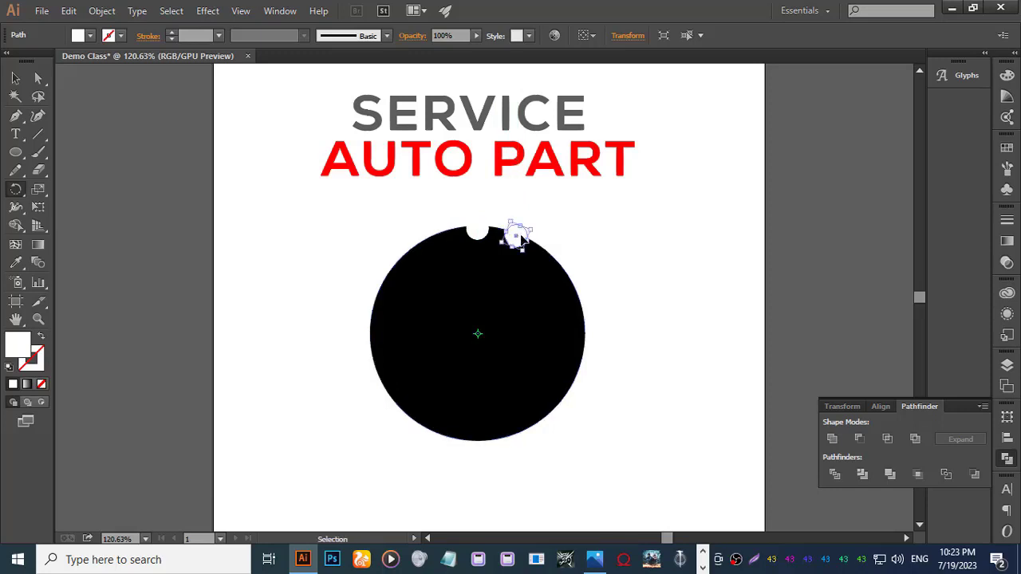
# Try repeating the rotated copy around the black circle's edge, removing the last overlapping copy.
pyautogui.hotkey('ctrl', 'd')
pyautogui.hotkey('ctrl', 'd')
pyautogui.hotkey('ctrl', 'd')
pyautogui.hotkey('ctrl', 'd')
pyautogui.hotkey('ctrl', 'd')
pyautogui.hotkey('ctrl', 'd')
pyautogui.hotkey('ctrl', 'd')
pyautogui.hotkey('ctrl', 'd')
pyautogui.hotkey('ctrl', 'd')
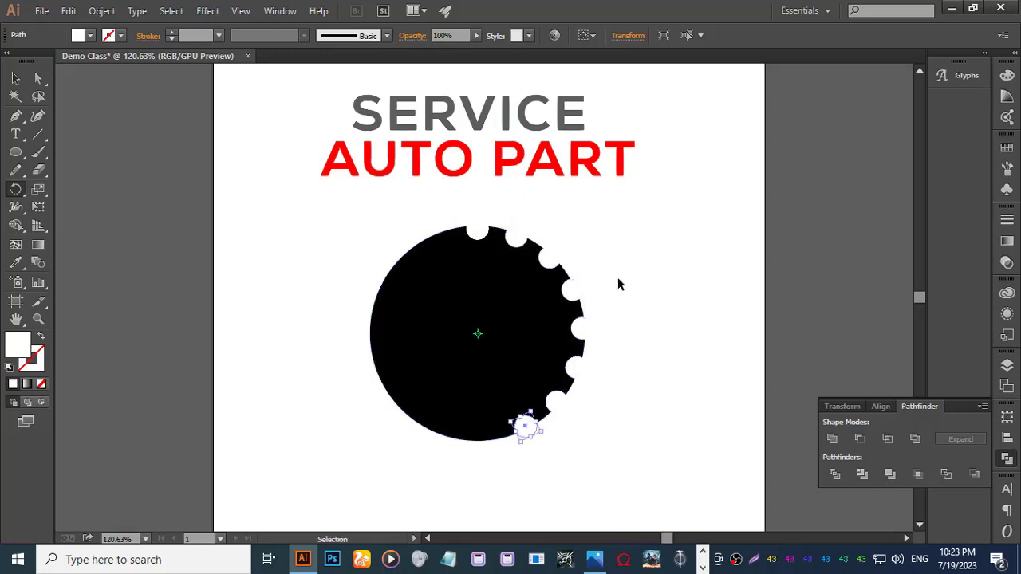
pyautogui.hotkey('ctrl', 'd')
pyautogui.hotkey('ctrl', 'd')
pyautogui.hotkey('ctrl', 'd')
pyautogui.hotkey('ctrl', 'd')
pyautogui.hotkey('ctrl', 'd')
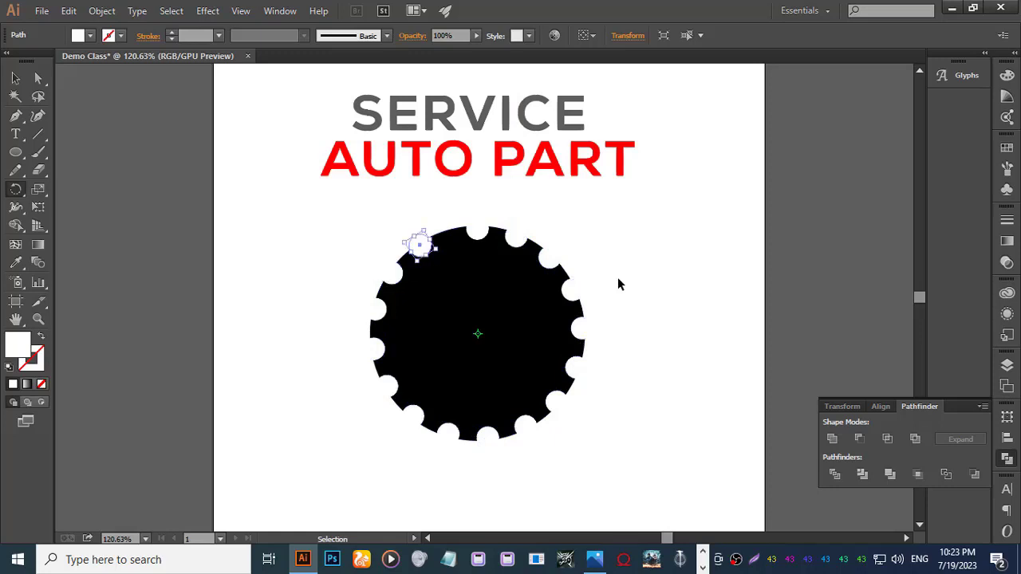
pyautogui.hotkey('ctrl', 'd')
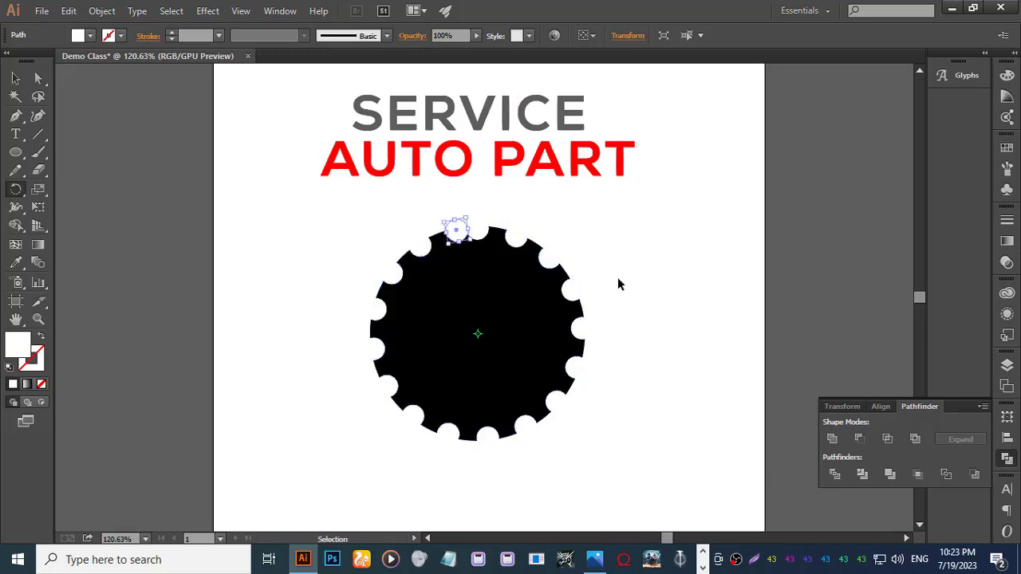
pyautogui.hotkey('ctrl', 'z')
pyautogui.click(14, 77)
pyautogui.click(363, 295)
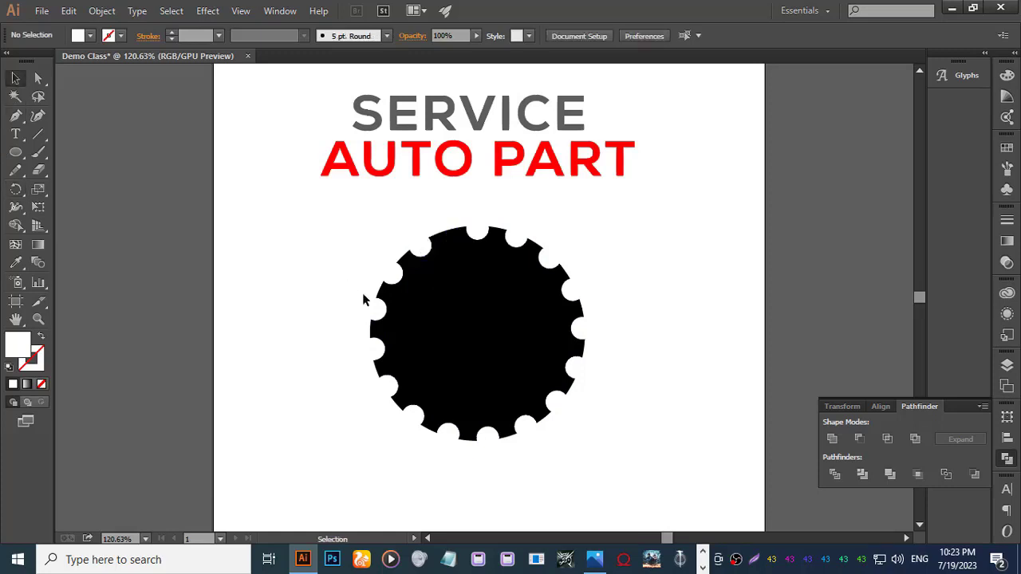
# Undo all the rotated copies, leaving only the original small white circle.
pyautogui.press('a')
pyautogui.hotkey('ctrl', 'z')
pyautogui.hotkey('ctrl', 'z')
pyautogui.hotkey('ctrl', 'z')
pyautogui.hotkey('ctrl', 'z')
pyautogui.hotkey('ctrl', 'z')
pyautogui.hotkey('ctrl', 'z')
pyautogui.hotkey('ctrl', 'z')
pyautogui.hotkey('ctrl', 'z')
pyautogui.hotkey('ctrl', 'z')
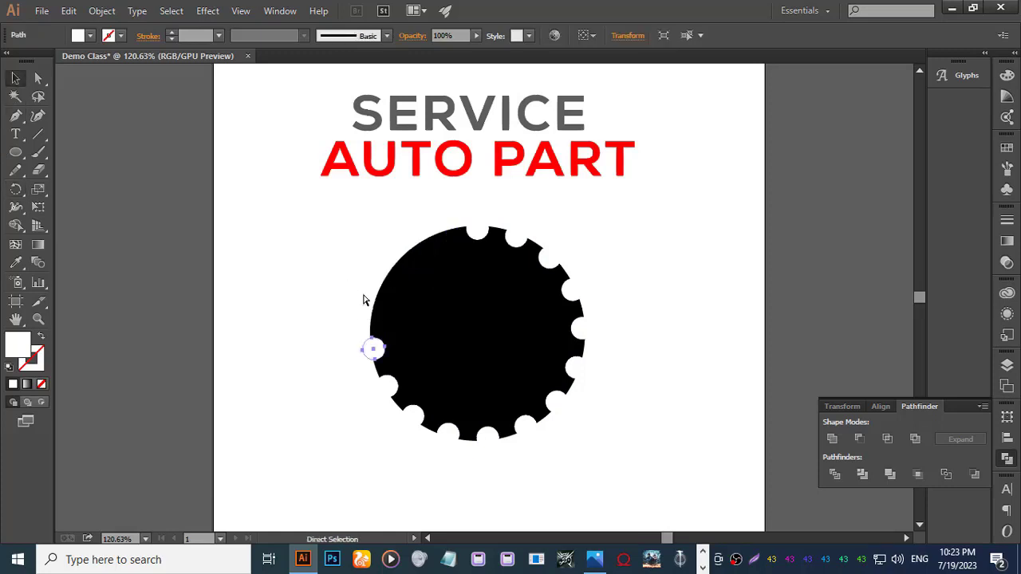
pyautogui.hotkey('ctrl', 'z')
pyautogui.hotkey('ctrl', 'z')
pyautogui.hotkey('ctrl', 'z')
pyautogui.hotkey('ctrl', 'z')
pyautogui.hotkey('ctrl', 'z')
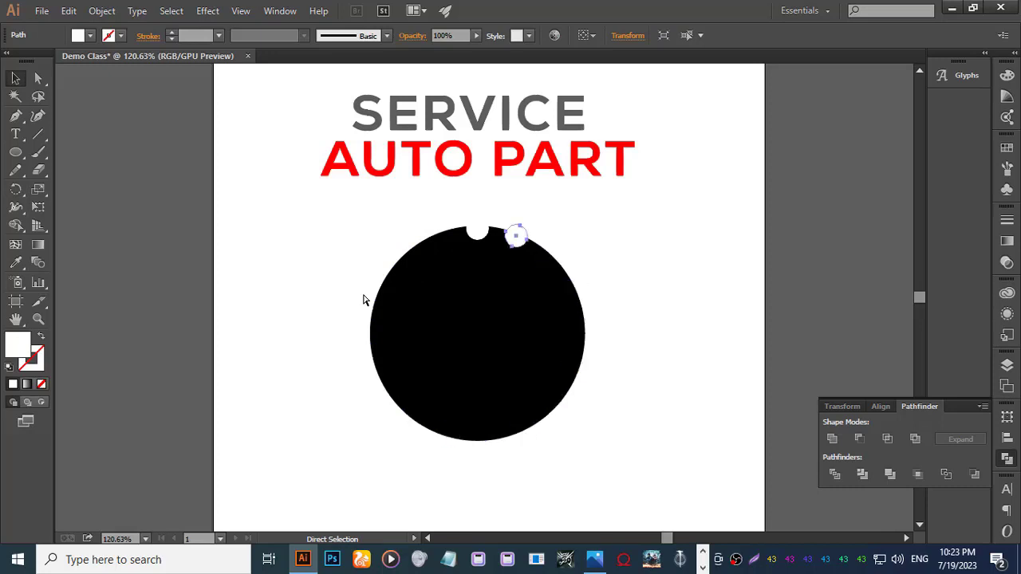
pyautogui.hotkey('ctrl', 'z')
pyautogui.press('v')
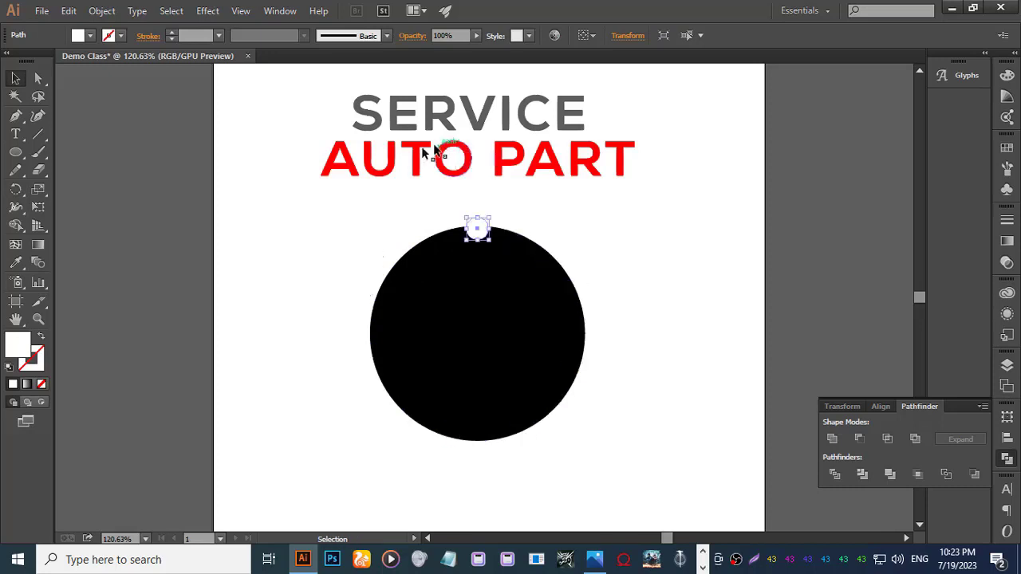
# Rotate a copy of the small white circle clockwise about the large circle's centre with the Rotate tool.
pyautogui.click(16, 192)
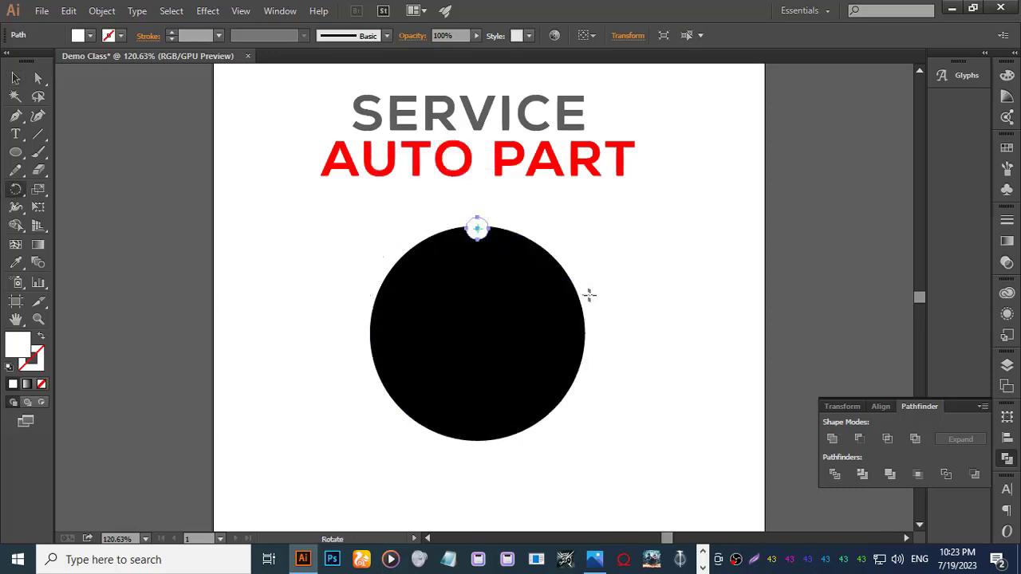
pyautogui.click(478, 330)
pyautogui.moveTo(481, 233); pyautogui.dragTo(517, 241)
# Repeat the rotated copy until small white circles notch the black circle's entire edge like a gear.
pyautogui.hotkey('ctrl', 'd')
pyautogui.hotkey('ctrl', 'd')
pyautogui.hotkey('ctrl', 'd')
pyautogui.hotkey('ctrl', 'd')
pyautogui.hotkey('ctrl', 'd')
pyautogui.hotkey('ctrl', 'd')
pyautogui.hotkey('ctrl', 'd')
pyautogui.hotkey('ctrl', 'd')
pyautogui.hotkey('ctrl', 'd')
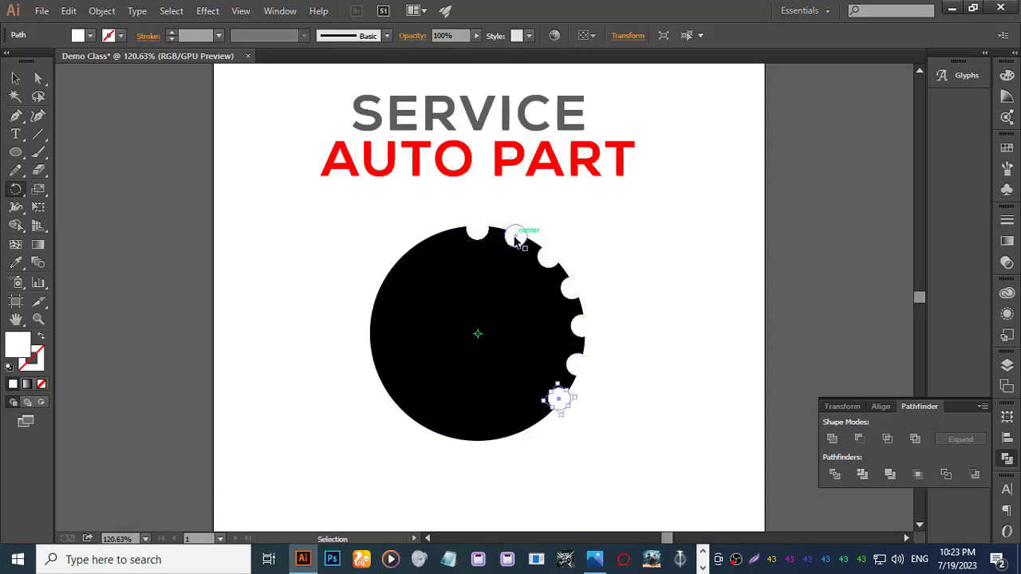
pyautogui.hotkey('ctrl', 'd')
pyautogui.hotkey('ctrl', 'd')
pyautogui.hotkey('ctrl', 'd')
pyautogui.hotkey('ctrl', 'd')
pyautogui.hotkey('ctrl', 'd')
pyautogui.hotkey('ctrl', 'd')
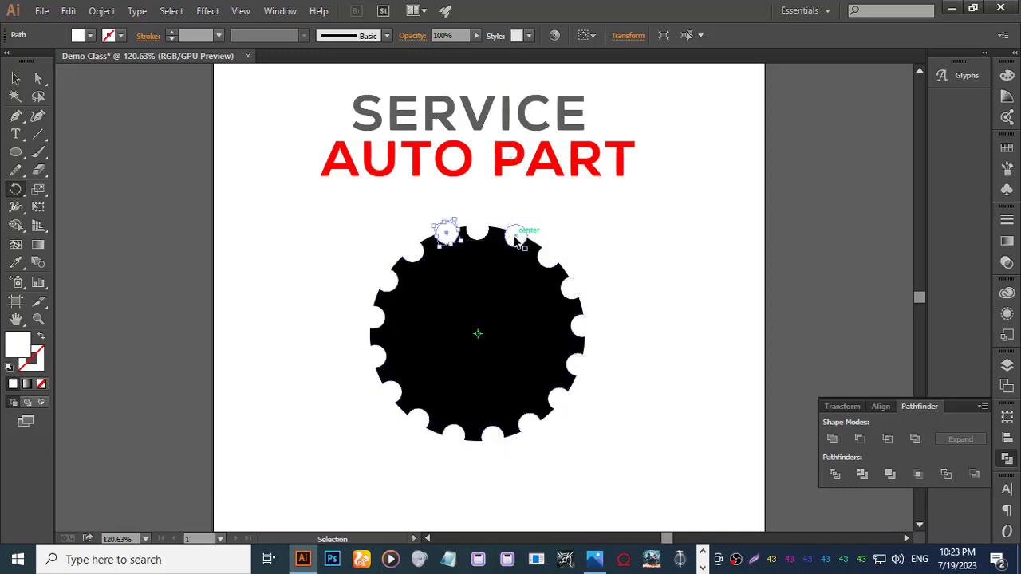
pyautogui.click(16, 79)
pyautogui.click(310, 240)
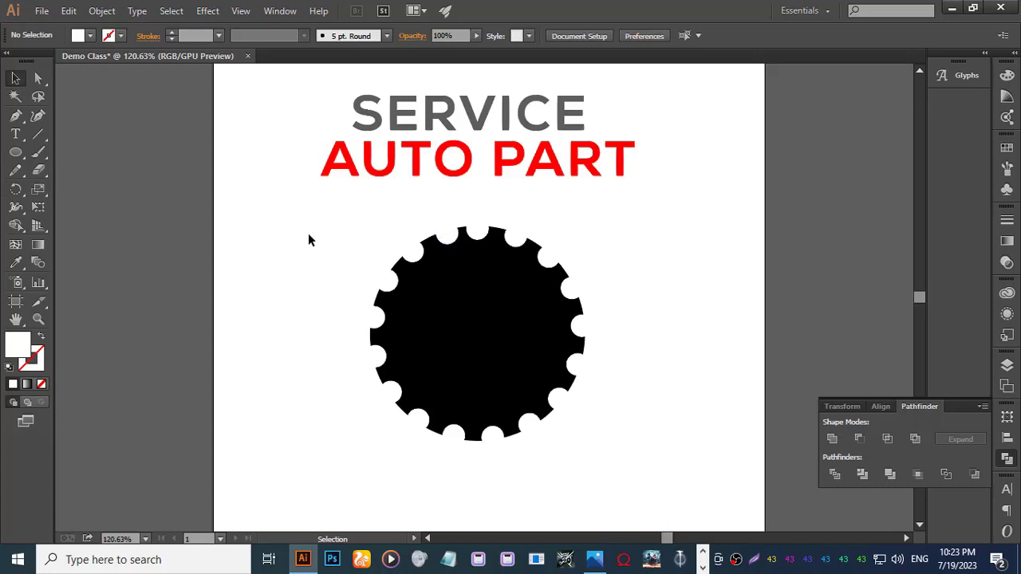
# Select the black circle together with all the small white circles around its edge.
pyautogui.press('z')
pyautogui.moveTo(519, 338); pyautogui.dragTo(329, 308)
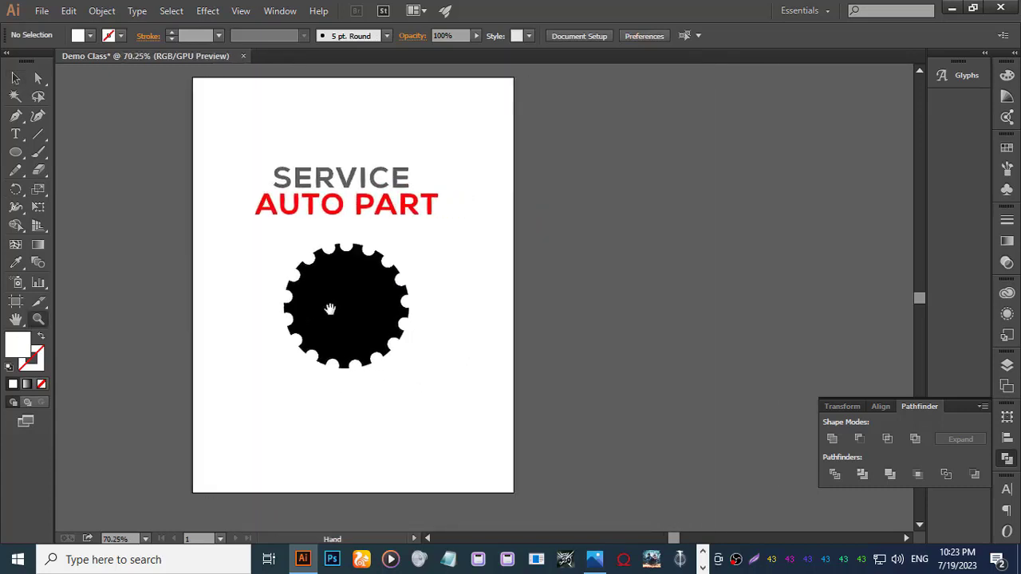
pyautogui.press('v')
pyautogui.moveTo(255, 240); pyautogui.dragTo(440, 393)
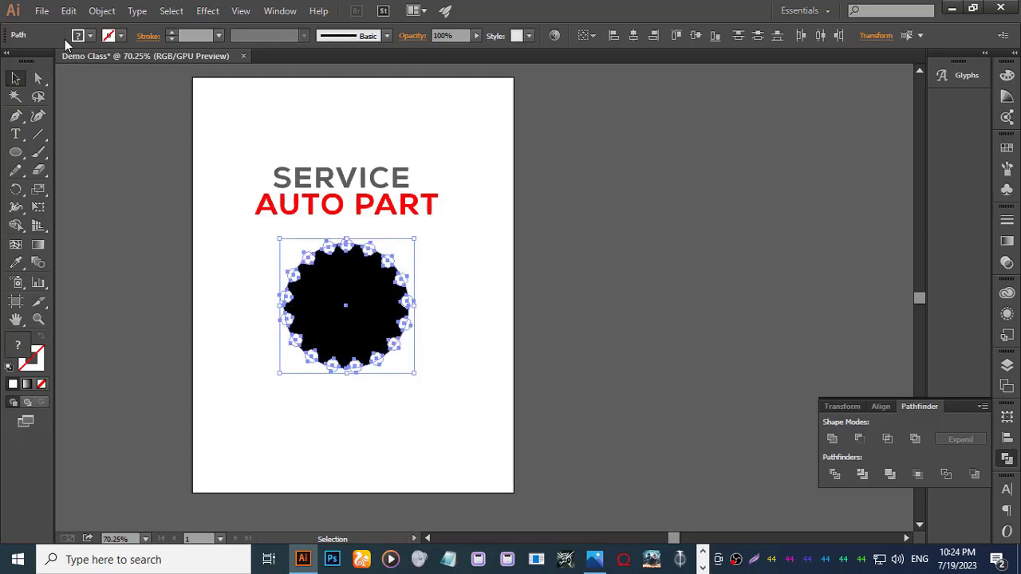
# Save the document as Demo Class in Adobe Illustrator format, version Illustrator CC, in the Class 1 folder on drive F.
pyautogui.click(42, 11)
pyautogui.click(75, 134)
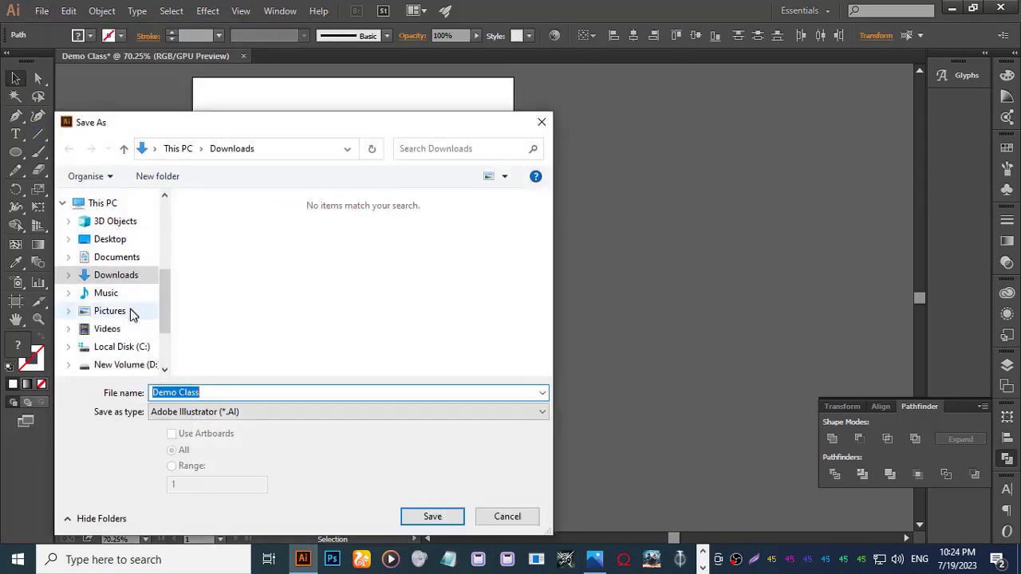
pyautogui.scroll(-1, 132, 315)
pyautogui.click(132, 359)
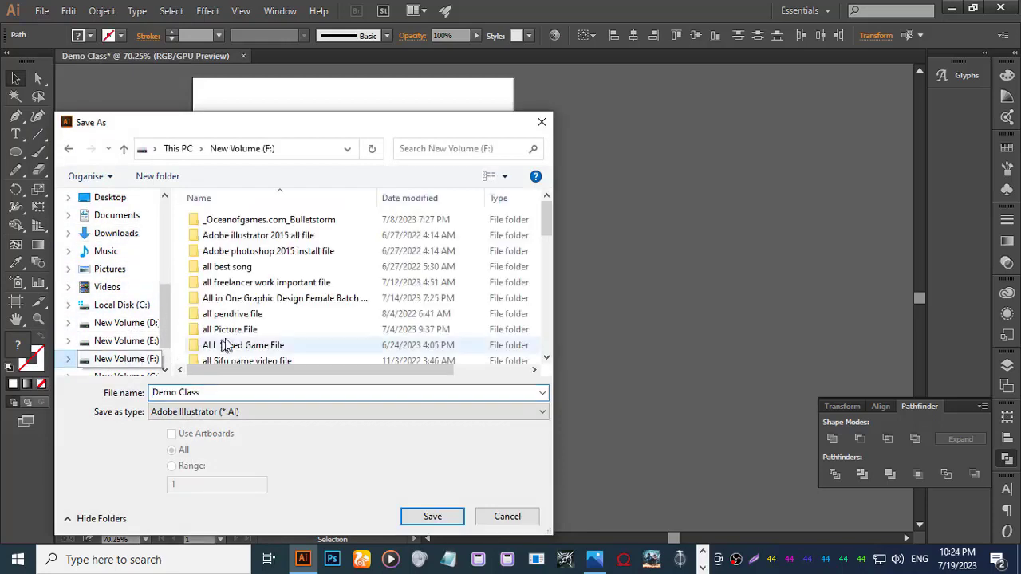
pyautogui.doubleClick(250, 297)
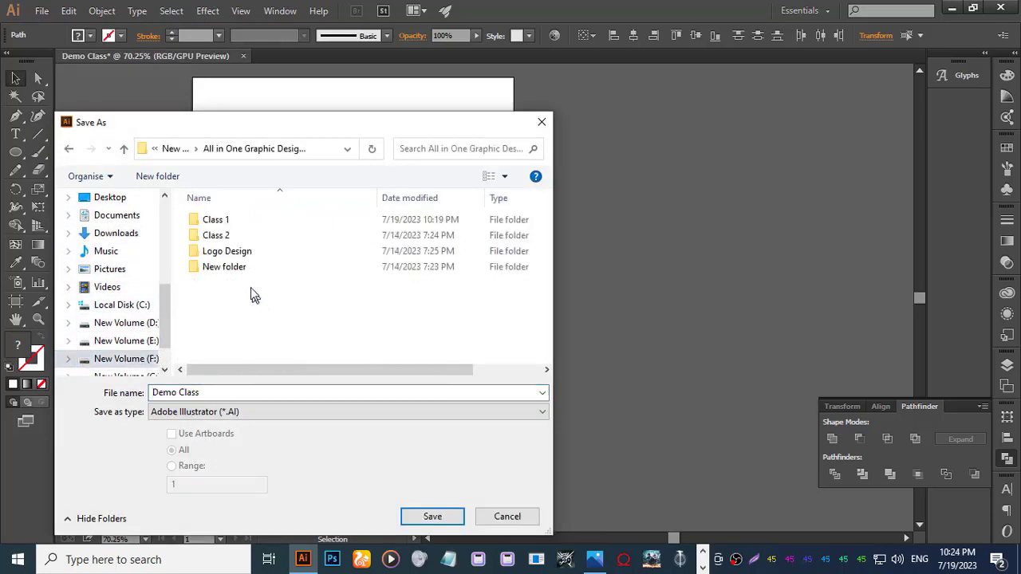
pyautogui.doubleClick(225, 217)
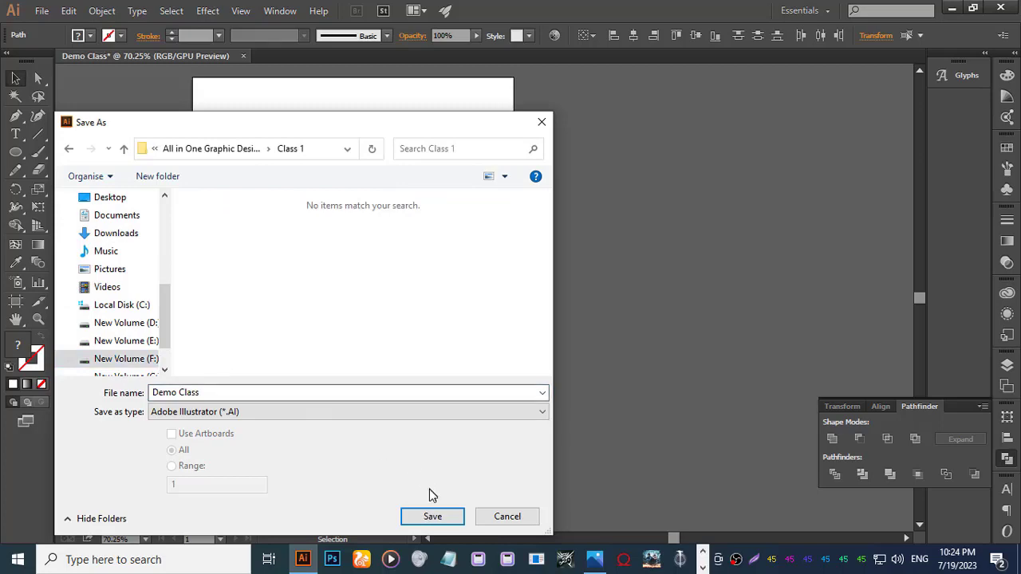
pyautogui.click(431, 517)
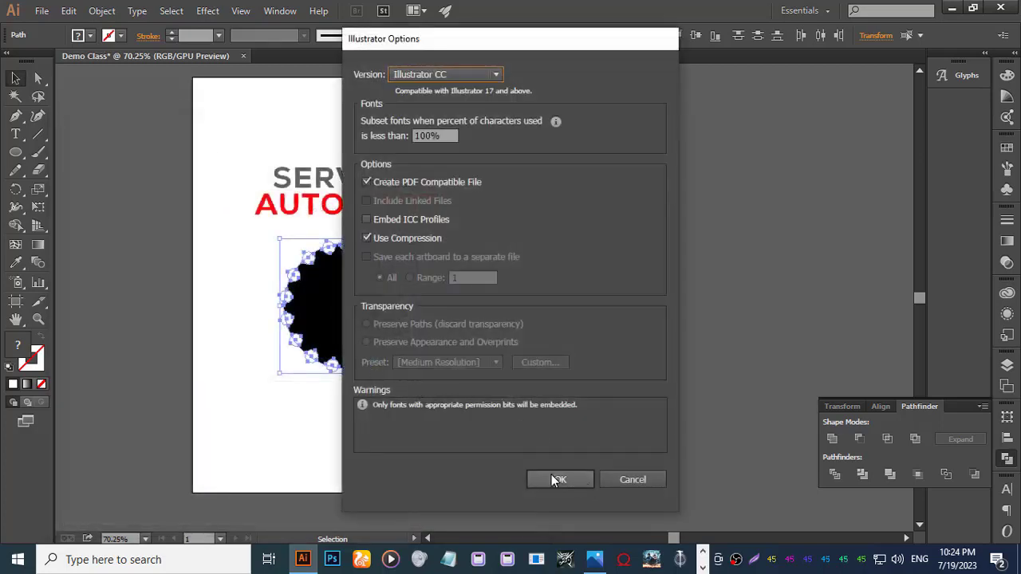
pyautogui.click(559, 480)
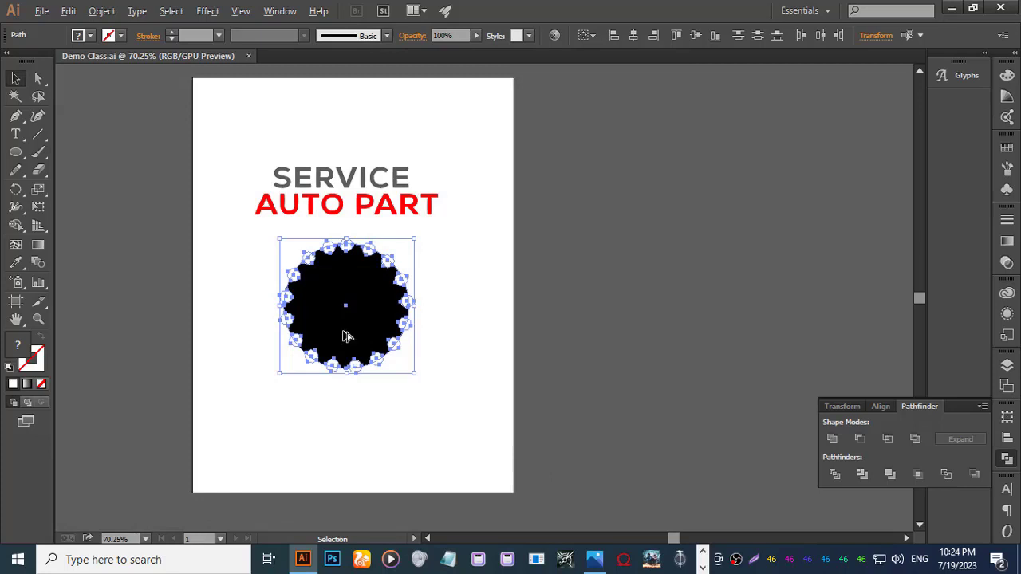
# Place a duplicate of the black circle and its white edge circles beside the artboard.
pyautogui.moveTo(346, 336); pyautogui.dragTo(794, 339)
# Select every small white circle around the black circle on the artboard one by one, leaving the black circle out.
pyautogui.press('z')
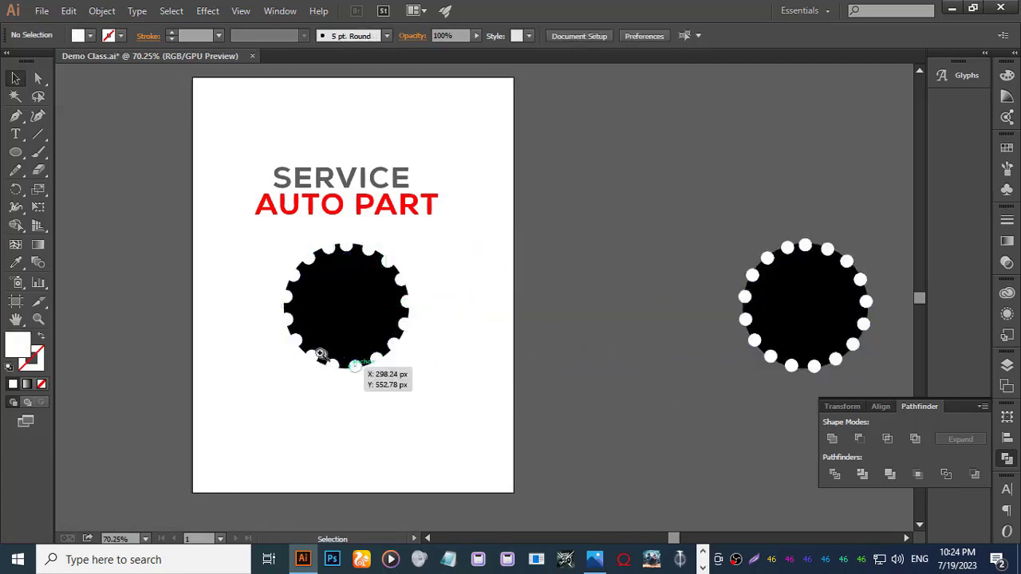
pyautogui.moveTo(319, 360); pyautogui.dragTo(465, 312)
pyautogui.scroll(2, 442, 308)
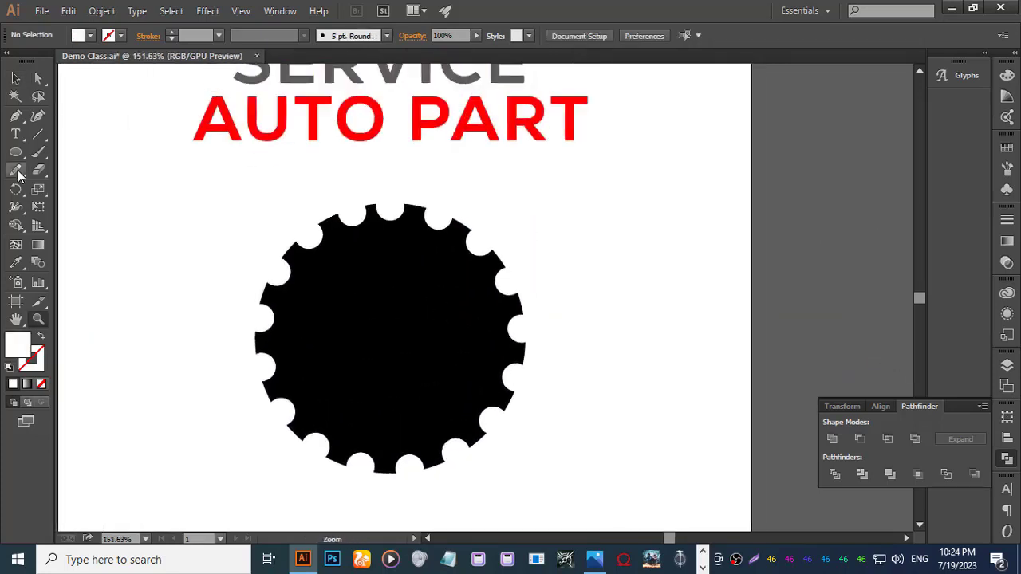
pyautogui.click(15, 78)
pyautogui.click(308, 237)
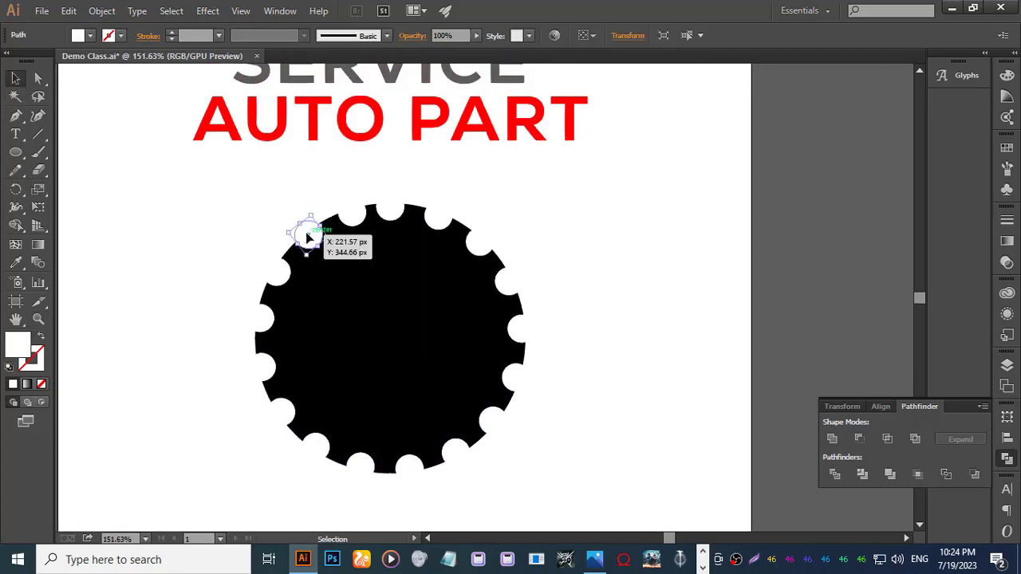
pyautogui.click(353, 213)
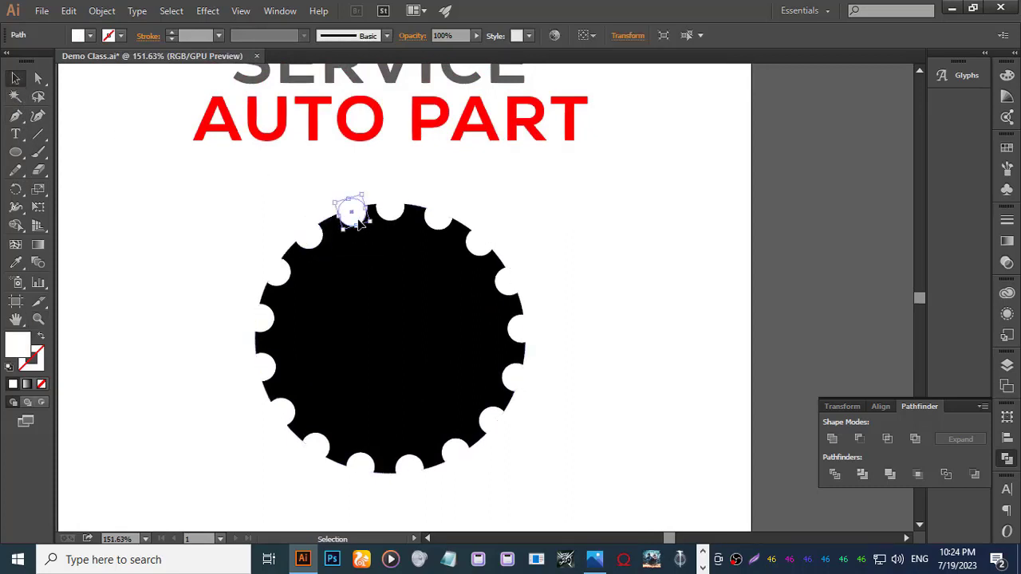
pyautogui.keyDown('shift'); pyautogui.click(308, 233); pyautogui.keyUp('shift')
pyautogui.keyDown('shift'); pyautogui.click(389, 207); pyautogui.keyUp('shift')
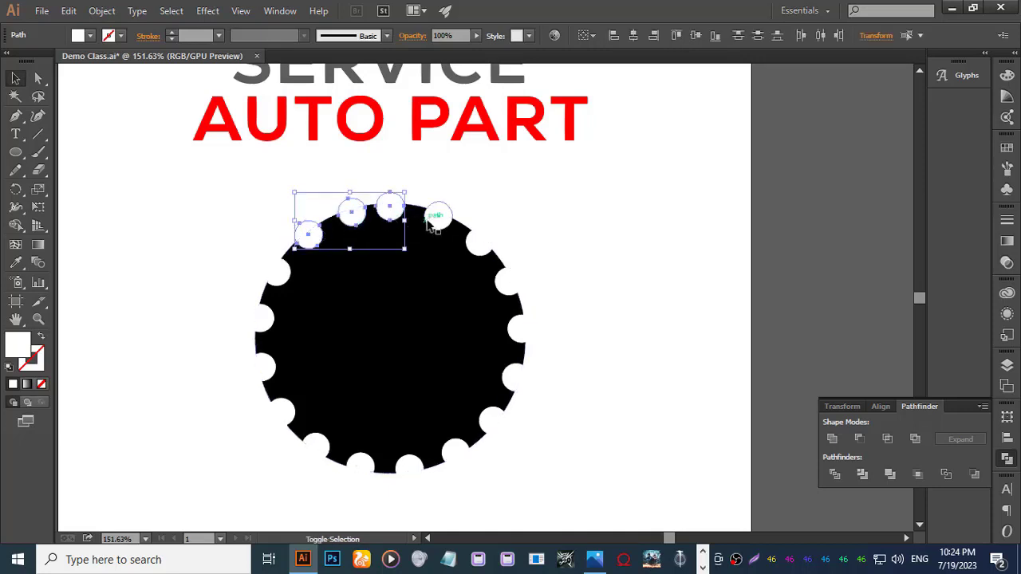
pyautogui.keyDown('shift'); pyautogui.click(438, 213); pyautogui.keyUp('shift')
pyautogui.keyDown('shift'); pyautogui.click(479, 244); pyautogui.keyUp('shift')
pyautogui.keyDown('shift'); pyautogui.click(508, 281); pyautogui.keyUp('shift')
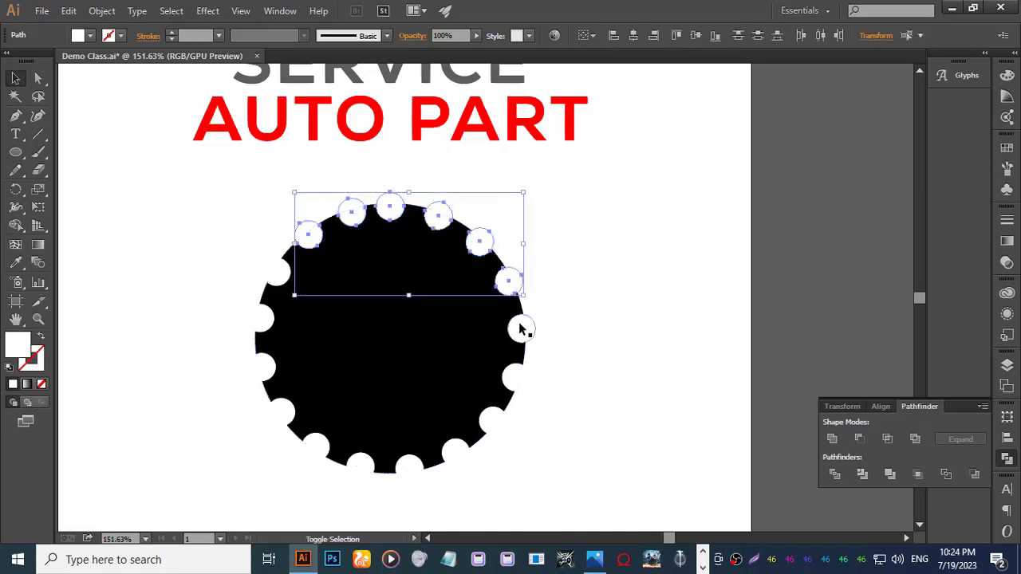
pyautogui.keyDown('shift'); pyautogui.click(520, 328); pyautogui.keyUp('shift')
pyautogui.keyDown('shift'); pyautogui.click(515, 378); pyautogui.keyUp('shift')
pyautogui.keyDown('shift'); pyautogui.click(492, 420); pyautogui.keyUp('shift')
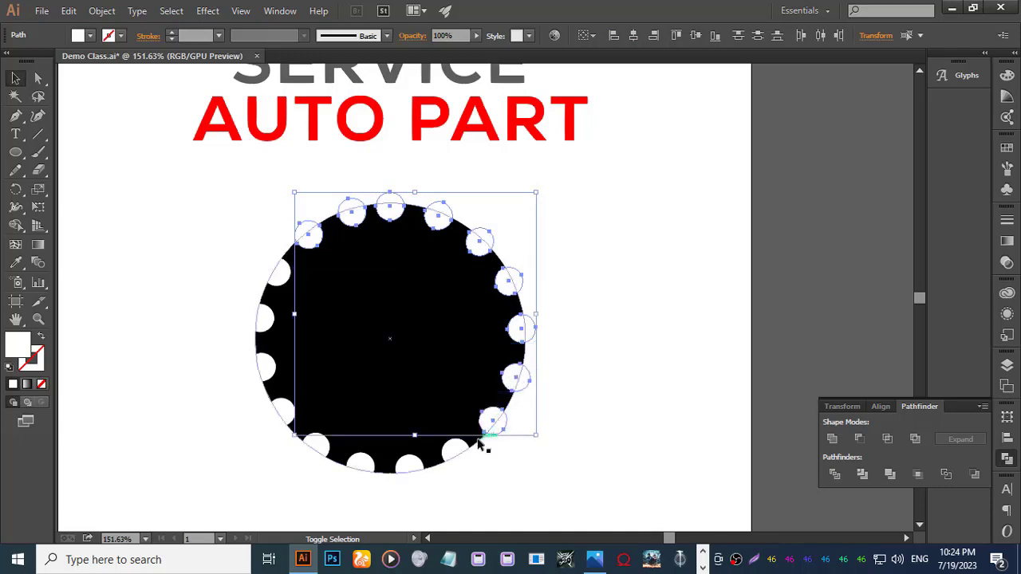
pyautogui.keyDown('shift'); pyautogui.click(453, 454); pyautogui.keyUp('shift')
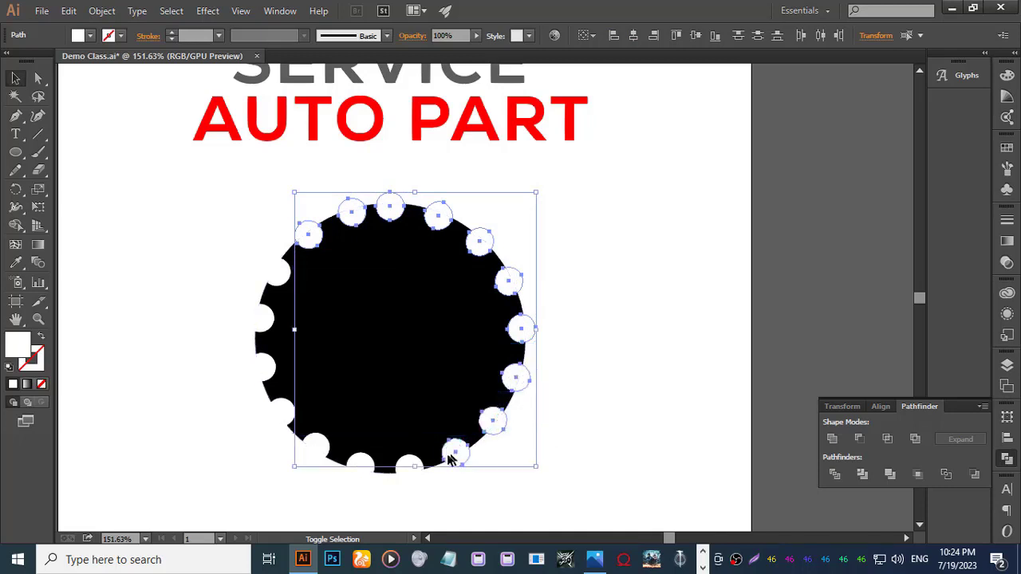
pyautogui.keyDown('shift'); pyautogui.click(409, 469); pyautogui.keyUp('shift')
pyautogui.keyDown('shift'); pyautogui.click(364, 465); pyautogui.keyUp('shift')
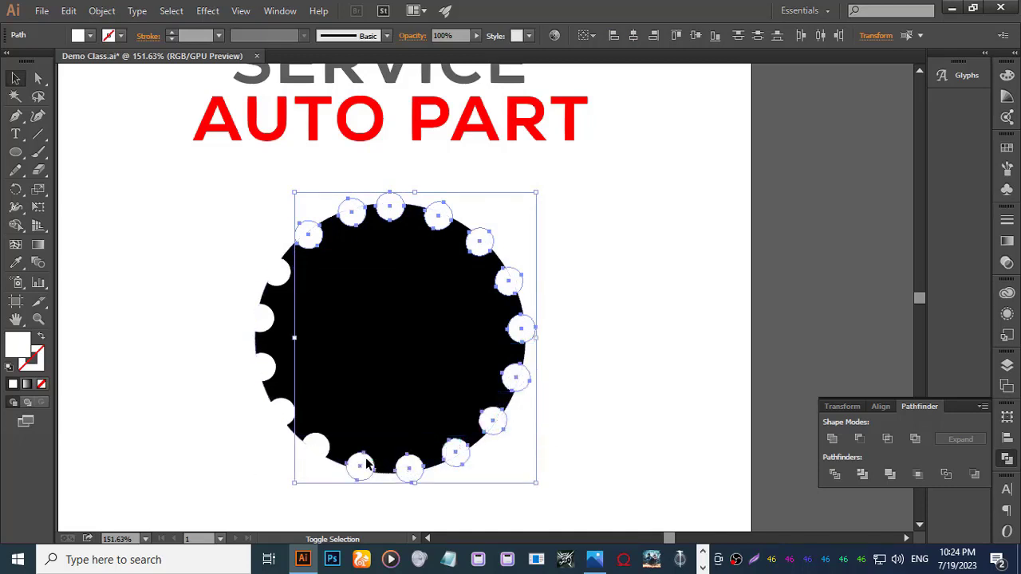
pyautogui.keyDown('shift'); pyautogui.click(317, 449); pyautogui.keyUp('shift')
pyautogui.keyDown('shift'); pyautogui.click(282, 414); pyautogui.keyUp('shift')
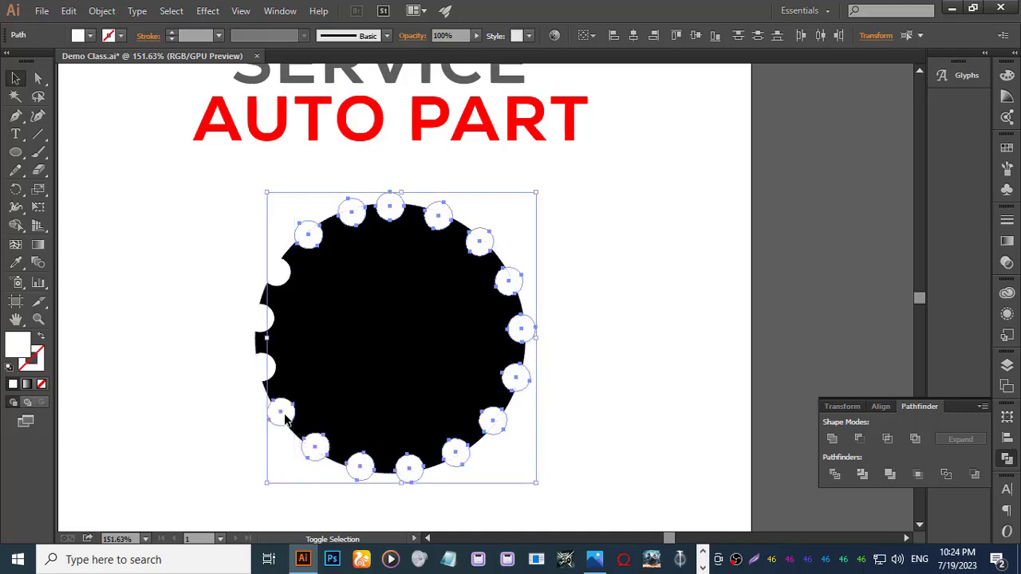
pyautogui.keyDown('shift'); pyautogui.click(268, 375); pyautogui.keyUp('shift')
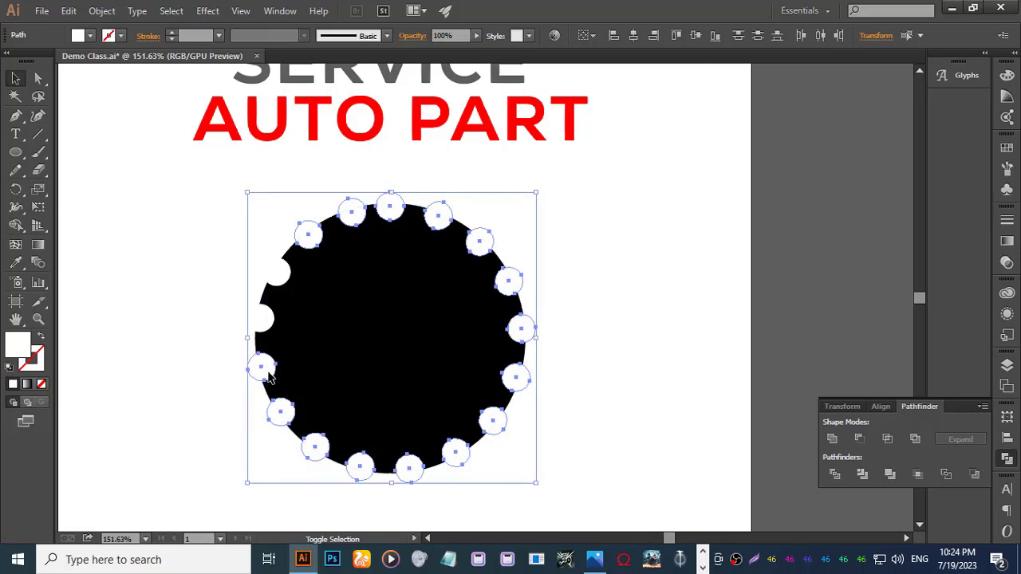
pyautogui.keyDown('shift'); pyautogui.click(265, 327); pyautogui.keyUp('shift')
pyautogui.keyDown('shift'); pyautogui.click(279, 279); pyautogui.keyUp('shift')
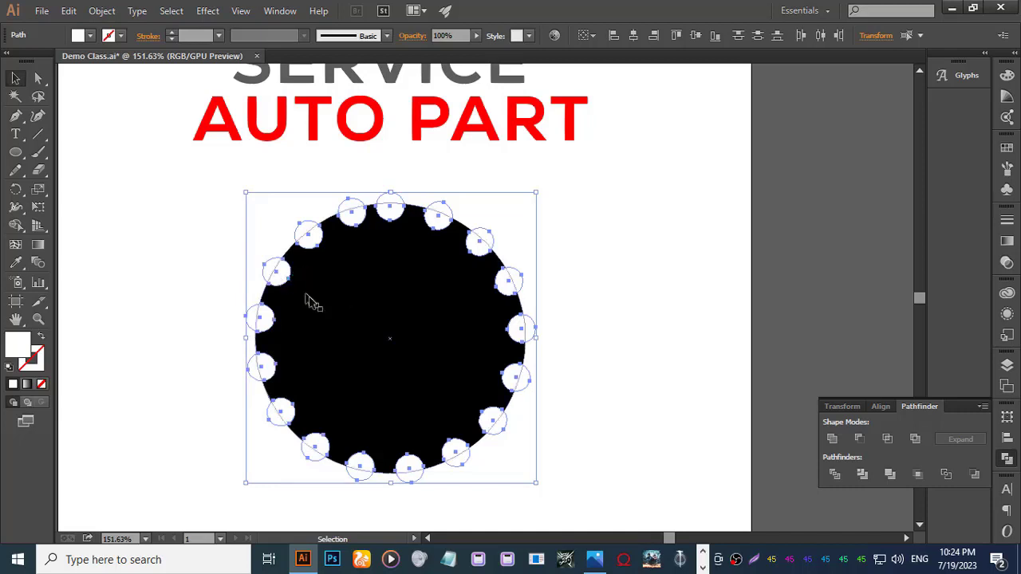
# Check the July 2023 dates in the system calendar and return to the artwork.
pyautogui.click(702, 566)
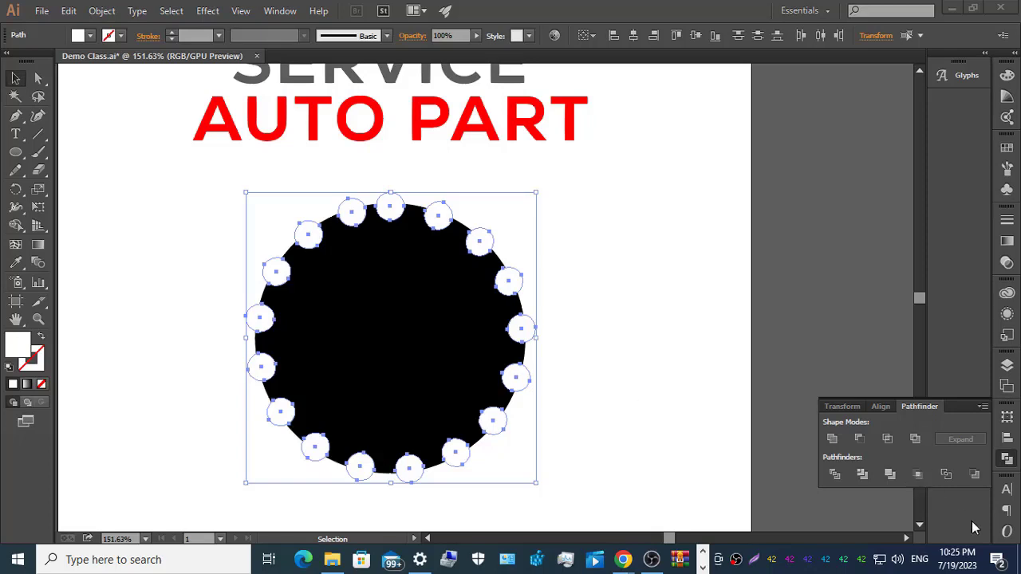
pyautogui.click(957, 559)
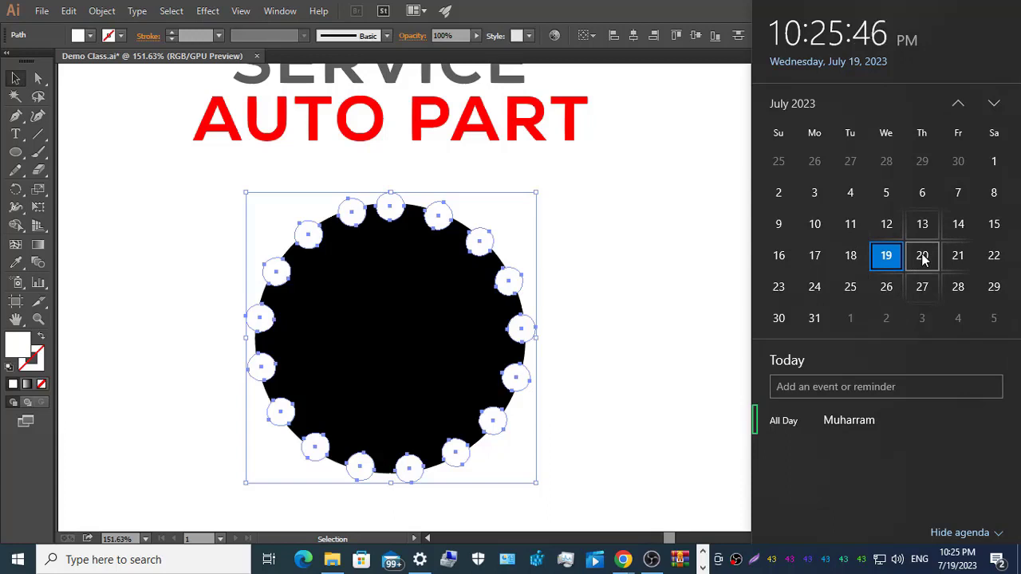
pyautogui.click(687, 274)
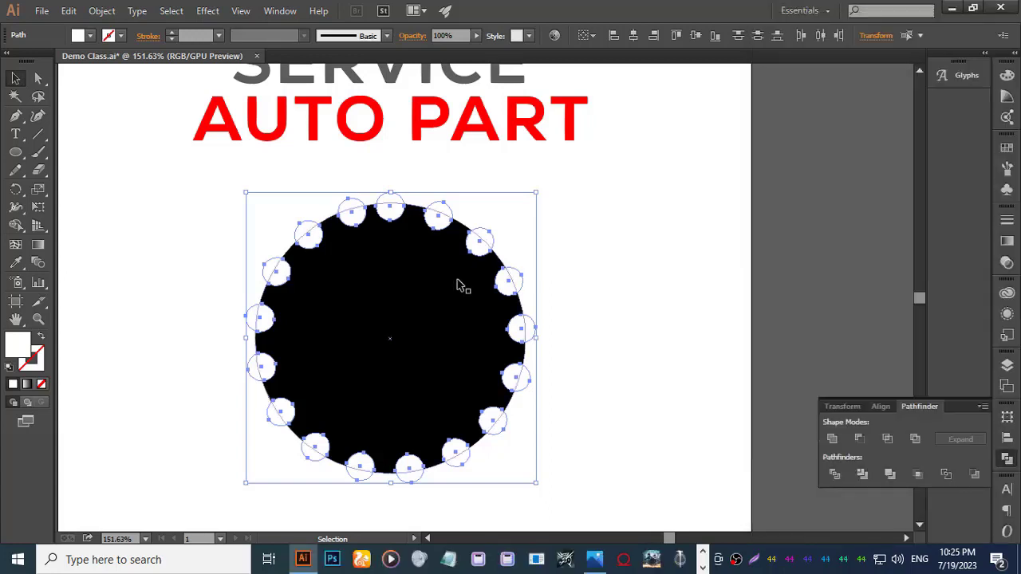
# Group the black circle with all the small white circles around its edge.
pyautogui.click(579, 253)
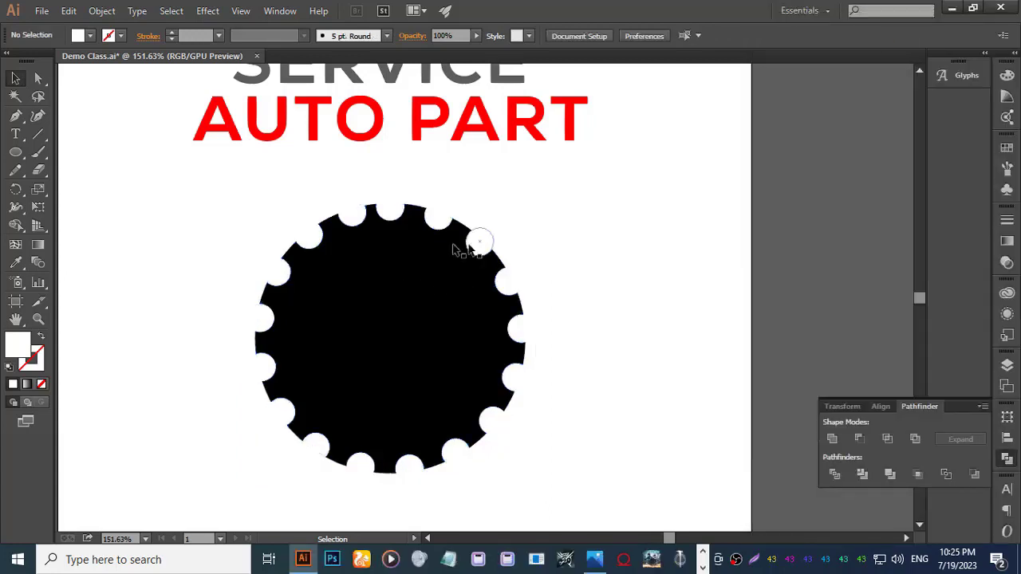
pyautogui.click(397, 211)
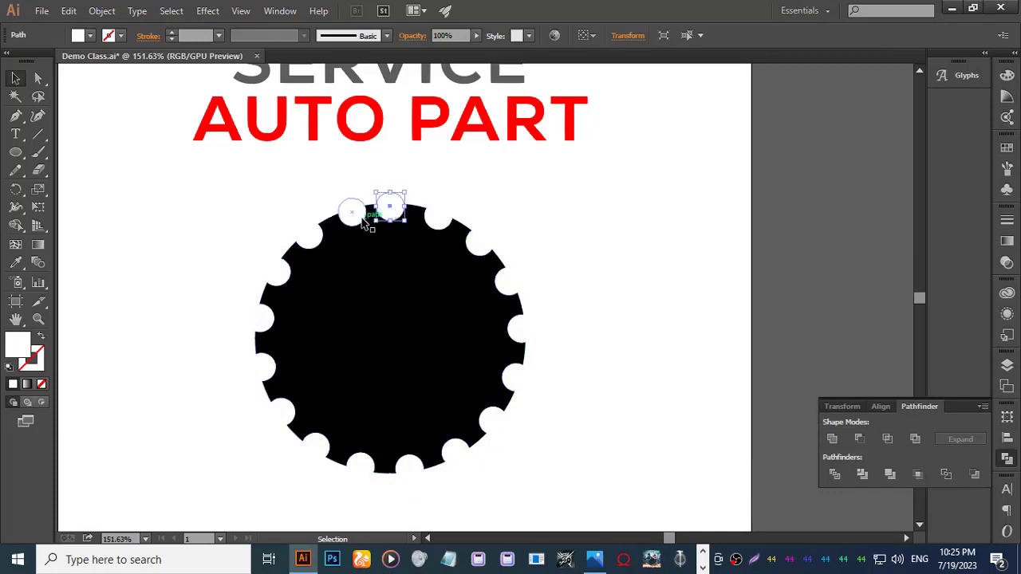
pyautogui.click(359, 221)
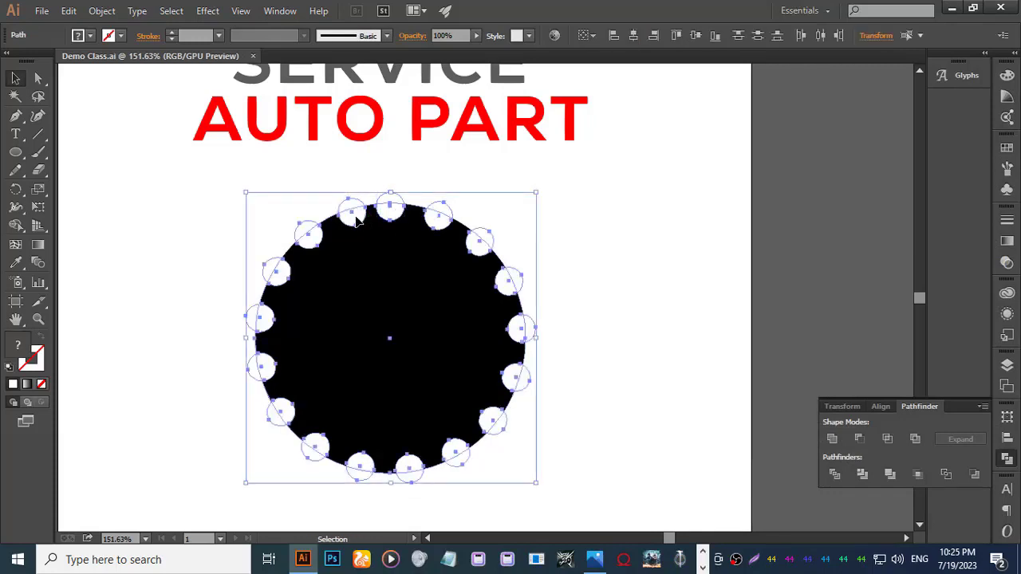
pyautogui.rightClick(356, 218)
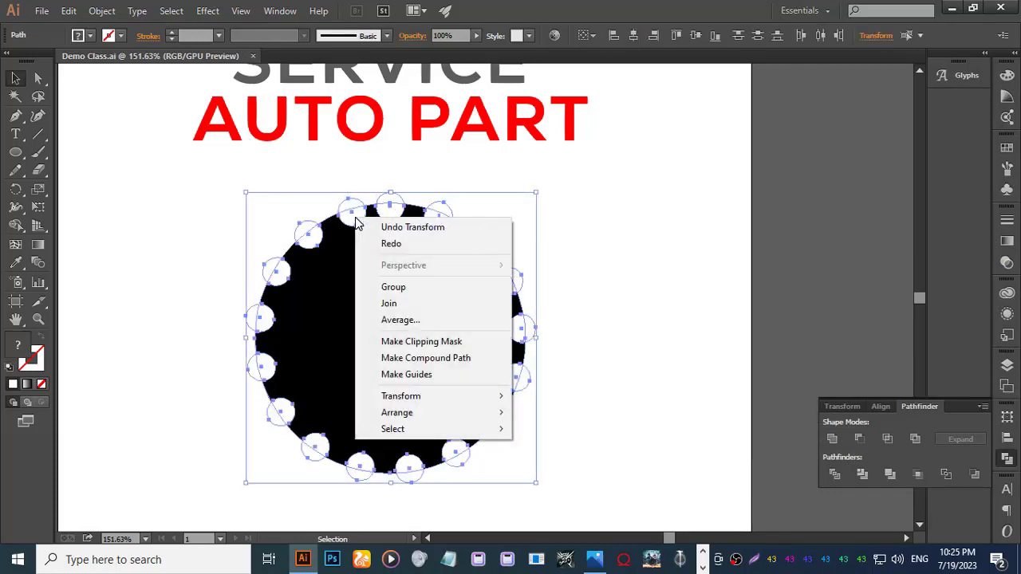
pyautogui.click(395, 287)
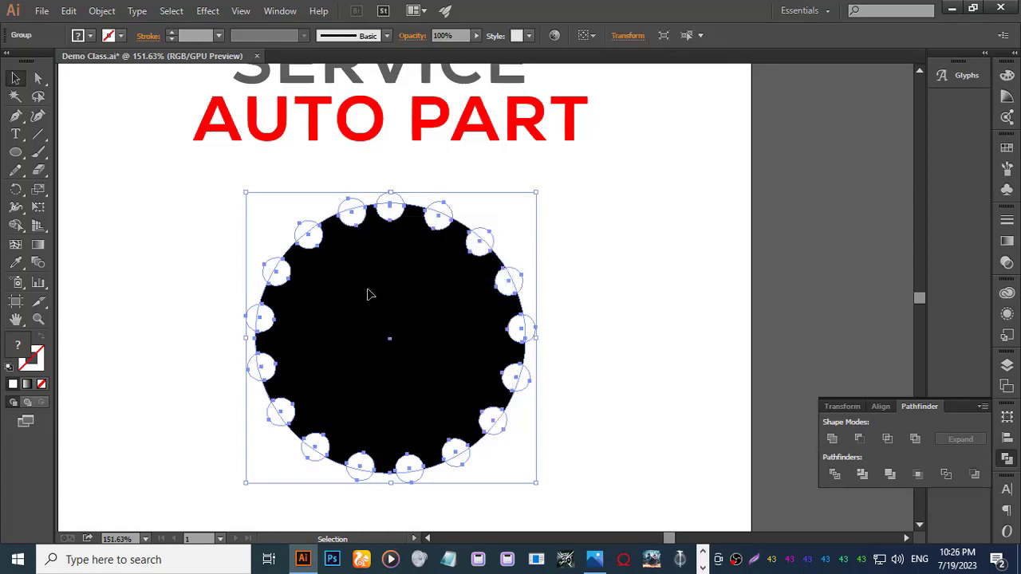
# Deselect the grouped circles and reselect them by picking single shapes to demonstrate that they act as one object.
pyautogui.click(595, 229)
pyautogui.click(399, 231)
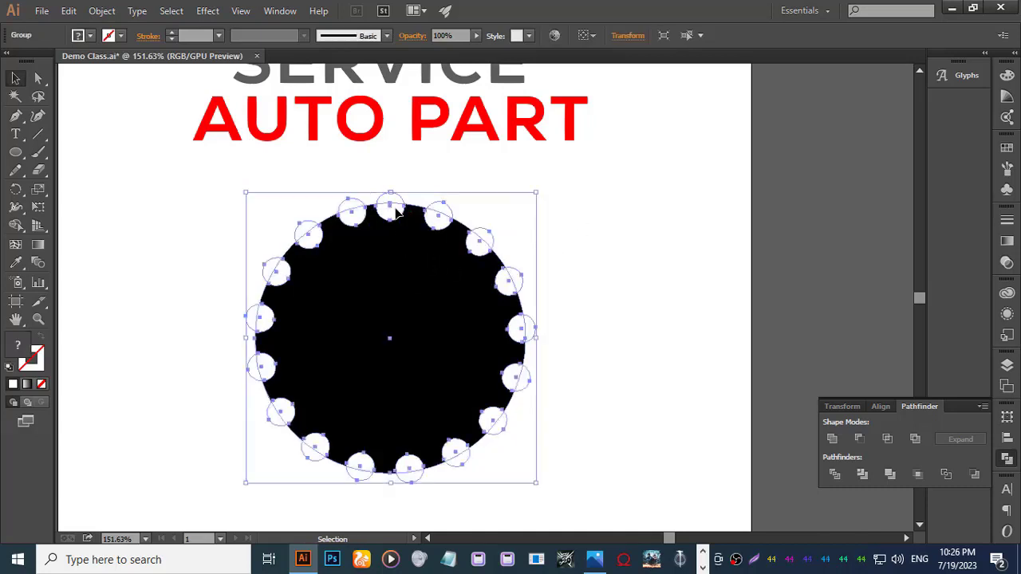
pyautogui.keyDown('shift'); pyautogui.click(396, 277); pyautogui.keyUp('shift')
pyautogui.click(376, 269)
pyautogui.click(413, 164)
# Bring up the commands available for the grouped circles, including Ungroup.
pyautogui.rightClick(390, 210)
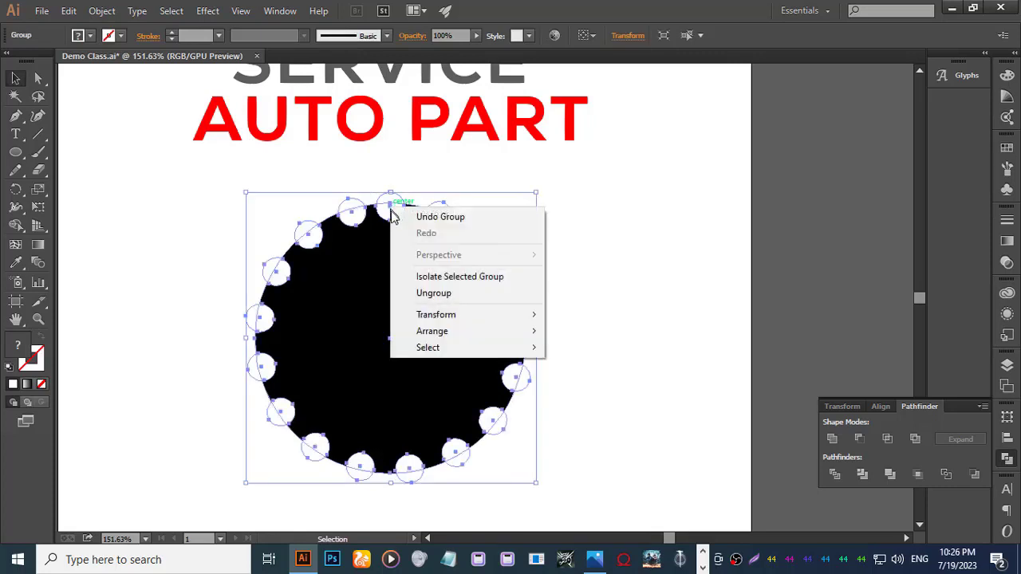
pyautogui.click(462, 296)
pyautogui.click(443, 301)
pyautogui.rightClick(443, 301)
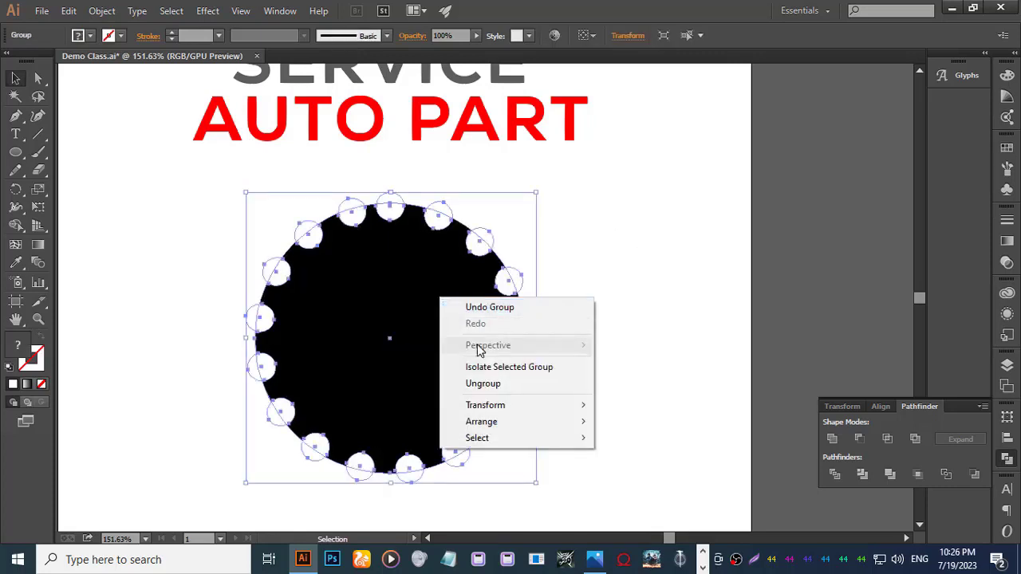
# Ungroup the black disc from the ring of small circles and clear the selection.
pyautogui.click(479, 382)
pyautogui.click(379, 304)
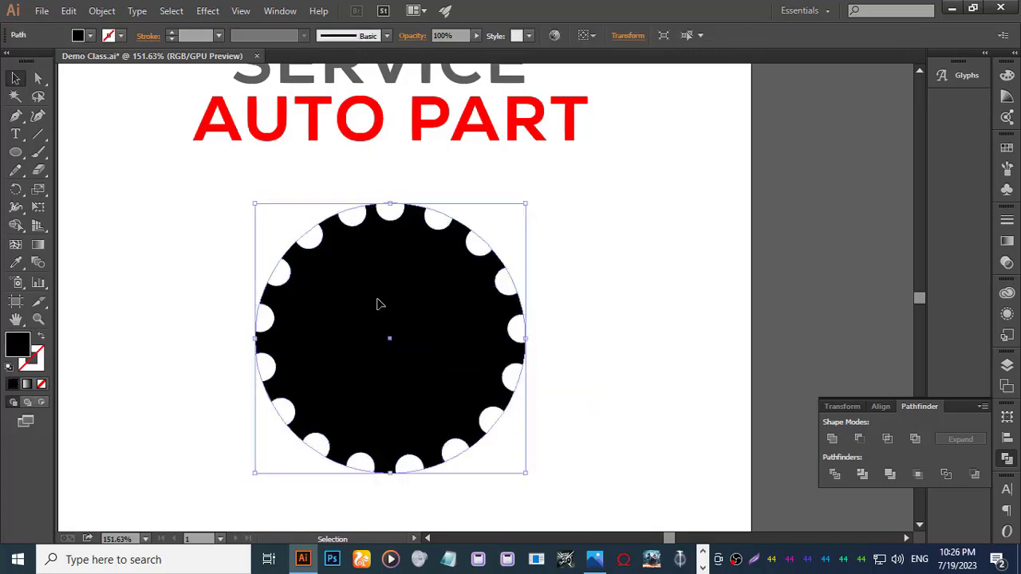
pyautogui.click(549, 189)
# Select all the small white circles around the black disc's edge and group them.
pyautogui.click(389, 210)
pyautogui.keyDown('shift'); pyautogui.click(353, 213); pyautogui.keyUp('shift')
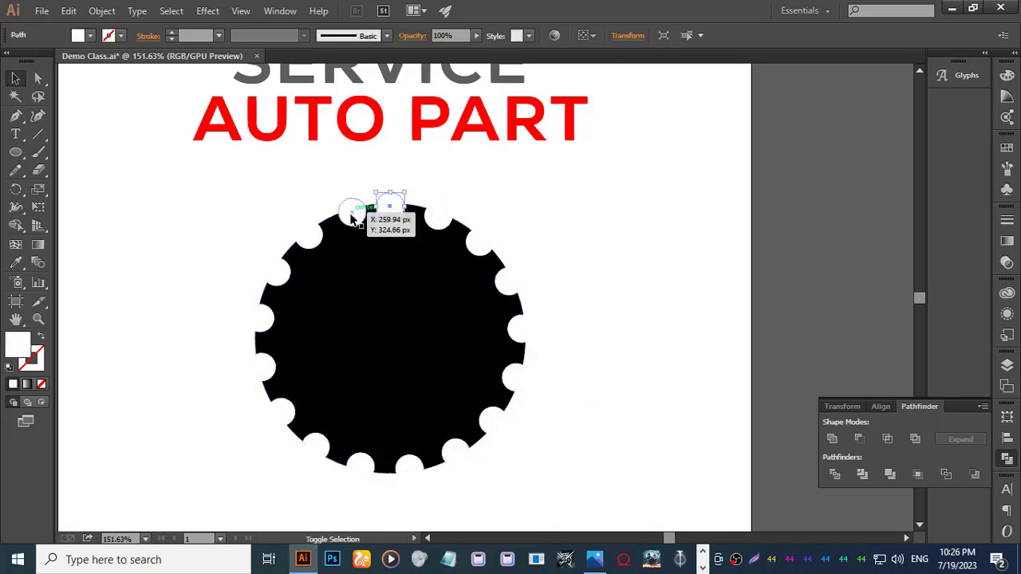
pyautogui.keyDown('shift'); pyautogui.click(309, 233); pyautogui.keyUp('shift')
pyautogui.keyDown('shift'); pyautogui.click(277, 272); pyautogui.keyUp('shift')
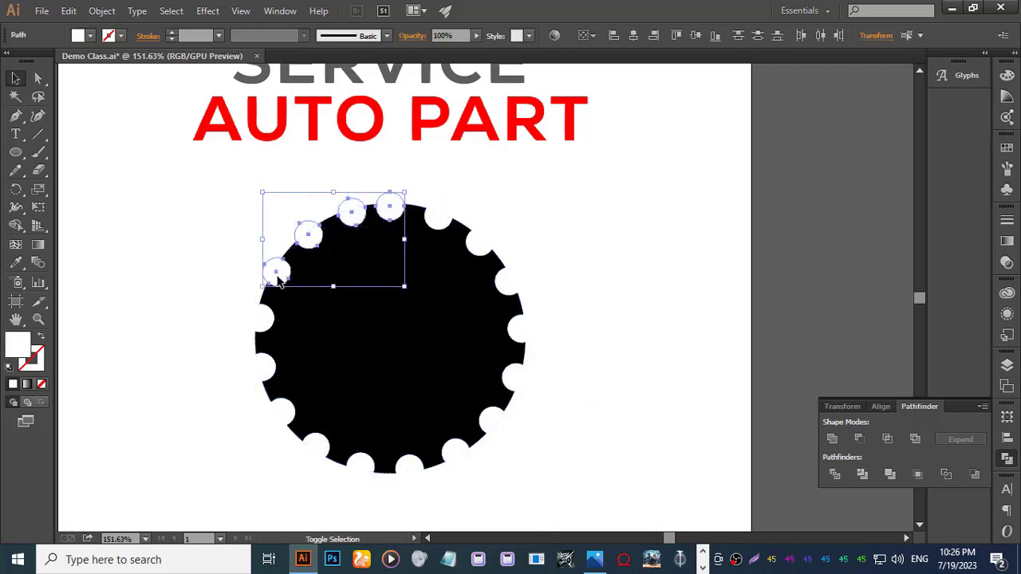
pyautogui.keyDown('shift'); pyautogui.click(259, 319); pyautogui.keyUp('shift')
pyautogui.keyDown('shift'); pyautogui.click(261, 367); pyautogui.keyUp('shift')
pyautogui.keyDown('shift'); pyautogui.click(280, 412); pyautogui.keyUp('shift')
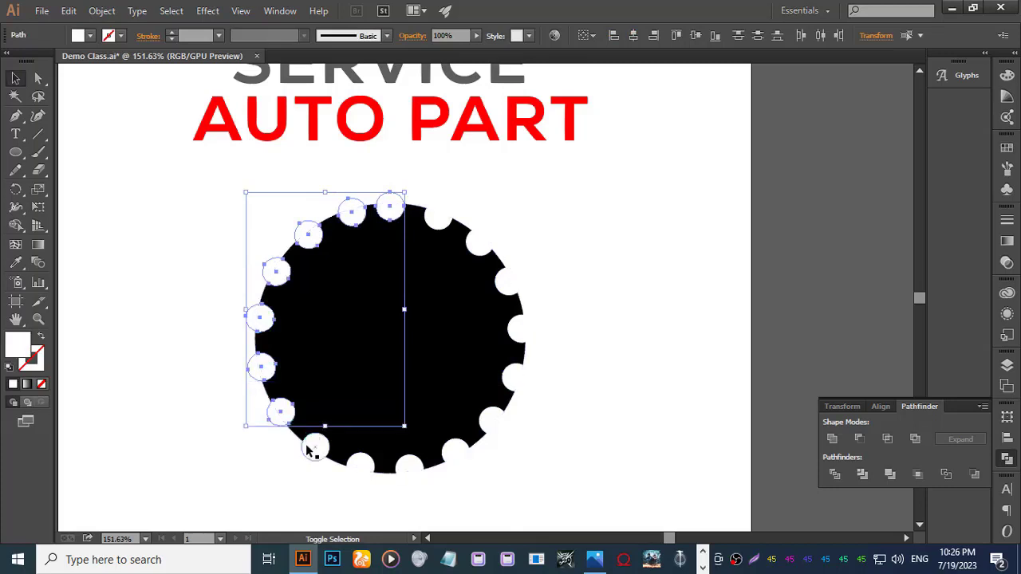
pyautogui.keyDown('shift'); pyautogui.click(311, 448); pyautogui.keyUp('shift')
pyautogui.keyDown('shift'); pyautogui.click(363, 469); pyautogui.keyUp('shift')
pyautogui.keyDown('shift'); pyautogui.click(415, 472); pyautogui.keyUp('shift')
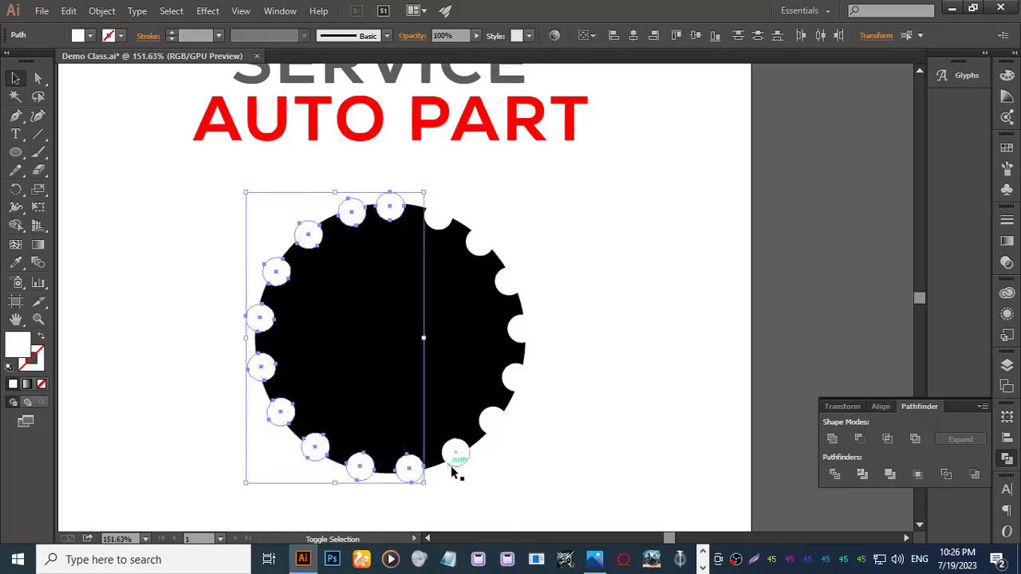
pyautogui.keyDown('shift'); pyautogui.click(455, 455); pyautogui.keyUp('shift')
pyautogui.keyDown('shift'); pyautogui.click(493, 422); pyautogui.keyUp('shift')
pyautogui.keyDown('shift'); pyautogui.click(515, 375); pyautogui.keyUp('shift')
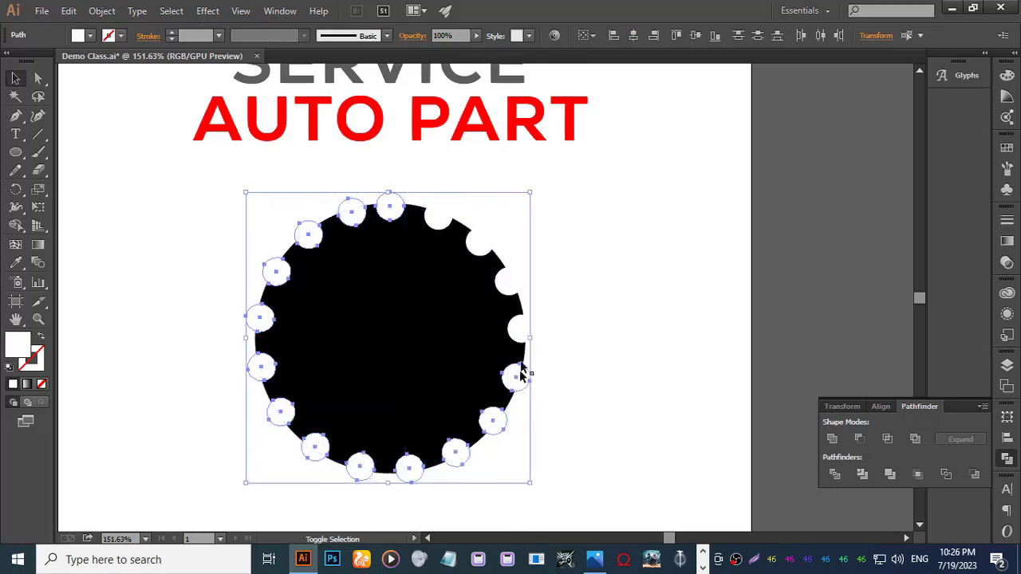
pyautogui.keyDown('shift'); pyautogui.click(523, 328); pyautogui.keyUp('shift')
pyautogui.keyDown('shift'); pyautogui.click(506, 289); pyautogui.keyUp('shift')
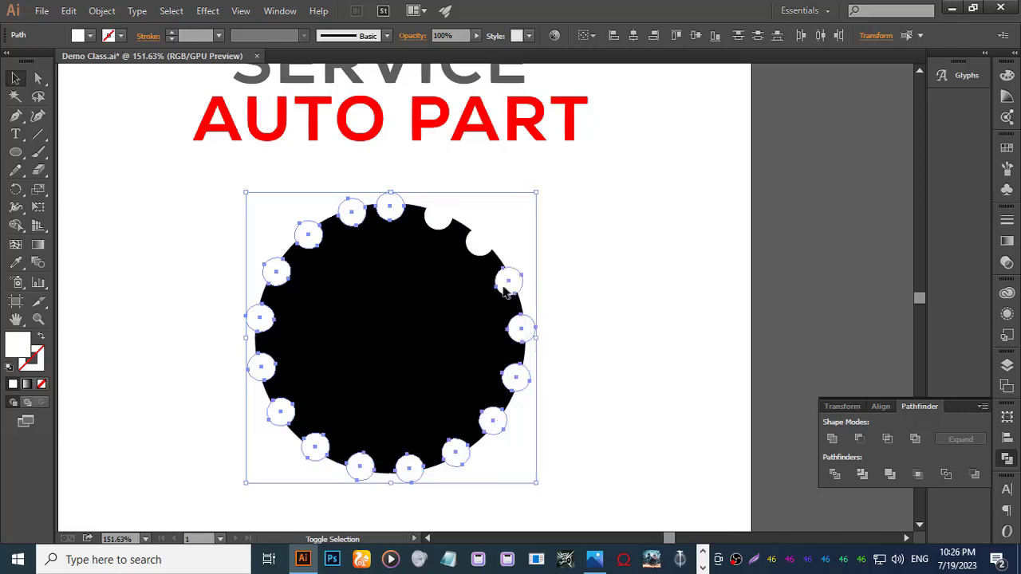
pyautogui.keyDown('shift'); pyautogui.click(482, 247); pyautogui.keyUp('shift')
pyautogui.keyDown('shift'); pyautogui.click(438, 223); pyautogui.keyUp('shift')
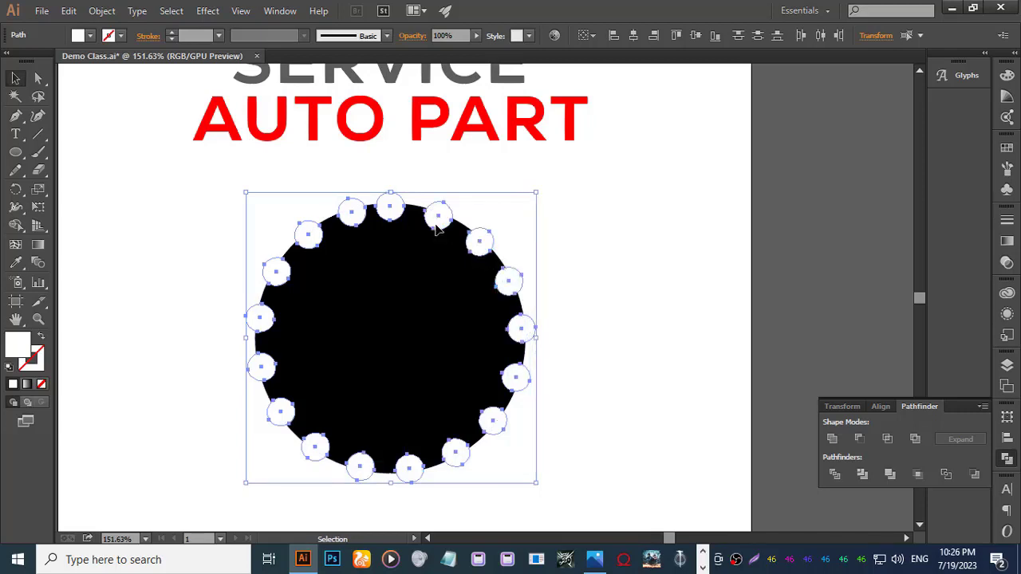
pyautogui.press('ctrl')
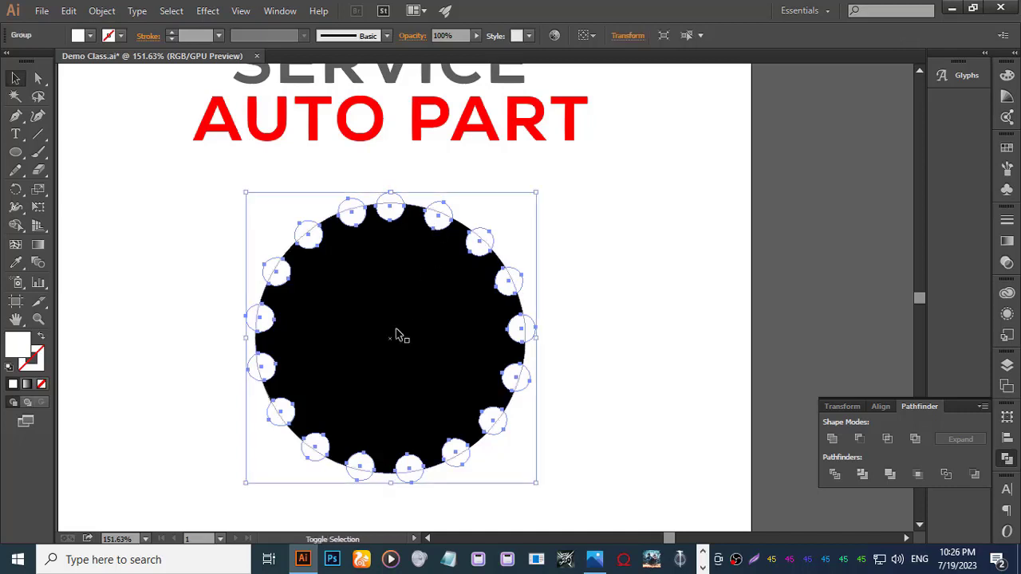
# Divide the black disc and the grouped circles with Pathfinder, and ungroup the resulting pieces.
pyautogui.keyDown('shift'); pyautogui.click(398, 335); pyautogui.keyUp('shift')
pyautogui.moveTo(599, 221); pyautogui.dragTo(339, 376)
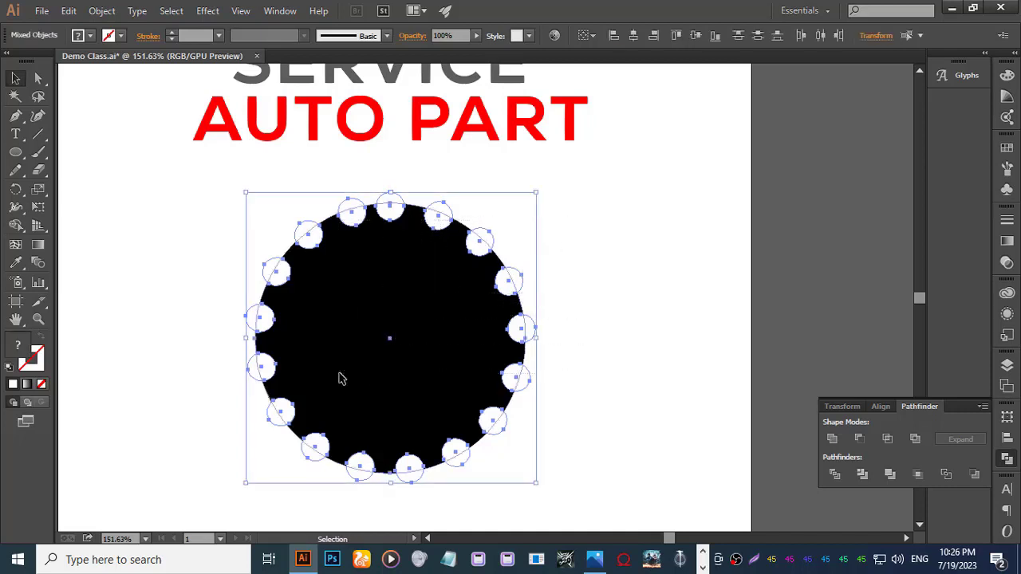
pyautogui.click(834, 475)
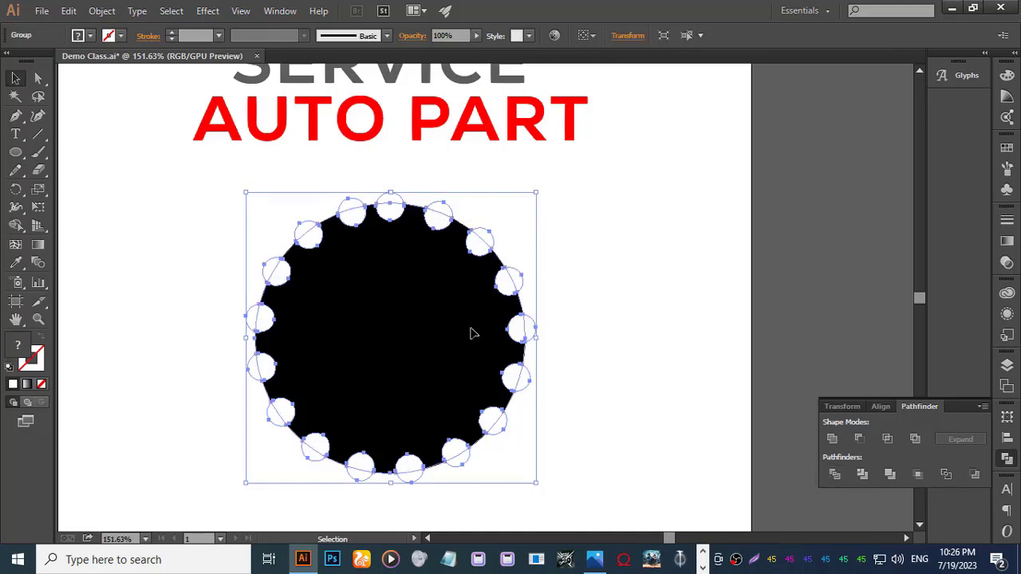
pyautogui.rightClick(416, 256)
pyautogui.click(456, 344)
pyautogui.click(551, 258)
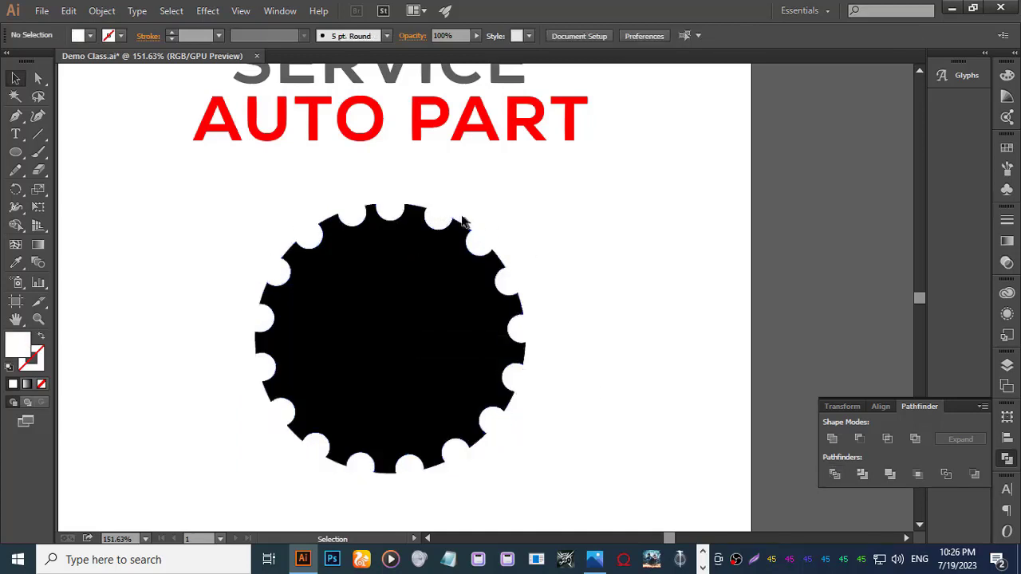
# Select the divided white circle pieces all around the disc's edge and group them.
pyautogui.click(436, 213)
pyautogui.click(524, 206)
pyautogui.click(435, 216)
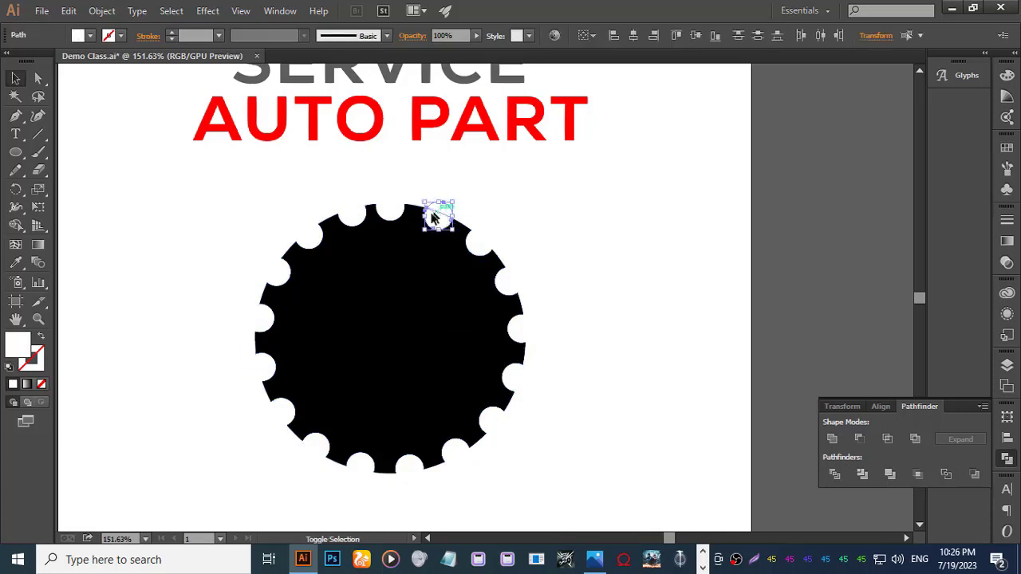
pyautogui.keyDown('shift'); pyautogui.click(391, 207); pyautogui.keyUp('shift')
pyautogui.keyDown('shift'); pyautogui.click(352, 212); pyautogui.keyUp('shift')
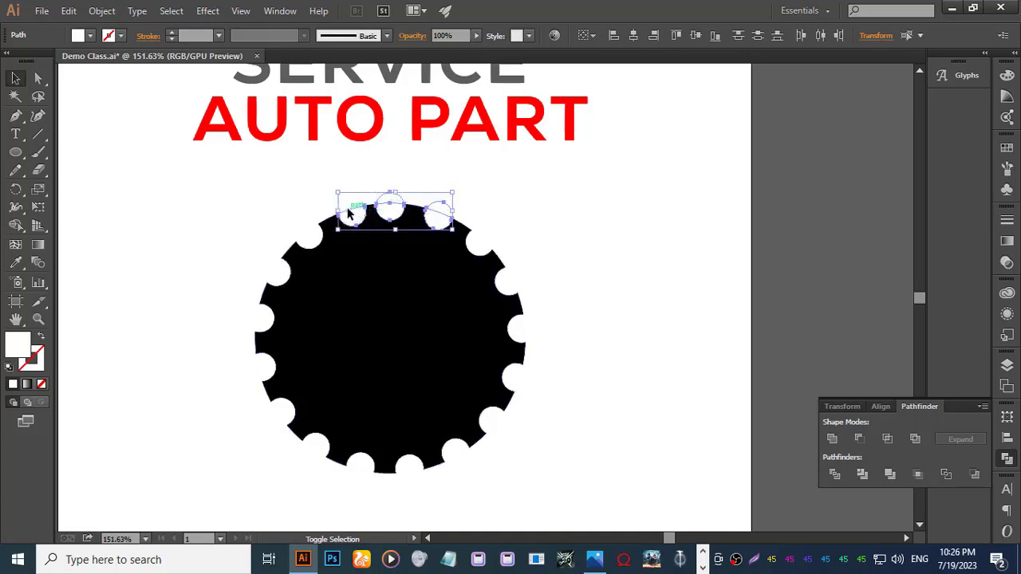
pyautogui.keyDown('shift'); pyautogui.click(310, 233); pyautogui.keyUp('shift')
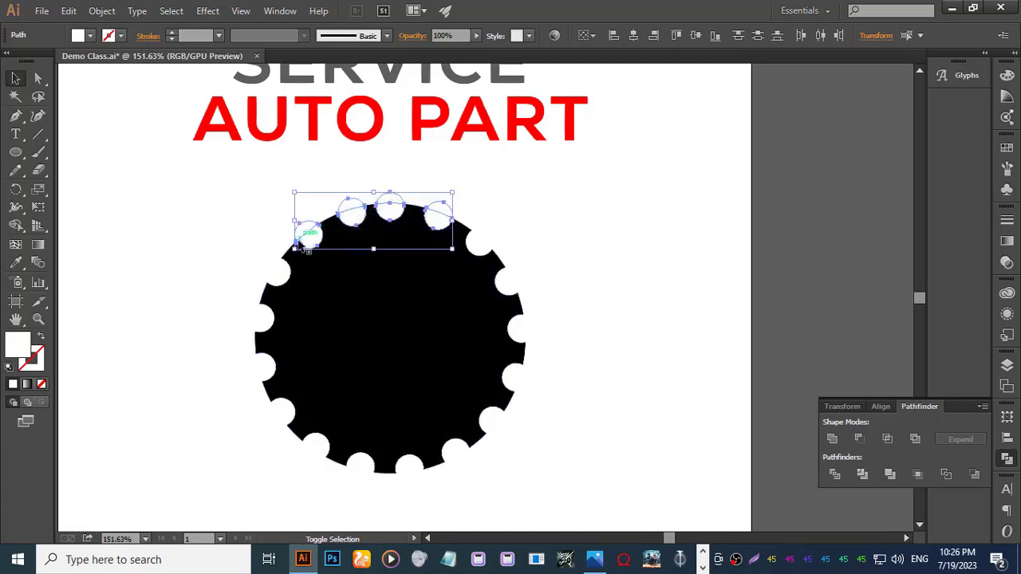
pyautogui.keyDown('shift'); pyautogui.click(281, 272); pyautogui.keyUp('shift')
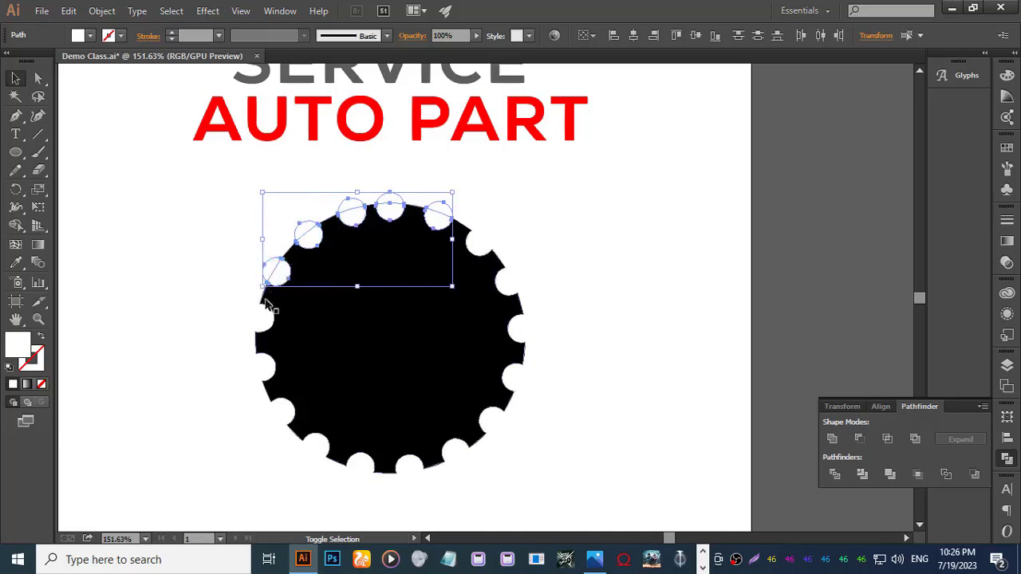
pyautogui.keyDown('shift'); pyautogui.click(252, 319); pyautogui.keyUp('shift')
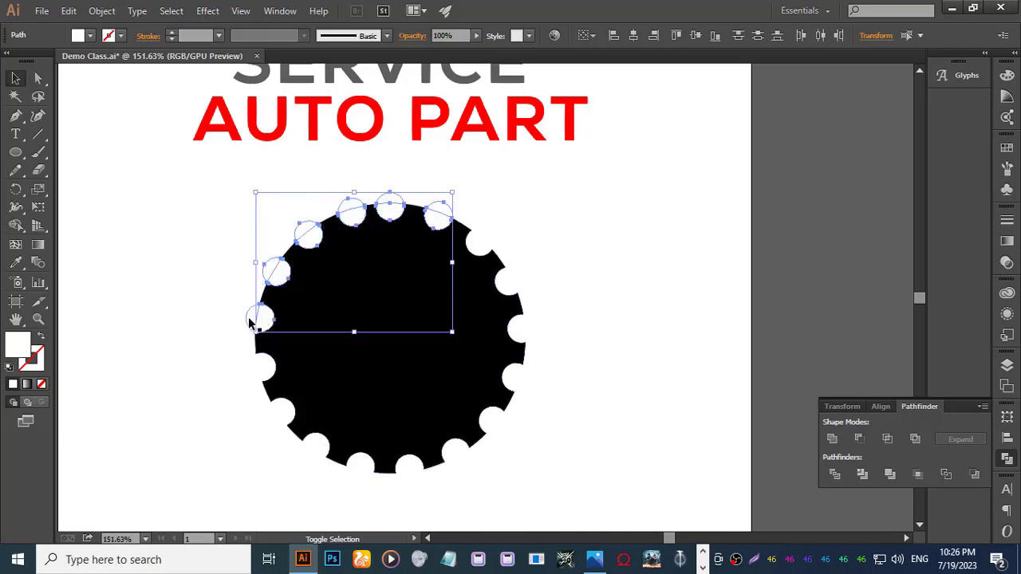
pyautogui.keyDown('shift'); pyautogui.click(263, 365); pyautogui.keyUp('shift')
pyautogui.keyDown('shift'); pyautogui.click(278, 411); pyautogui.keyUp('shift')
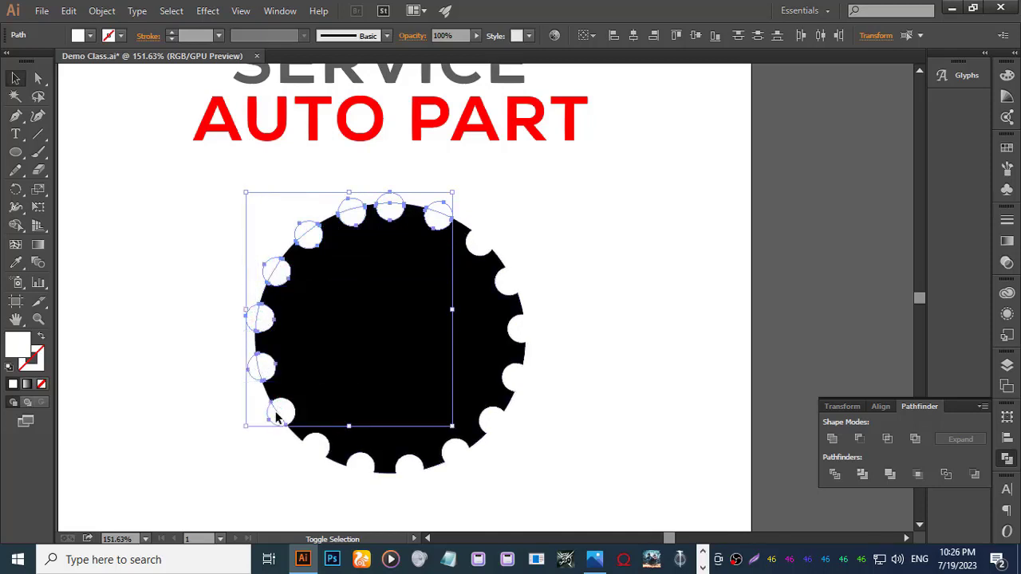
pyautogui.keyDown('shift'); pyautogui.click(316, 450); pyautogui.keyUp('shift')
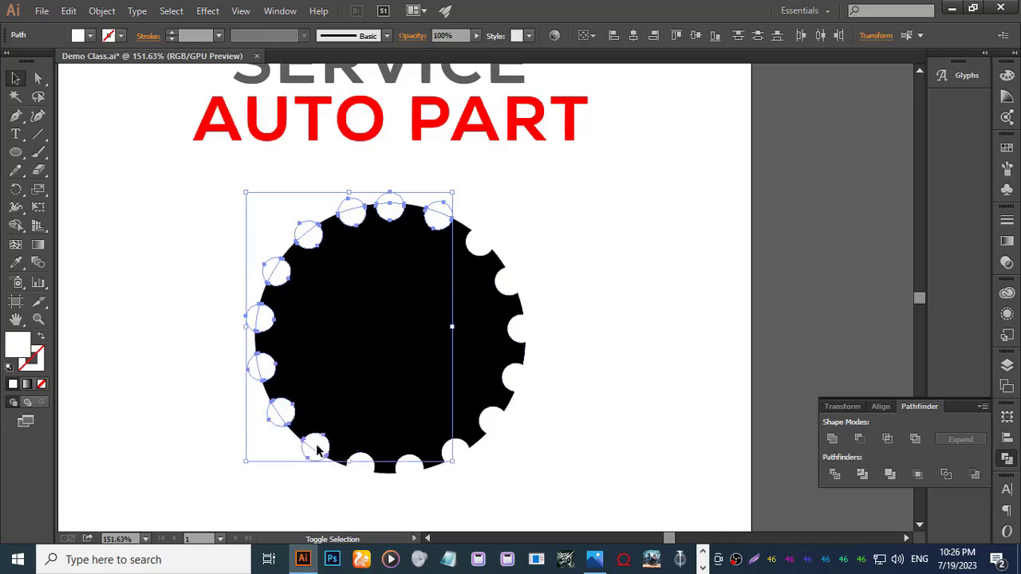
pyautogui.keyDown('shift'); pyautogui.click(360, 469); pyautogui.keyUp('shift')
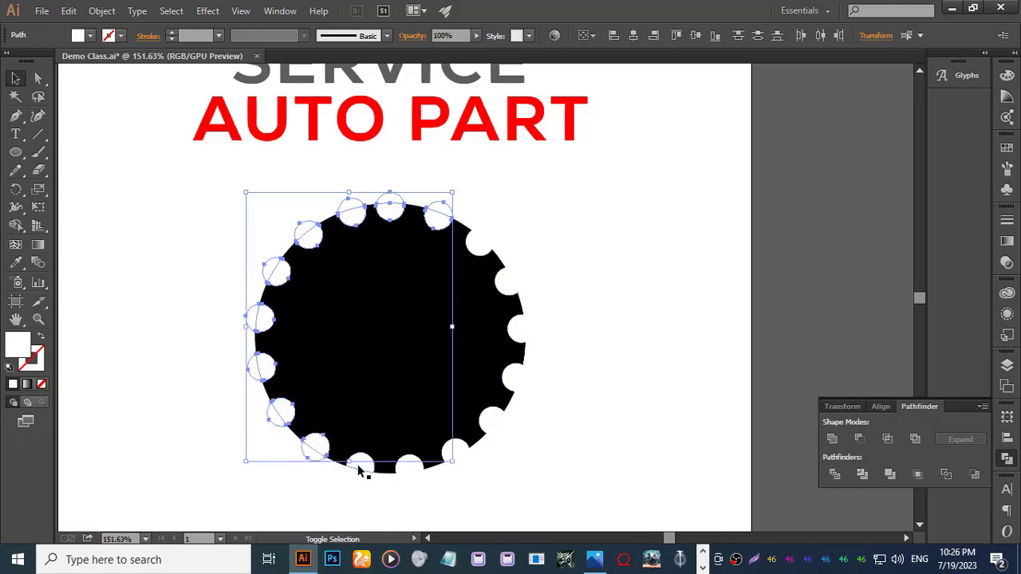
pyautogui.keyDown('shift'); pyautogui.click(403, 474); pyautogui.keyUp('shift')
pyautogui.keyDown('shift'); pyautogui.click(454, 457); pyautogui.keyUp('shift')
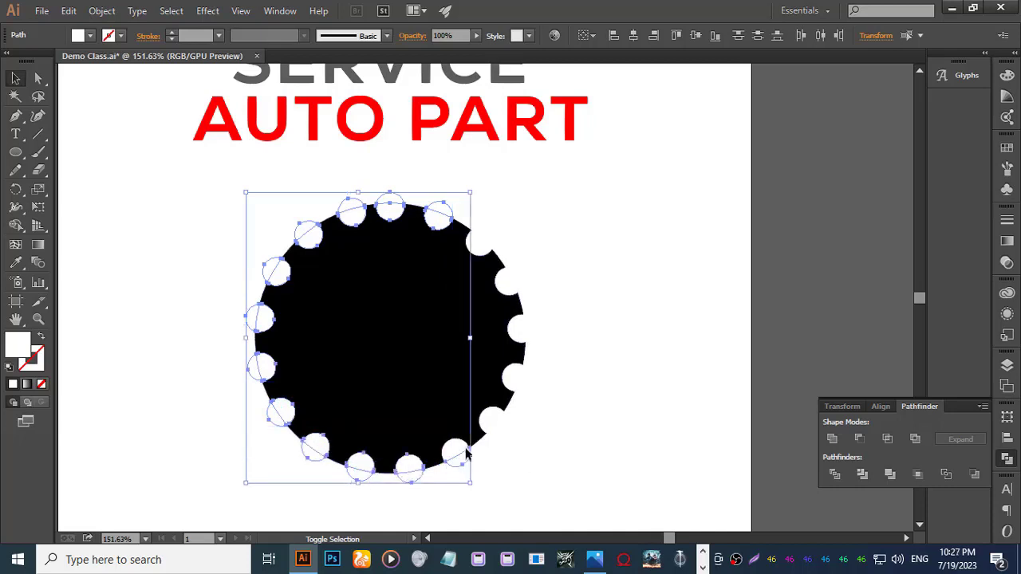
pyautogui.keyDown('shift'); pyautogui.click(495, 423); pyautogui.keyUp('shift')
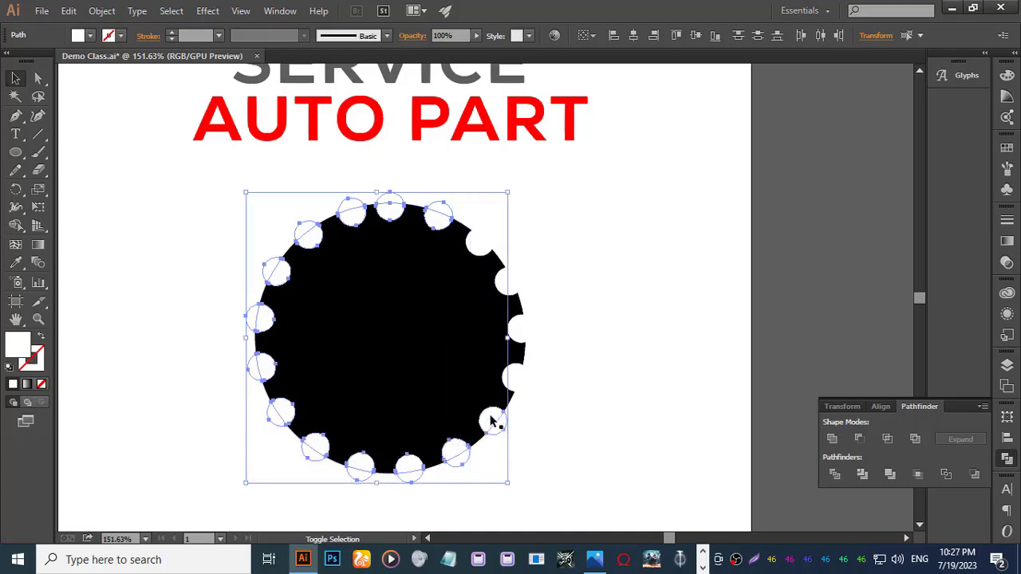
pyautogui.keyDown('shift'); pyautogui.click(515, 383); pyautogui.keyUp('shift')
pyautogui.keyDown('shift'); pyautogui.click(523, 381); pyautogui.keyUp('shift')
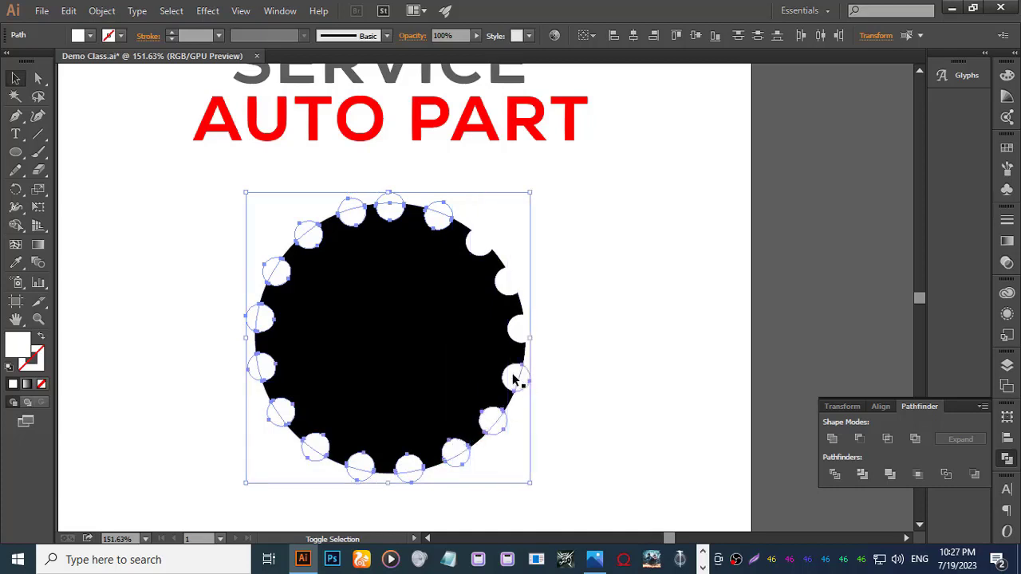
pyautogui.keyDown('shift'); pyautogui.click(531, 333); pyautogui.keyUp('shift')
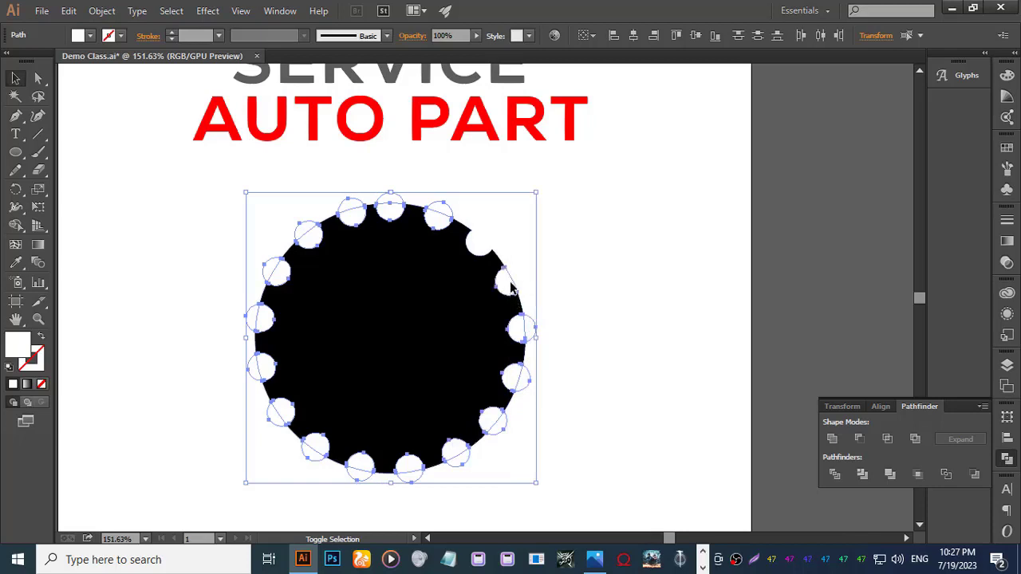
pyautogui.keyDown('shift'); pyautogui.click(517, 281); pyautogui.keyUp('shift')
pyautogui.keyDown('shift'); pyautogui.click(486, 240); pyautogui.keyUp('shift')
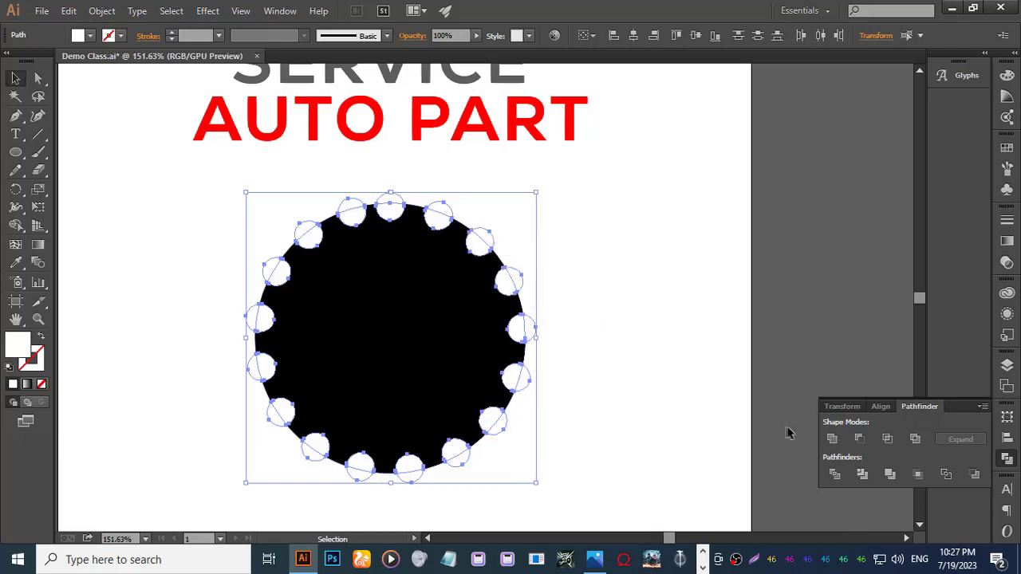
pyautogui.hotkey('ctrl', 'g')
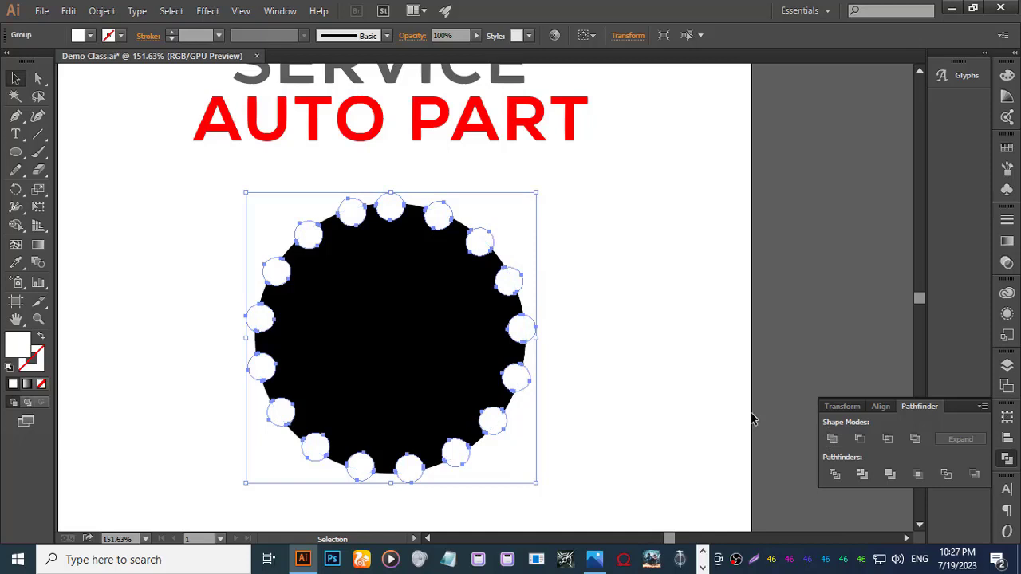
# Move the grouped white circle pieces off the artboard into the empty area beside it.
pyautogui.press('z')
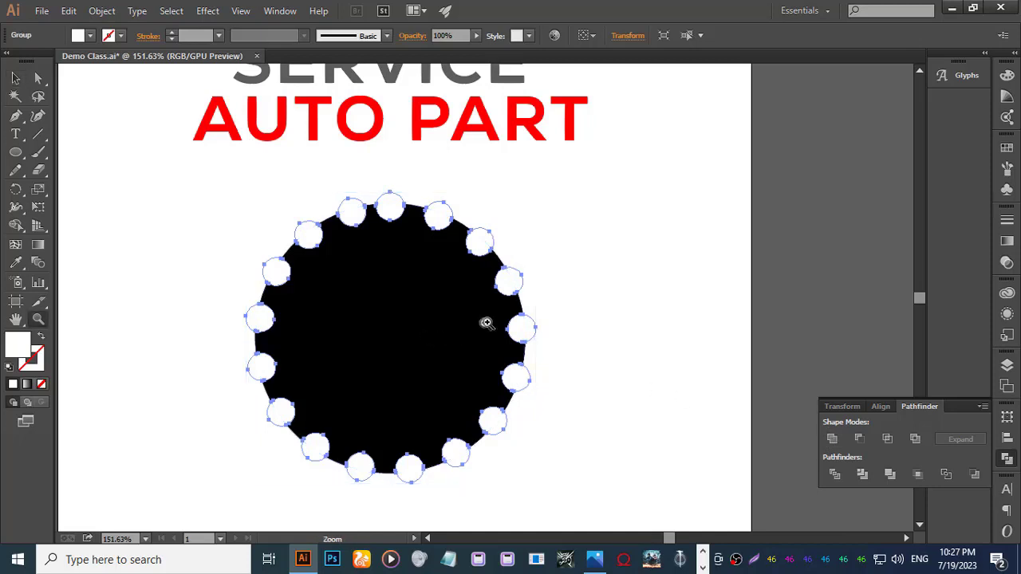
pyautogui.moveTo(486, 322); pyautogui.dragTo(280, 330)
pyautogui.hscroll(5, 280, 330)
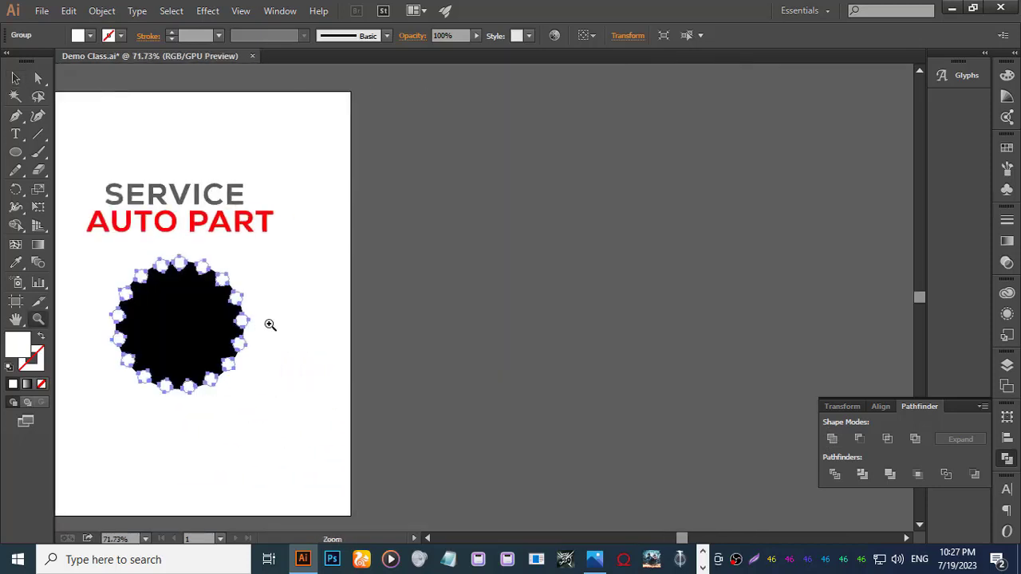
pyautogui.press('v')
pyautogui.press('a')
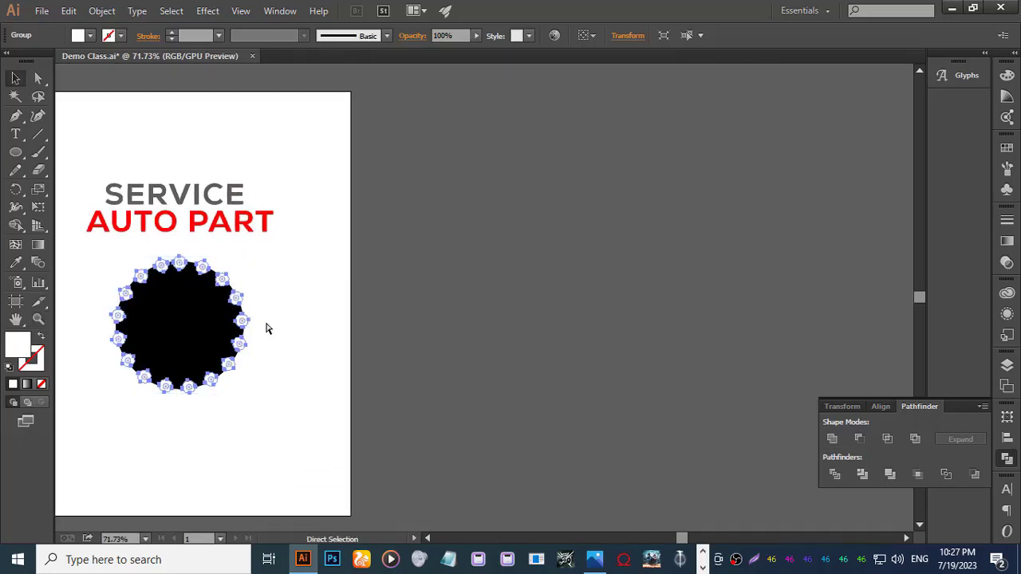
pyautogui.press('v')
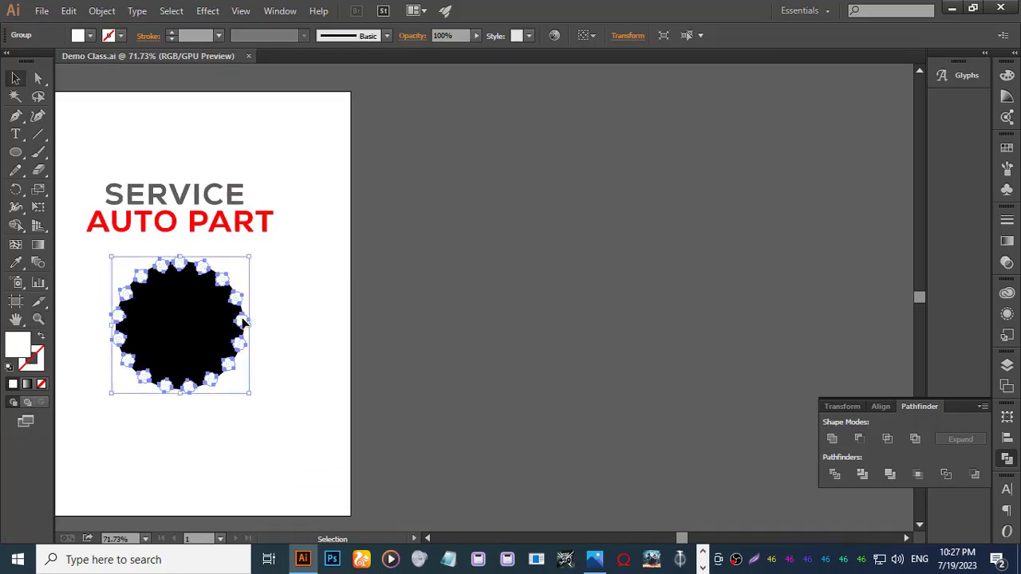
pyautogui.moveTo(244, 322); pyautogui.dragTo(710, 323)
pyautogui.click(358, 410)
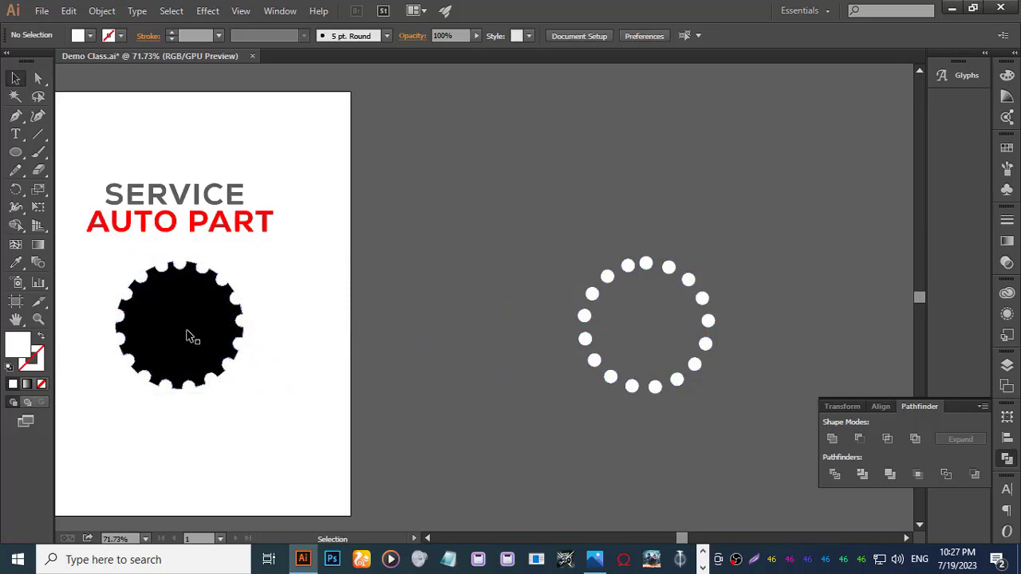
# Try moving the black gear off the artboard beside the white circles, and undo the move.
pyautogui.moveTo(189, 336); pyautogui.dragTo(475, 372)
pyautogui.click(479, 462)
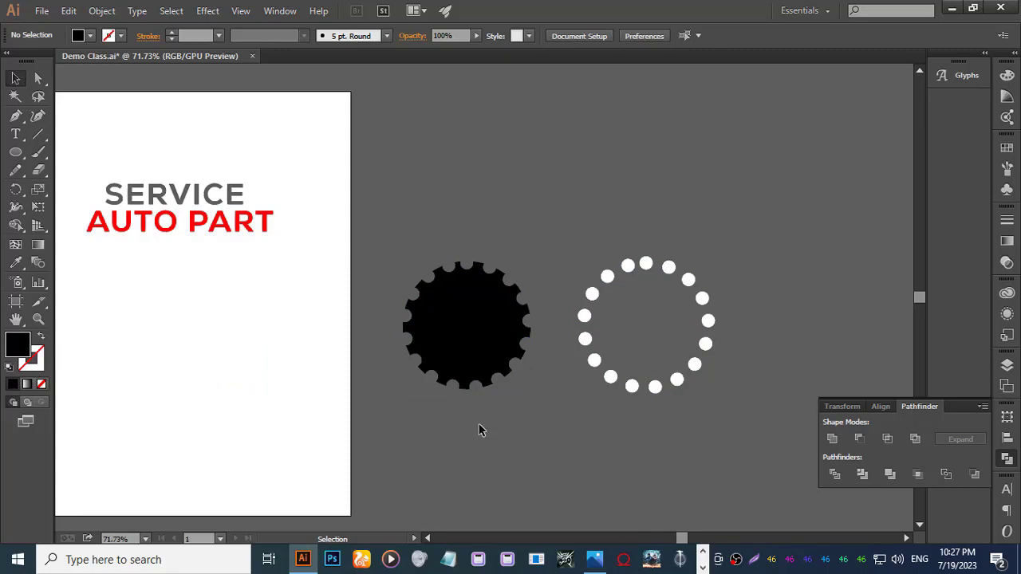
pyautogui.hotkey('ctrl', 'z')
# Zoom in on the black gear on the artboard and activate the Selection tool.
pyautogui.moveTo(289, 388); pyautogui.dragTo(483, 388)
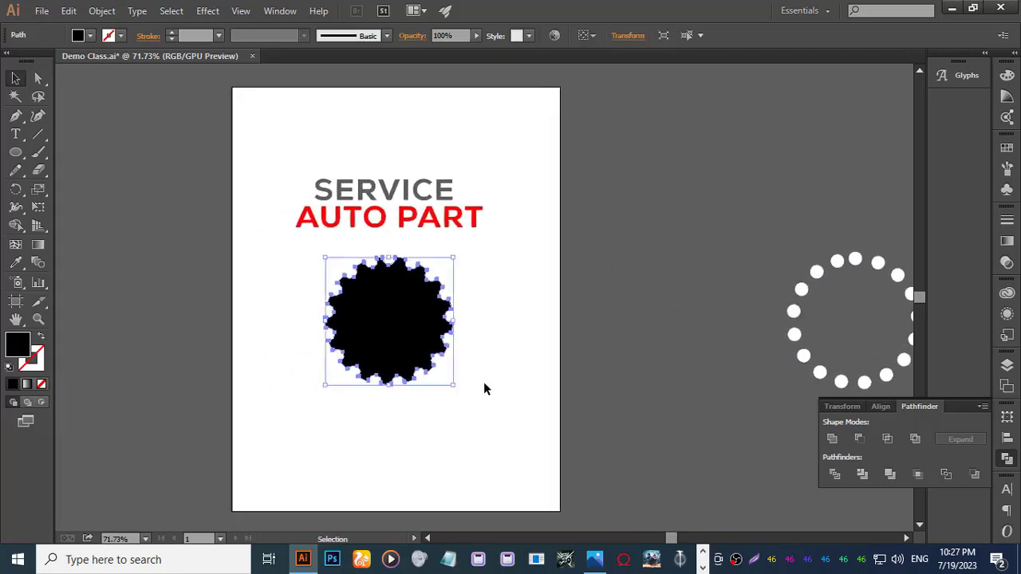
pyautogui.press('z')
pyautogui.moveTo(433, 358); pyautogui.dragTo(513, 318)
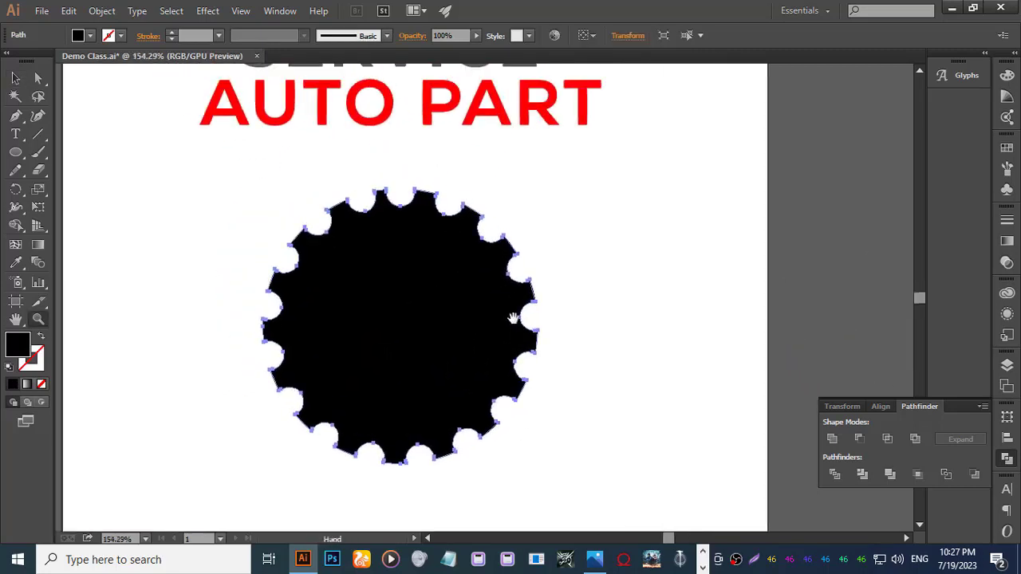
pyautogui.click(16, 77)
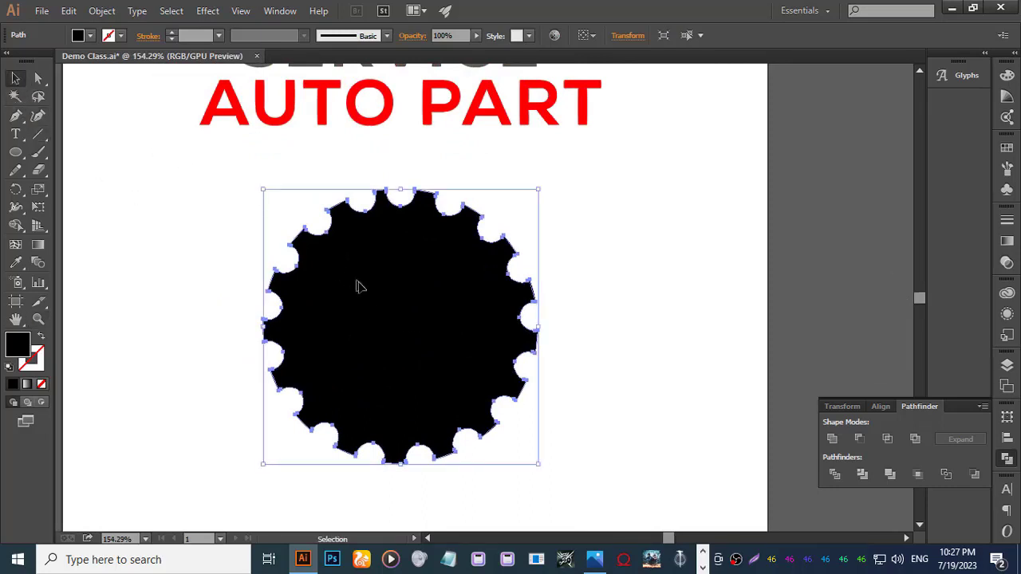
# Draw a concentric circle from the black gear's center, slightly smaller than the inner ends of the notches.
pyautogui.click(234, 295)
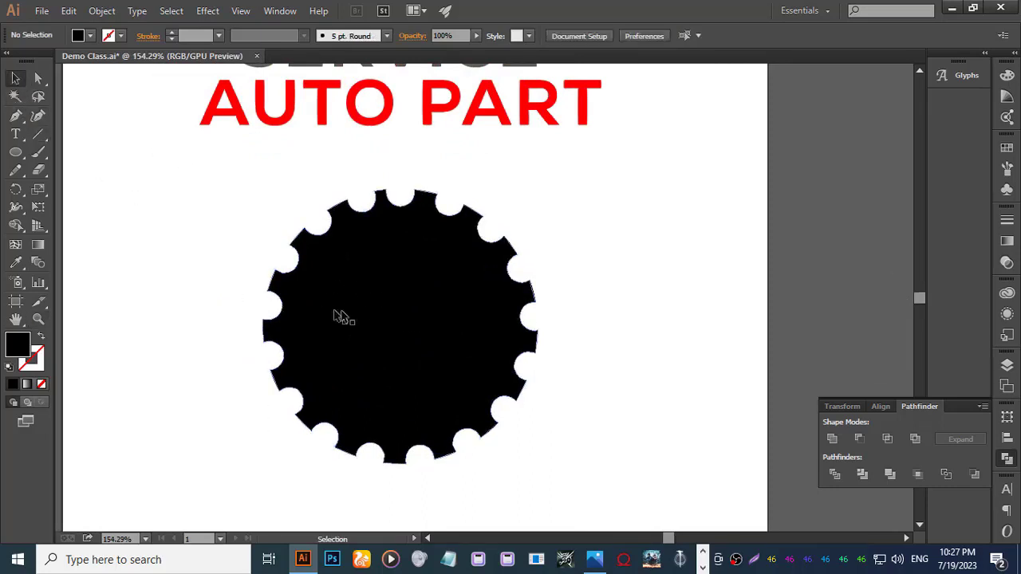
pyautogui.click(378, 314)
pyautogui.click(193, 319)
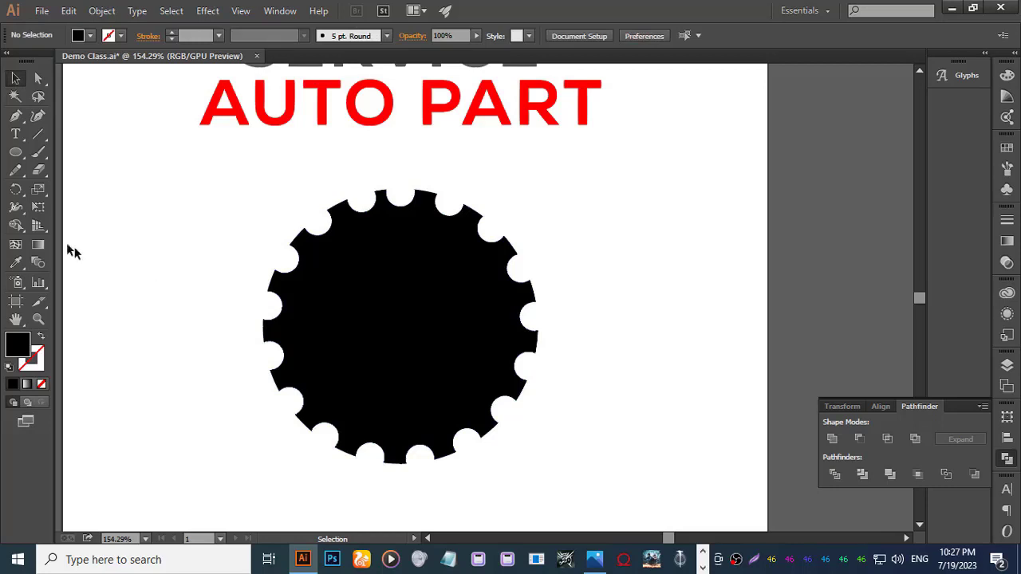
pyautogui.click(14, 153)
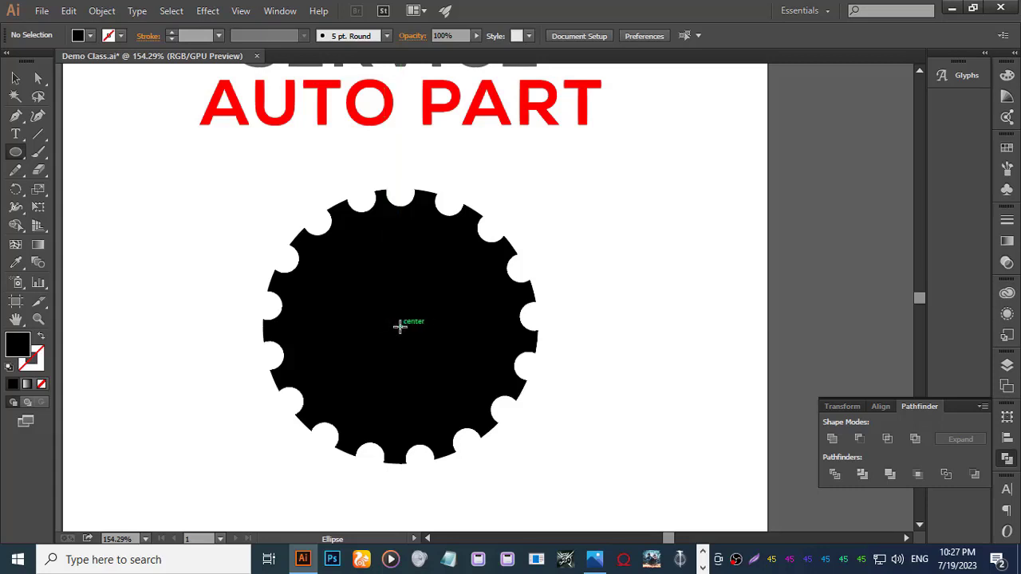
pyautogui.moveTo(400, 326)
pyautogui.mouseDown()
pyautogui.moveTo(517, 422)
pyautogui.moveTo(506, 421)
pyautogui.mouseUp()
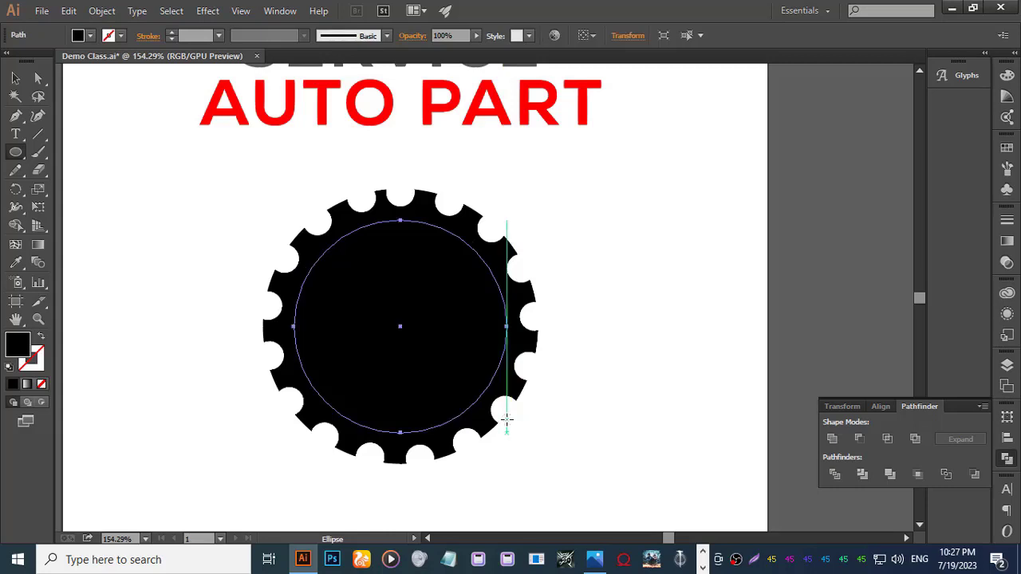
# Fill the inner circle with white sampled from the artboard using the Eyedropper, and deselect it.
pyautogui.press('i')
pyautogui.click(229, 335)
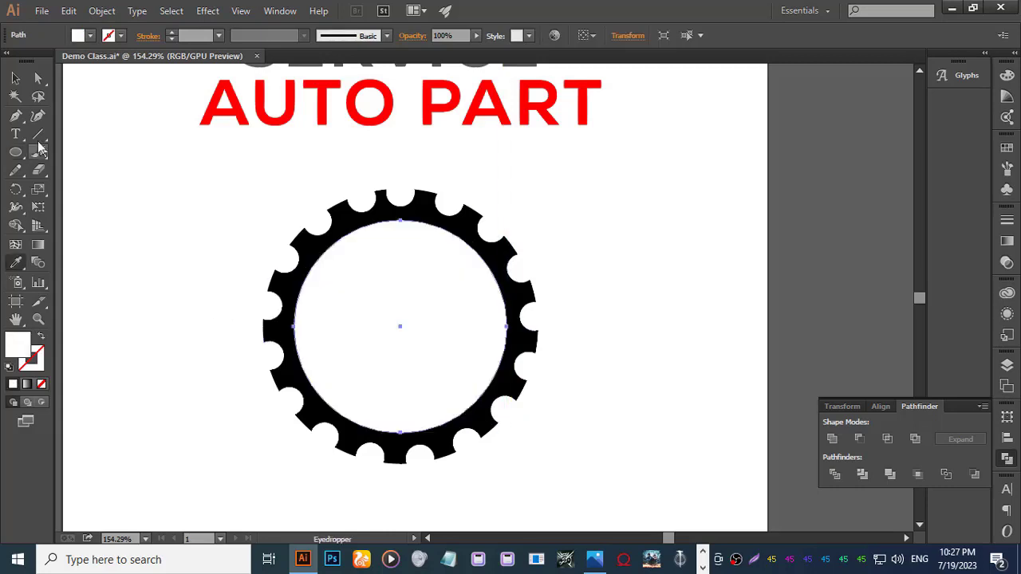
pyautogui.click(16, 77)
pyautogui.click(89, 175)
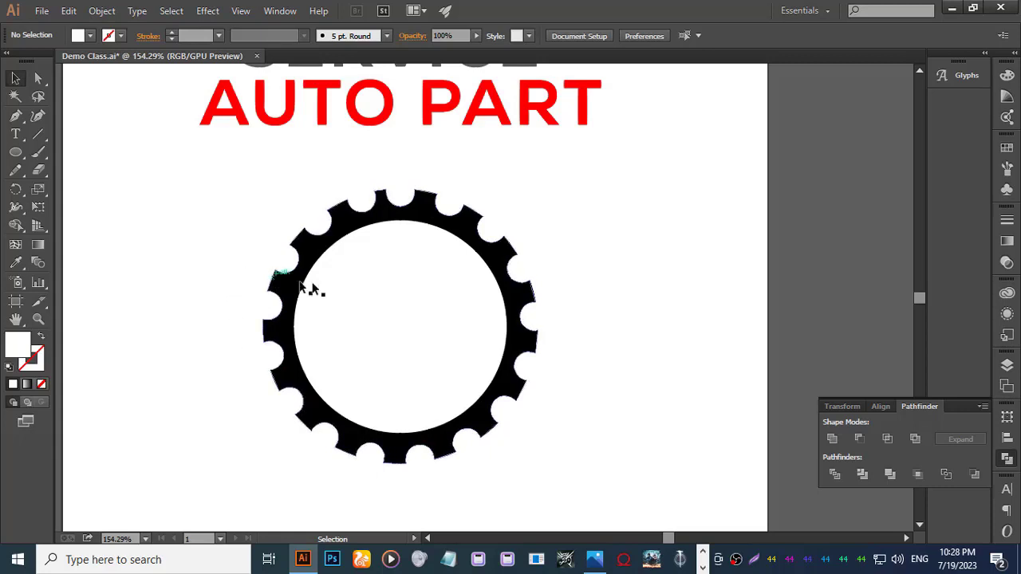
# Move the gear together with its white inner circle off the artboard, into the gap before the ring of white circles.
pyautogui.moveTo(311, 289); pyautogui.dragTo(159, 267)
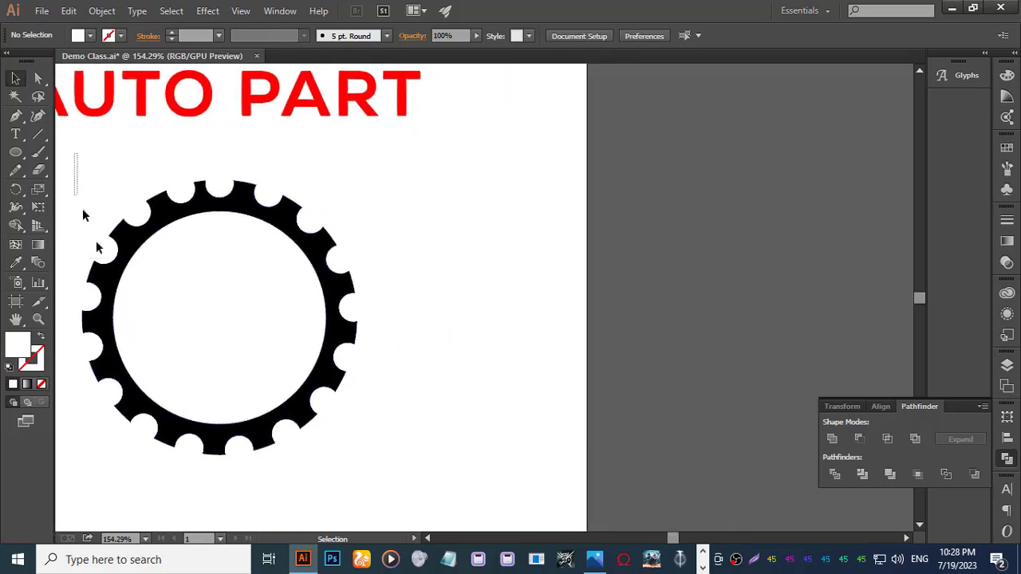
pyautogui.moveTo(83, 216); pyautogui.dragTo(431, 485)
pyautogui.press('z')
pyautogui.keyDown('alt'); pyautogui.click(383, 372); pyautogui.keyUp('alt')
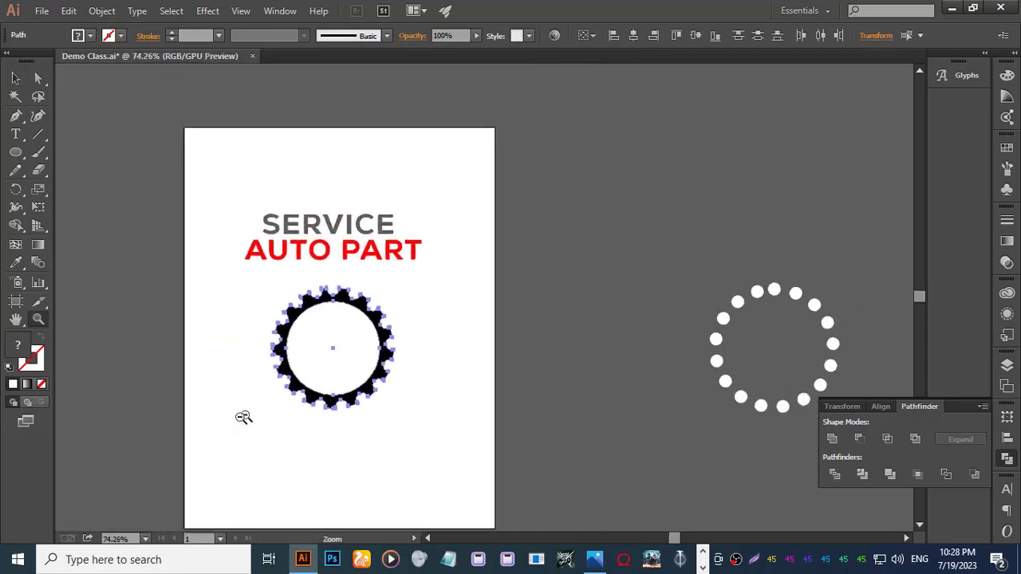
pyautogui.keyDown('alt'); pyautogui.click(243, 417); pyautogui.keyUp('alt')
pyautogui.press('v')
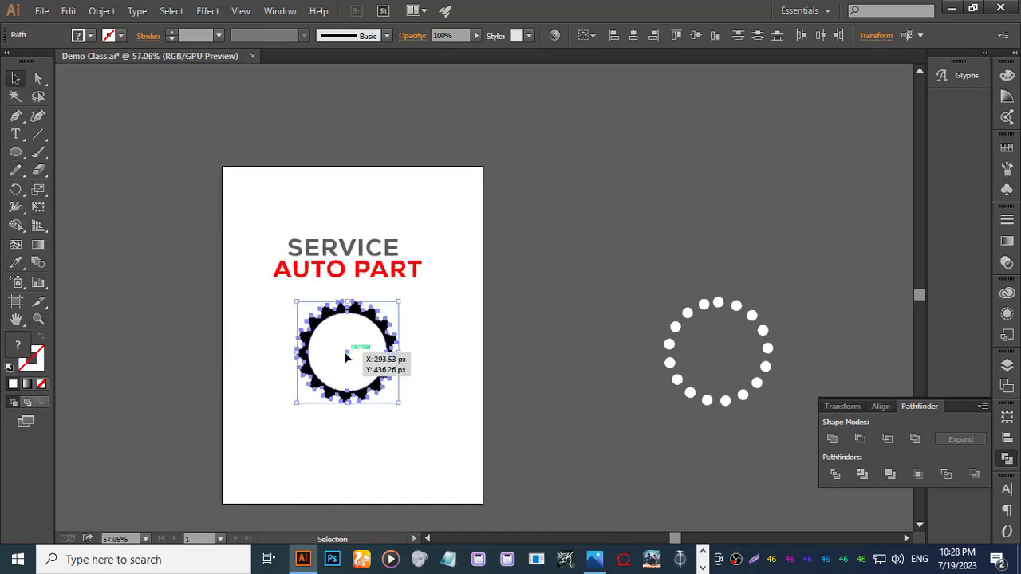
pyautogui.moveTo(346, 358); pyautogui.dragTo(505, 334)
pyautogui.click(557, 464)
# Divide the gear and its white inner circle with Pathfinder Divide and ungroup the resulting pieces.
pyautogui.press('z')
pyautogui.click(550, 383)
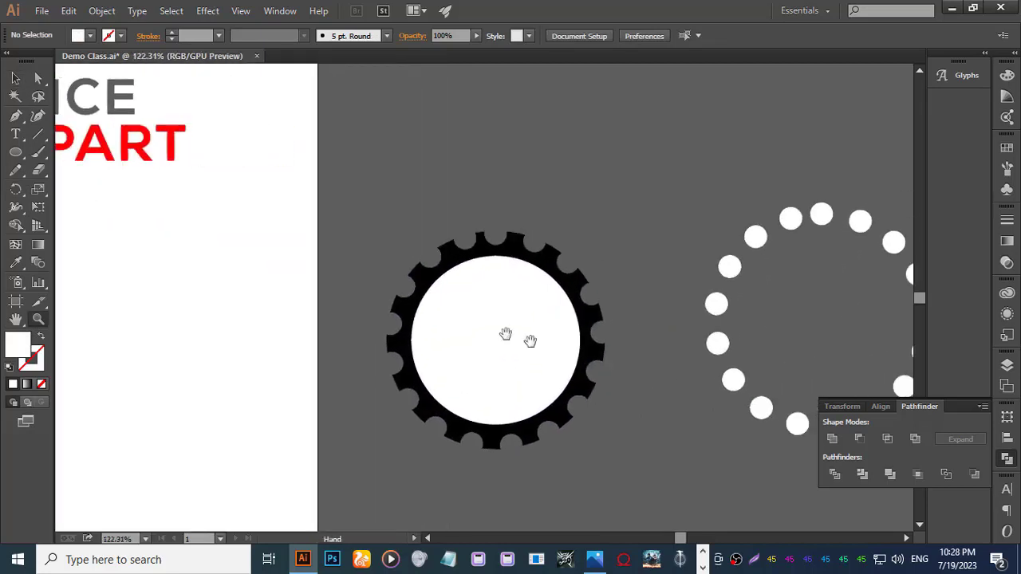
pyautogui.click(15, 77)
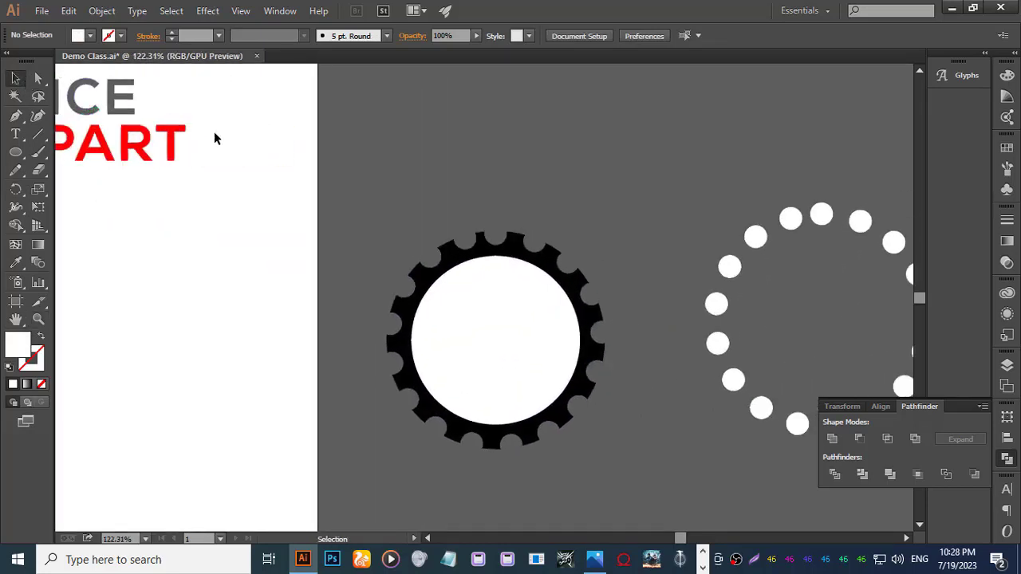
pyautogui.click(491, 336)
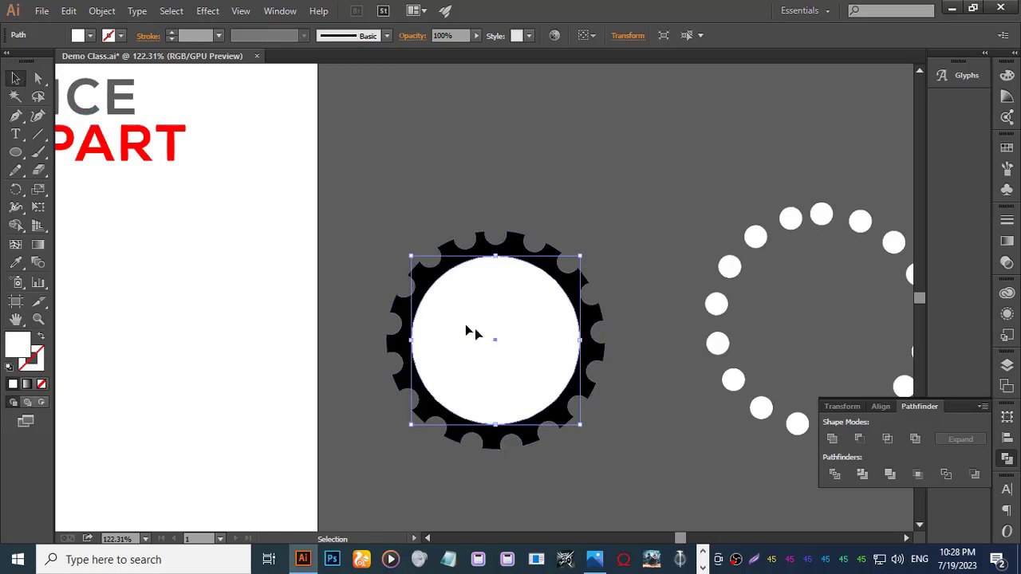
pyautogui.moveTo(370, 188); pyautogui.dragTo(647, 477)
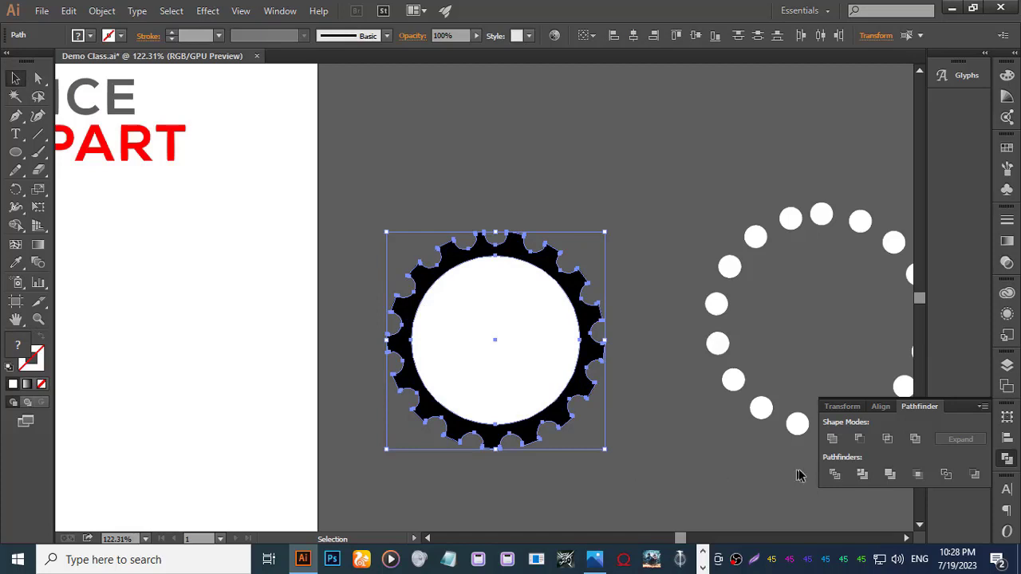
pyautogui.click(834, 476)
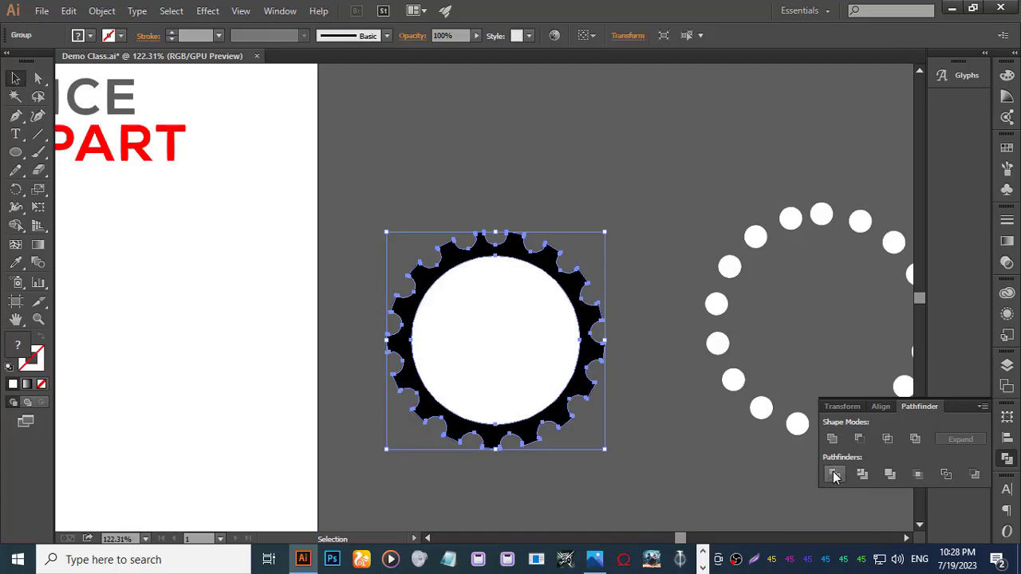
pyautogui.rightClick(466, 306)
pyautogui.click(506, 389)
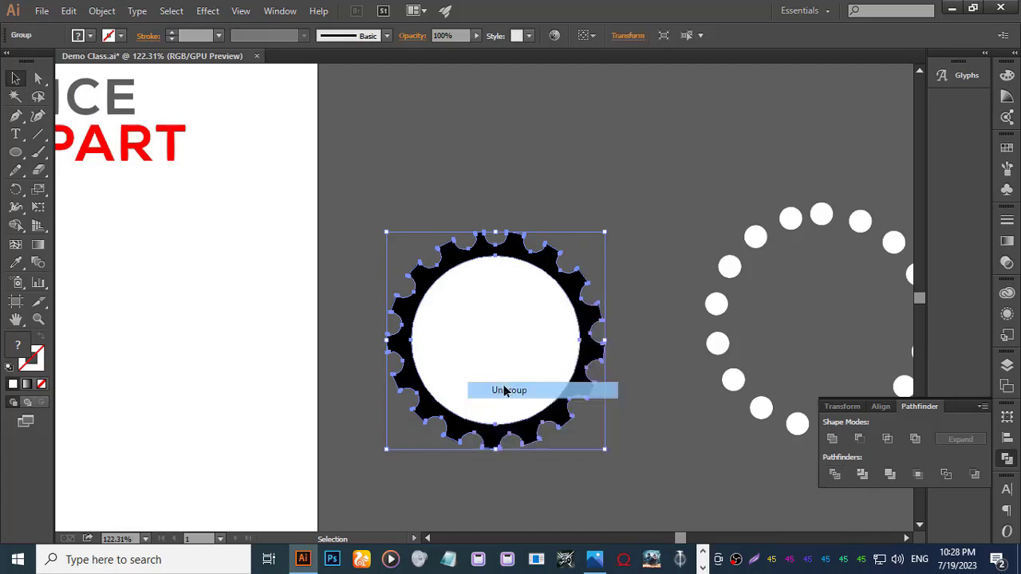
pyautogui.click(591, 448)
# Move the separated white inner circle out of the gear onto the ring of small white circles.
pyautogui.click(492, 339)
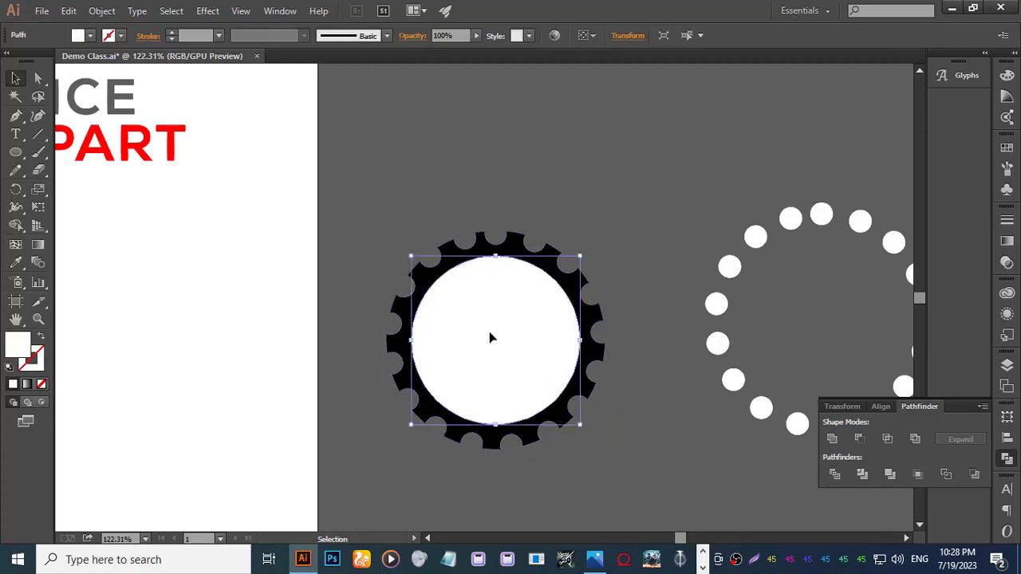
pyautogui.moveTo(491, 338); pyautogui.dragTo(797, 339)
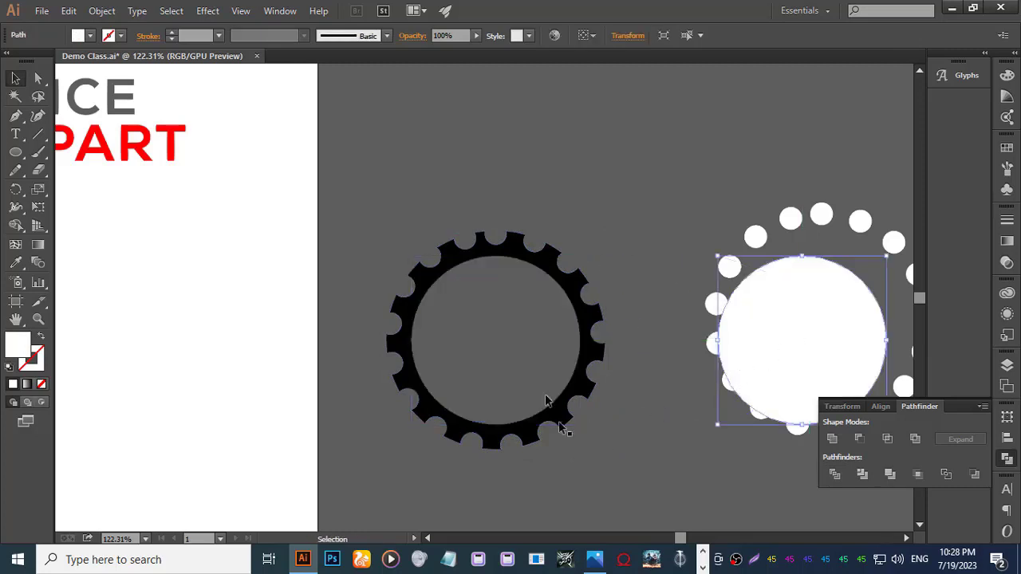
pyautogui.moveTo(511, 310); pyautogui.dragTo(510, 375)
# Move the hollow black gear ring back onto the artboard, below the AUTO PART text.
pyautogui.moveTo(483, 297); pyautogui.dragTo(758, 360)
pyautogui.press('space')
pyautogui.click(762, 365)
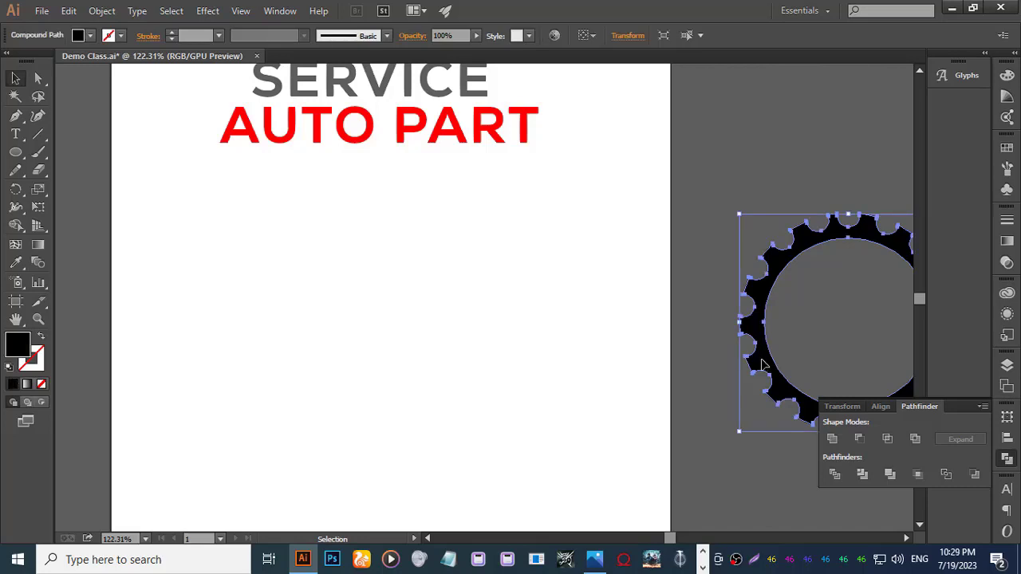
pyautogui.moveTo(762, 366); pyautogui.dragTo(305, 384)
pyautogui.click(278, 455)
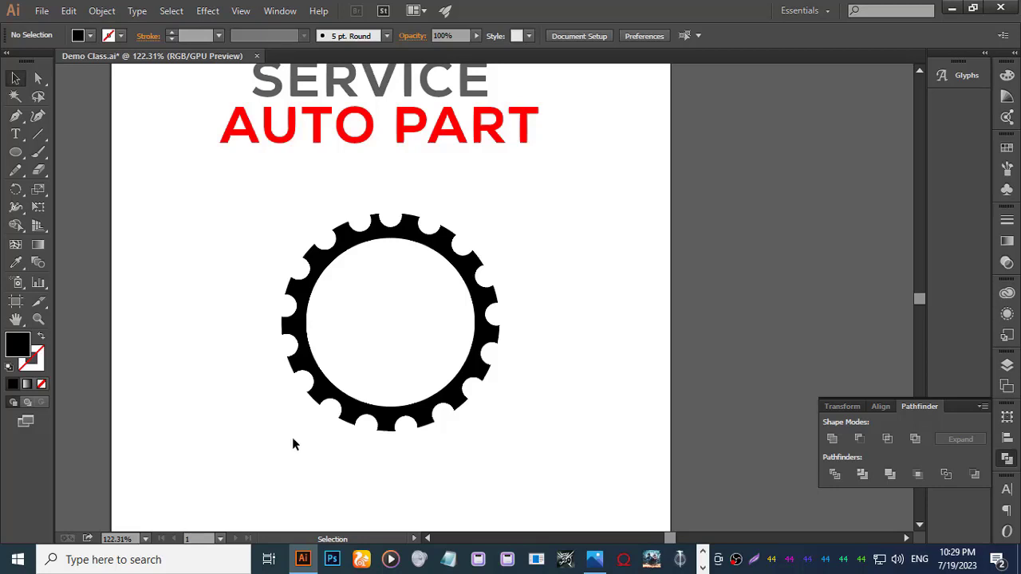
# Draw a straight vertical line with the Pen tool through the gear's center, extending past its upper and lower edges.
pyautogui.click(15, 118)
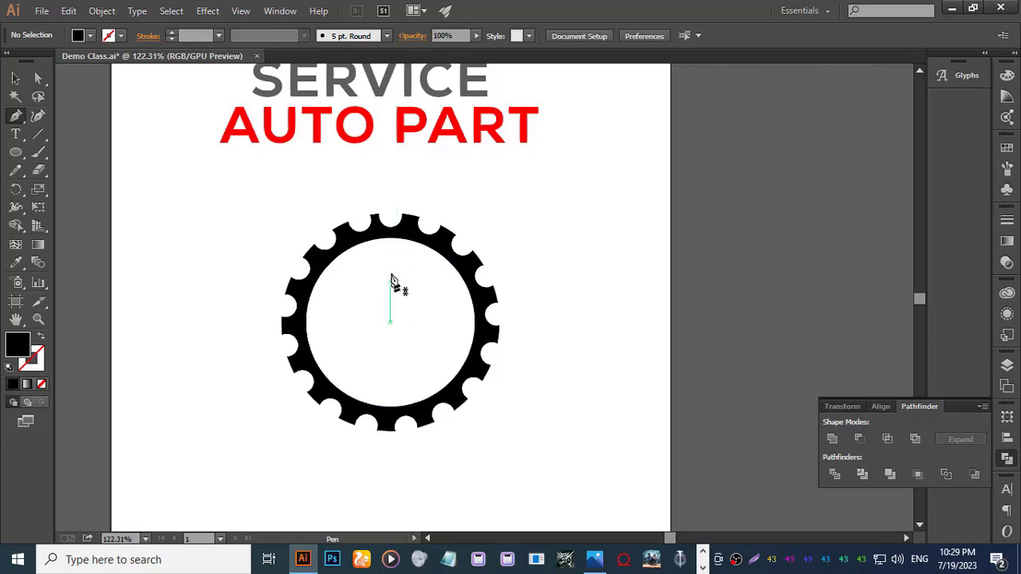
pyautogui.click(389, 196)
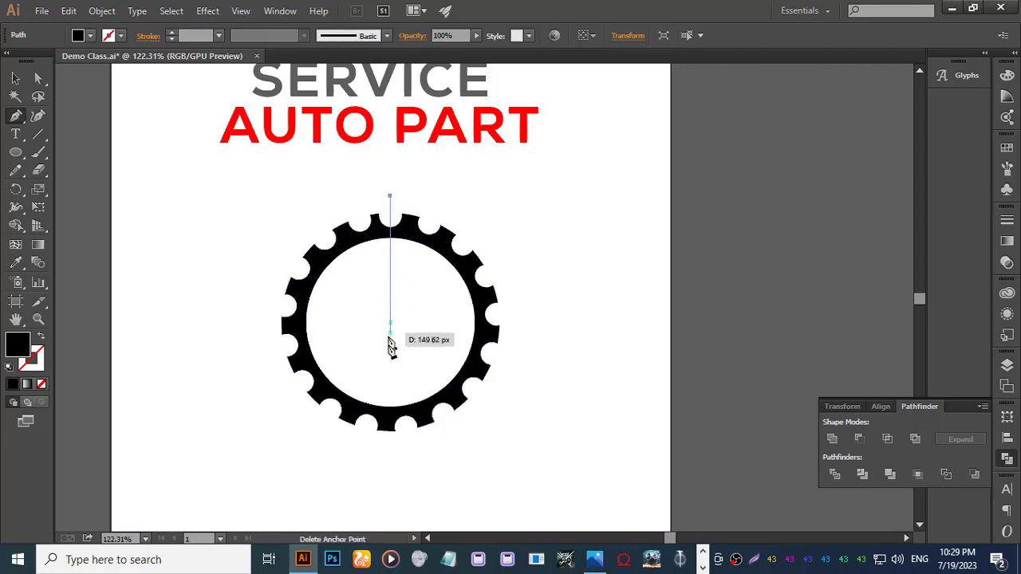
pyautogui.click(389, 458)
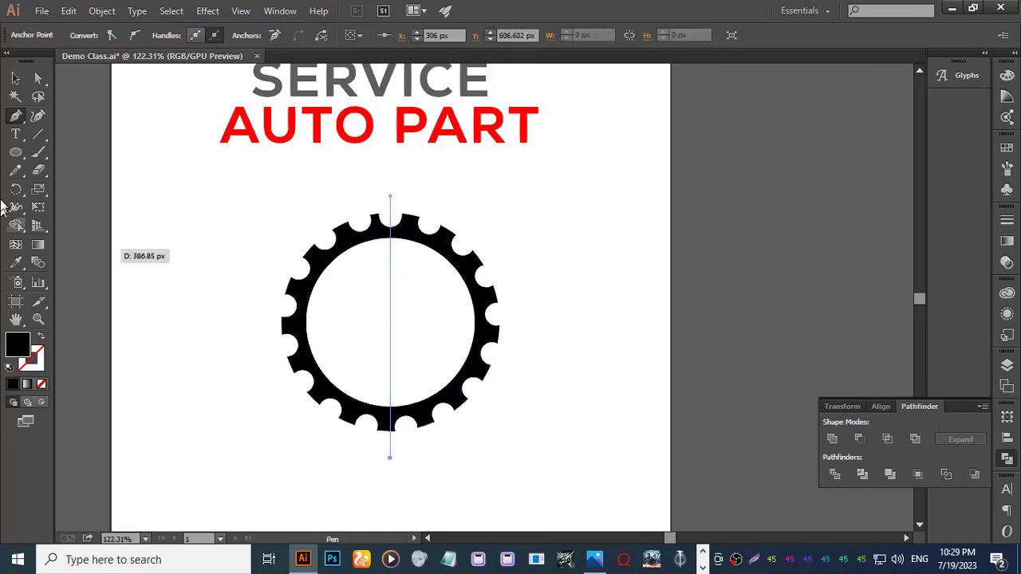
pyautogui.click(15, 78)
pyautogui.click(222, 270)
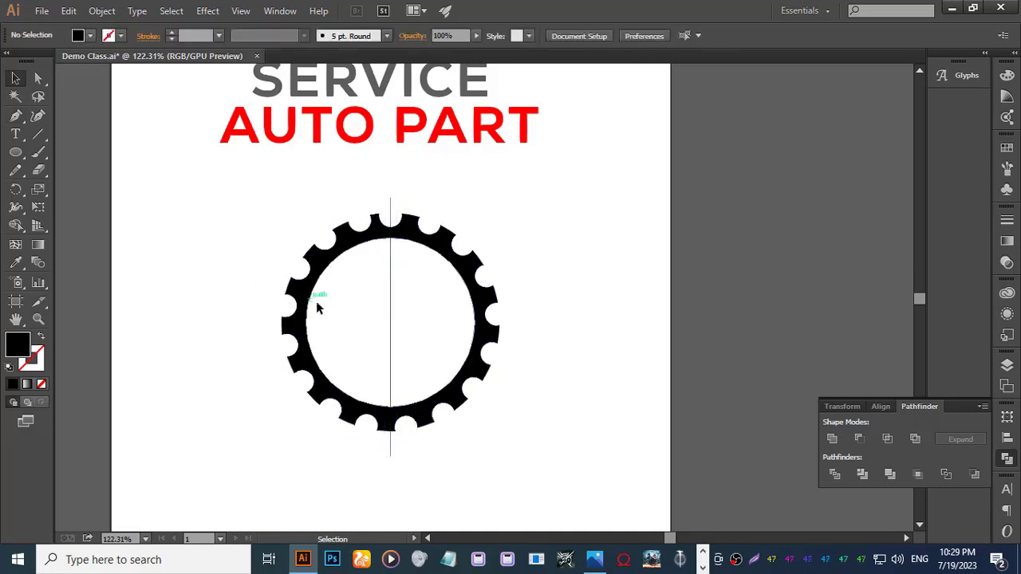
# Swap the vertical line's fill and stroke, and give it a 3 pt white stroke.
pyautogui.click(391, 308)
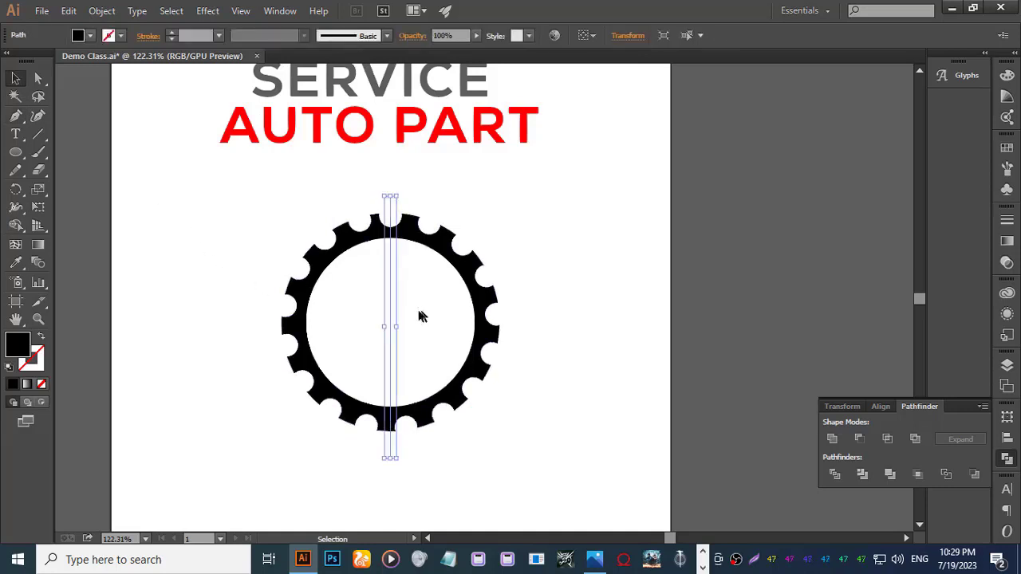
pyautogui.click(40, 340)
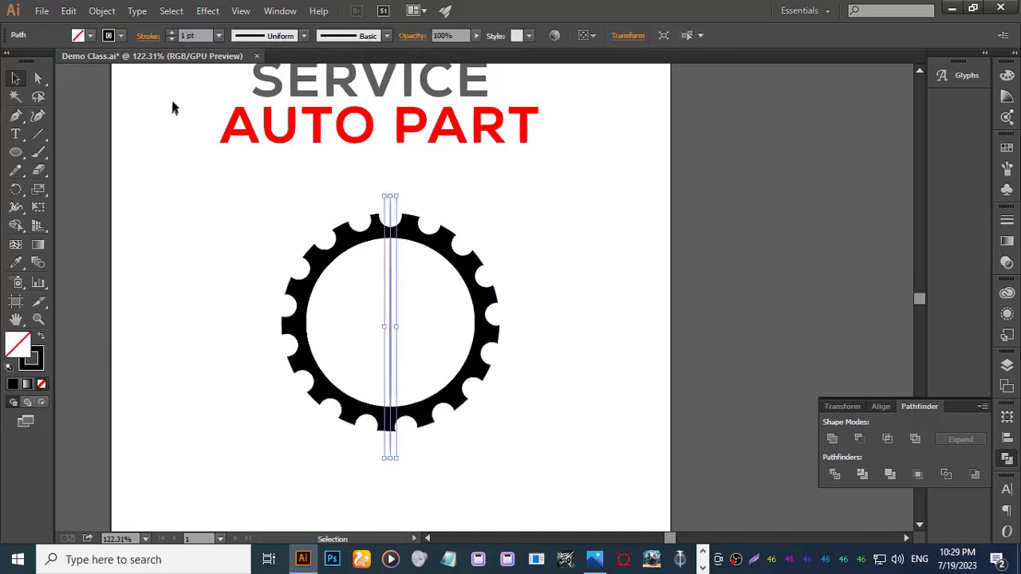
pyautogui.click(172, 35)
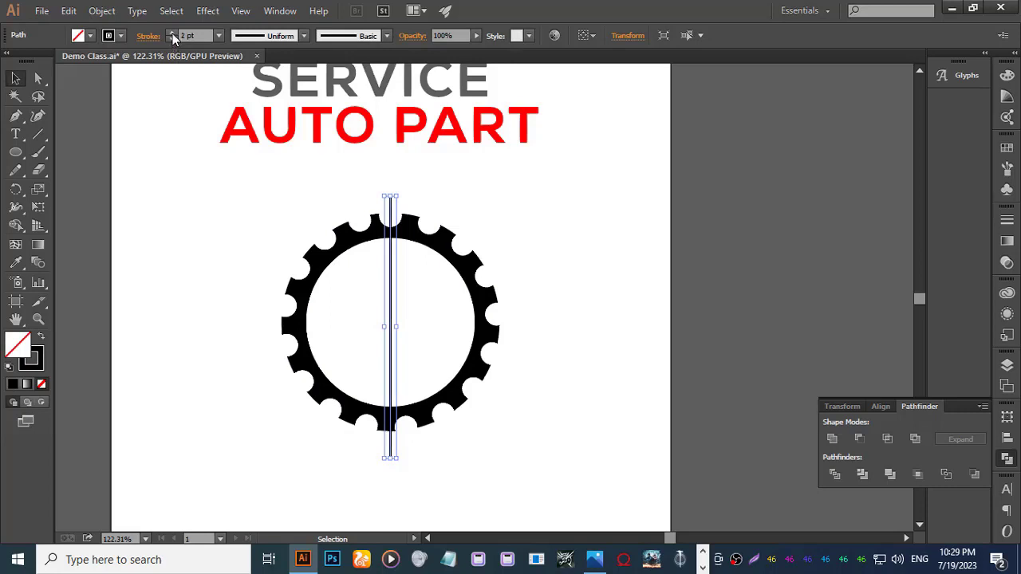
pyautogui.click(172, 35)
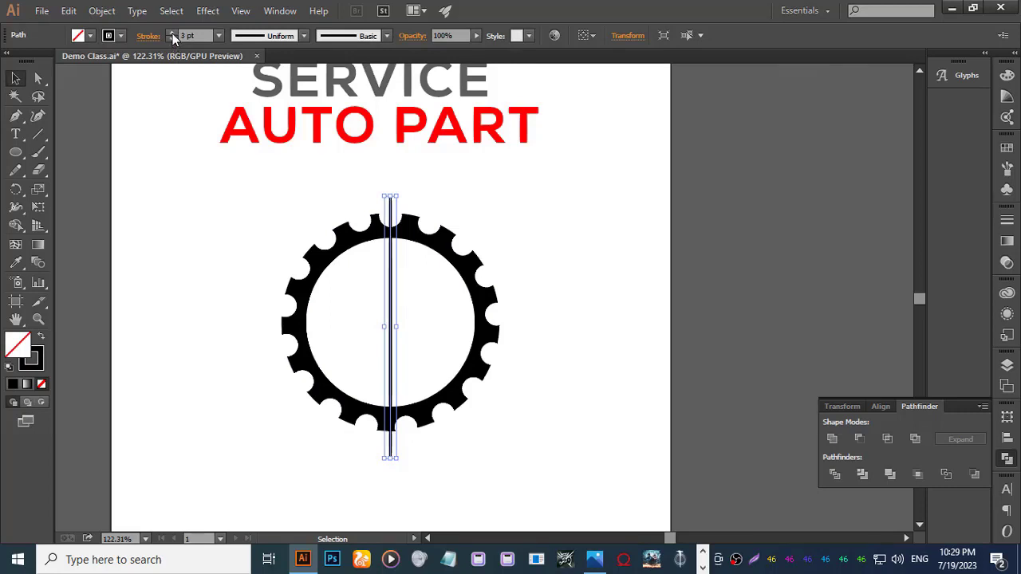
pyautogui.click(122, 35)
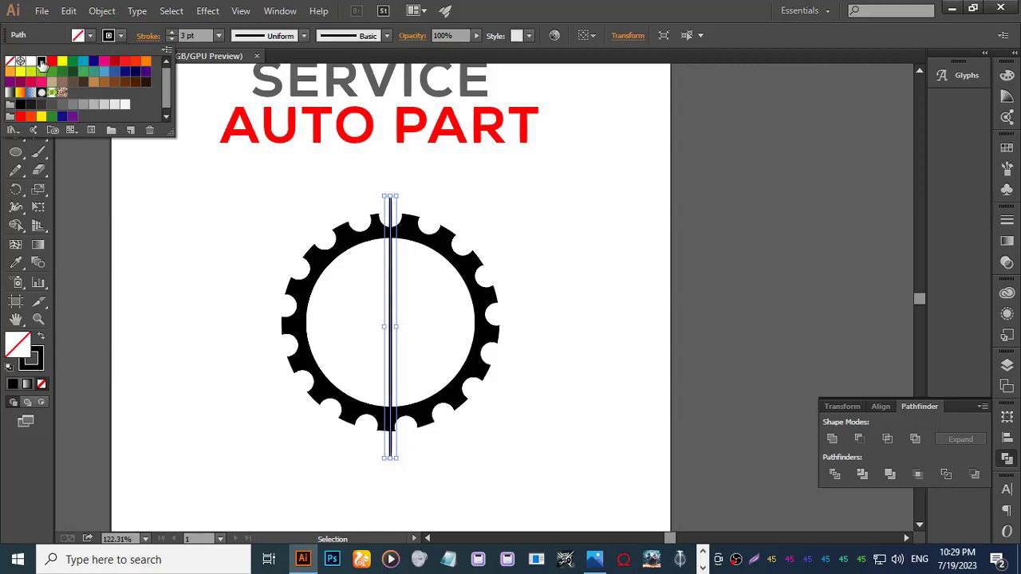
pyautogui.click(32, 60)
pyautogui.click(186, 224)
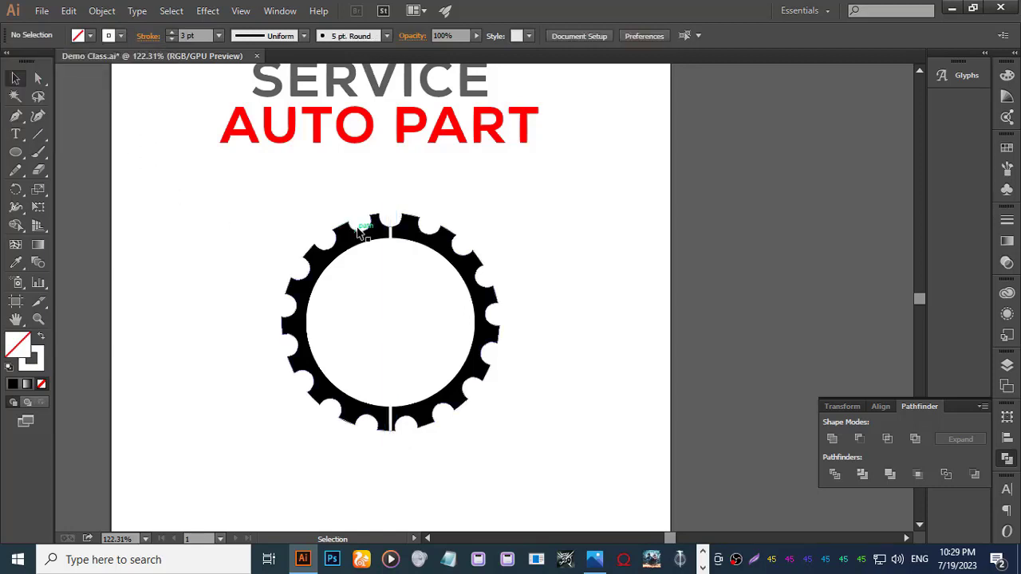
# Try thicker stroke weights of 4 pt and 7 pt on the white vertical line.
pyautogui.click(391, 307)
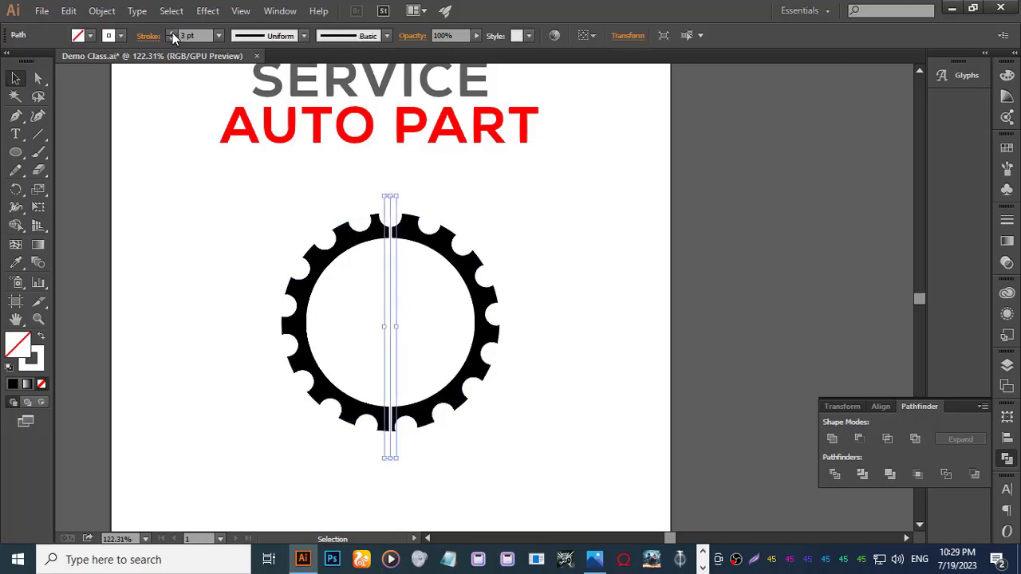
pyautogui.click(172, 32)
pyautogui.click(181, 194)
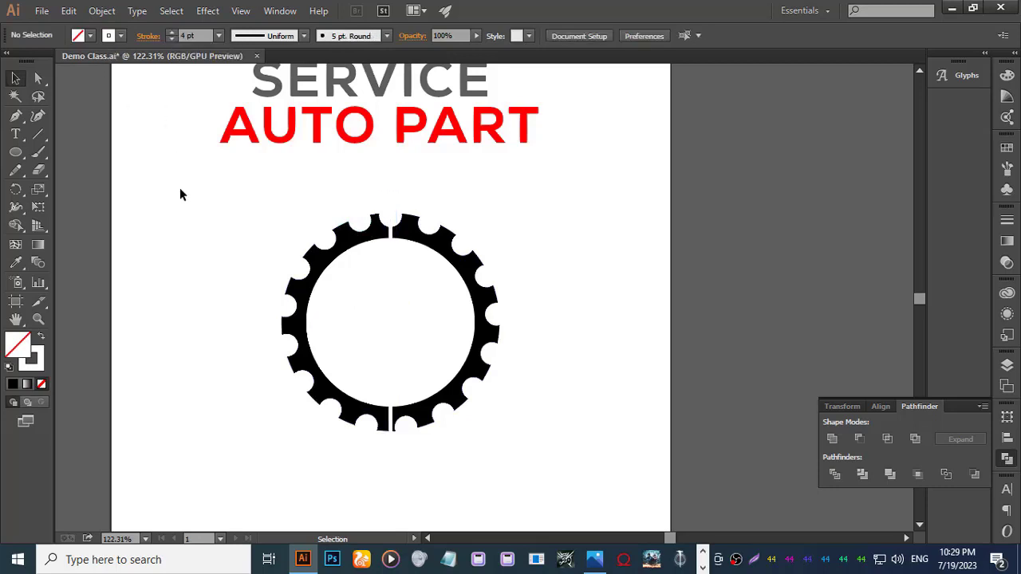
pyautogui.click(391, 283)
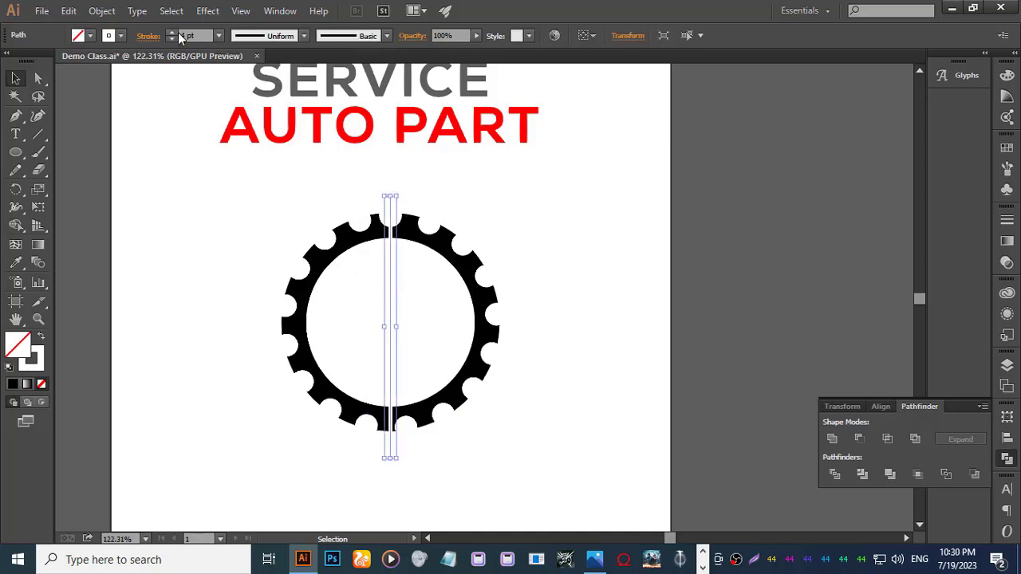
pyautogui.click(171, 32)
pyautogui.click(171, 32)
pyautogui.click(172, 32)
pyautogui.click(186, 205)
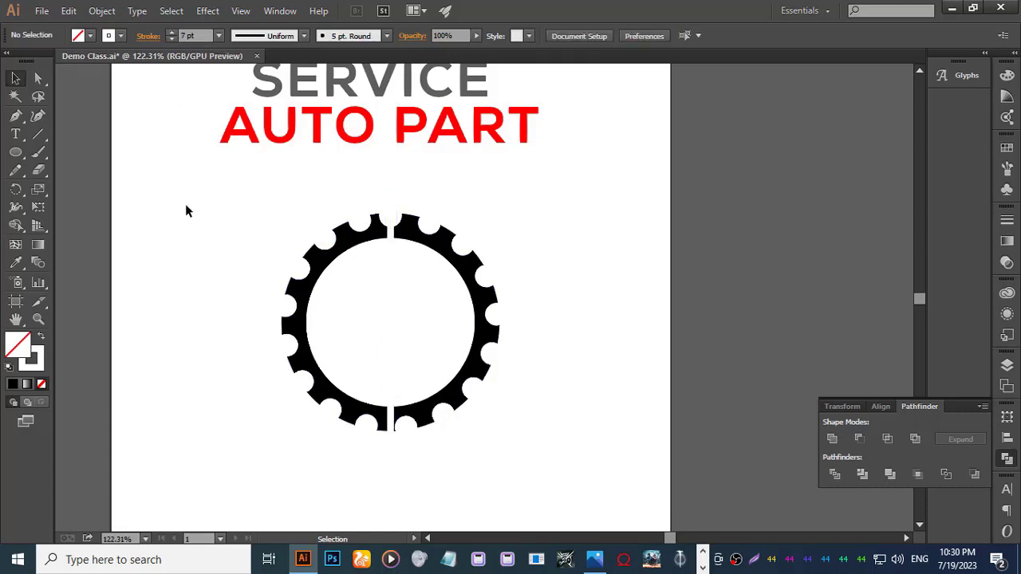
# Set the white vertical line's stroke weight to 5 pt and deselect it.
pyautogui.click(392, 311)
pyautogui.click(172, 38)
pyautogui.click(173, 38)
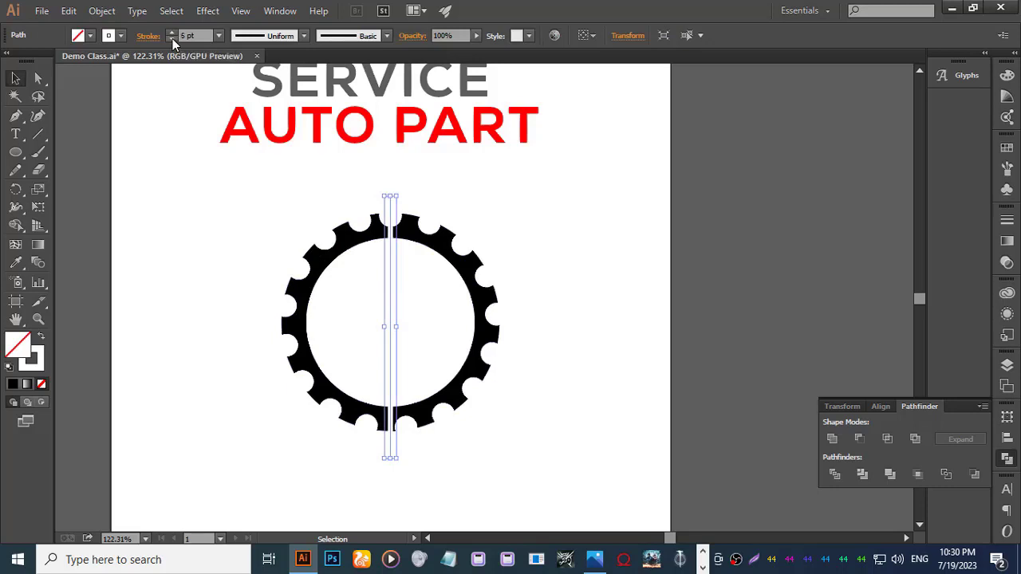
pyautogui.click(172, 38)
pyautogui.click(179, 151)
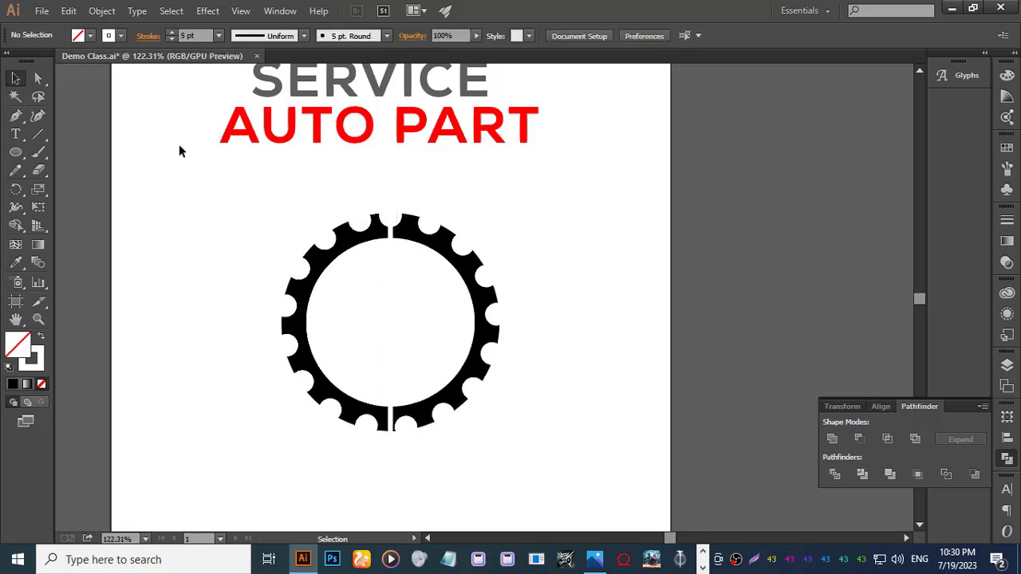
# Expand the fill and stroke of the white vertical line through the gear into a solid shape.
pyautogui.click(391, 287)
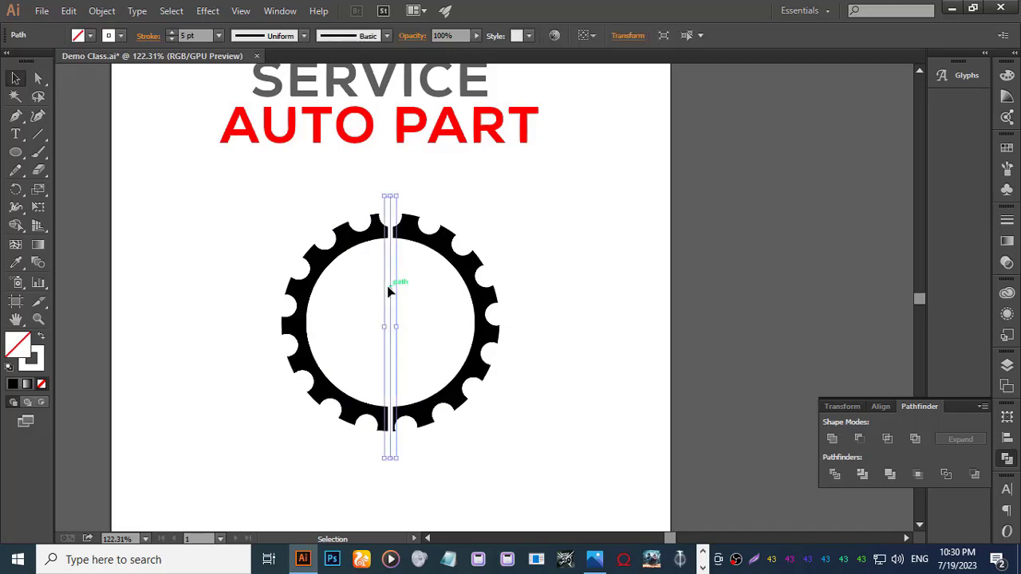
pyautogui.click(102, 11)
pyautogui.click(131, 170)
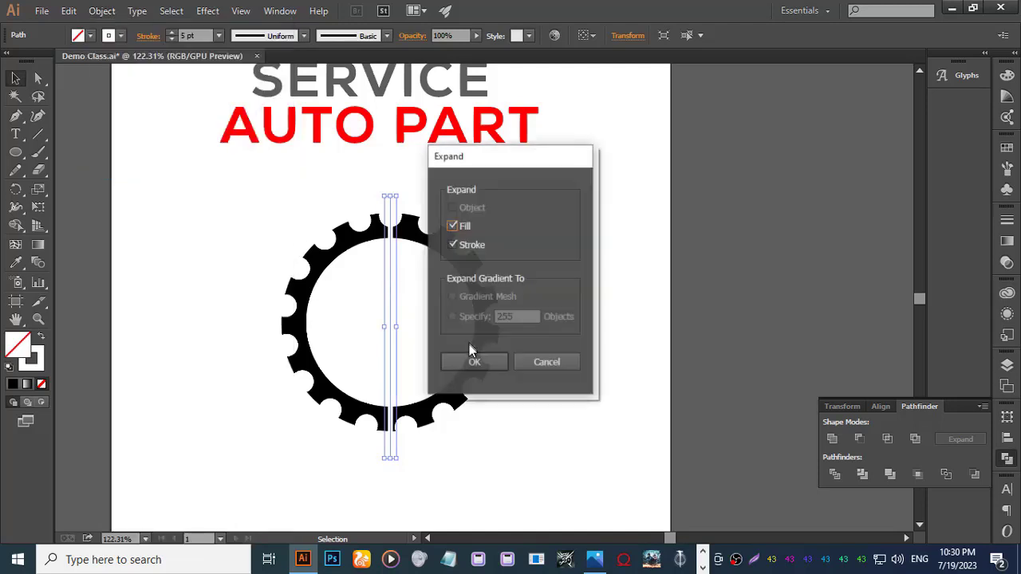
pyautogui.click(473, 361)
pyautogui.click(408, 324)
pyautogui.click(391, 311)
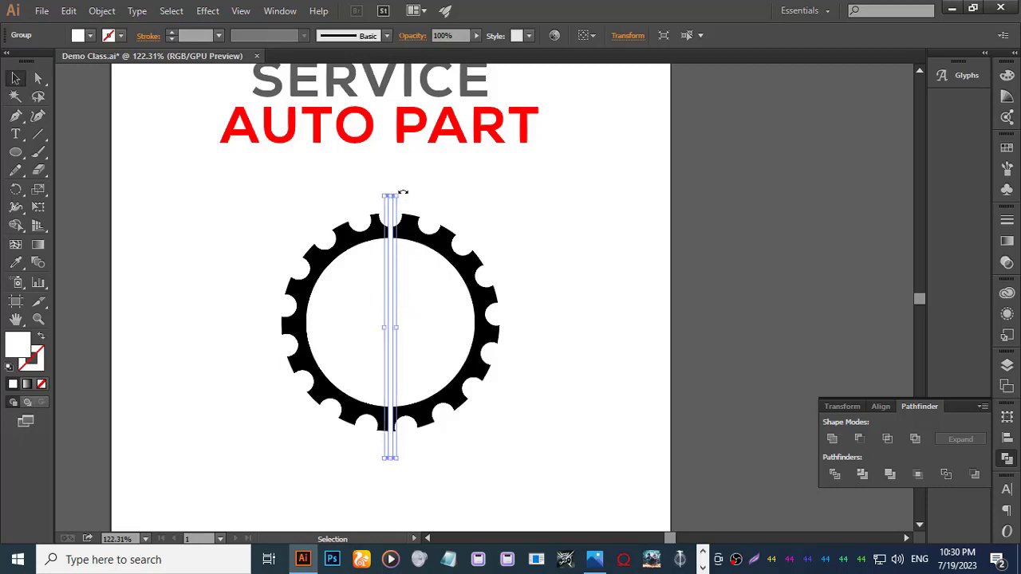
# Rotate a copy of the expanded white line by 90 degrees to form a cross that quarters the gear.
pyautogui.moveTo(402, 192); pyautogui.dragTo(488, 317)
pyautogui.moveTo(361, 281); pyautogui.dragTo(417, 351)
pyautogui.click(623, 271)
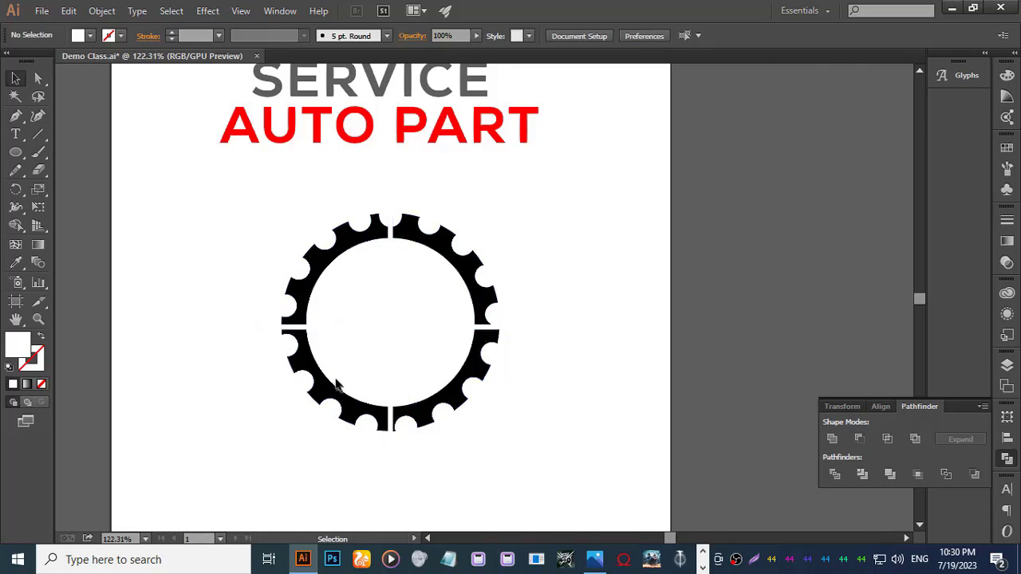
# Move the gear and its white cross lines off the artboard, between the page and the spare white shapes.
pyautogui.moveTo(200, 186); pyautogui.dragTo(566, 498)
pyautogui.click(579, 371)
pyautogui.press('z')
pyautogui.keyDown('alt'); pyautogui.click(568, 322); pyautogui.keyUp('alt')
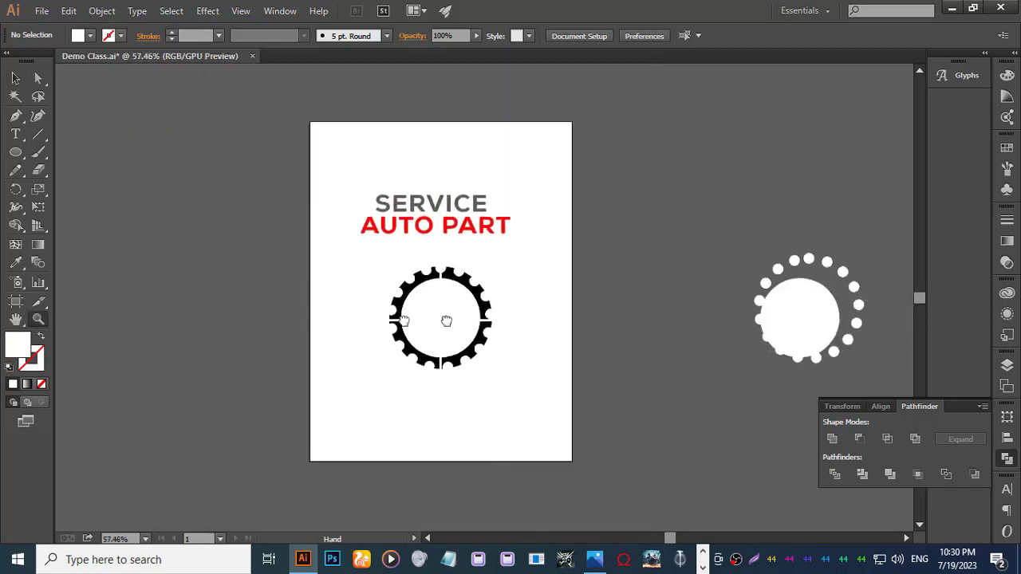
pyautogui.moveTo(444, 319); pyautogui.dragTo(263, 316)
pyautogui.click(15, 78)
pyautogui.moveTo(167, 240); pyautogui.dragTo(528, 345)
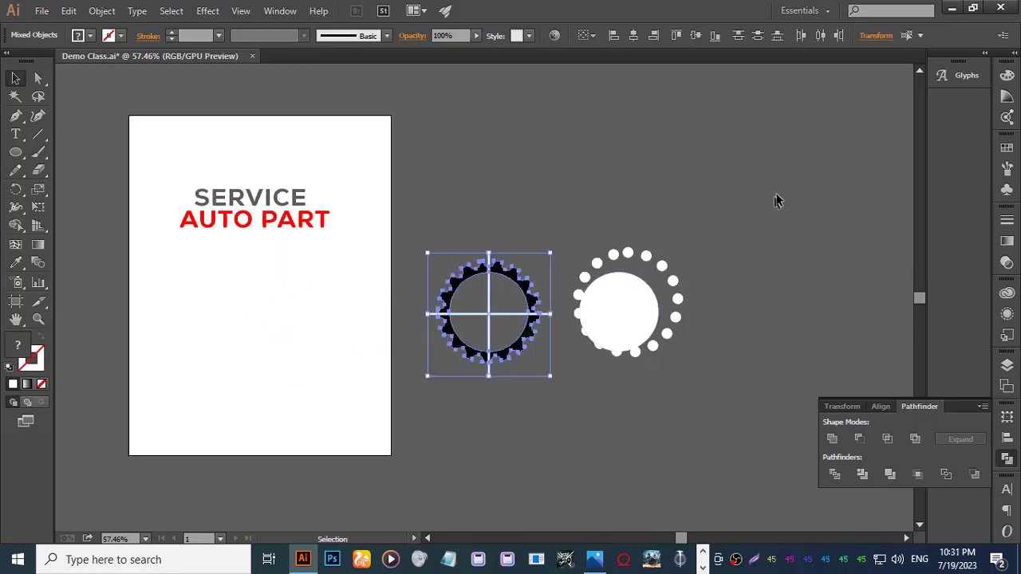
# Move the ring of small white dots away from the spare white circle so the two shapes stand apart.
pyautogui.moveTo(779, 192); pyautogui.dragTo(588, 395)
pyautogui.click(657, 436)
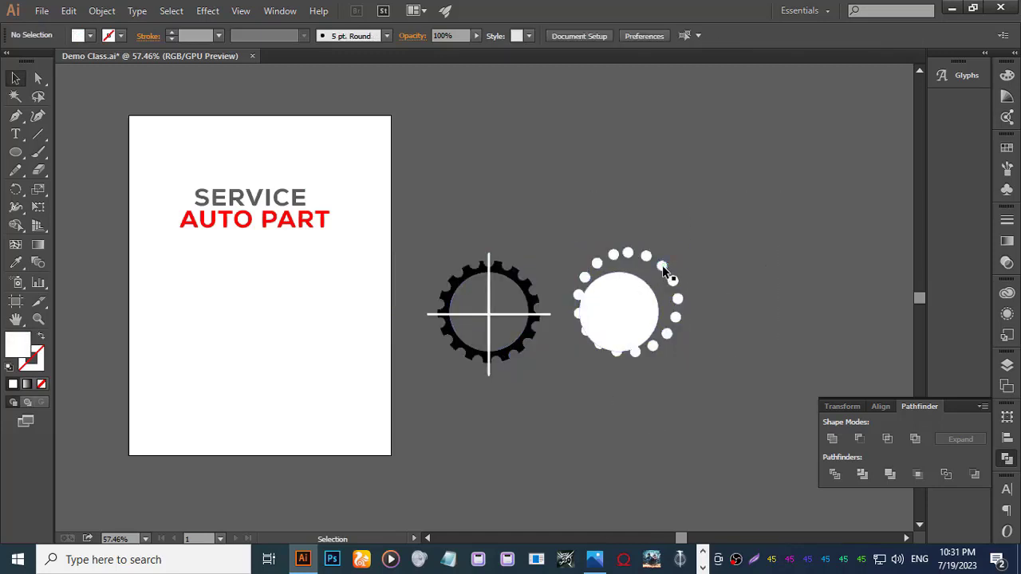
pyautogui.moveTo(662, 264); pyautogui.dragTo(785, 264)
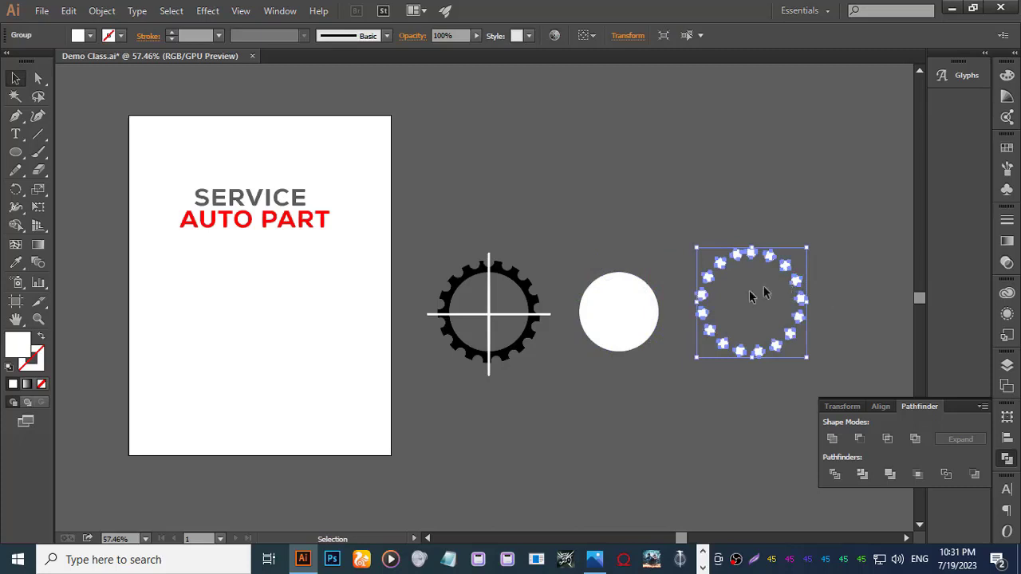
pyautogui.click(612, 408)
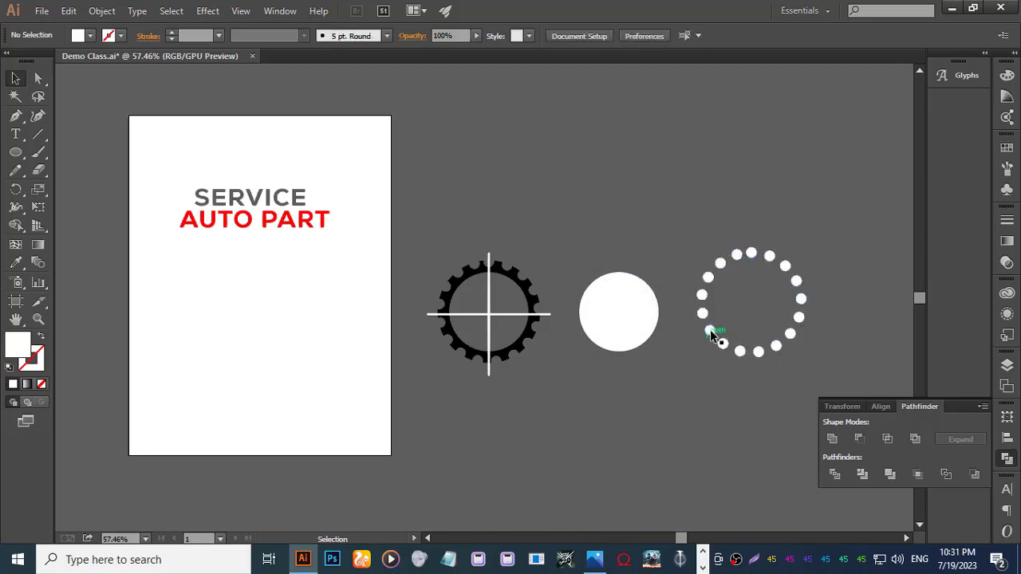
pyautogui.click(616, 323)
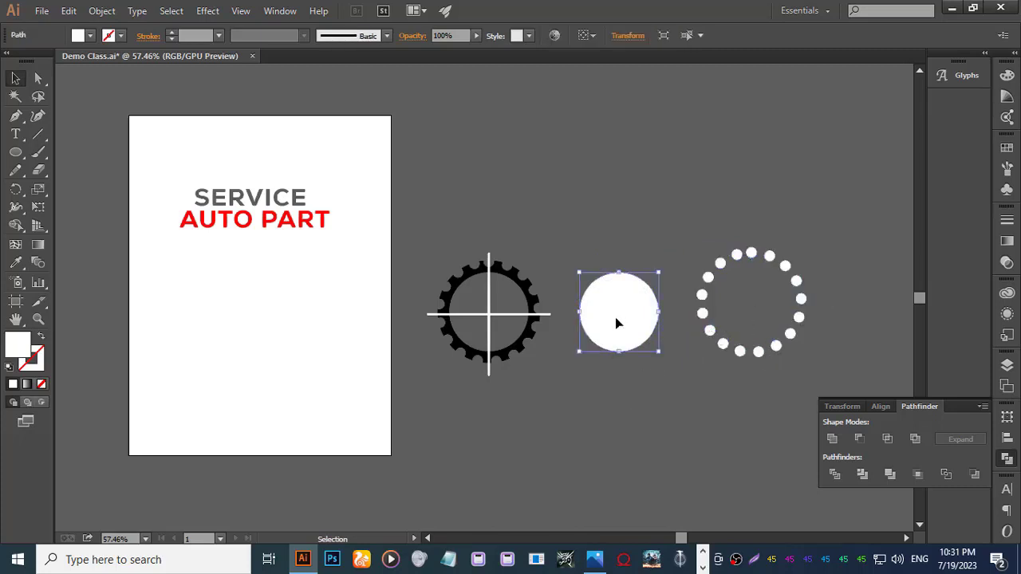
pyautogui.click(600, 387)
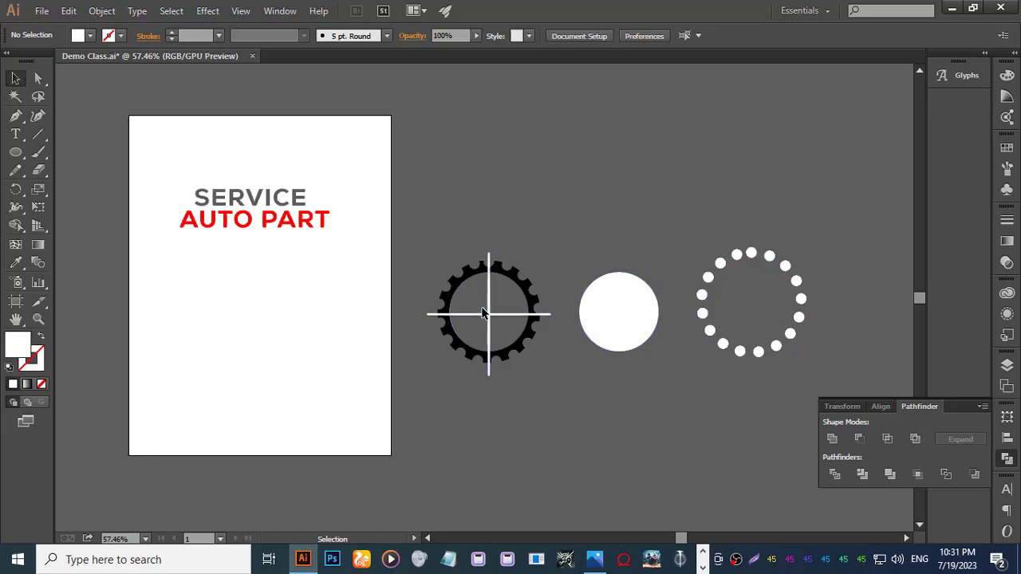
# Duplicate the two white cross lines into the empty area above the white circle and group the copy.
pyautogui.click(506, 327)
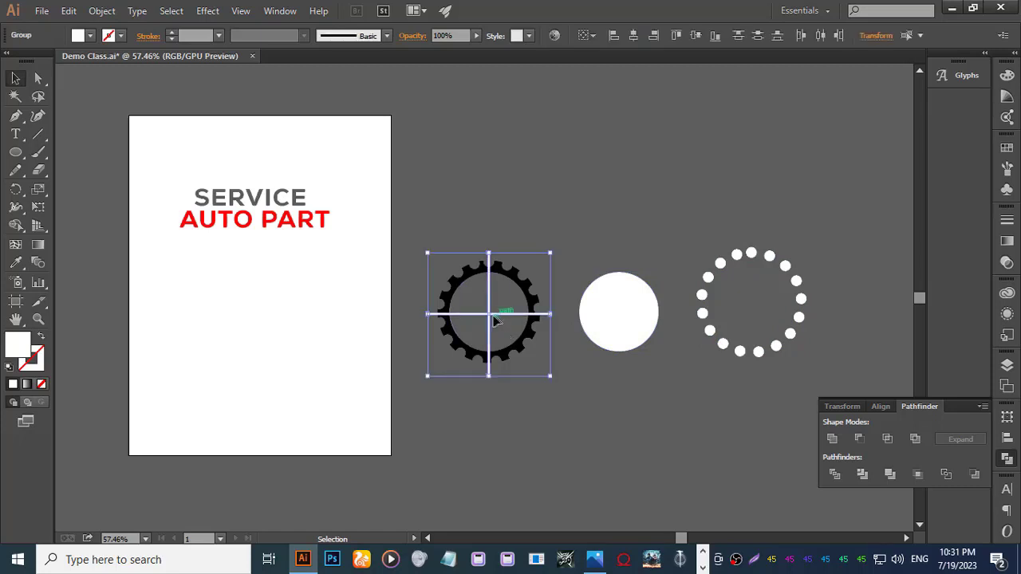
pyautogui.moveTo(491, 318); pyautogui.dragTo(654, 183)
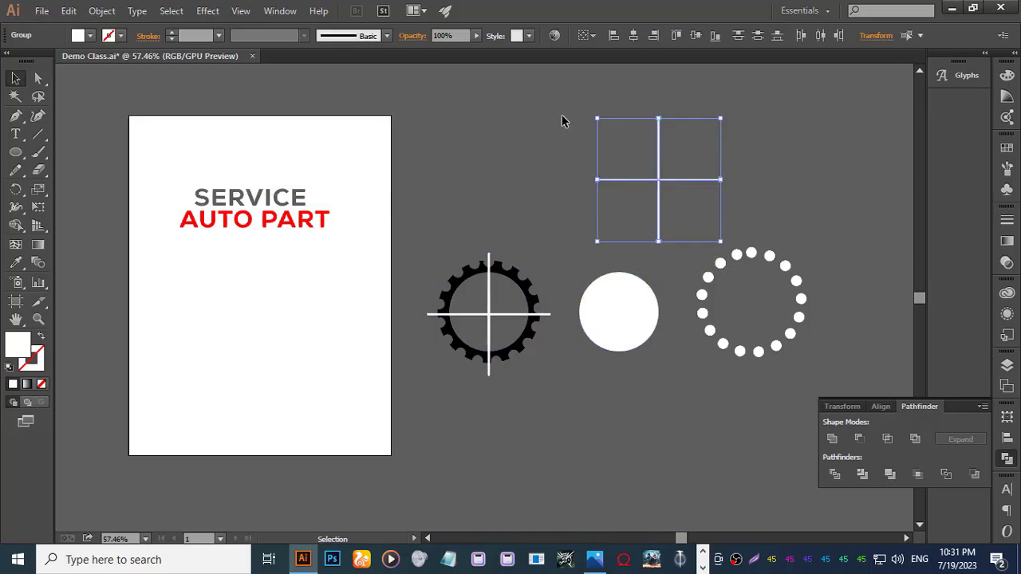
pyautogui.rightClick(675, 162)
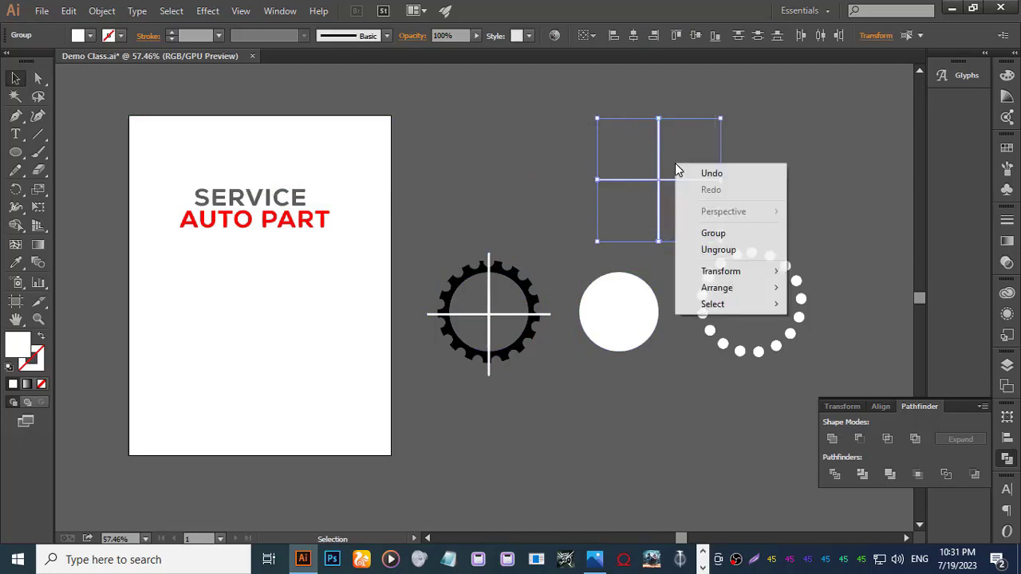
pyautogui.click(715, 233)
pyautogui.click(490, 221)
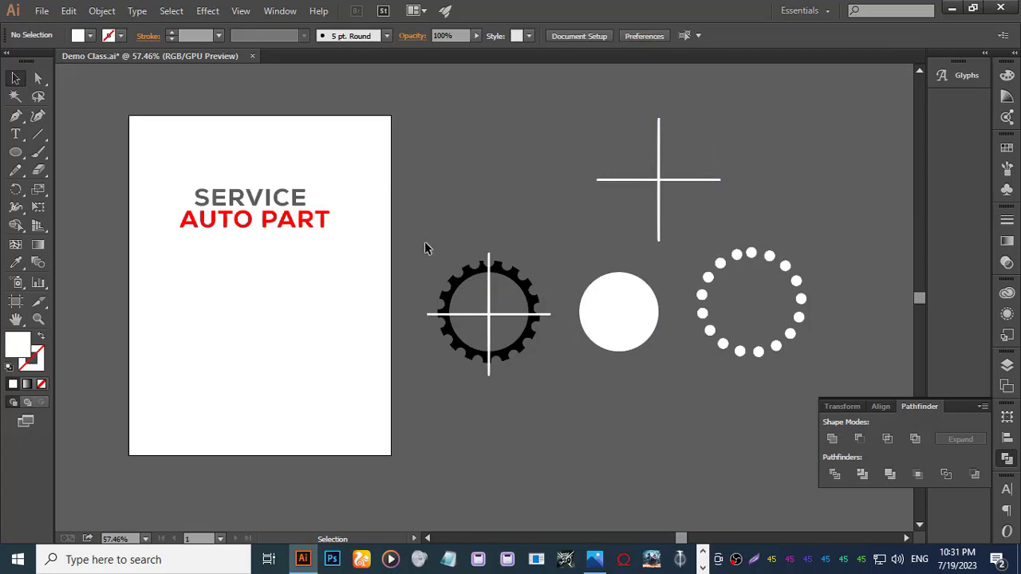
# Divide the gear with its white cross lines using Pathfinder Divide and ungroup the resulting pieces.
pyautogui.moveTo(421, 229); pyautogui.dragTo(550, 401)
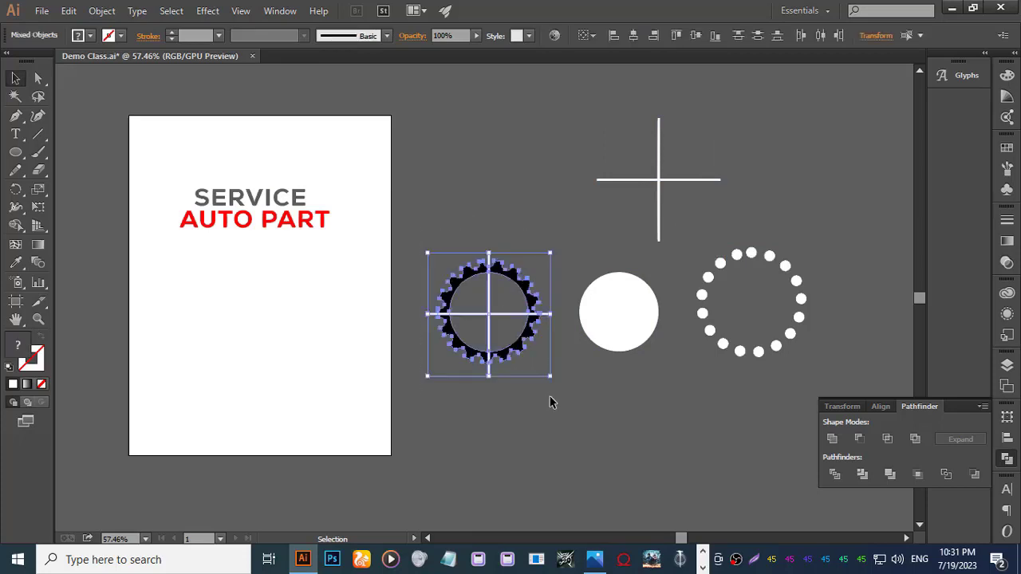
pyautogui.click(834, 473)
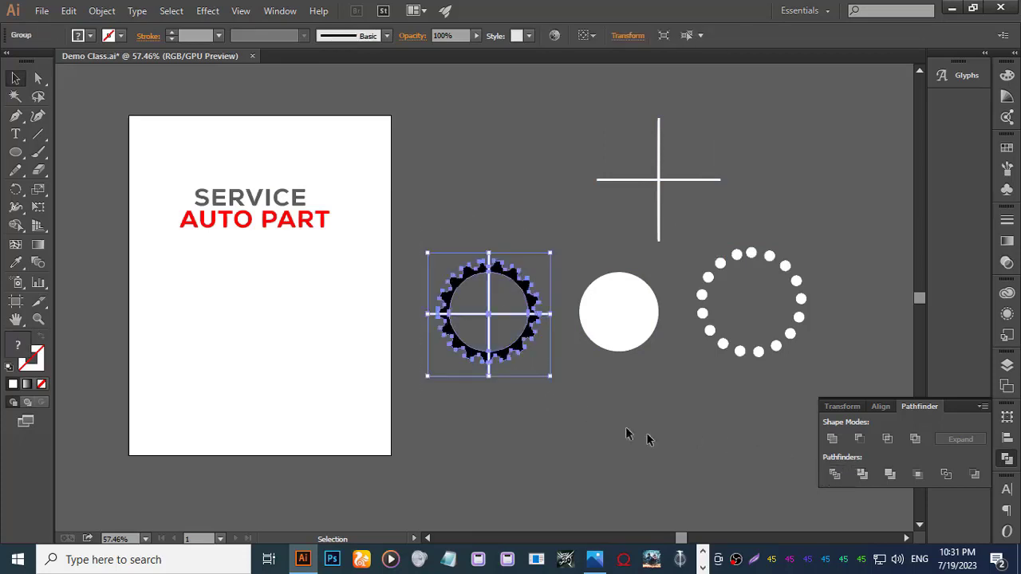
pyautogui.rightClick(507, 316)
pyautogui.click(545, 400)
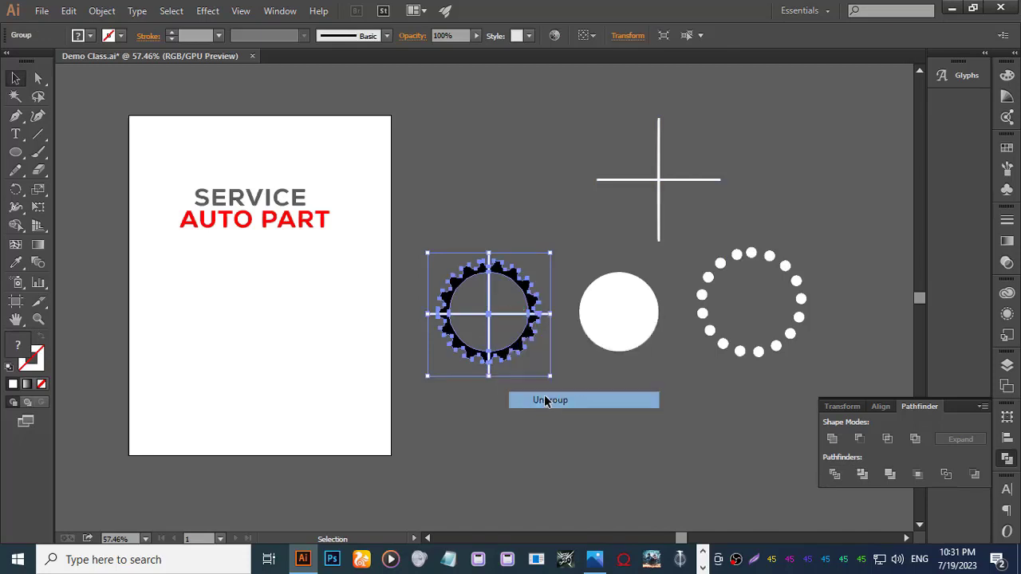
pyautogui.click(508, 415)
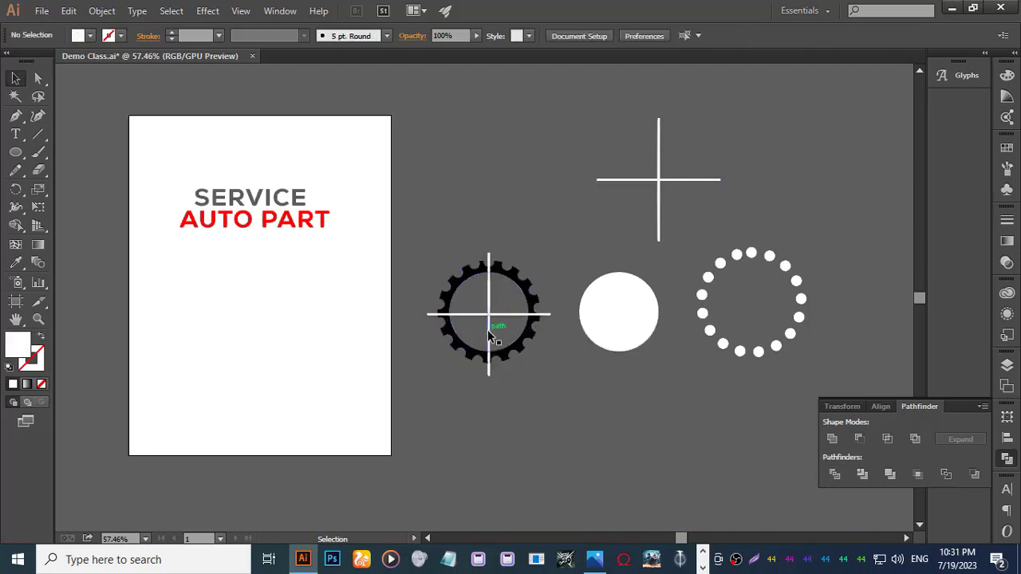
# Select all the white vertical and horizontal cross pieces over the gear and group them.
pyautogui.press('z')
pyautogui.moveTo(501, 311); pyautogui.dragTo(610, 263)
pyautogui.click(15, 78)
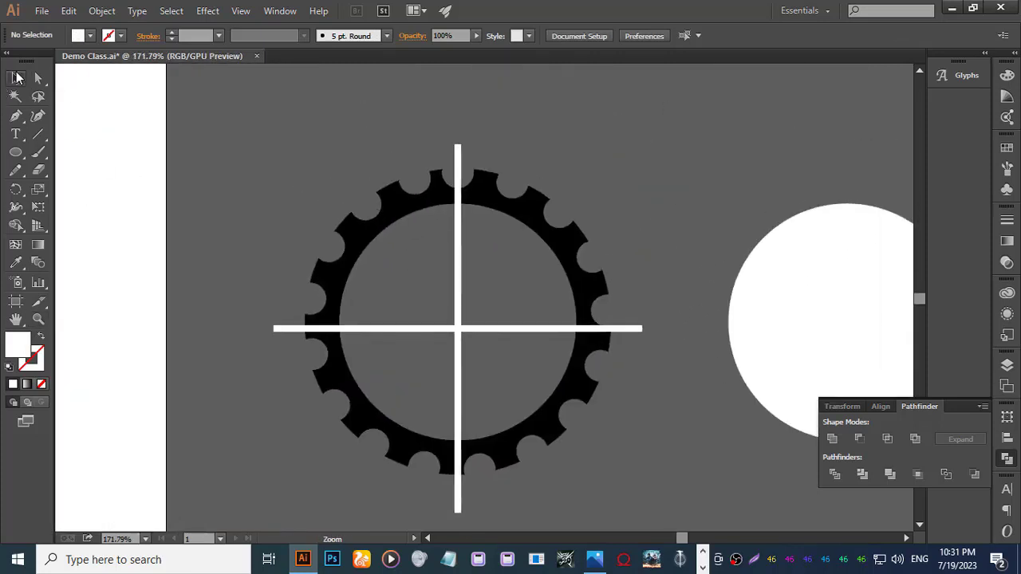
pyautogui.click(461, 162)
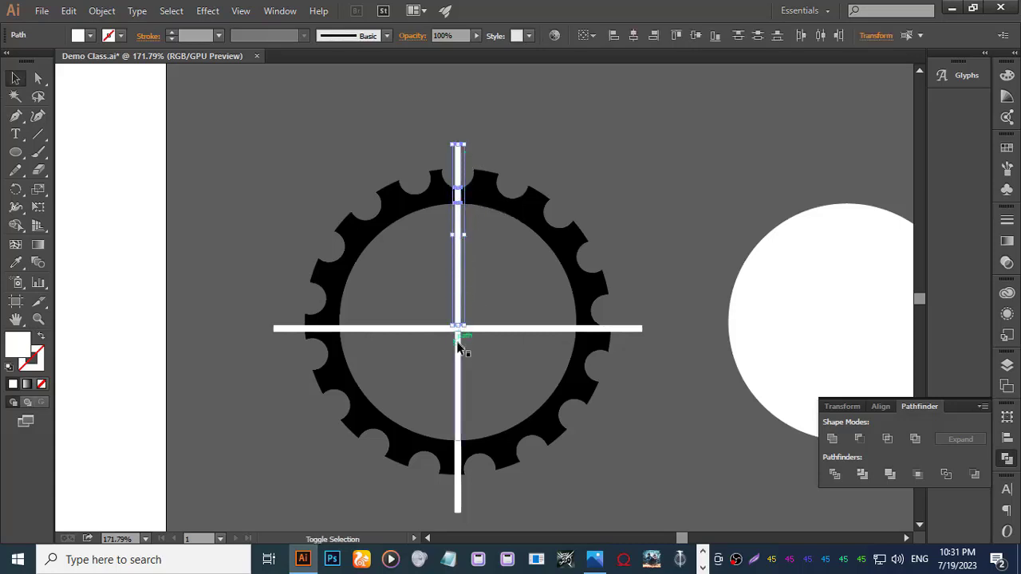
pyautogui.keyDown('shift'); pyautogui.click(460, 375); pyautogui.keyUp('shift')
pyautogui.keyDown('shift'); pyautogui.click(458, 485); pyautogui.keyUp('shift')
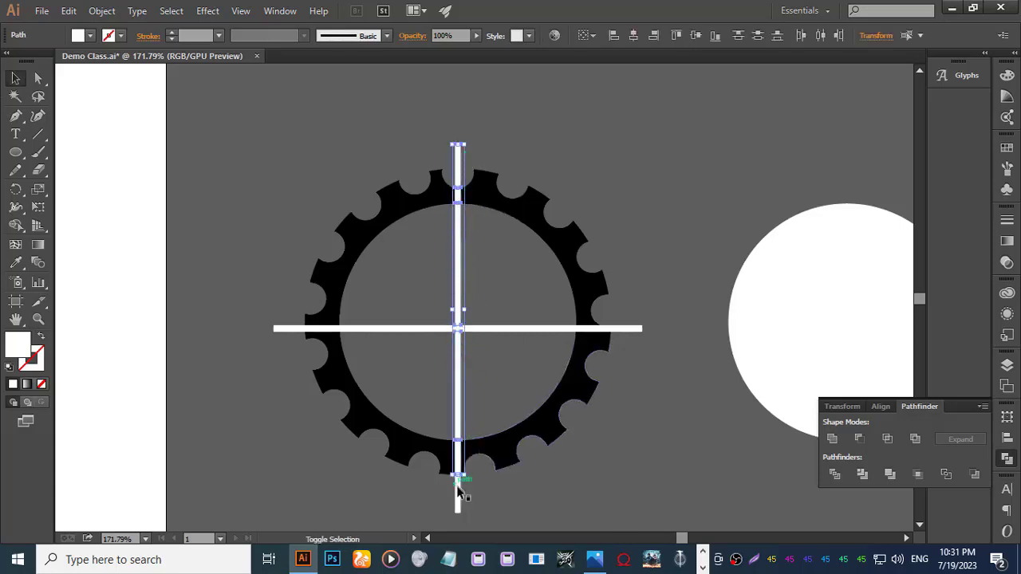
pyautogui.keyDown('shift'); pyautogui.click(634, 328); pyautogui.keyUp('shift')
pyautogui.keyDown('shift'); pyautogui.click(568, 328); pyautogui.keyUp('shift')
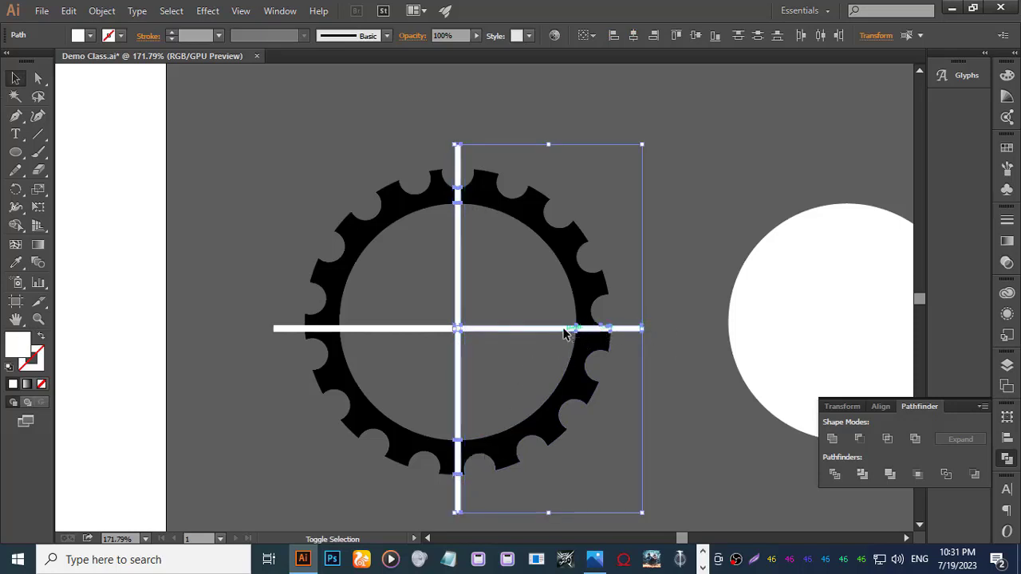
pyautogui.keyDown('shift'); pyautogui.click(431, 328); pyautogui.keyUp('shift')
pyautogui.keyDown('shift'); pyautogui.click(325, 334); pyautogui.keyUp('shift')
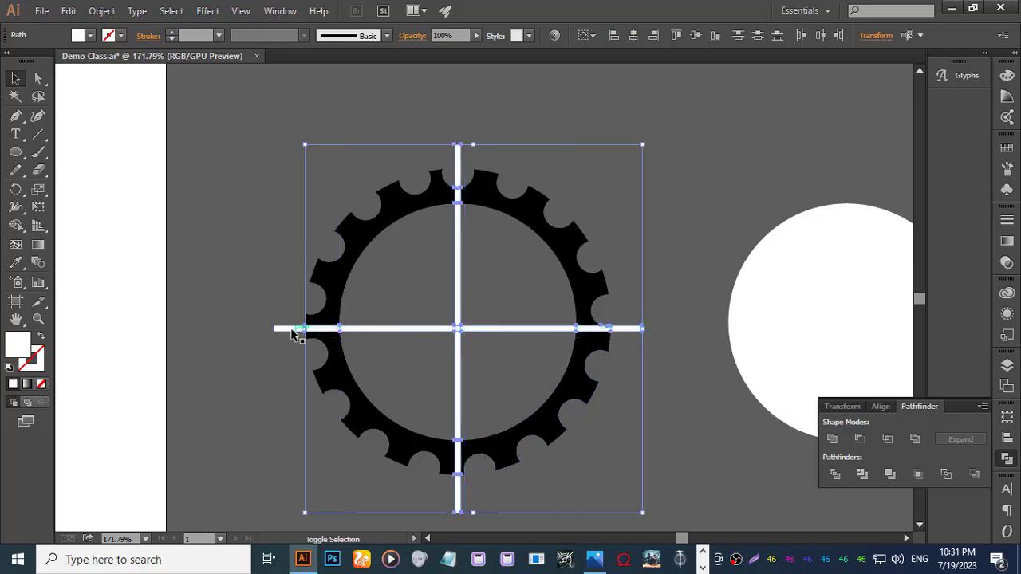
pyautogui.keyDown('shift'); pyautogui.click(295, 330); pyautogui.keyUp('shift')
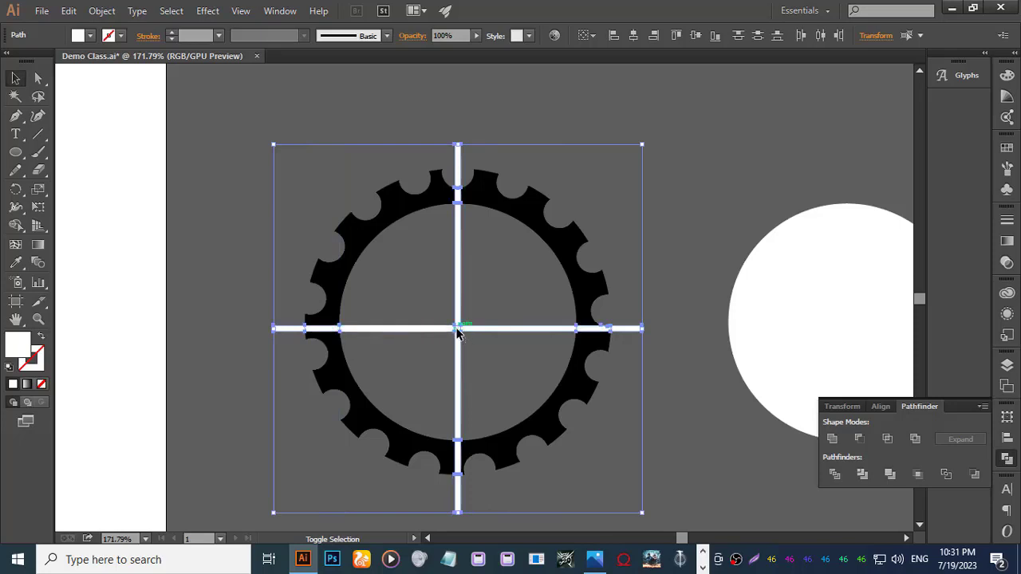
pyautogui.press('a')
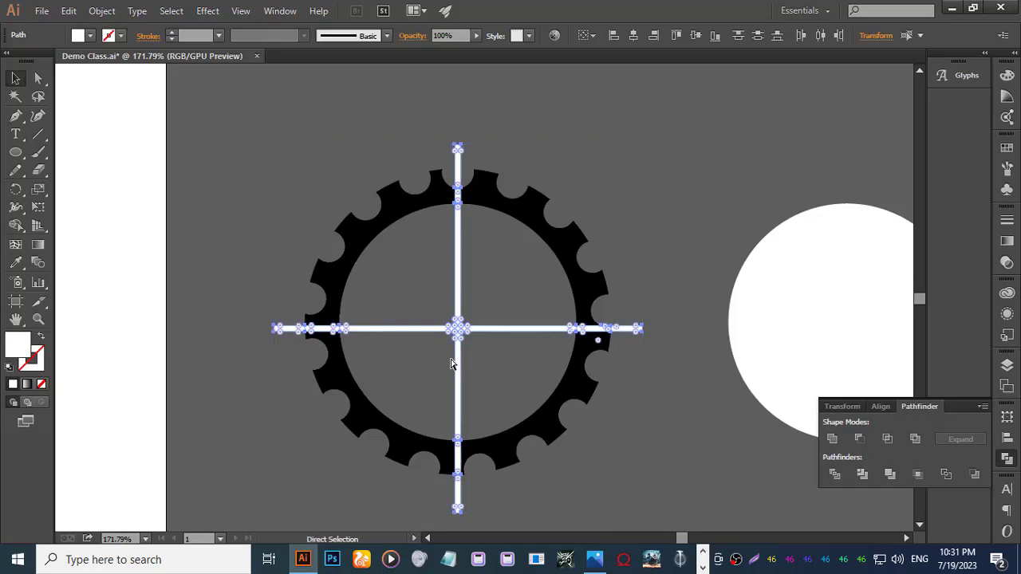
pyautogui.press('v')
pyautogui.hotkey('ctrl', 'g')
# Move the grouped white cross pieces out of the gear into the empty area below it, leaving gaps between the quarters.
pyautogui.moveTo(553, 303); pyautogui.dragTo(496, 299)
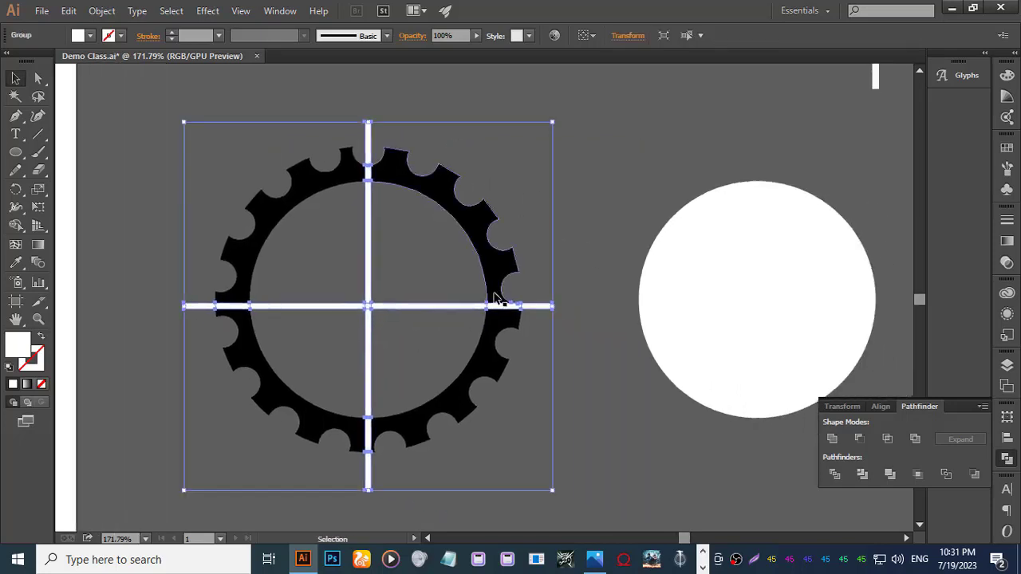
pyautogui.scroll(-4, 702, 268)
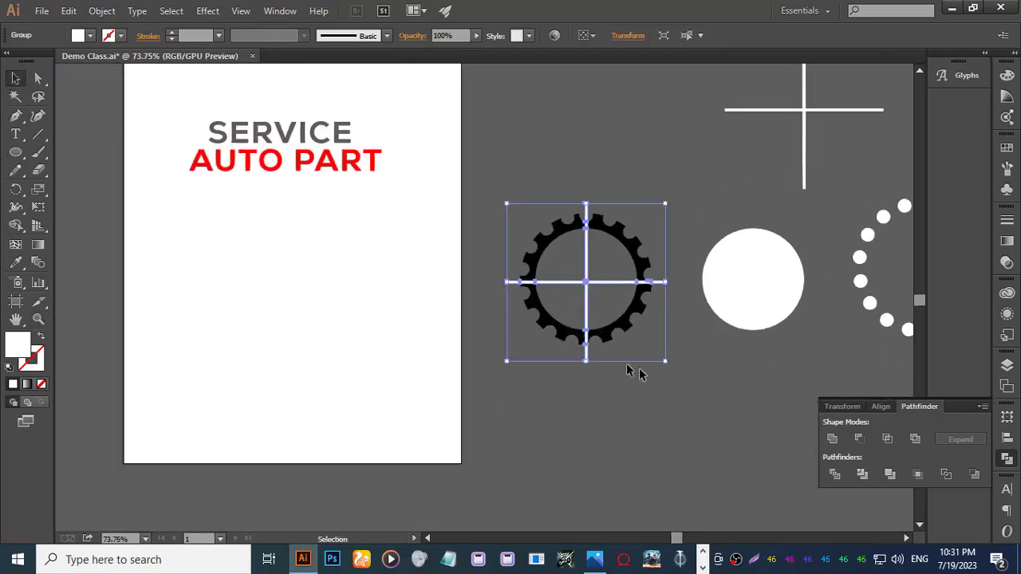
pyautogui.moveTo(586, 359); pyautogui.dragTo(604, 496)
pyautogui.click(677, 424)
pyautogui.moveTo(590, 433); pyautogui.dragTo(702, 459)
pyautogui.click(588, 417)
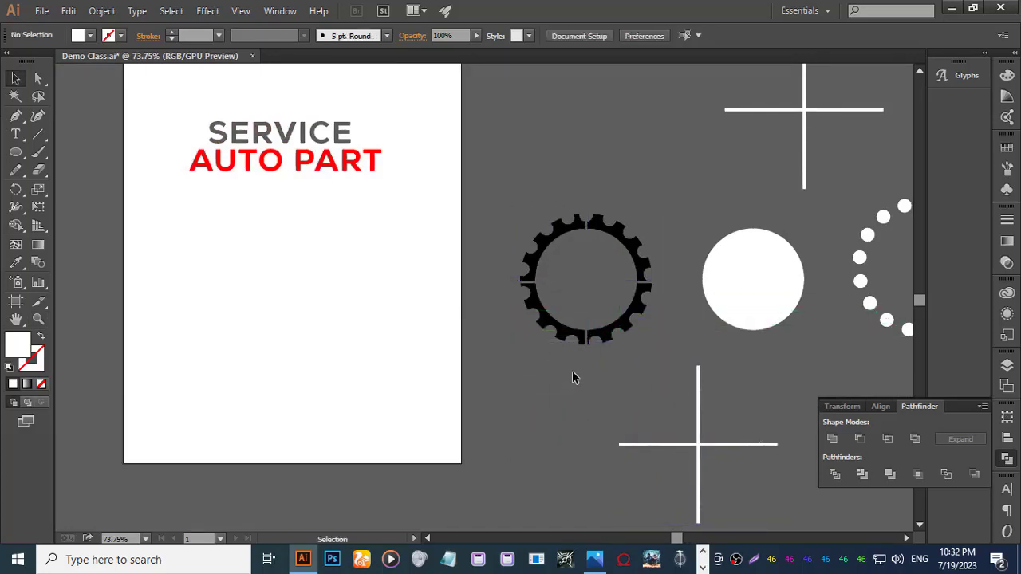
# Check the division of the gear by selecting its lower-right quarter and then all of its pieces.
pyautogui.moveTo(603, 347); pyautogui.dragTo(620, 335)
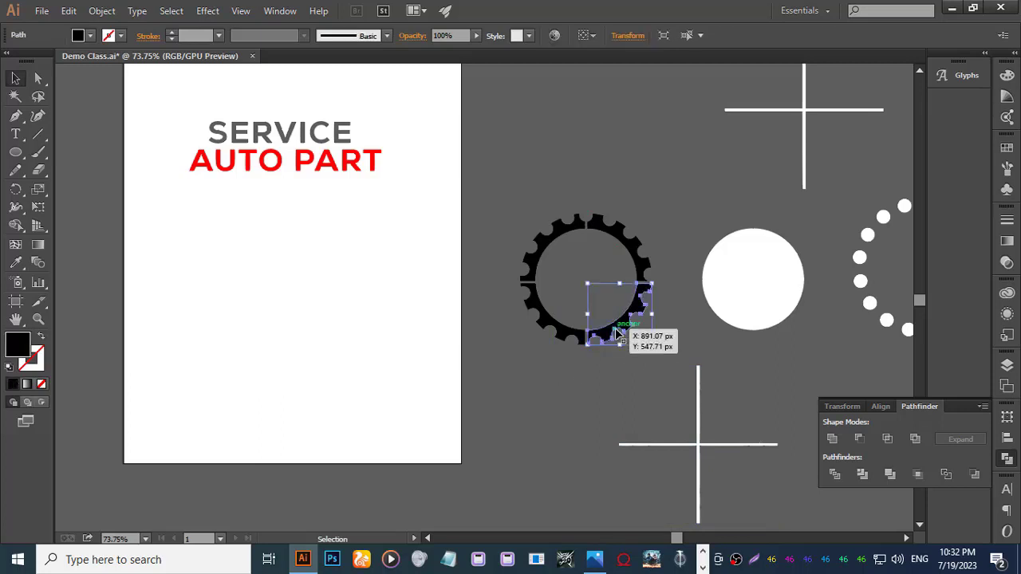
pyautogui.click(543, 381)
pyautogui.moveTo(508, 197); pyautogui.dragTo(666, 384)
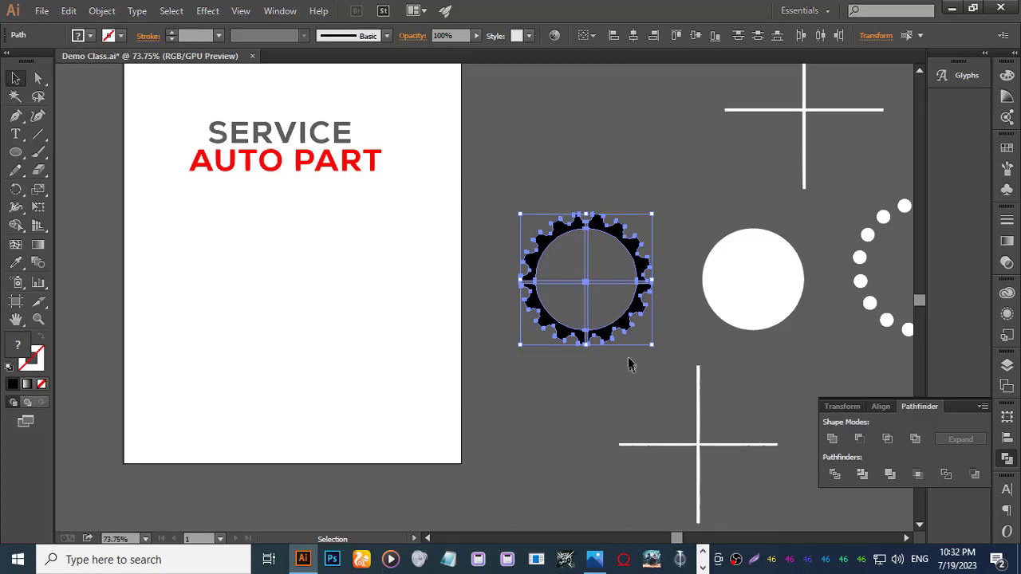
pyautogui.click(484, 311)
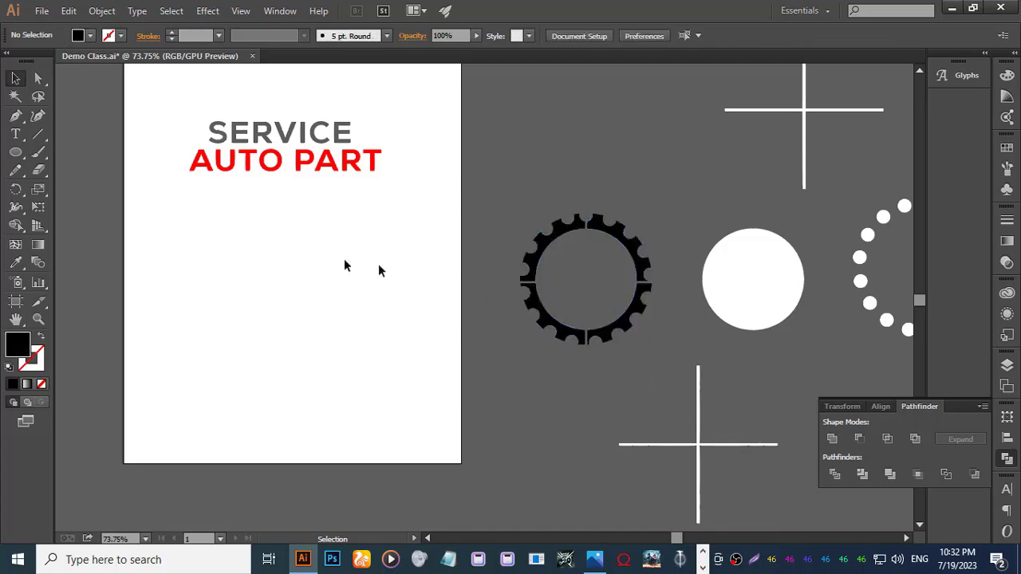
# Select all the unfilled leftover quarter-circle paths inside the gear ring with the Magic Wand and delete them.
pyautogui.click(574, 281)
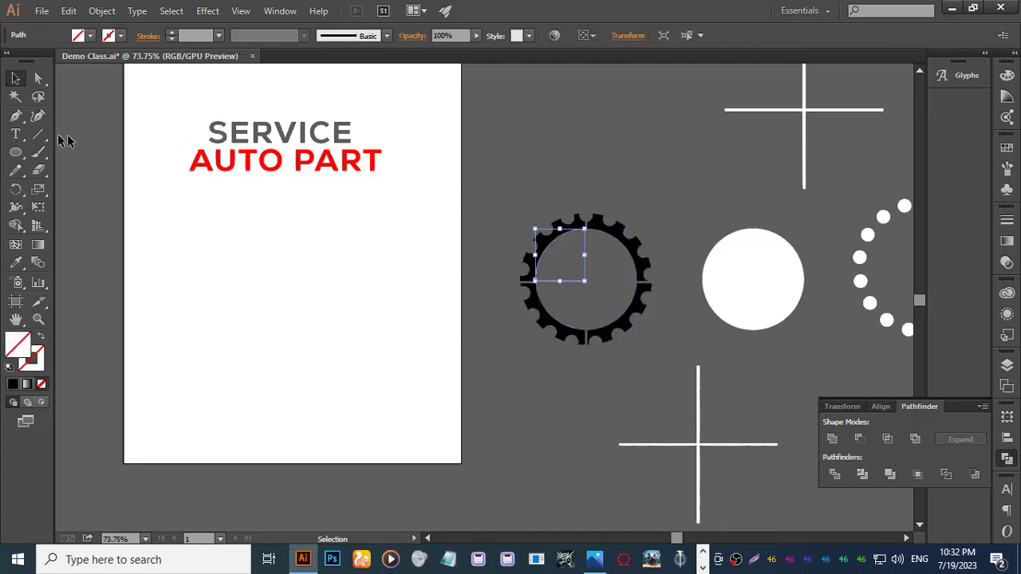
pyautogui.click(15, 96)
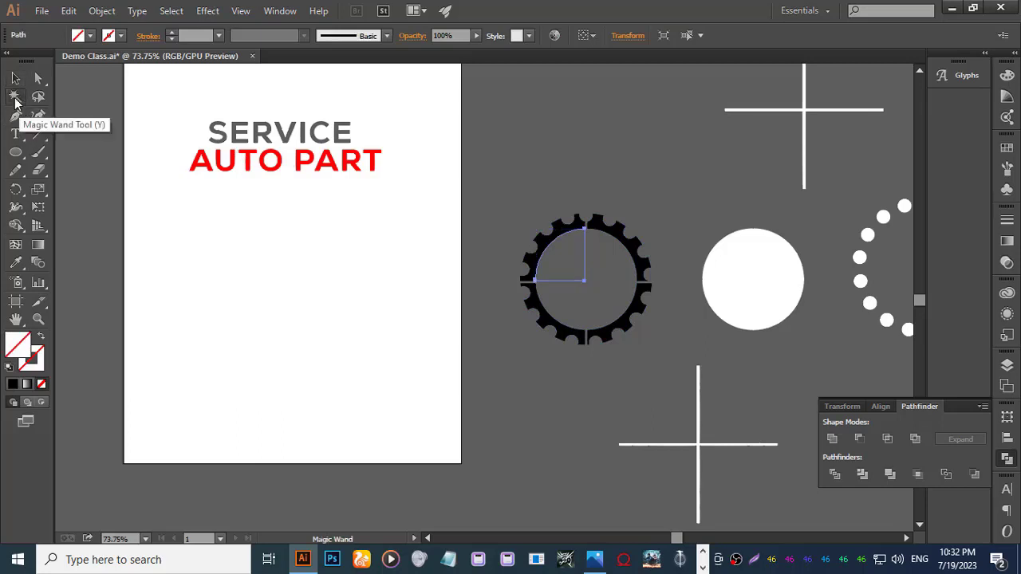
pyautogui.click(585, 283)
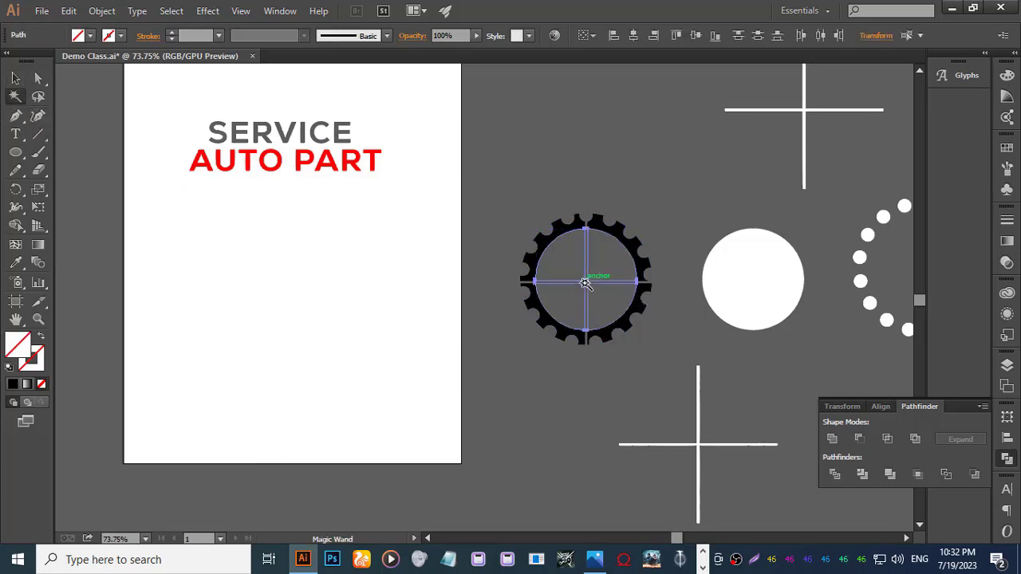
pyautogui.press('Delete')
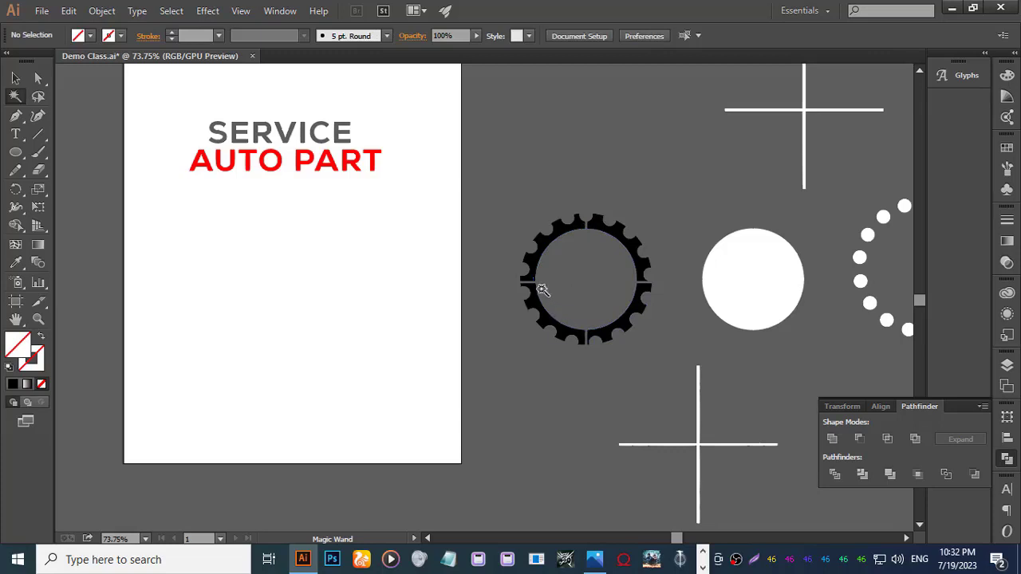
pyautogui.press('v')
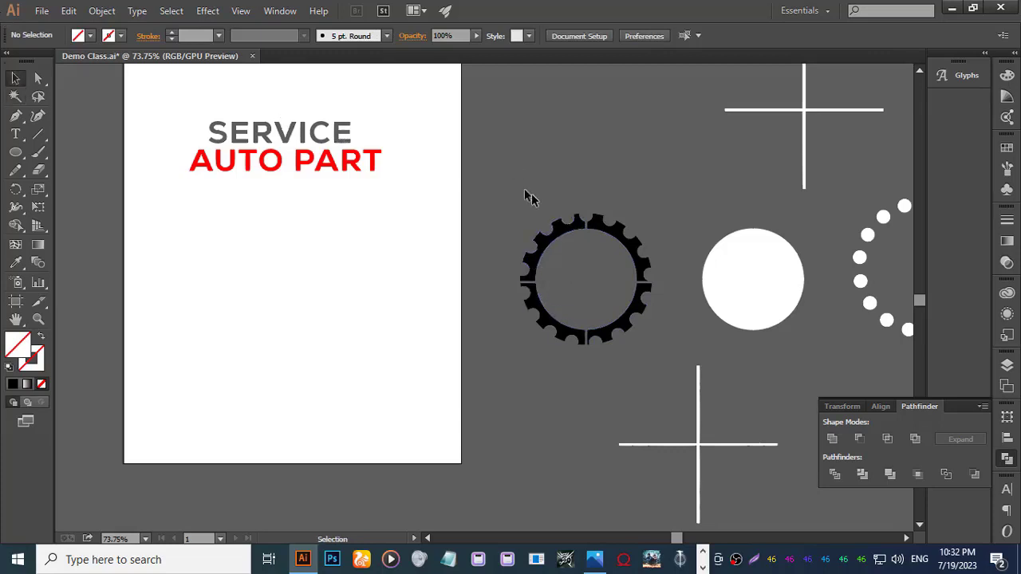
# Select all four gear quarters and inspect their outlines and the gaps between them up close.
pyautogui.moveTo(504, 178); pyautogui.dragTo(670, 380)
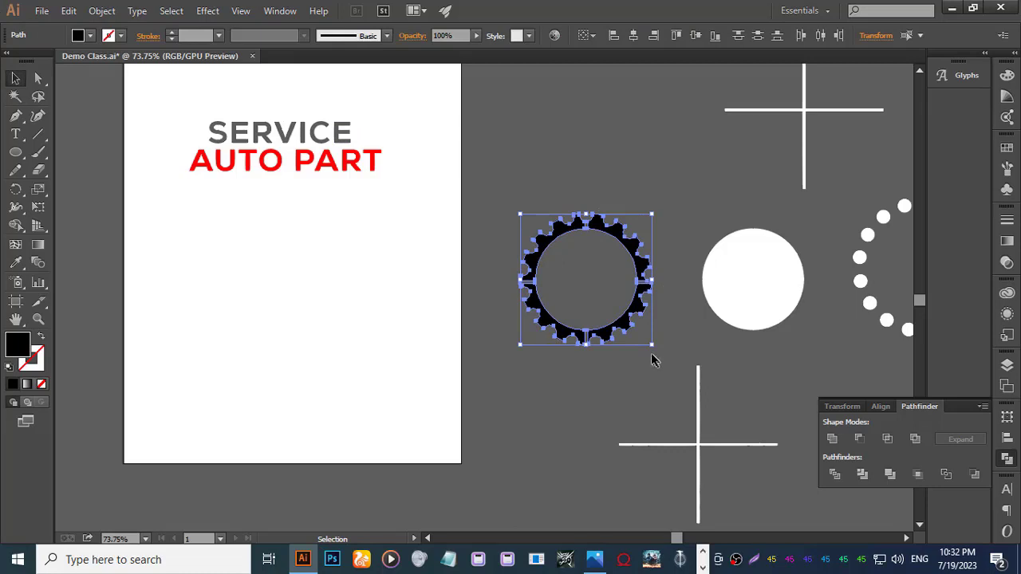
pyautogui.press('z')
pyautogui.moveTo(588, 289); pyautogui.dragTo(735, 286)
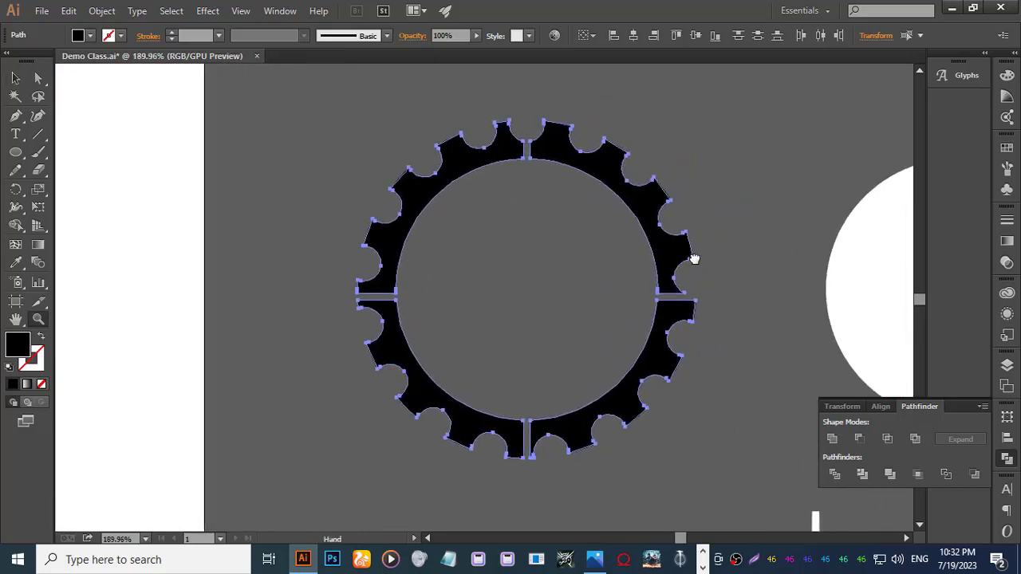
pyautogui.moveTo(501, 314); pyautogui.dragTo(534, 313)
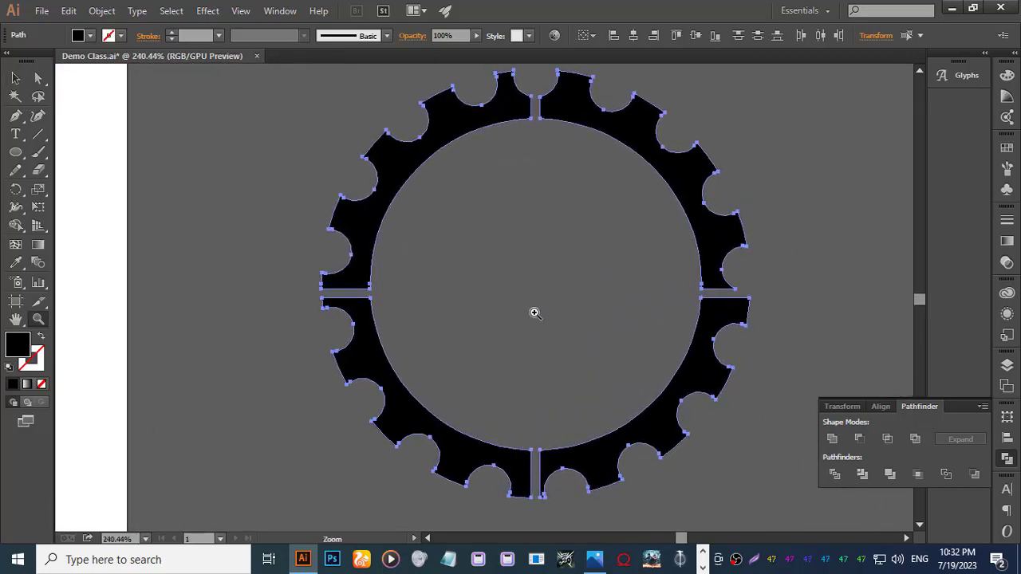
pyautogui.press('v')
pyautogui.click(504, 323)
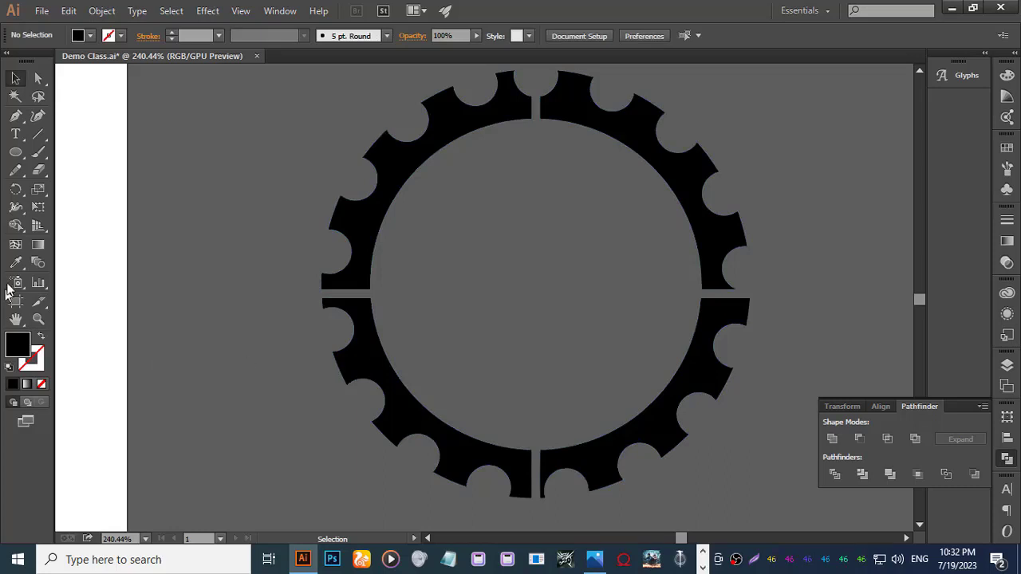
# Examine the tooth edges of the gear's lower-left quarter at very high magnification to judge their vector sharpness.
pyautogui.click(37, 319)
pyautogui.moveTo(326, 360); pyautogui.dragTo(766, 305)
pyautogui.moveTo(474, 333); pyautogui.dragTo(742, 301)
pyautogui.moveTo(267, 272); pyautogui.dragTo(517, 237)
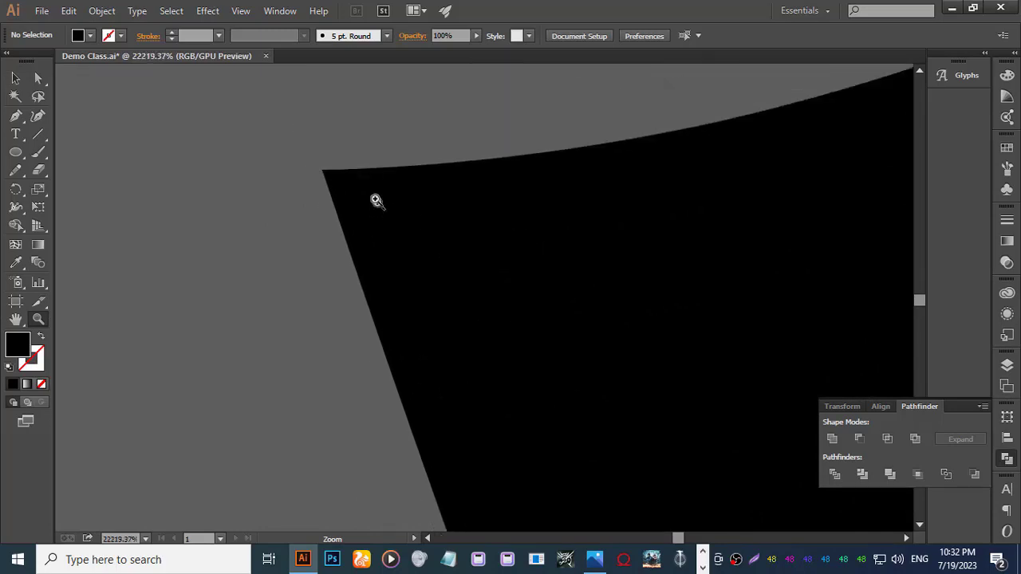
pyautogui.moveTo(296, 180); pyautogui.dragTo(689, 146)
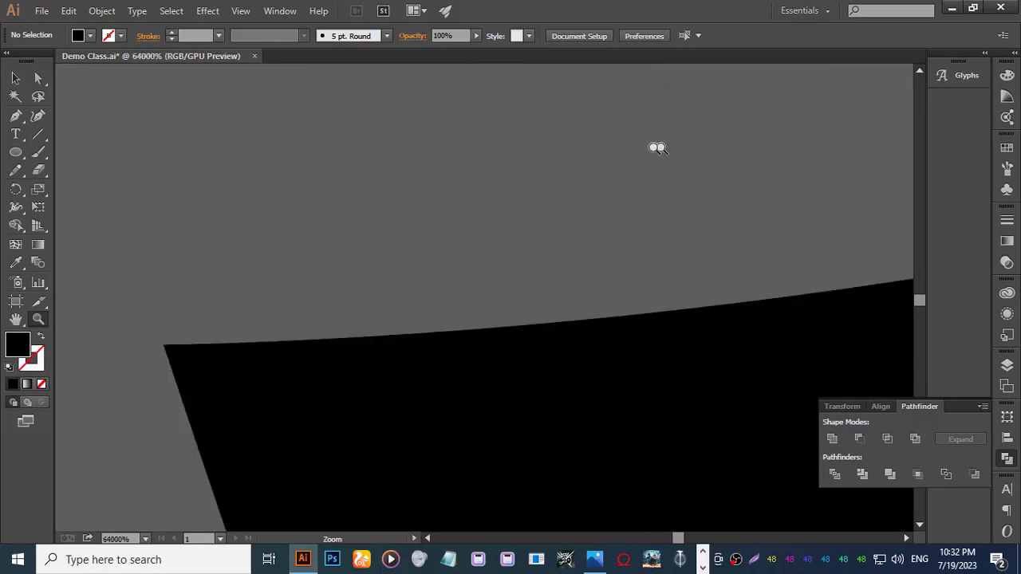
pyautogui.moveTo(755, 277); pyautogui.dragTo(645, 356)
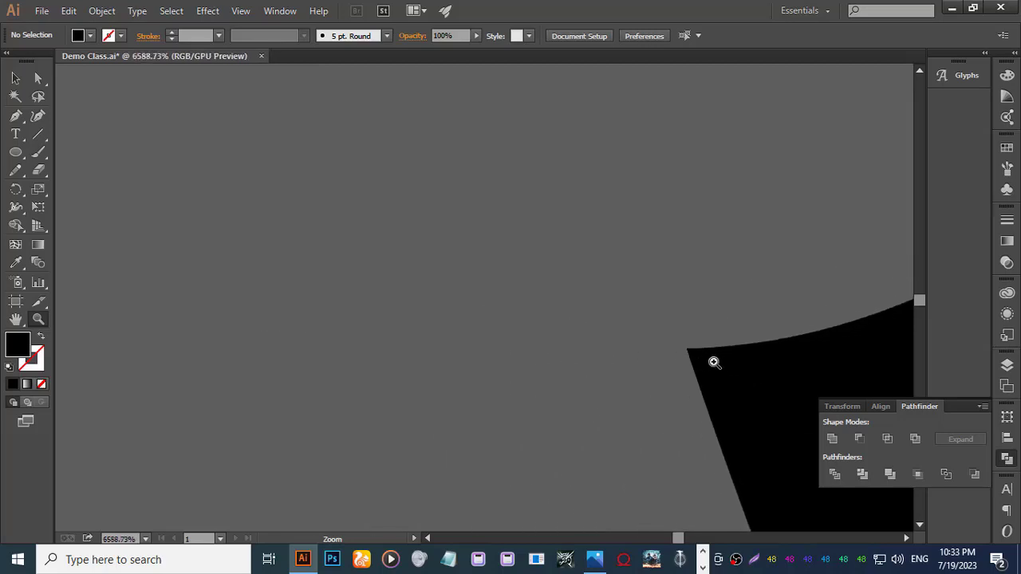
pyautogui.moveTo(713, 360); pyautogui.dragTo(624, 247)
pyautogui.moveTo(741, 215); pyautogui.dragTo(461, 279)
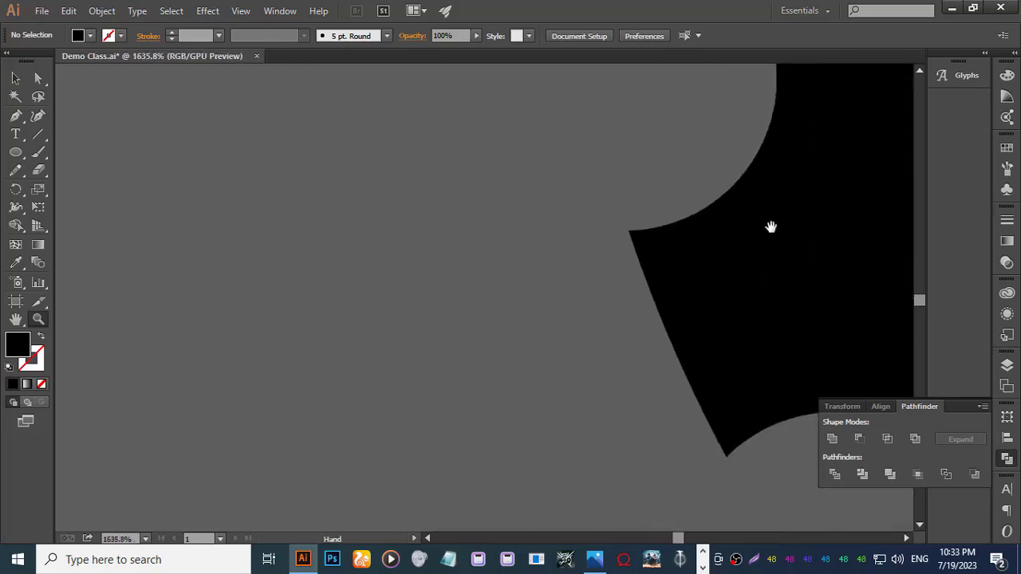
pyautogui.moveTo(768, 228); pyautogui.dragTo(444, 315)
pyautogui.moveTo(730, 225); pyautogui.dragTo(426, 296)
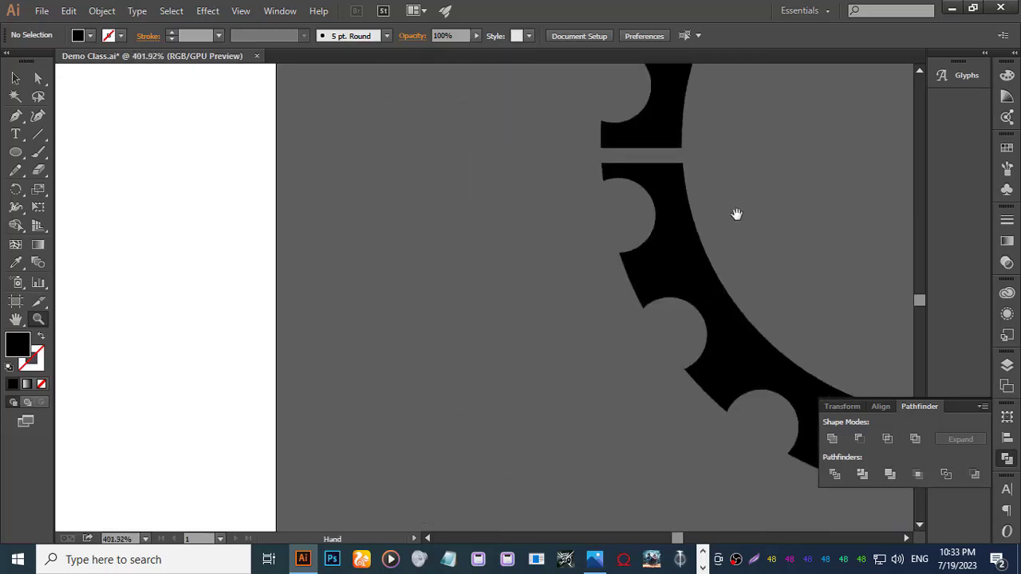
pyautogui.moveTo(736, 215); pyautogui.dragTo(455, 317)
pyautogui.moveTo(699, 248); pyautogui.dragTo(461, 298)
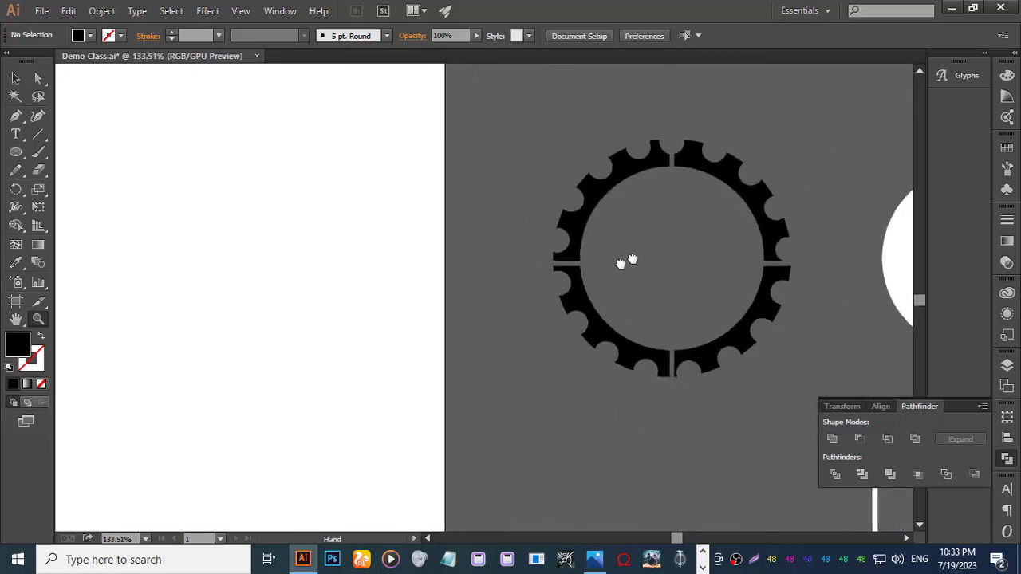
pyautogui.moveTo(597, 278); pyautogui.dragTo(573, 284)
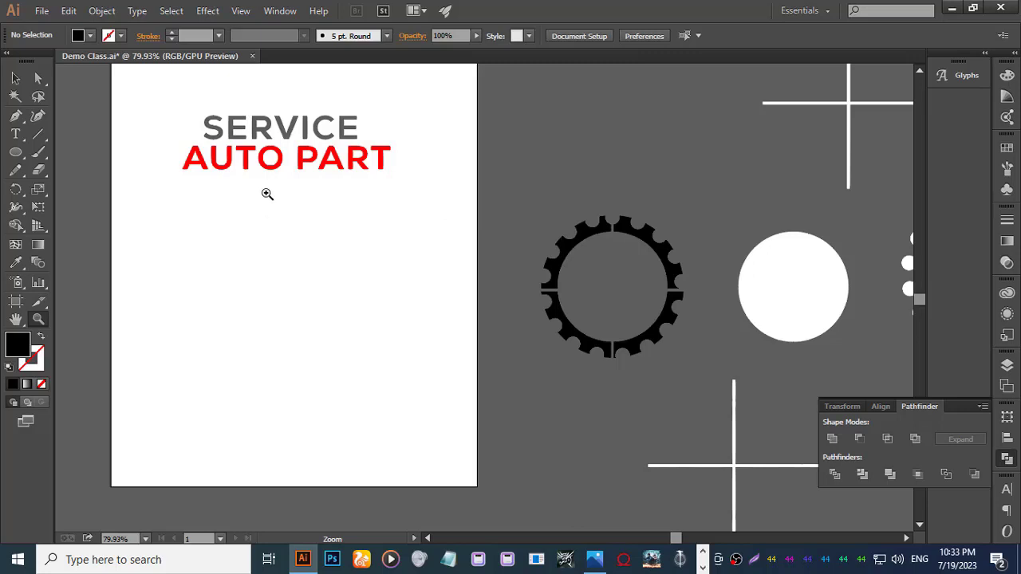
# Examine the edges of the red AUTO lettering at high magnification.
pyautogui.moveTo(231, 174); pyautogui.dragTo(677, 130)
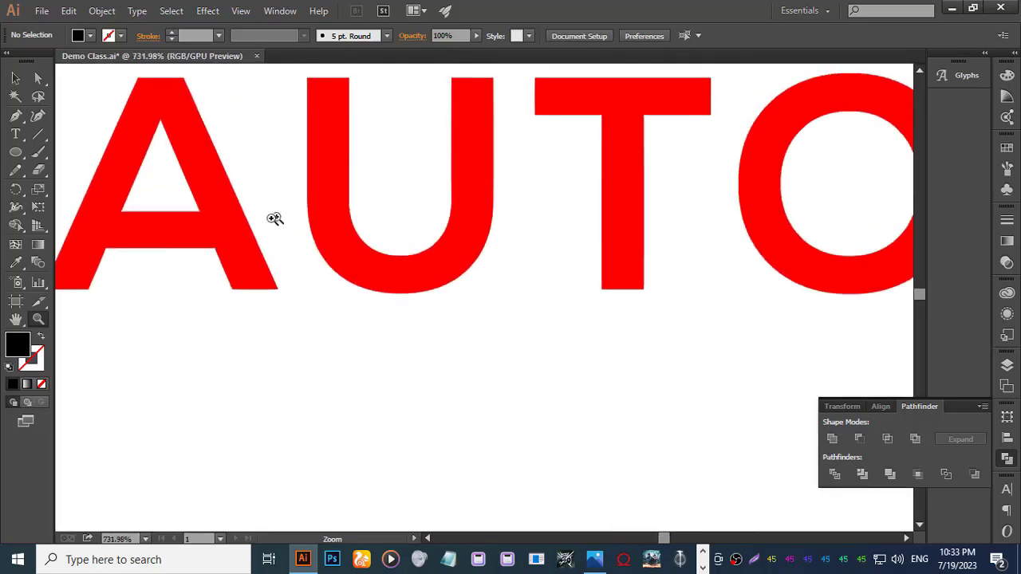
pyautogui.moveTo(274, 219); pyautogui.dragTo(673, 198)
pyautogui.moveTo(581, 262); pyautogui.dragTo(759, 253)
pyautogui.moveTo(693, 260); pyautogui.dragTo(403, 276)
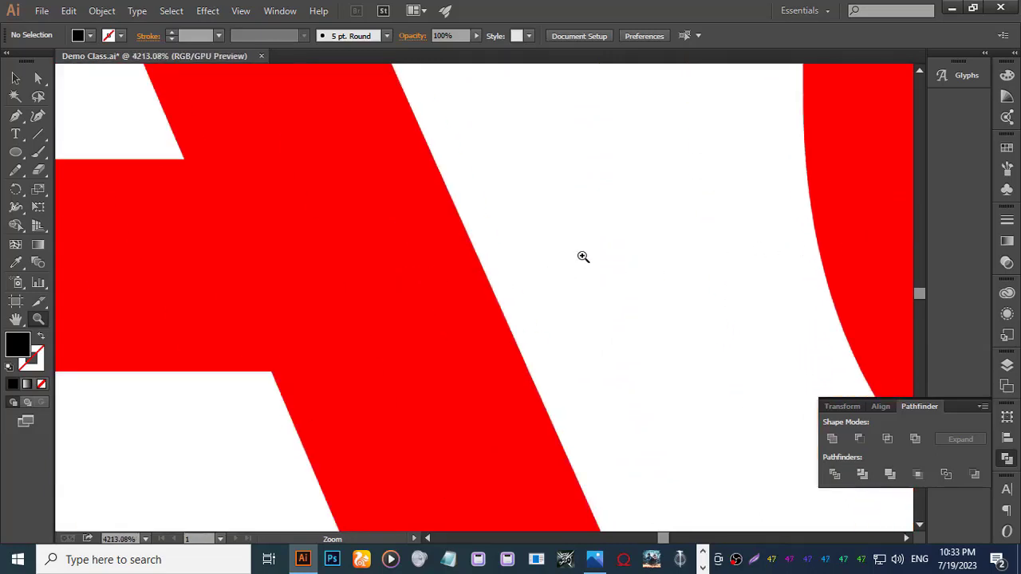
pyautogui.moveTo(583, 257); pyautogui.dragTo(285, 314)
pyautogui.moveTo(569, 267); pyautogui.dragTo(431, 275)
pyautogui.moveTo(702, 285); pyautogui.dragTo(394, 289)
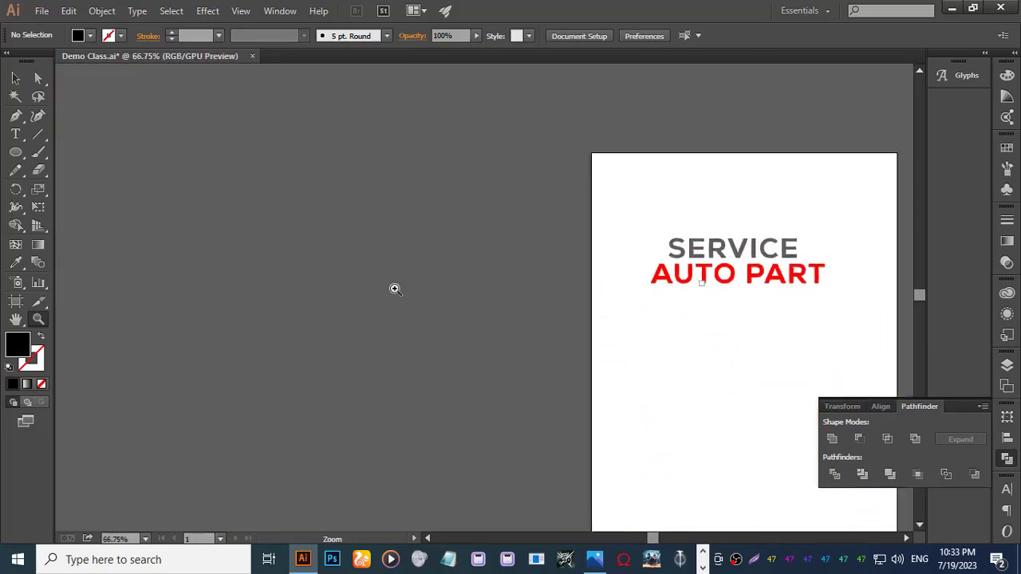
# Place a copy of the red AUTO PART text directly below the original.
pyautogui.moveTo(683, 280); pyautogui.dragTo(360, 210)
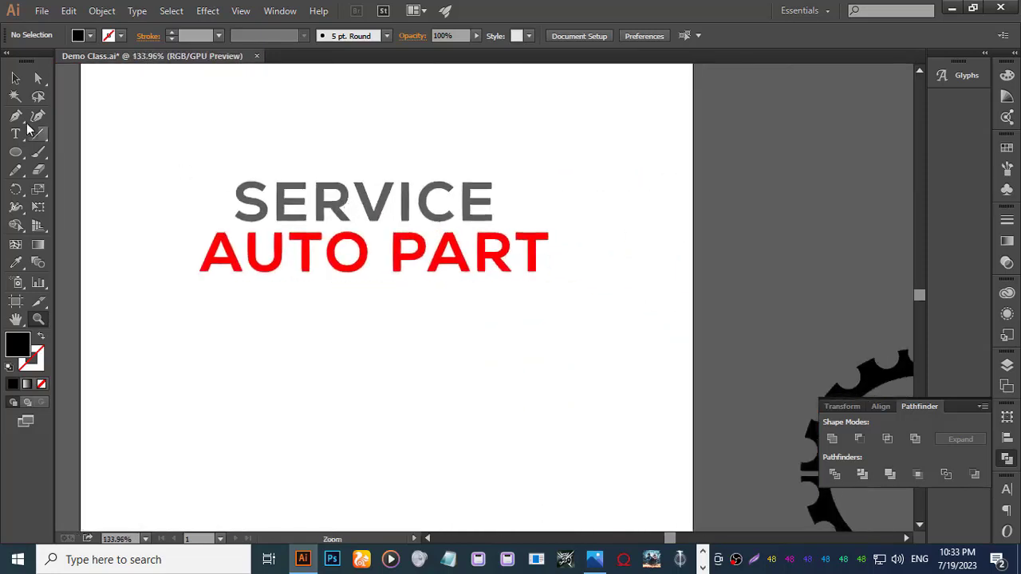
pyautogui.click(15, 77)
pyautogui.click(272, 267)
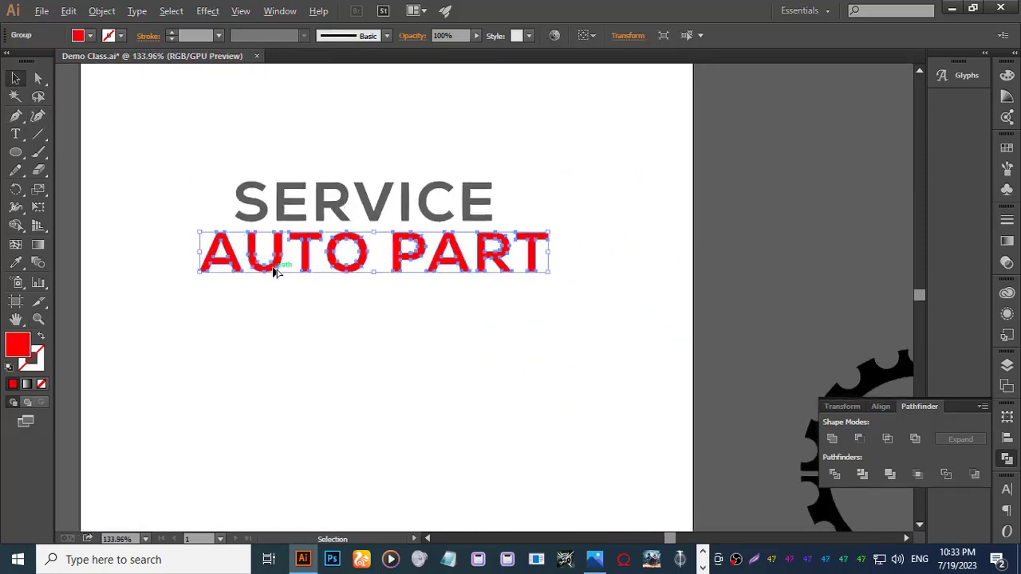
pyautogui.moveTo(274, 271); pyautogui.dragTo(271, 335)
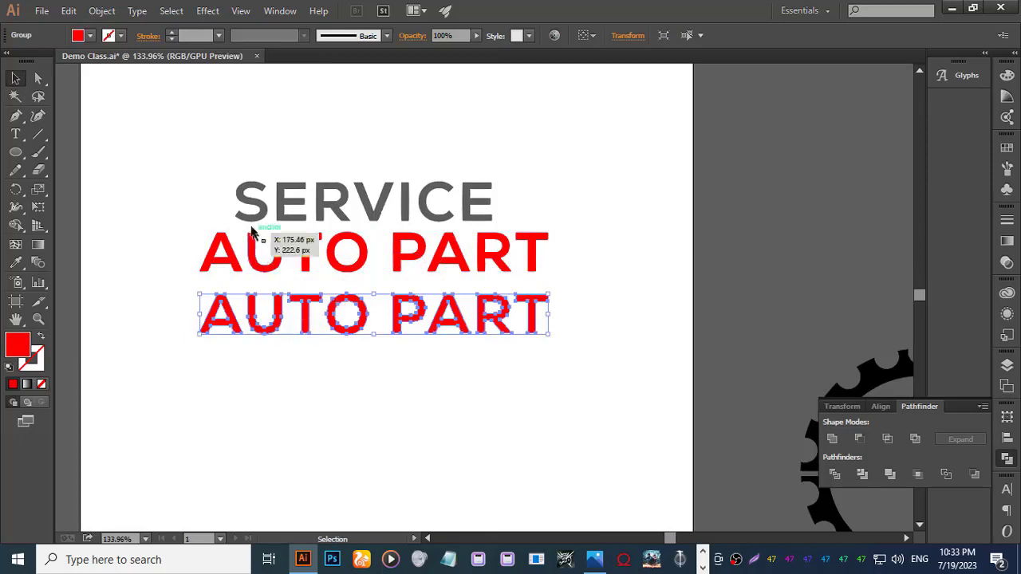
# Apply the Rasterize effect to the lower AUTO PART copy at High (300 ppi) resolution with a transparent background.
pyautogui.click(205, 11)
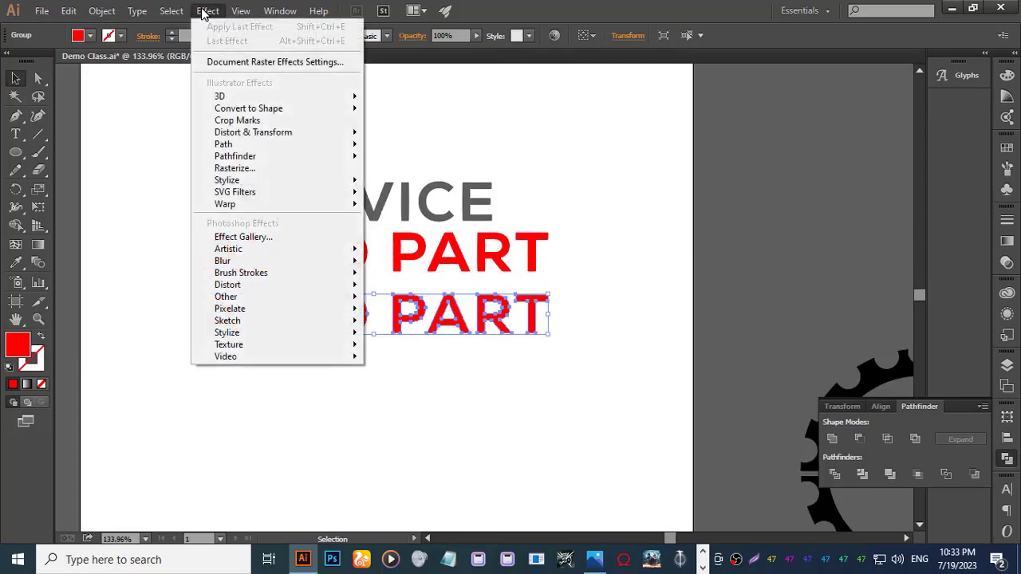
pyautogui.click(235, 168)
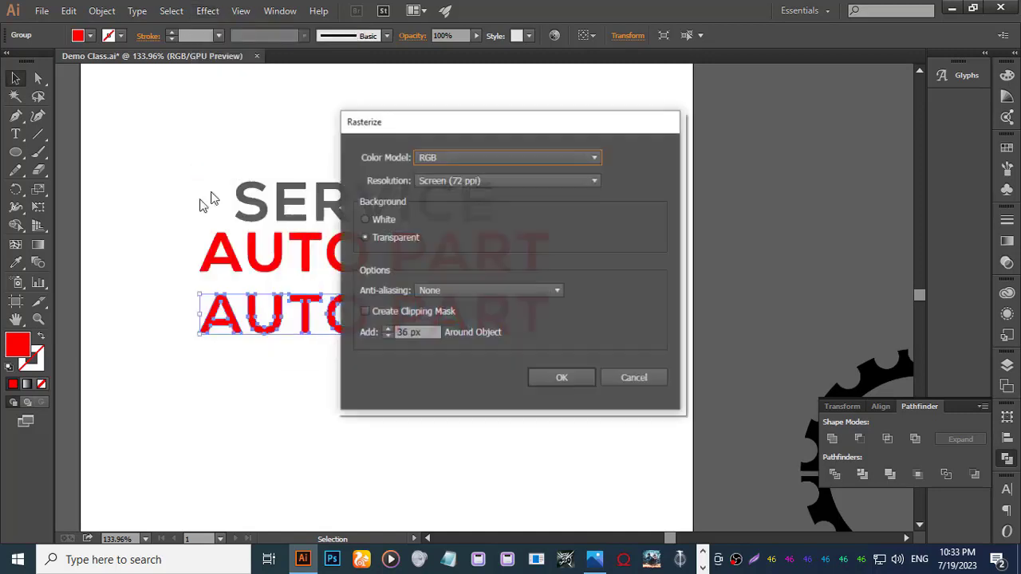
pyautogui.click(488, 181)
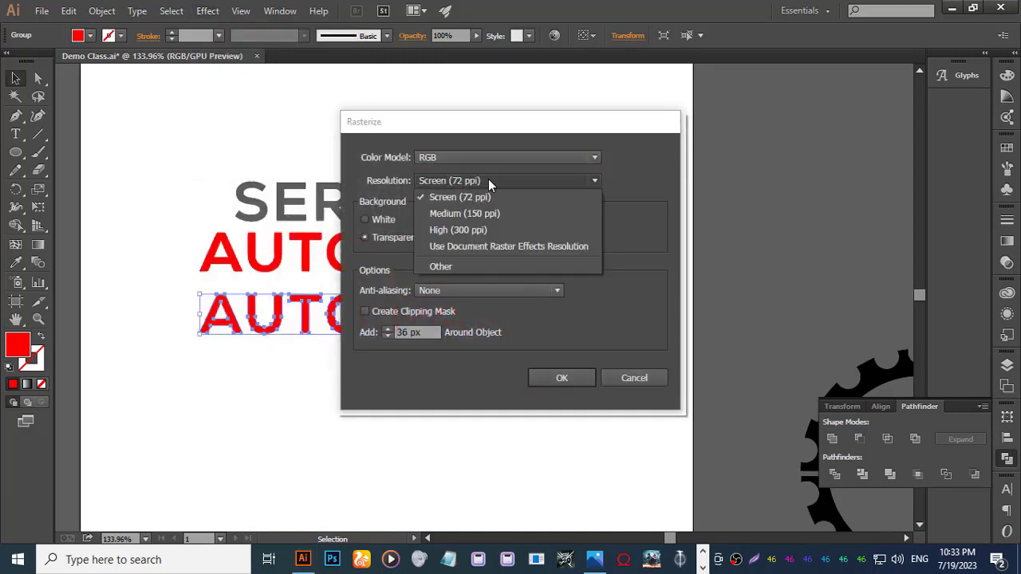
pyautogui.click(470, 231)
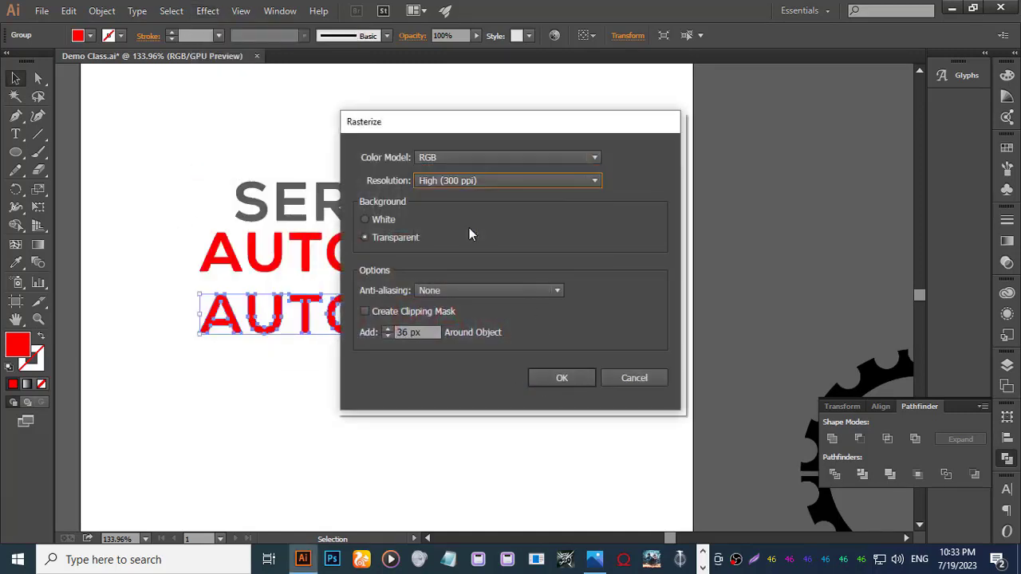
pyautogui.click(562, 376)
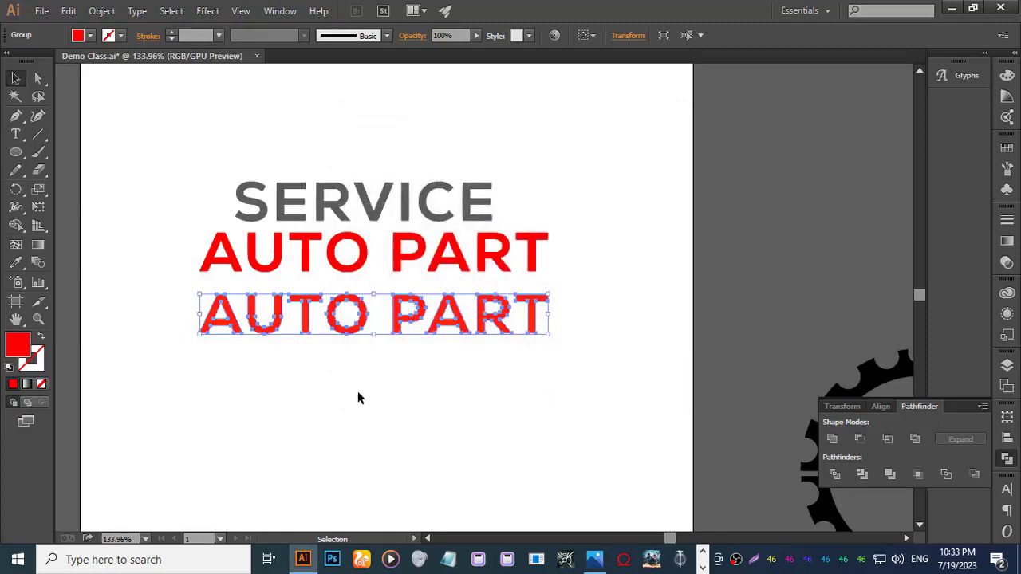
pyautogui.click(356, 392)
# Compare the edges of the letter A in the rasterized copy with those of the original vector text above it.
pyautogui.press('z')
pyautogui.moveTo(205, 314); pyautogui.dragTo(661, 232)
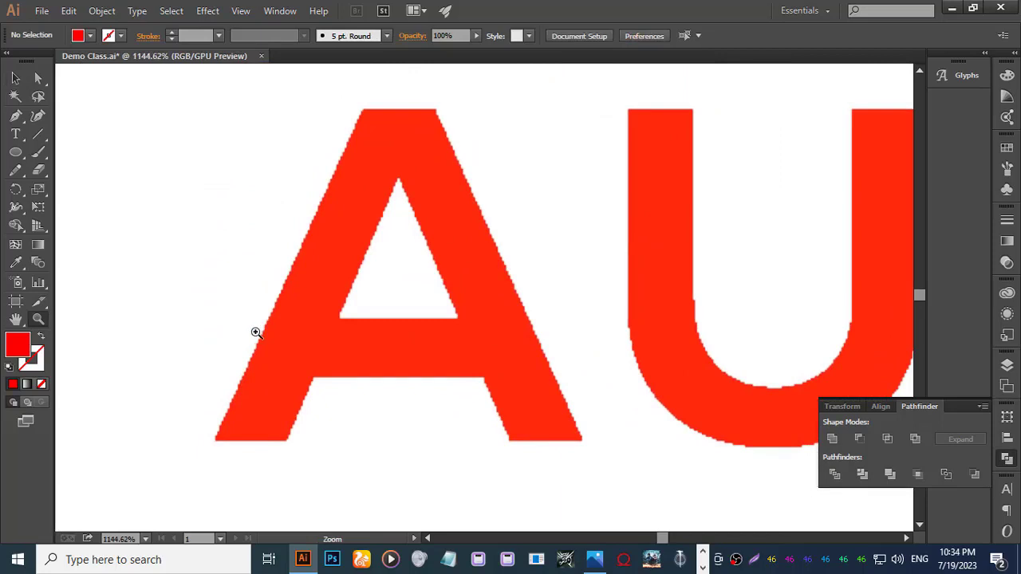
pyautogui.moveTo(255, 333); pyautogui.dragTo(543, 275)
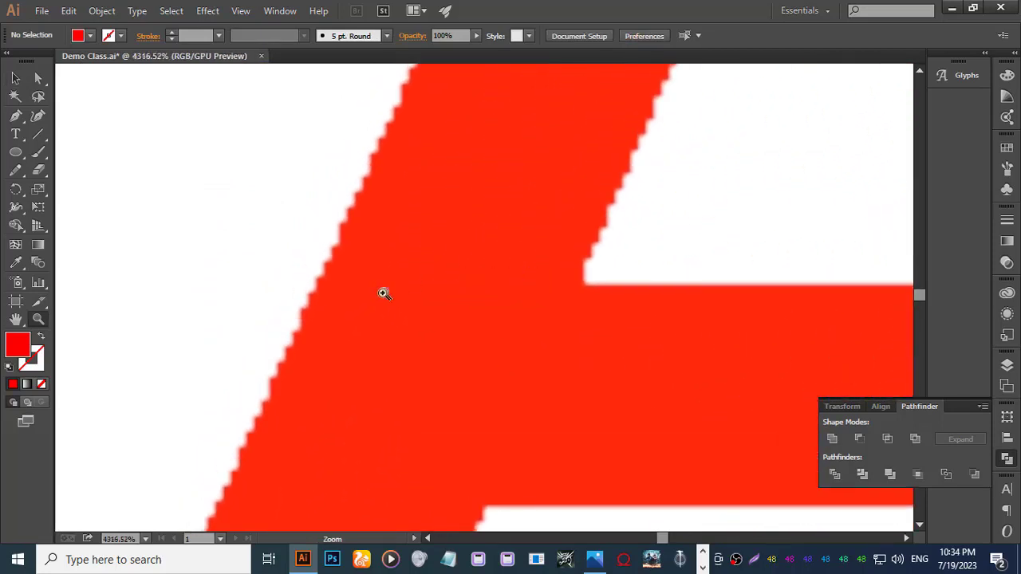
pyautogui.moveTo(285, 343); pyautogui.dragTo(388, 335)
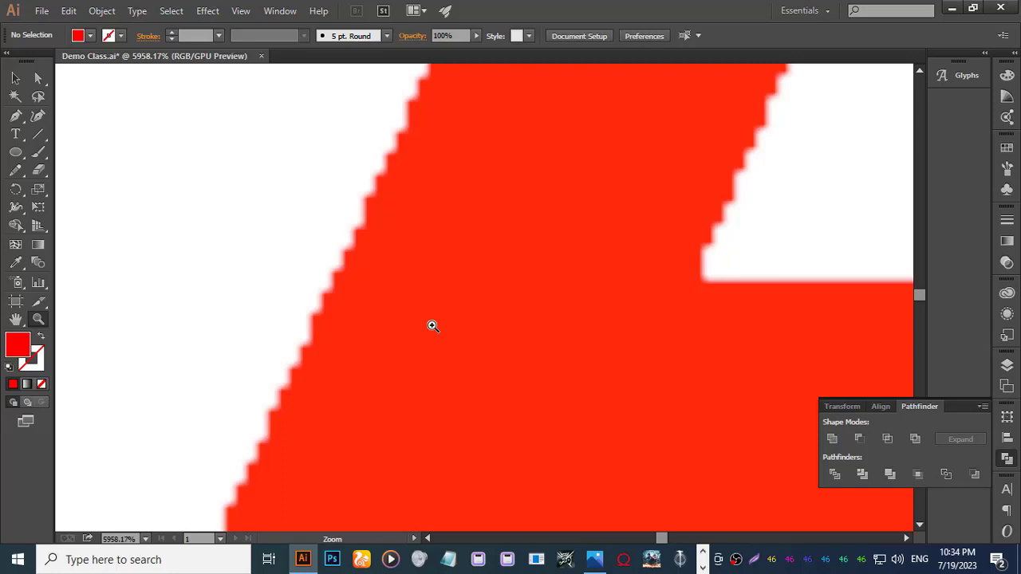
pyautogui.moveTo(463, 266); pyautogui.dragTo(712, 233)
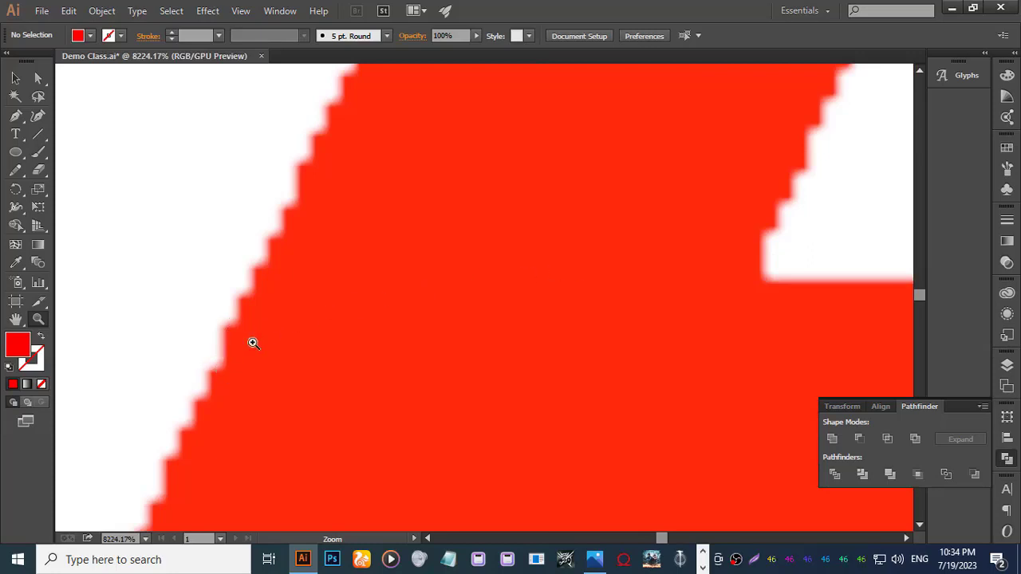
pyautogui.scroll(-9, 333, 309)
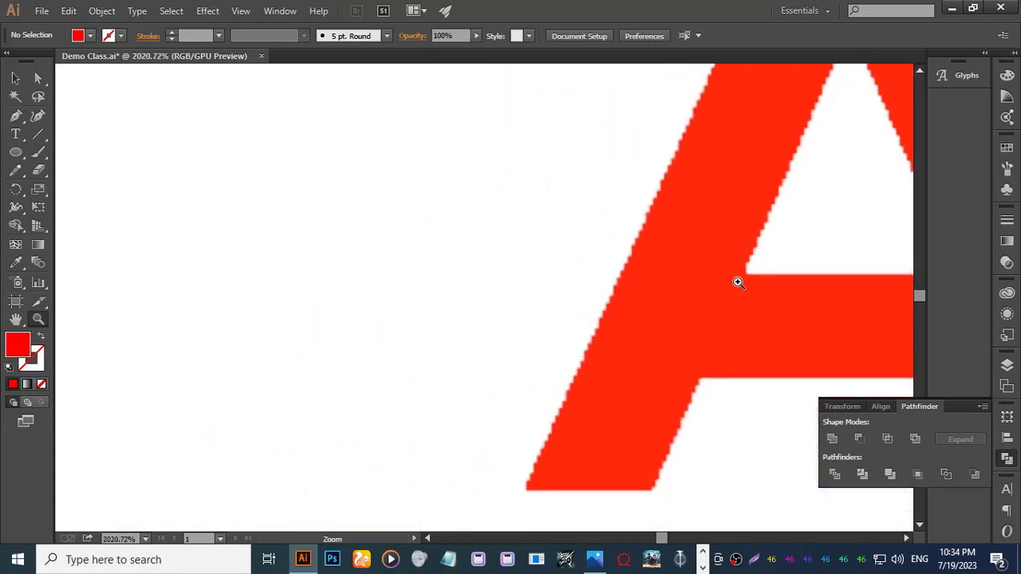
pyautogui.scroll(-5, 752, 285)
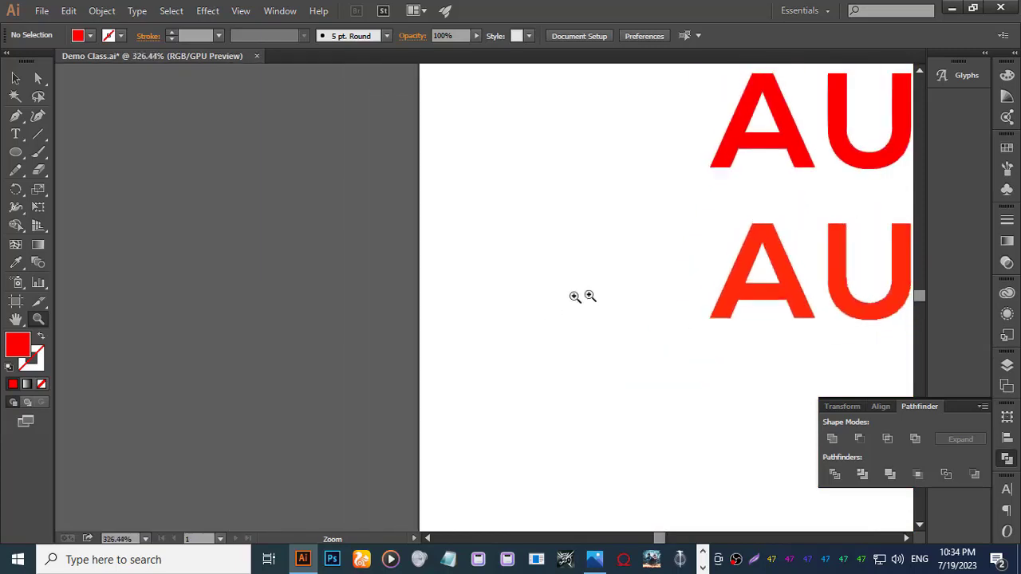
pyautogui.moveTo(574, 296); pyautogui.dragTo(638, 420)
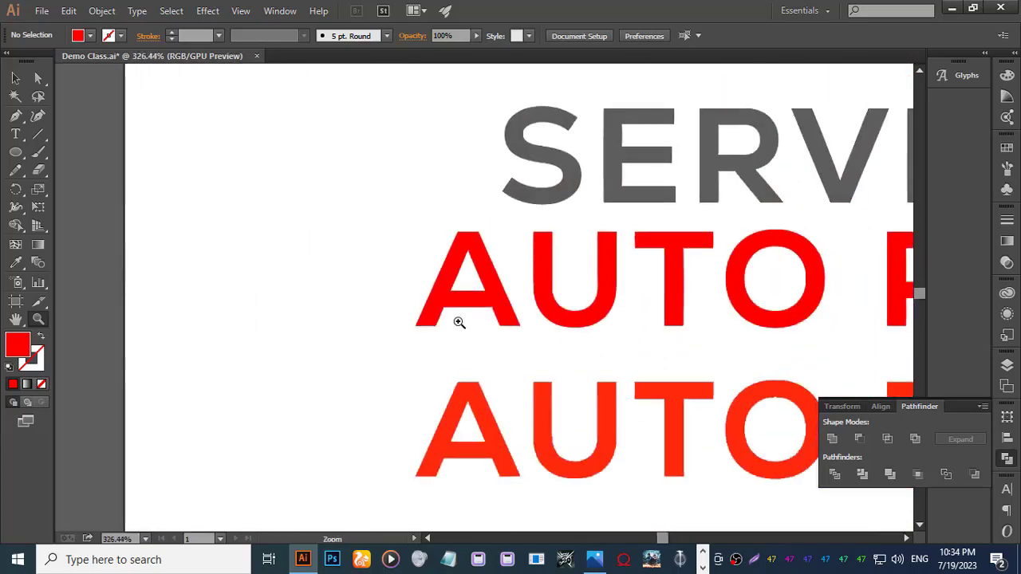
pyautogui.moveTo(409, 303); pyautogui.dragTo(590, 399)
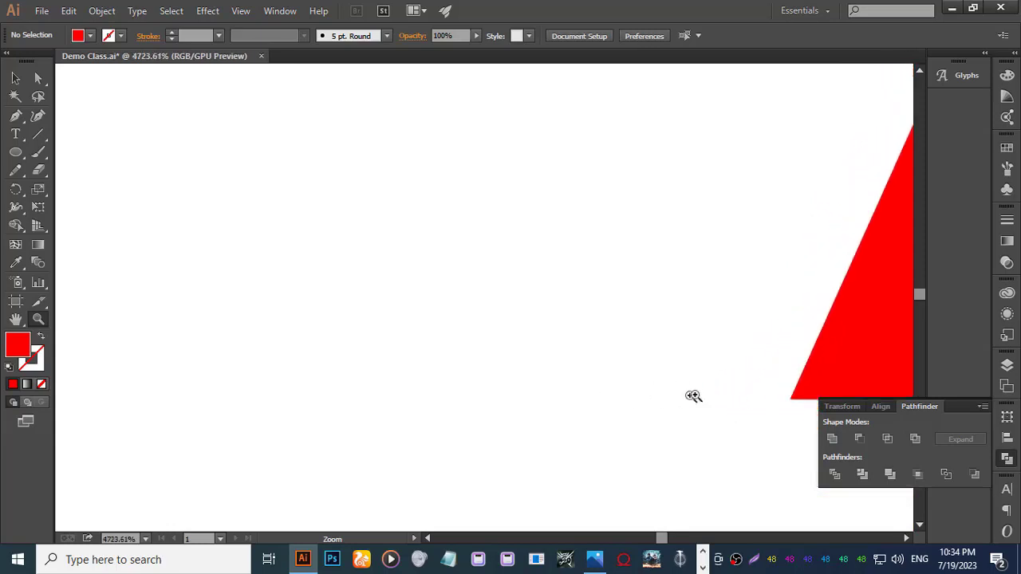
pyautogui.moveTo(834, 358); pyautogui.dragTo(469, 397)
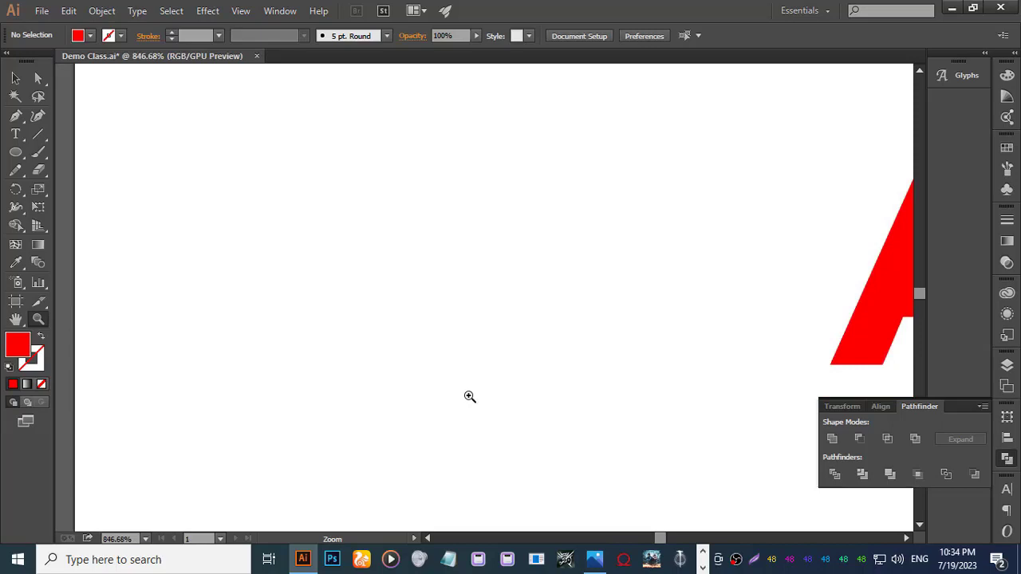
pyautogui.click(208, 11)
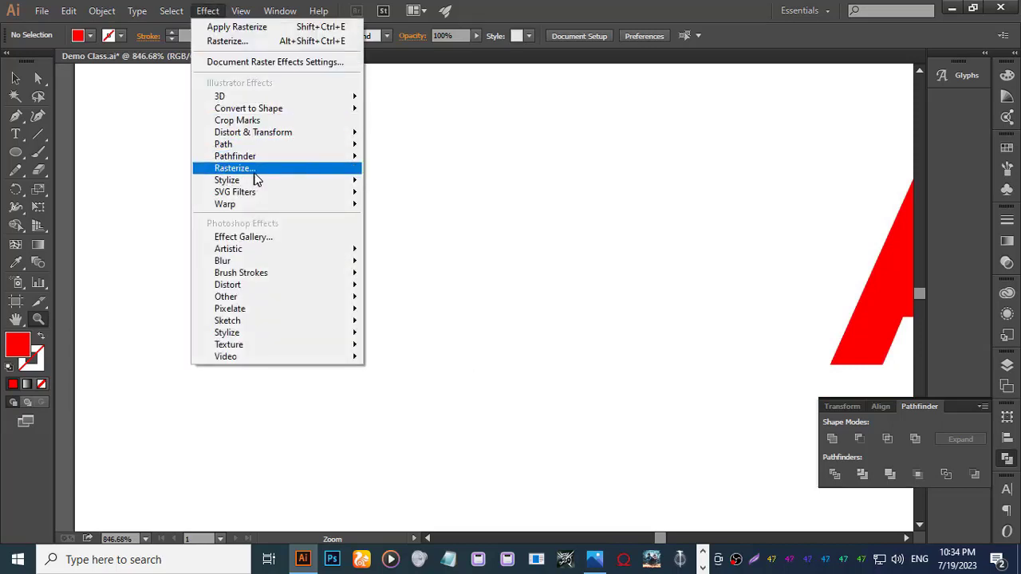
pyautogui.click(456, 163)
pyautogui.click(456, 163)
pyautogui.press('v')
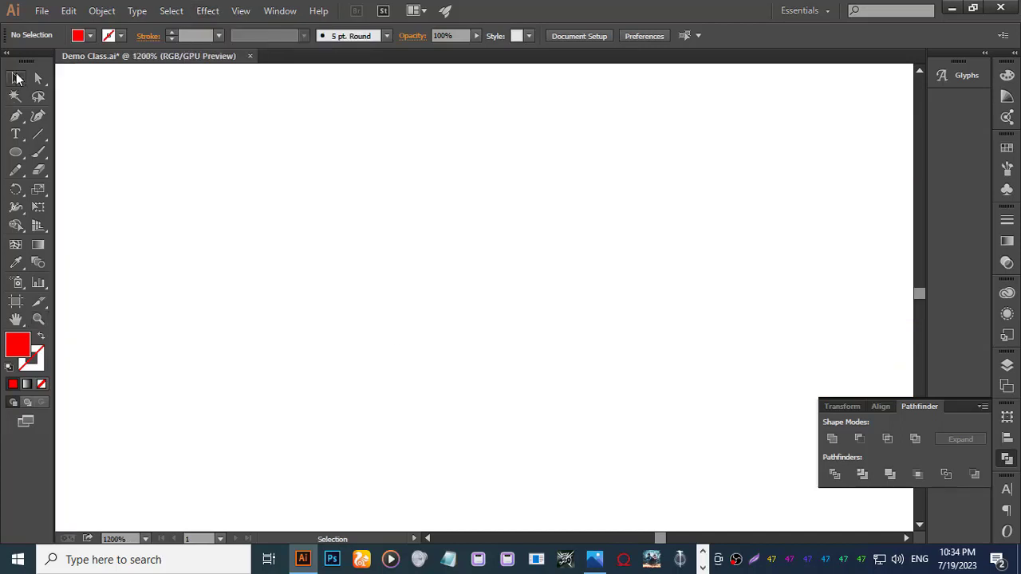
pyautogui.press('z')
pyautogui.scroll(-5, 532, 289)
pyautogui.moveTo(531, 290); pyautogui.dragTo(385, 300)
pyautogui.scroll(-4, 558, 321)
pyautogui.moveTo(723, 325); pyautogui.dragTo(374, 253)
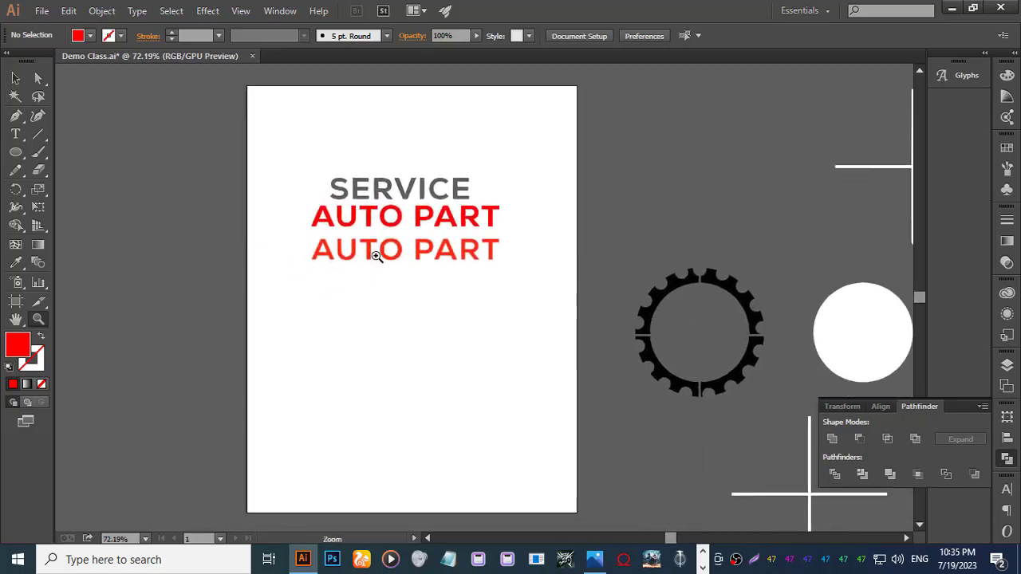
pyautogui.click(15, 77)
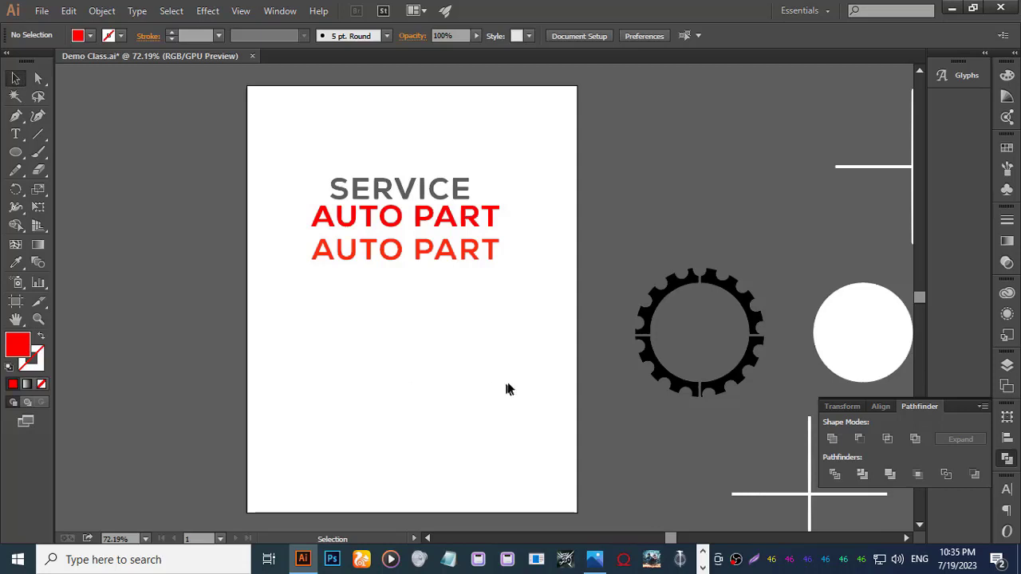
# Switch to File Explorer and open image 1-01 from the Auto Part Logo design folder inside "all freelancer work important file" on New Volume (F:).
pyautogui.click(702, 553)
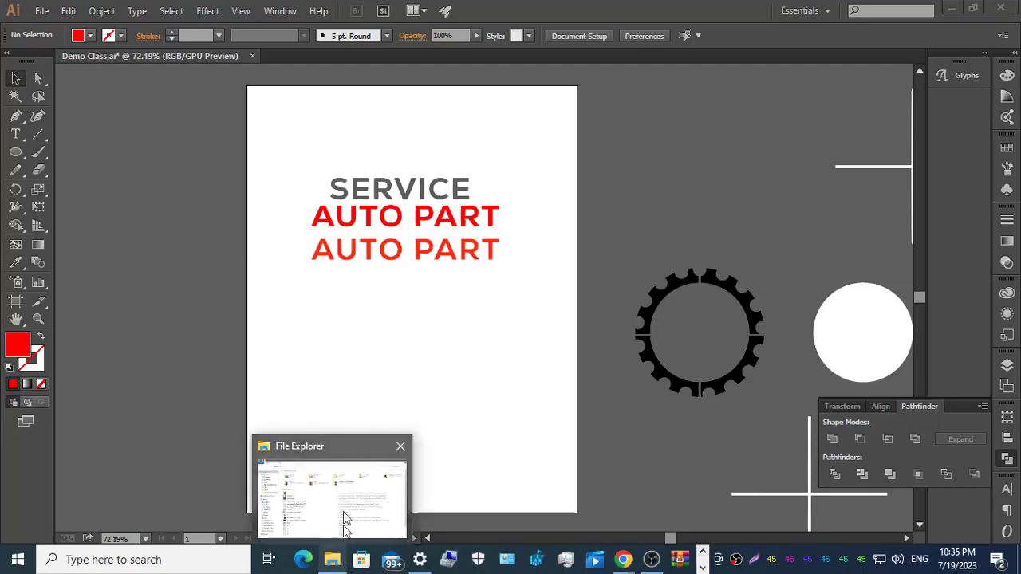
pyautogui.click(333, 560)
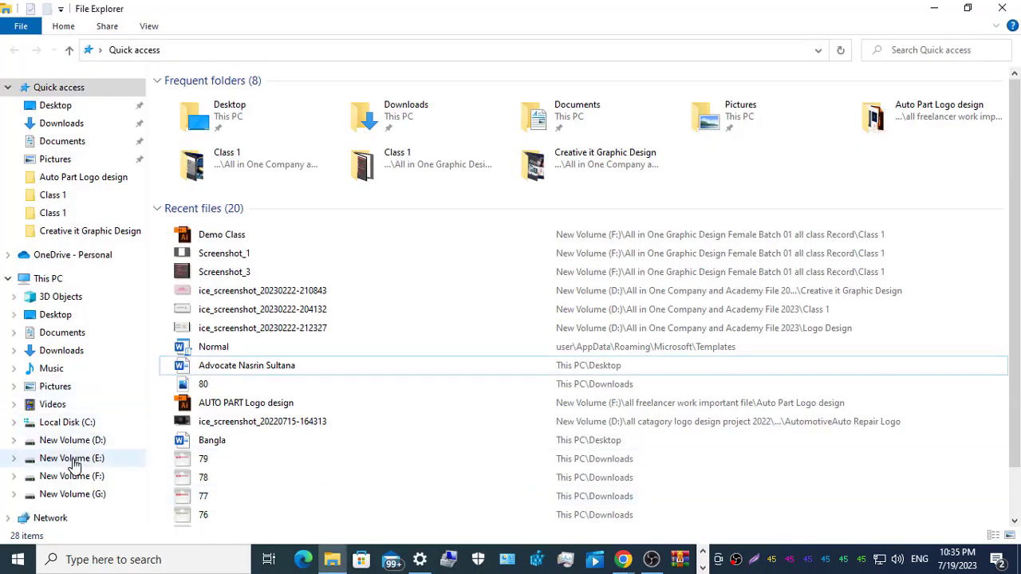
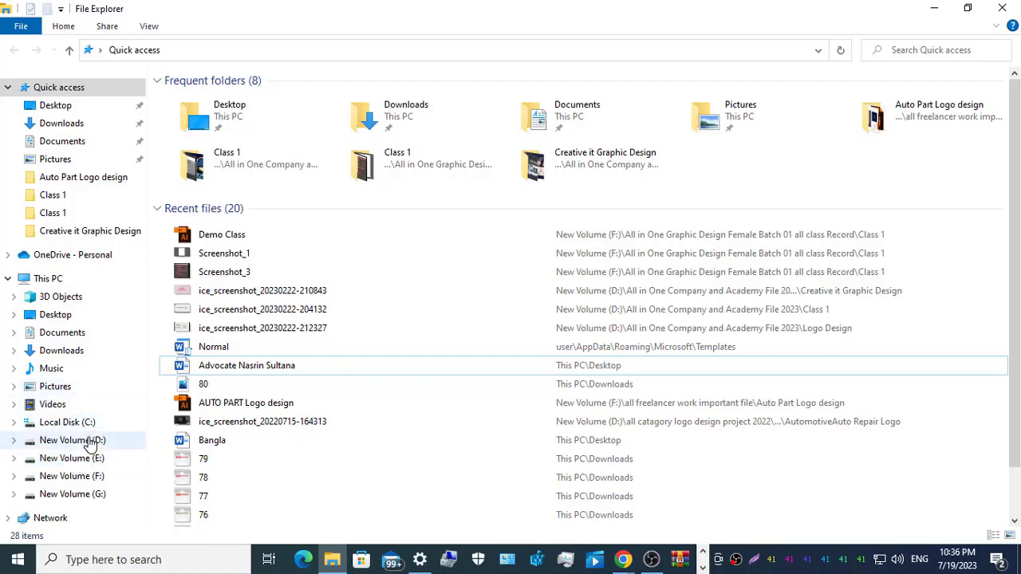
pyautogui.click(90, 442)
pyautogui.click(71, 476)
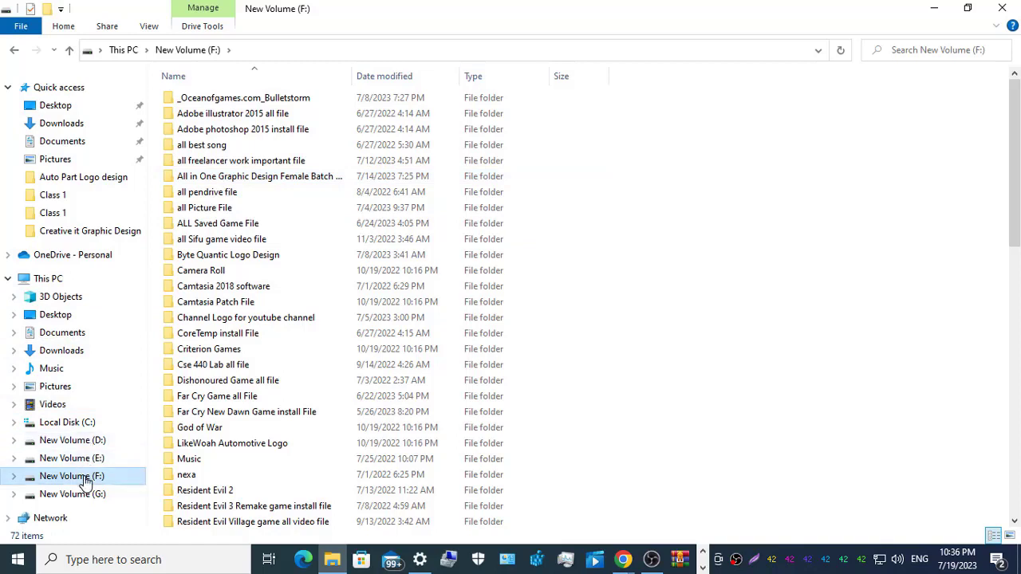
pyautogui.doubleClick(267, 165)
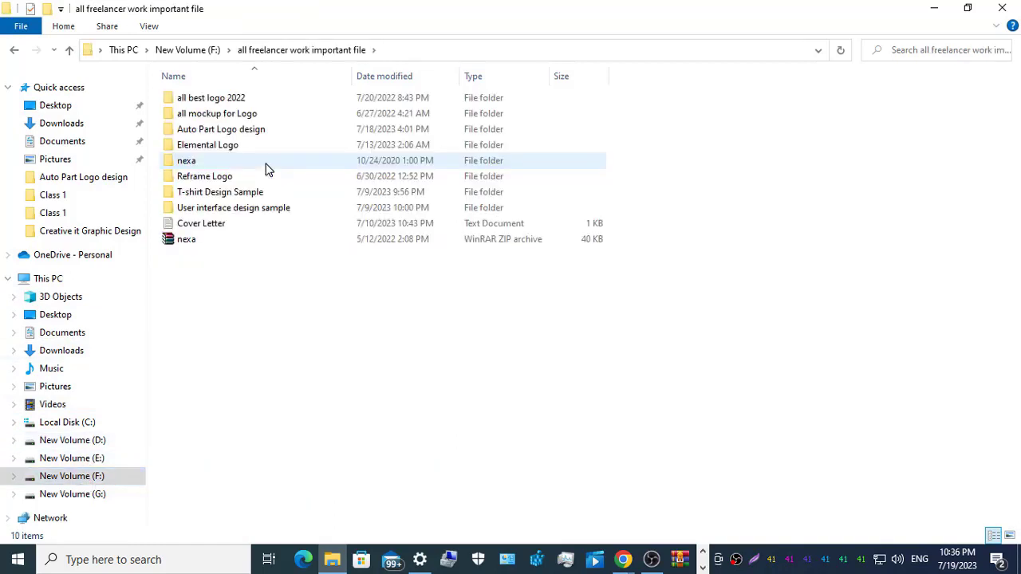
pyautogui.doubleClick(223, 131)
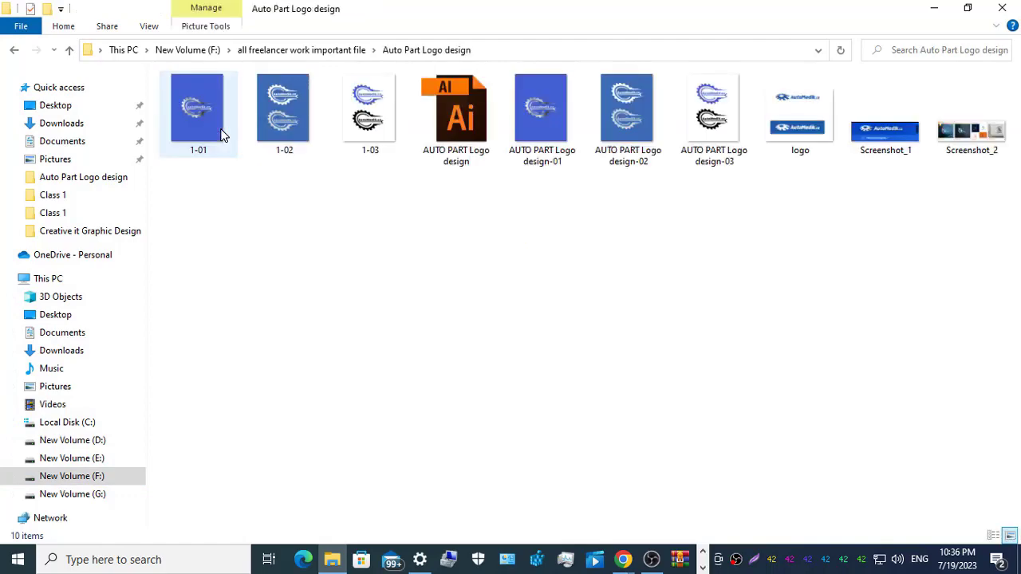
pyautogui.doubleClick(207, 132)
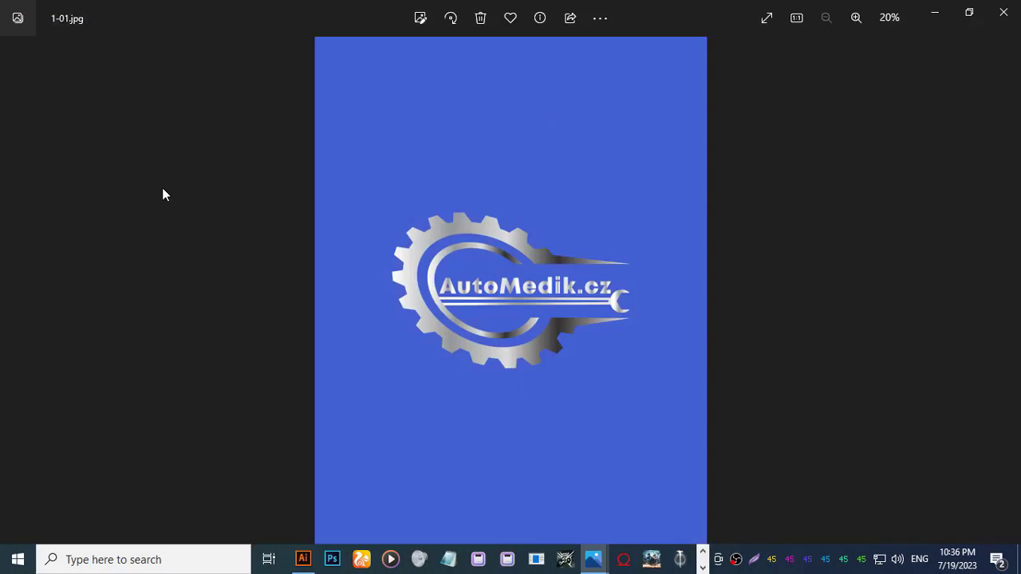
# Look through the AutoMedik.cz gear logo variants, from 1-02.jpg through AUTO PART Logo design-03.jpg.
pyautogui.press('Right')
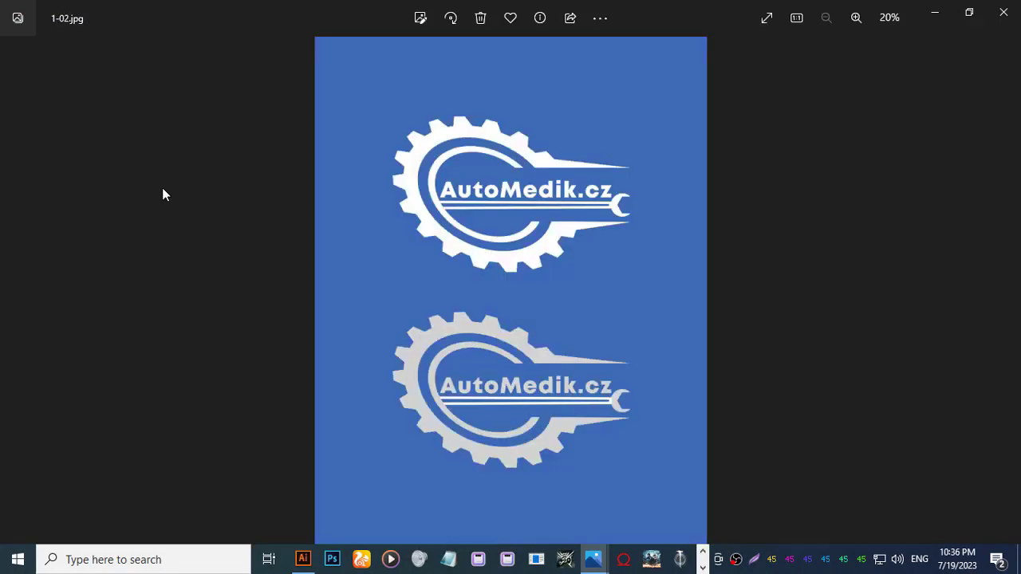
pyautogui.press('Right')
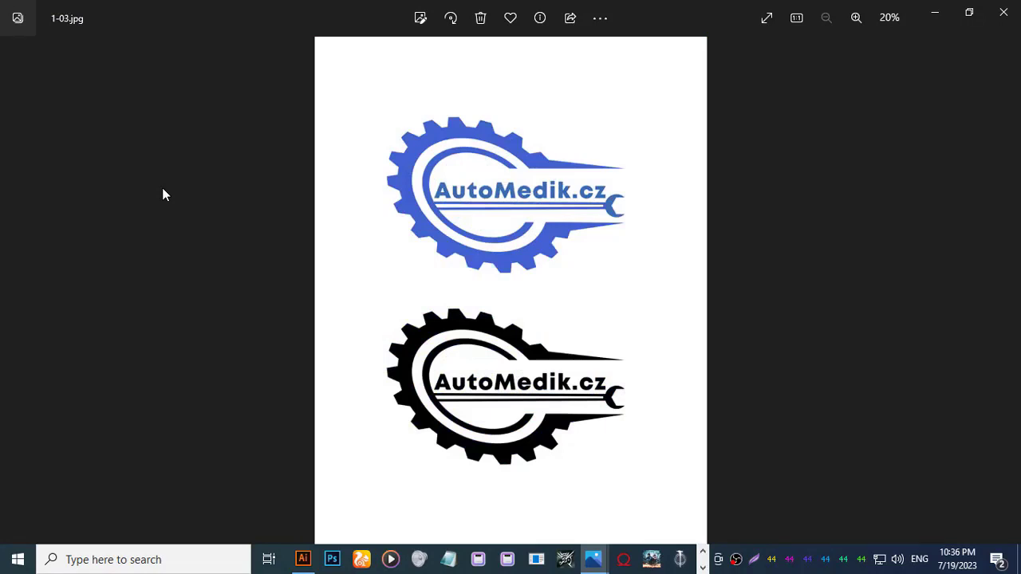
pyautogui.press('Right')
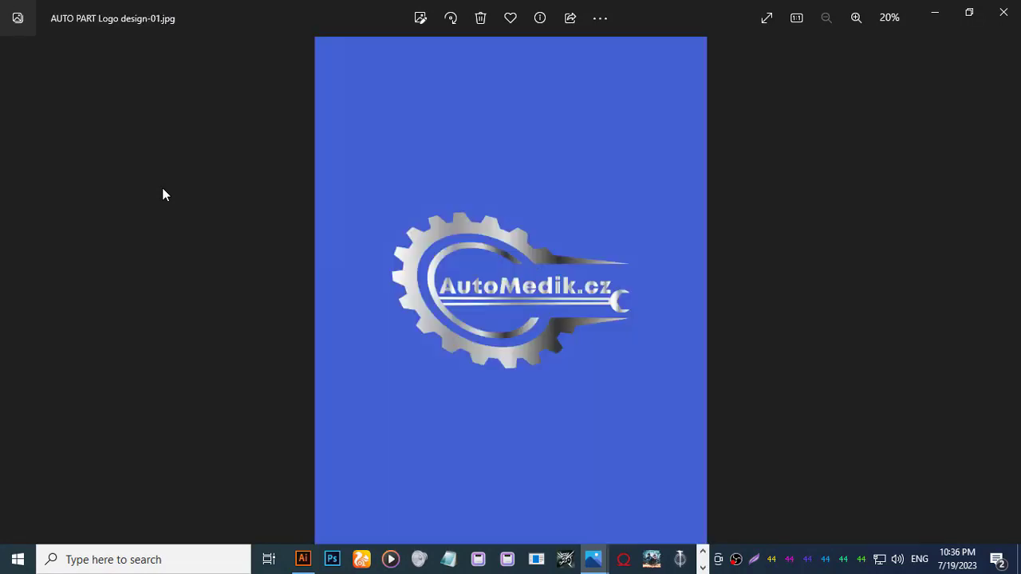
pyautogui.press('Right')
pyautogui.press('Right')
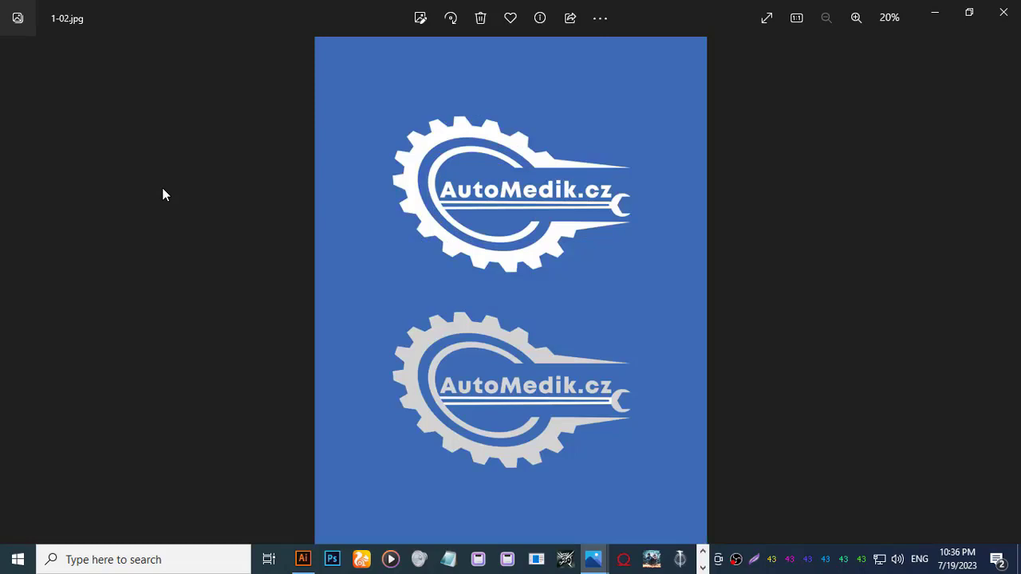
pyautogui.press('Left')
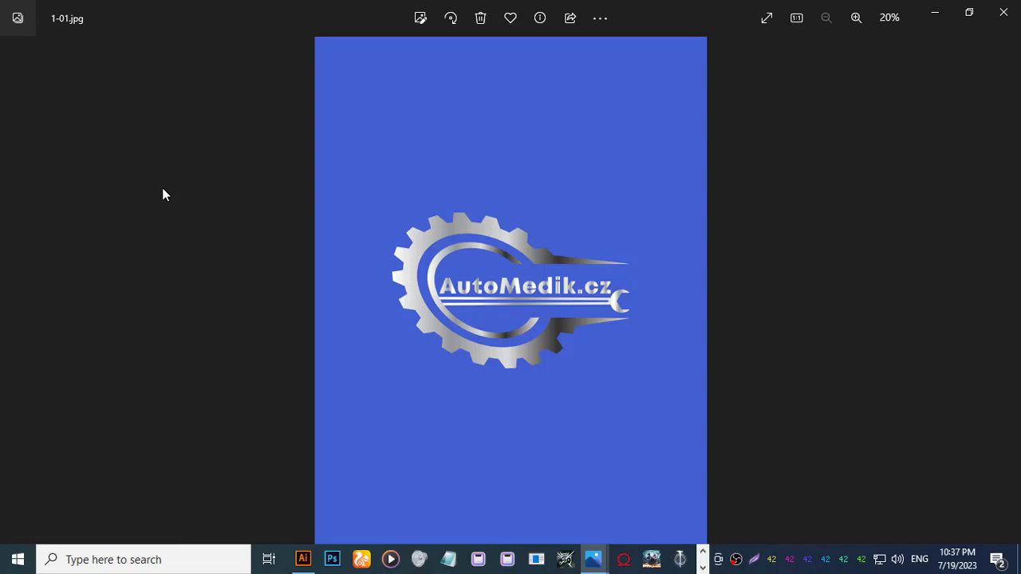
pyautogui.press('Right')
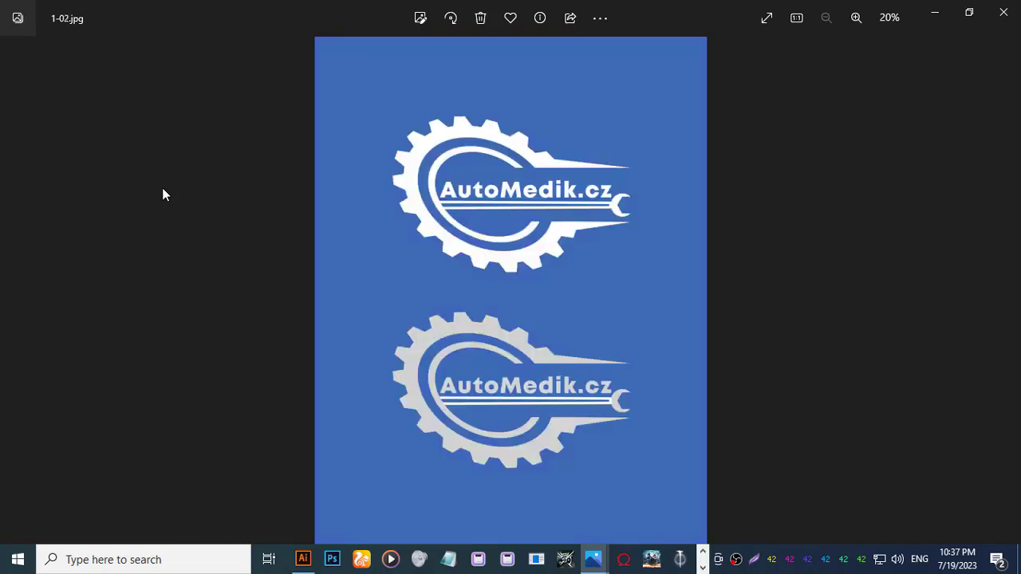
pyautogui.press('Right')
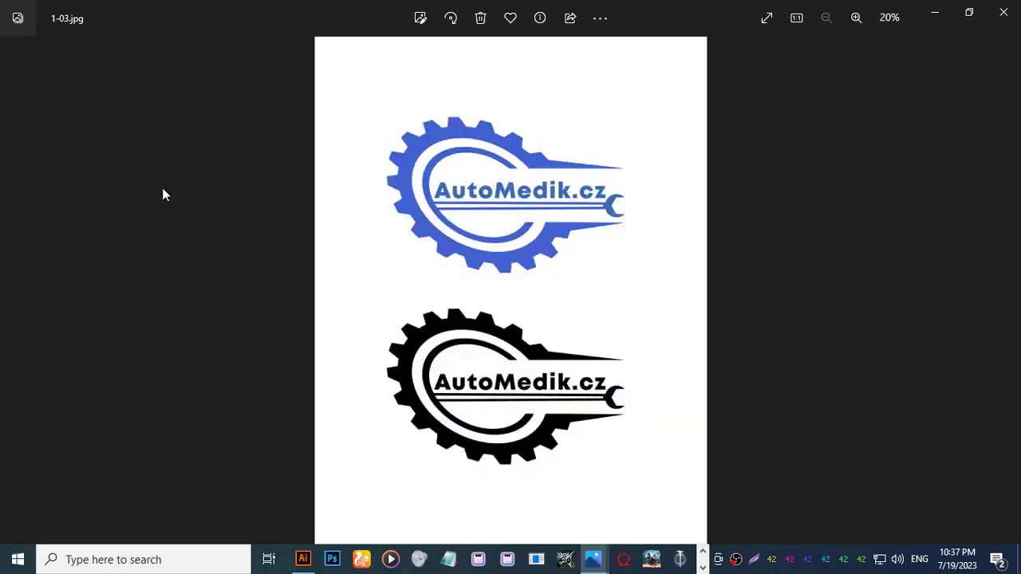
pyautogui.press('Right')
pyautogui.press('Right')
pyautogui.press('Right')
pyautogui.press('Right')
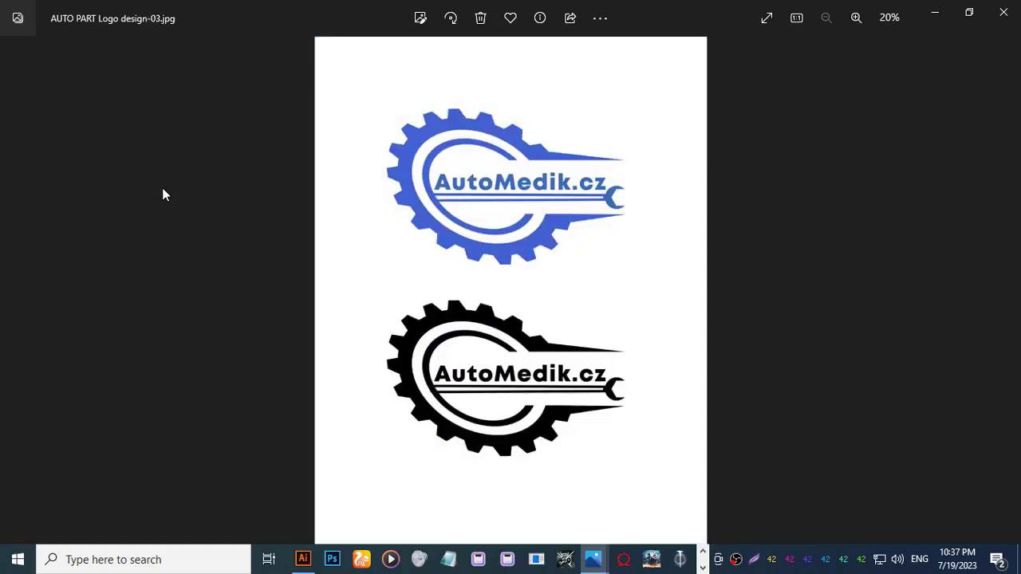
# Compare the AutoMedik.cz design in logo.jpg with the gear-and-wrench logo variants in the same folder.
pyautogui.press('Left')
pyautogui.press('Right')
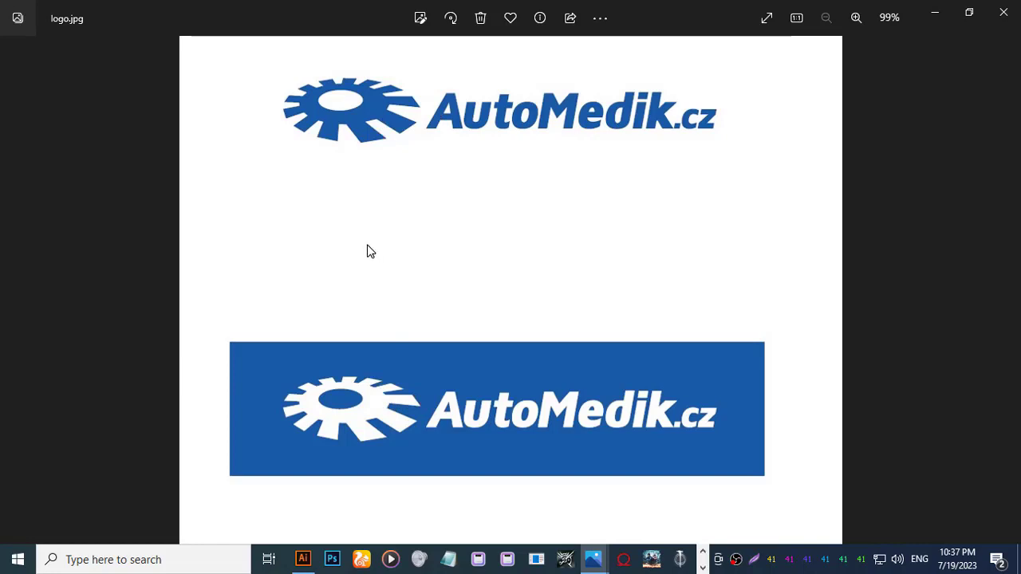
pyautogui.press('Right')
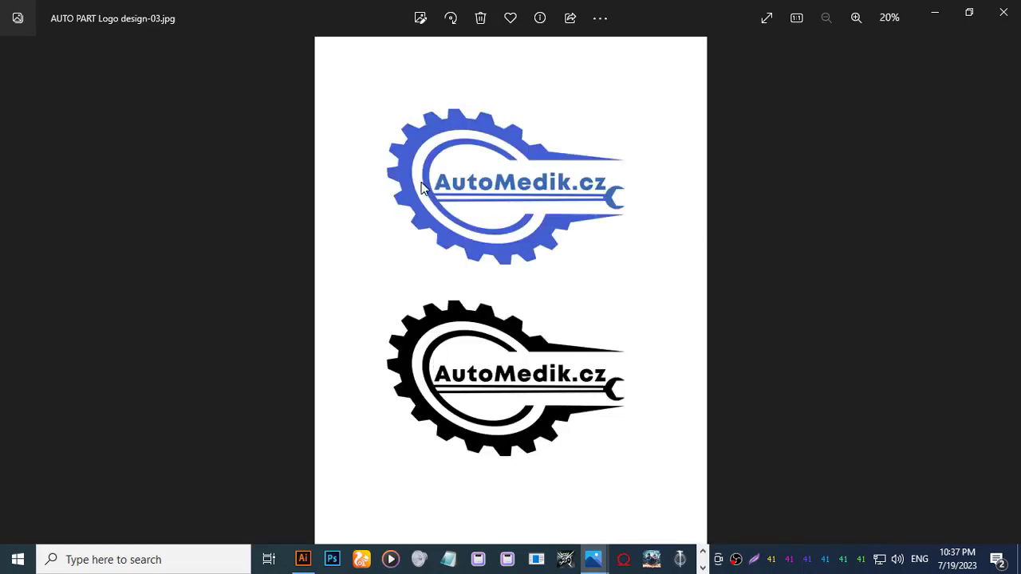
pyautogui.press('Left')
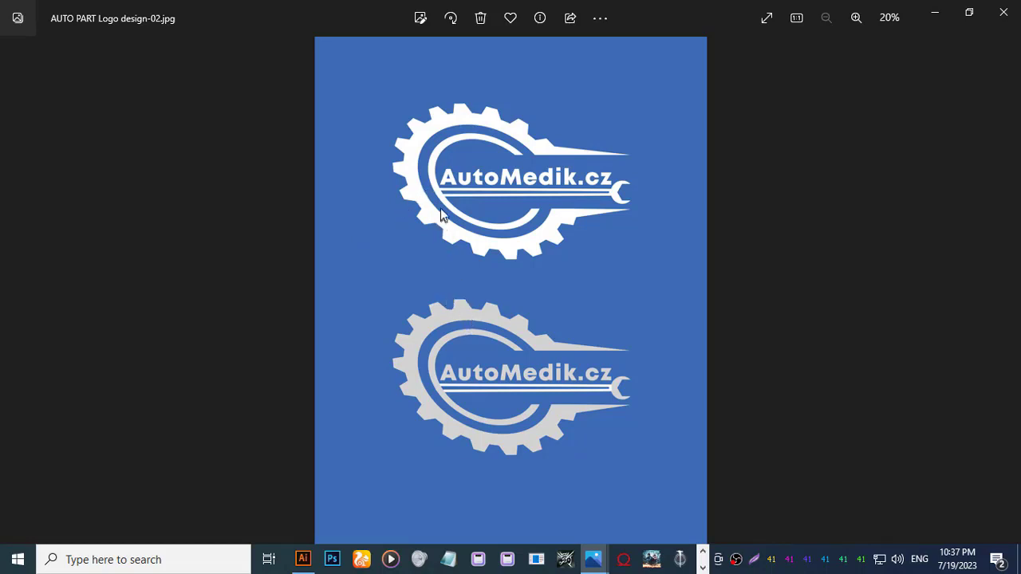
pyautogui.press('Left')
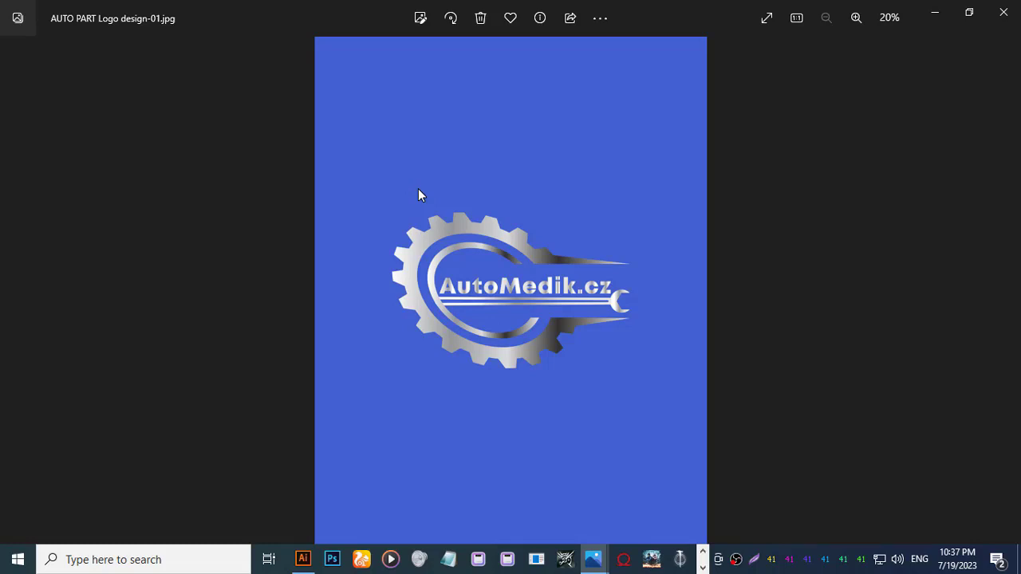
pyautogui.press('Left')
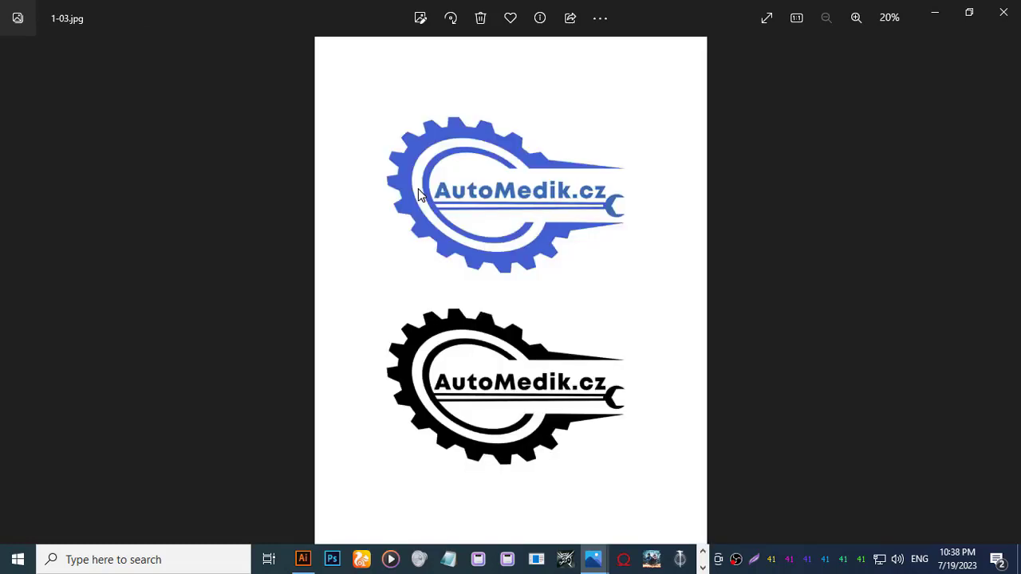
pyautogui.press('Left')
pyautogui.press('Left')
pyautogui.press('Right')
pyautogui.press('Right')
pyautogui.press('Right')
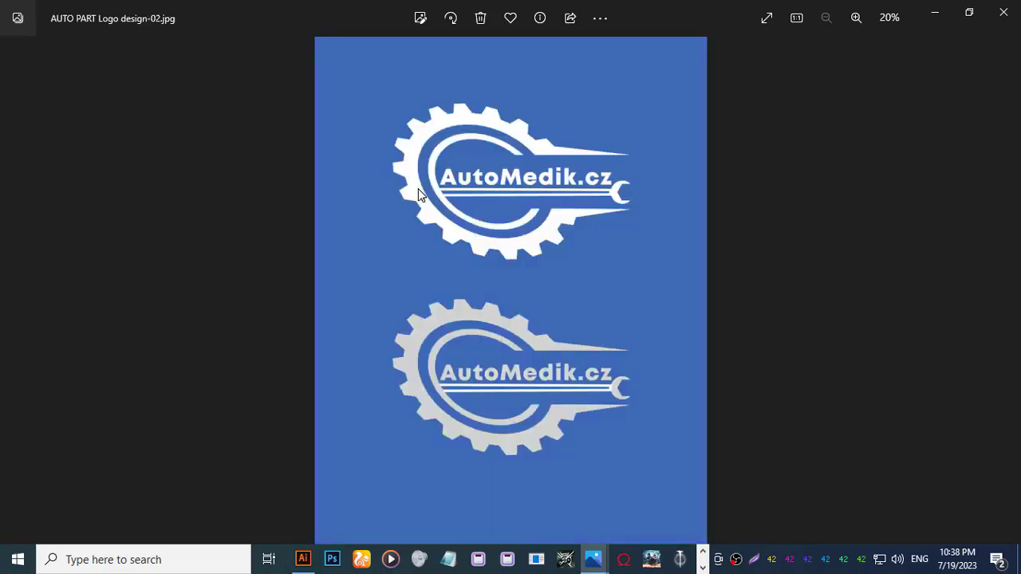
# Browse ahead to Screenshot_2.png and examine the Byte Quantic logo contest entries and their ratings.
pyautogui.press('Right')
pyautogui.press('Right')
pyautogui.press('Right')
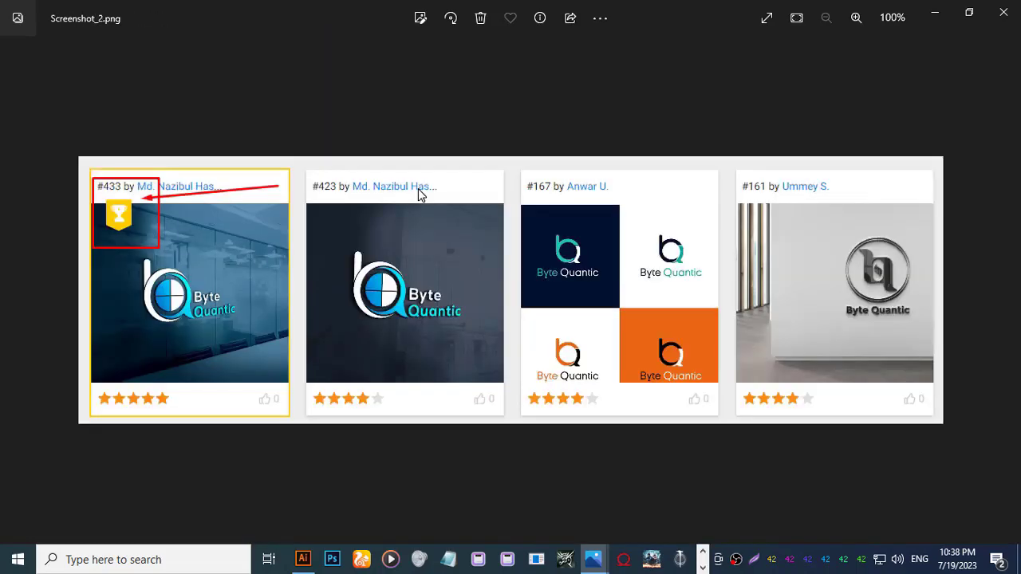
pyautogui.press('Right')
pyautogui.press('Left')
# Frame the third and fourth Byte Quantic contest entries with a screen-capture area to examine them, and discard the capture.
pyautogui.click(753, 560)
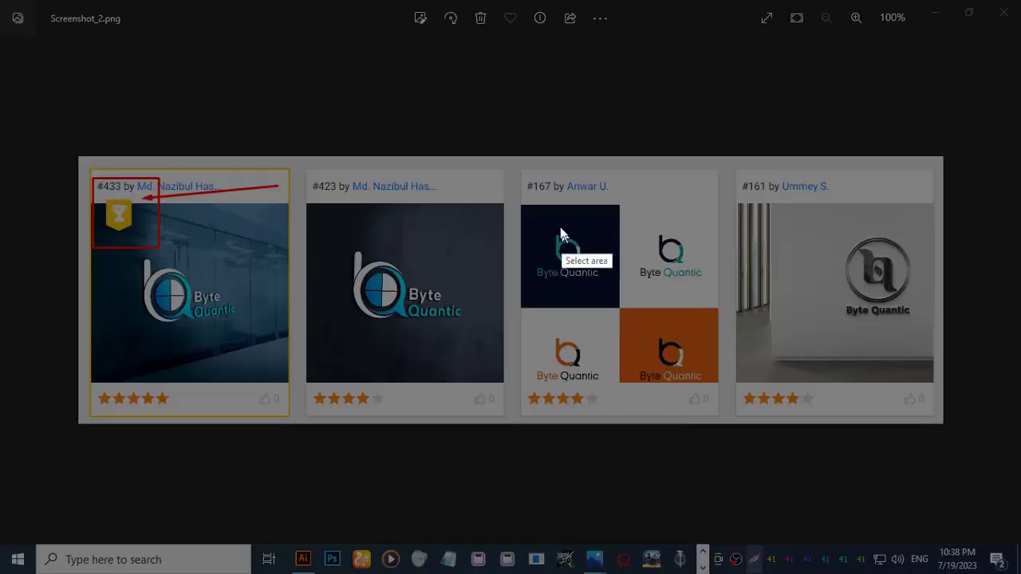
pyautogui.moveTo(509, 138); pyautogui.dragTo(951, 440)
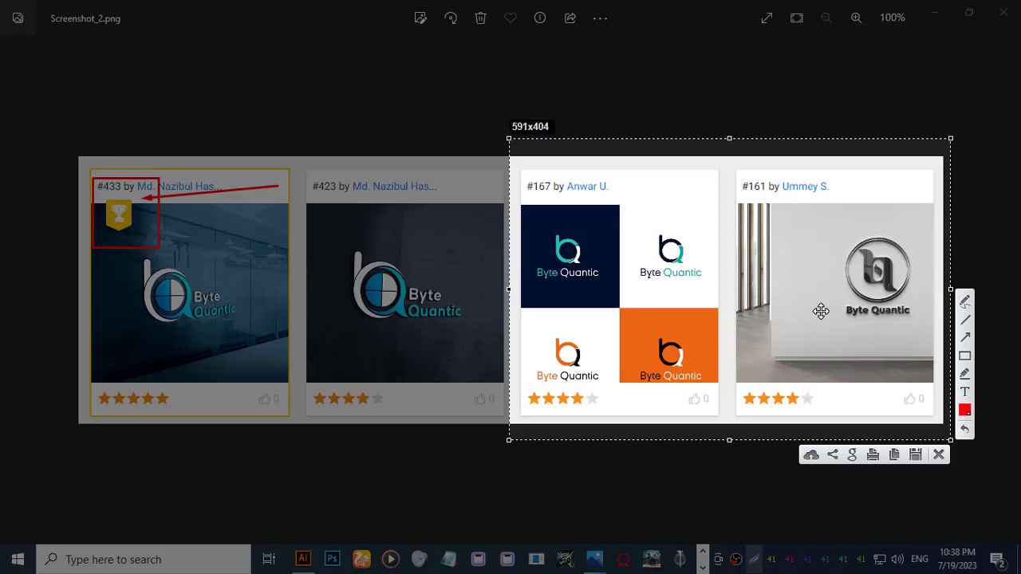
pyautogui.click(939, 454)
# Leave the screenshot image and open mockup image 2 from the Downloads folder.
pyautogui.click(934, 14)
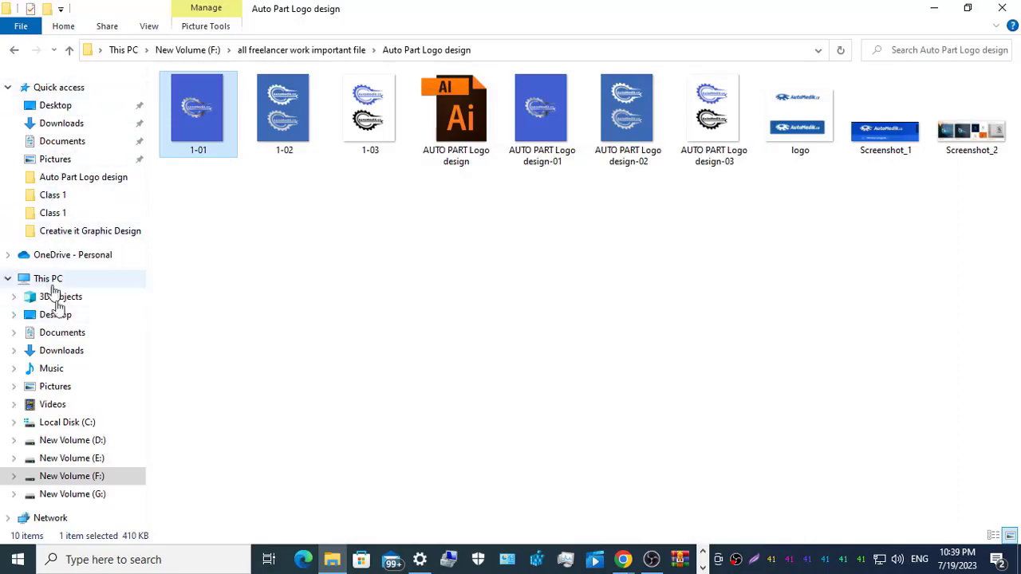
pyautogui.click(66, 351)
pyautogui.scroll(-10, 308, 284)
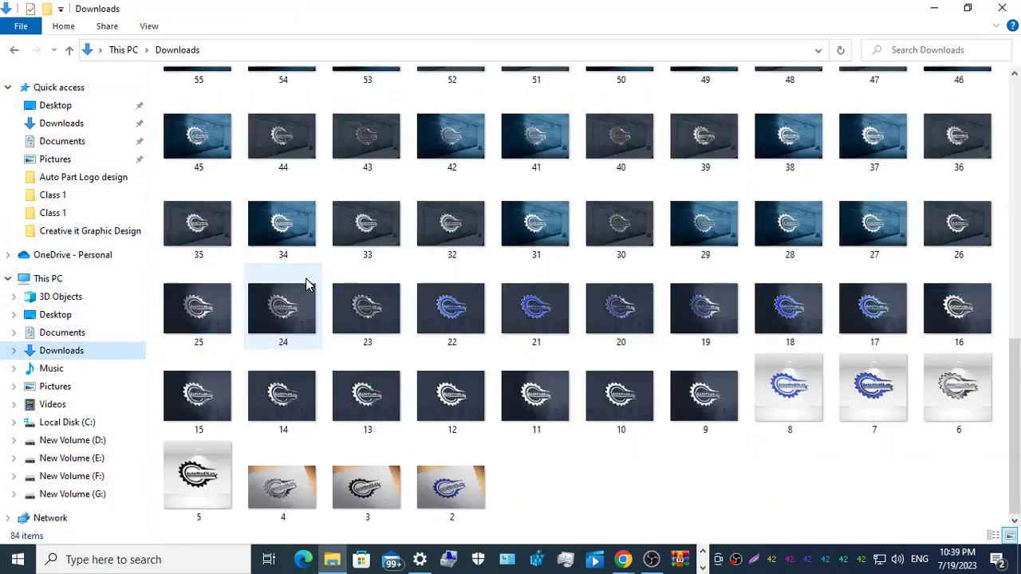
pyautogui.doubleClick(444, 486)
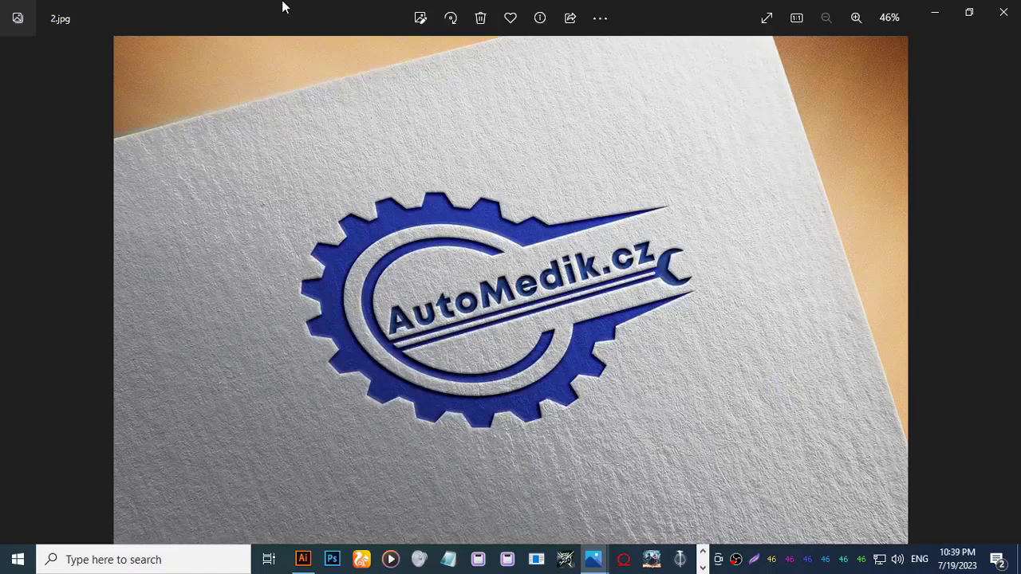
# Browse the AutoMedik.cz gear logo mockups on textured paper and the spotlit wall, up to 8.jpg.
pyautogui.press('Right')
pyautogui.press('Right')
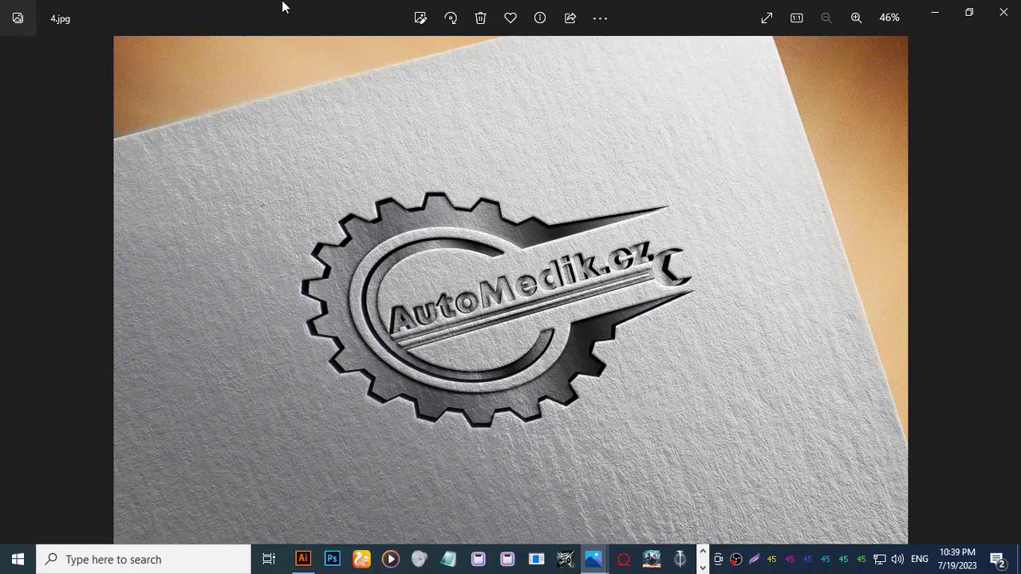
pyautogui.press('Right')
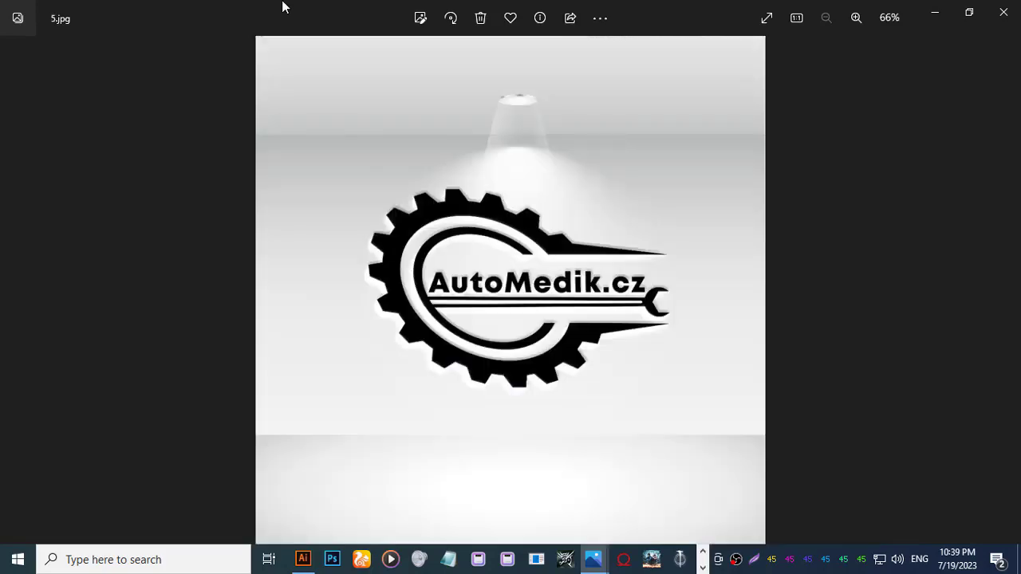
pyautogui.press('Right')
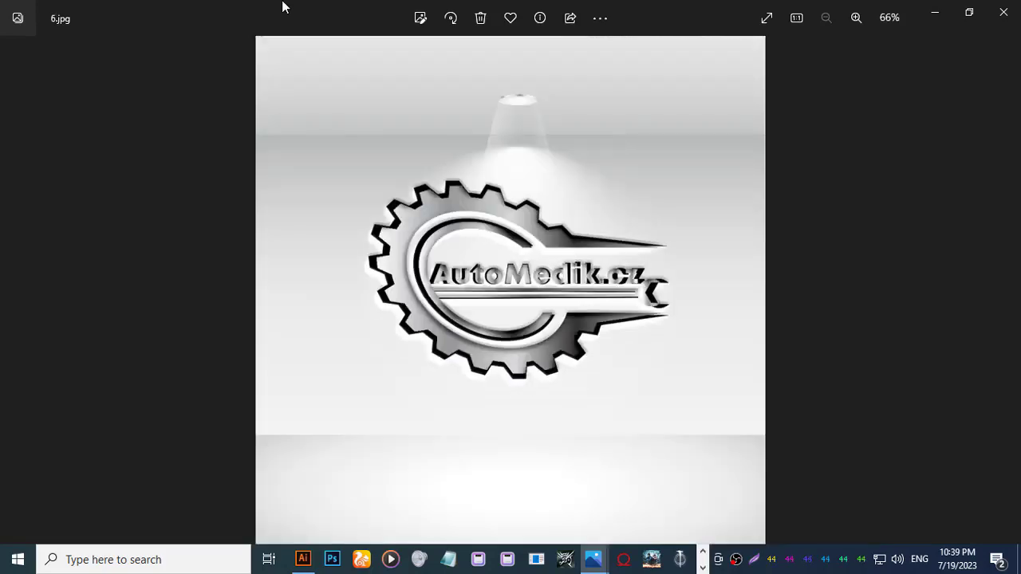
pyautogui.press('Right')
pyautogui.press('Right')
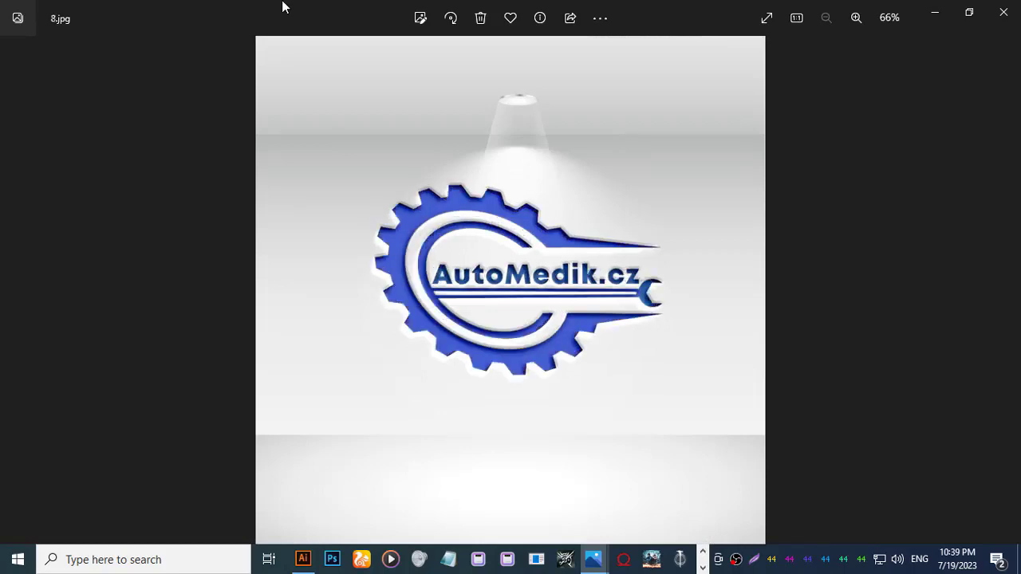
# Review the gear logo mockups on the dark wall from 9.jpg to 23.jpg, comparing their color and metallic finishes.
pyautogui.press('Right')
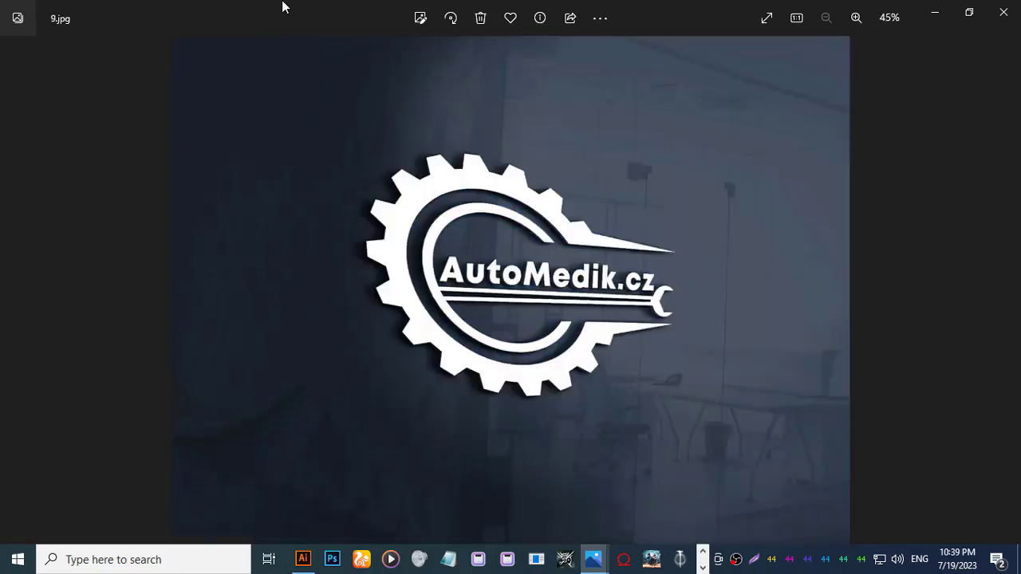
pyautogui.press('Right')
pyautogui.press('Right')
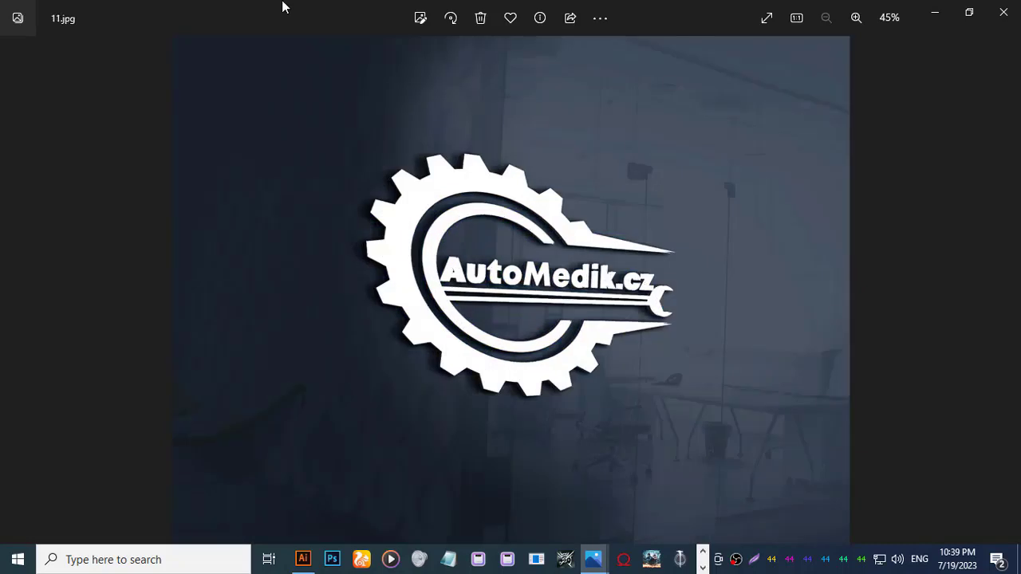
pyautogui.press('Right')
pyautogui.press('Right')
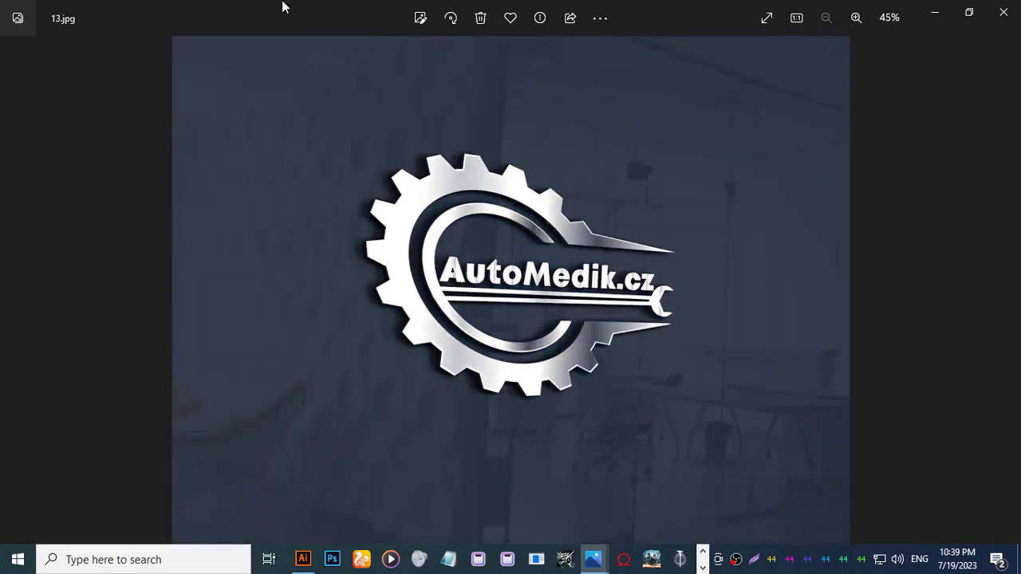
pyautogui.press('Right')
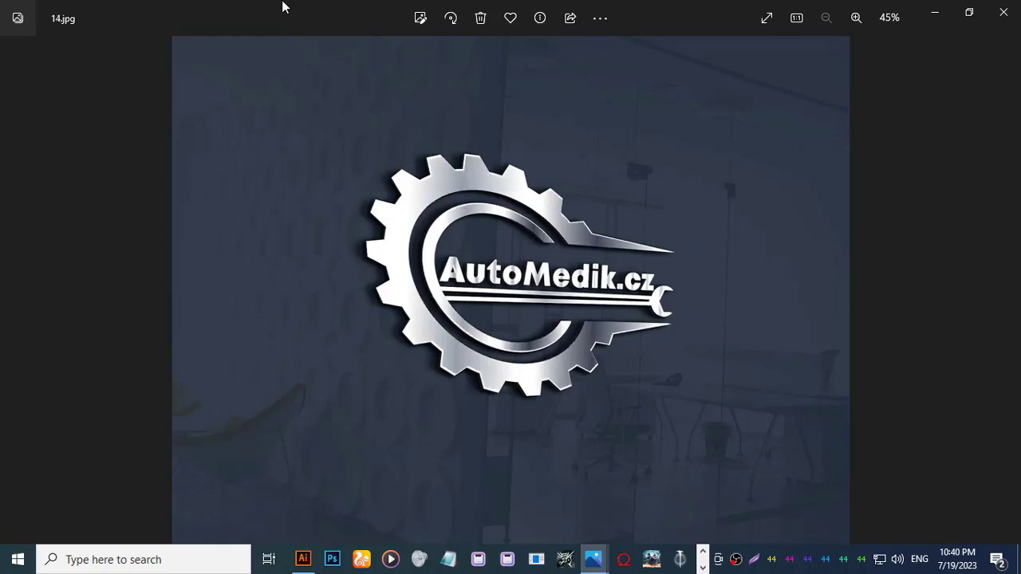
pyautogui.press('Right')
pyautogui.press('Right')
pyautogui.press('Right')
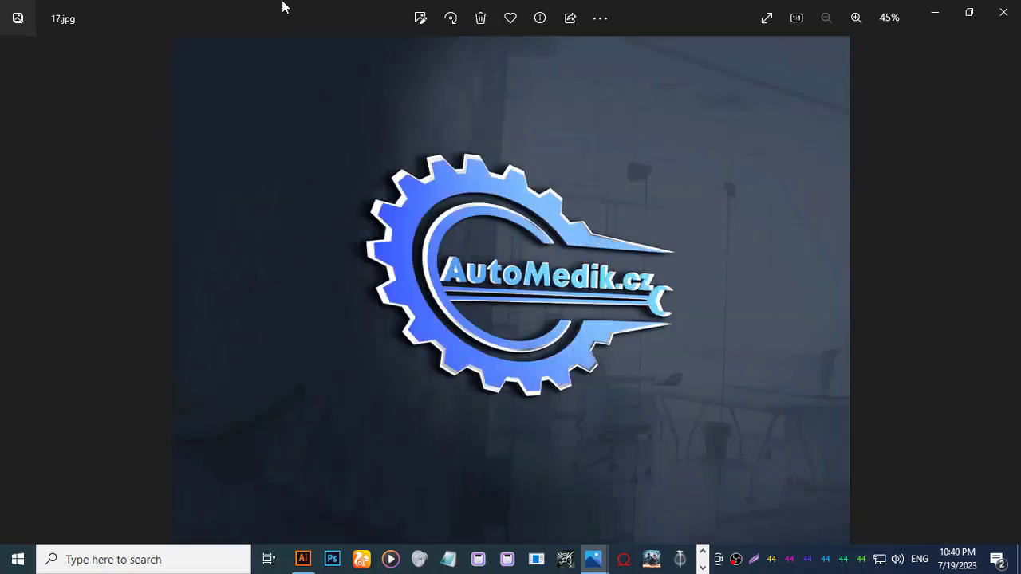
pyautogui.press('Right')
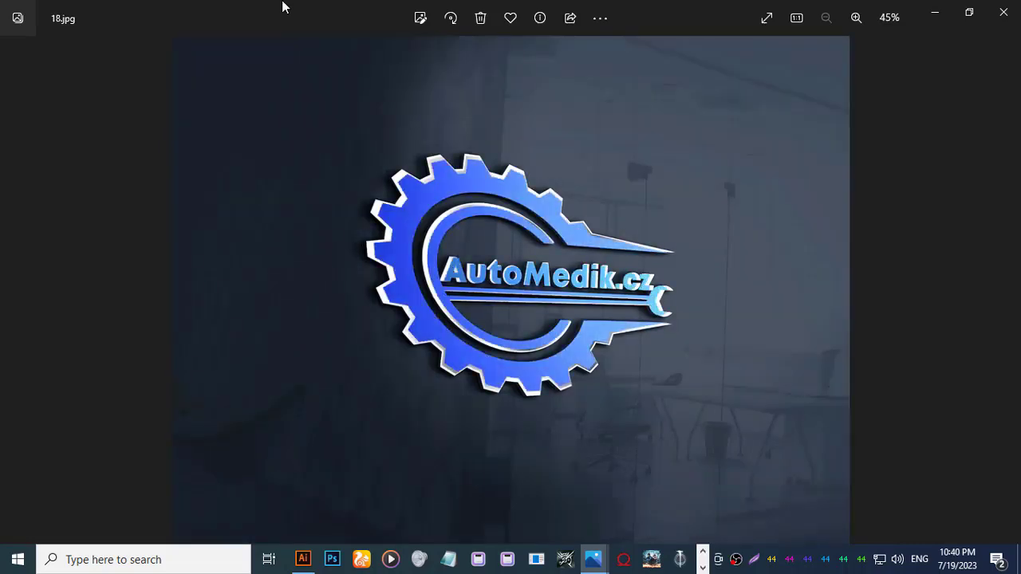
pyautogui.press('Right')
pyautogui.press('Right')
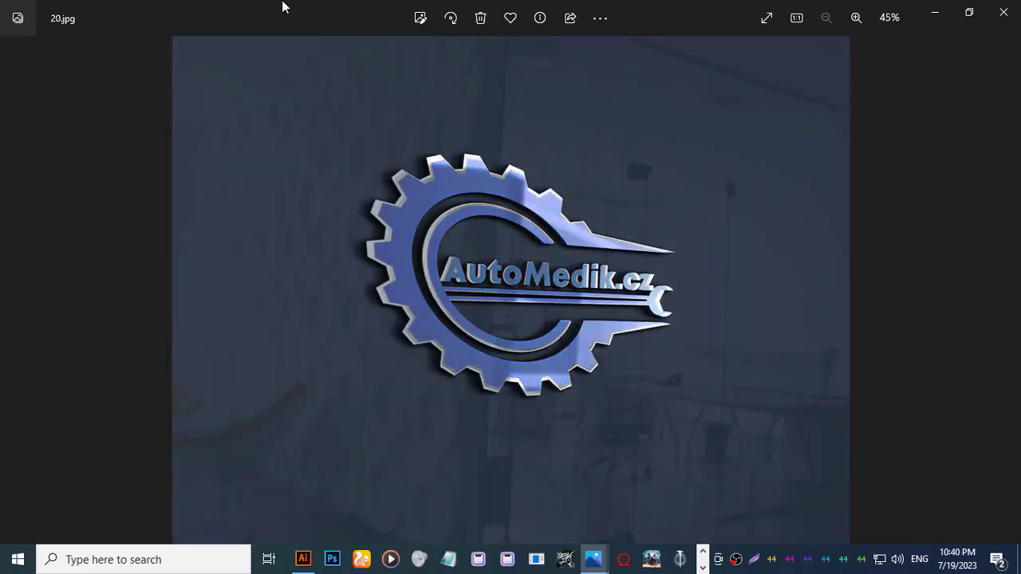
pyautogui.press('Right')
pyautogui.press('Right')
pyautogui.press('Right')
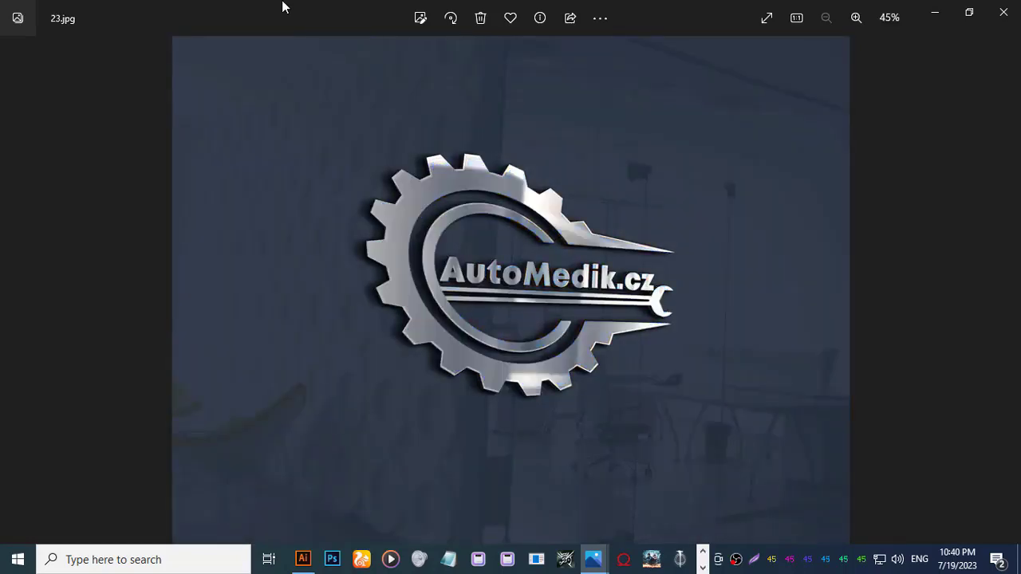
# Browse the glass-walled meeting room mockups through 44.jpg and compare the white and silver gear logo finishes.
pyautogui.press('Right')
pyautogui.press('Right')
pyautogui.press('Right')
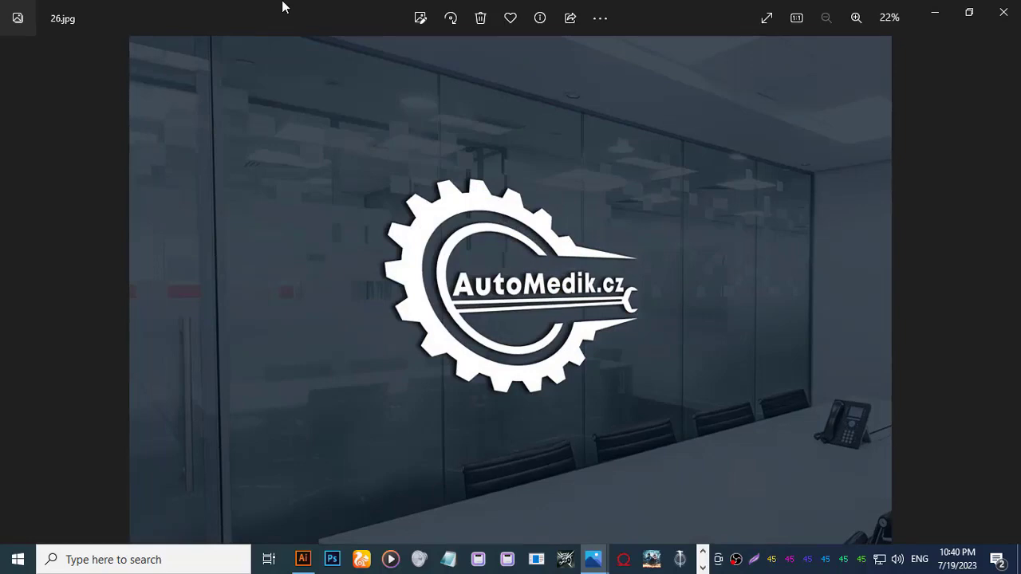
pyautogui.press('Right')
pyautogui.press('Right')
pyautogui.press('Right')
pyautogui.press('Right')
pyautogui.press('Right')
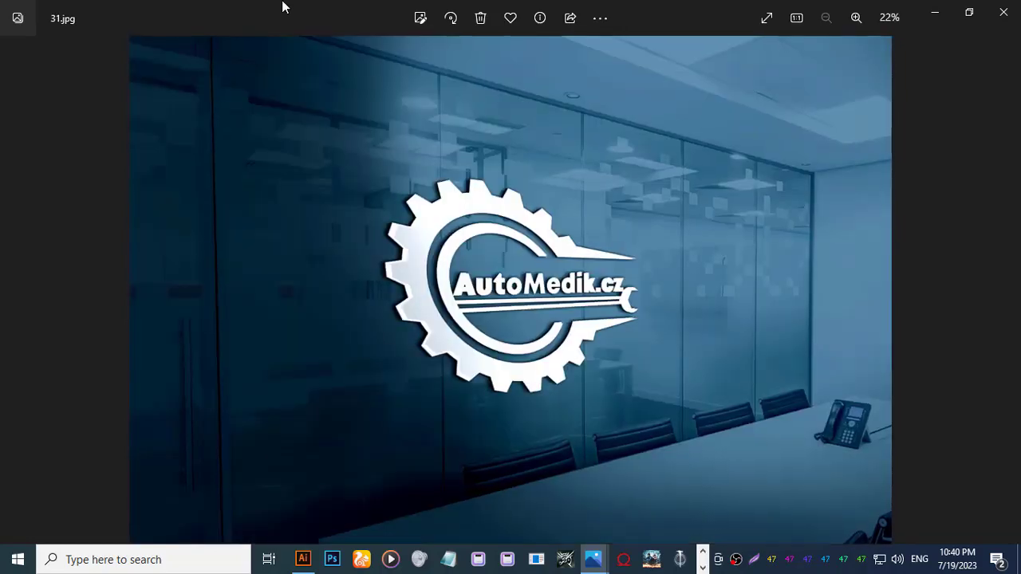
pyautogui.press('Right')
pyautogui.press('Right')
pyautogui.press('Right')
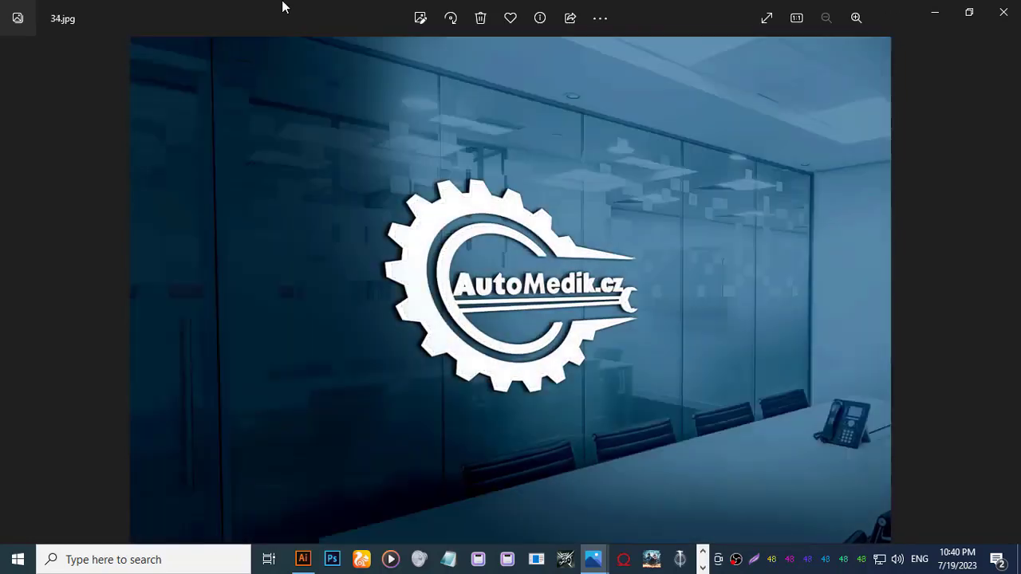
pyautogui.press('Right')
pyautogui.press('Right')
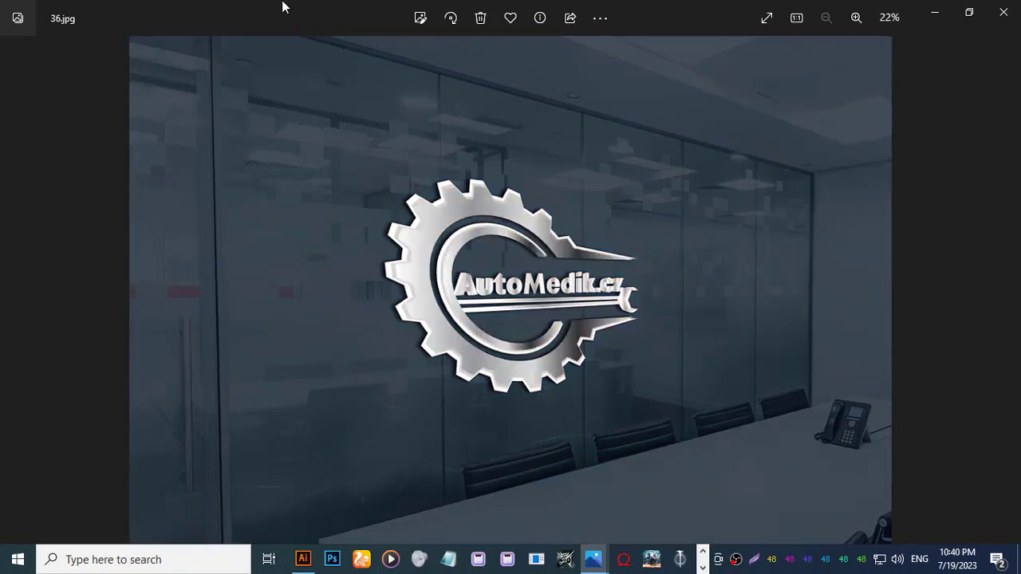
pyautogui.press('Right')
pyautogui.press('Right')
pyautogui.press('Right')
pyautogui.press('Right')
pyautogui.press('Right')
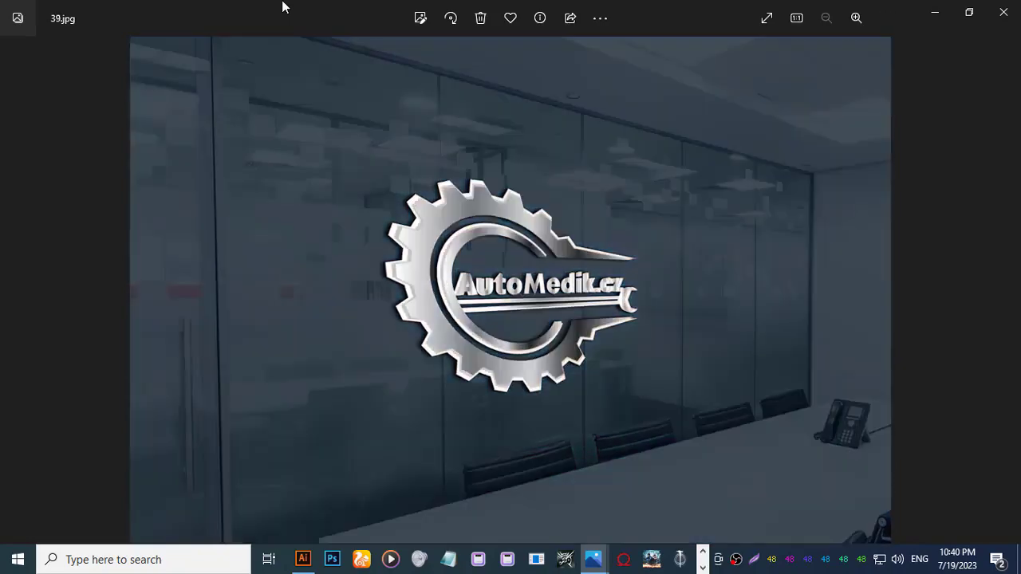
pyautogui.press('Right')
pyautogui.press('Right')
pyautogui.press('Right')
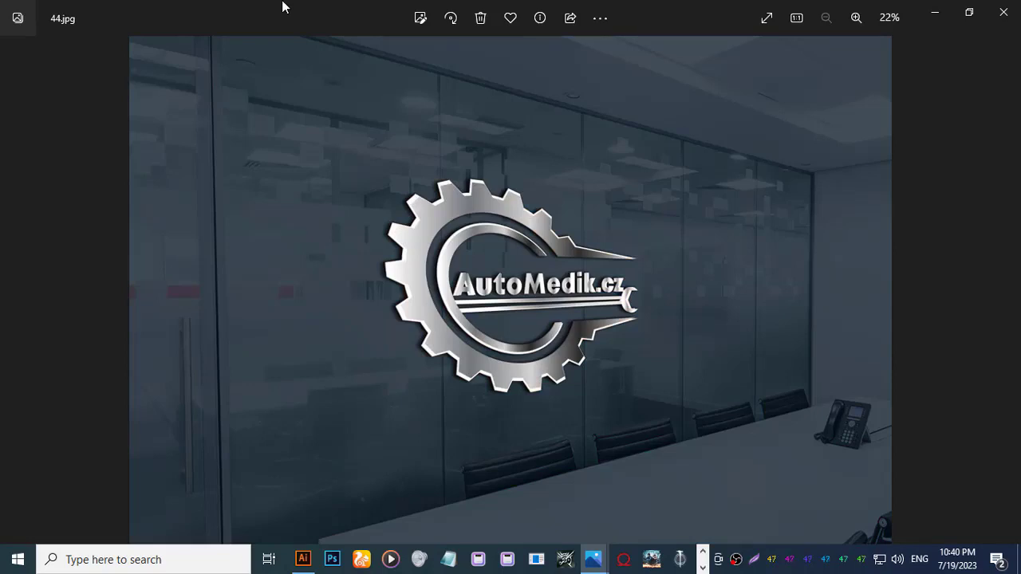
# Continue through the meeting room mockups from 45.jpg to 57.jpg and compare the silver and blue logo versions.
pyautogui.press('Right')
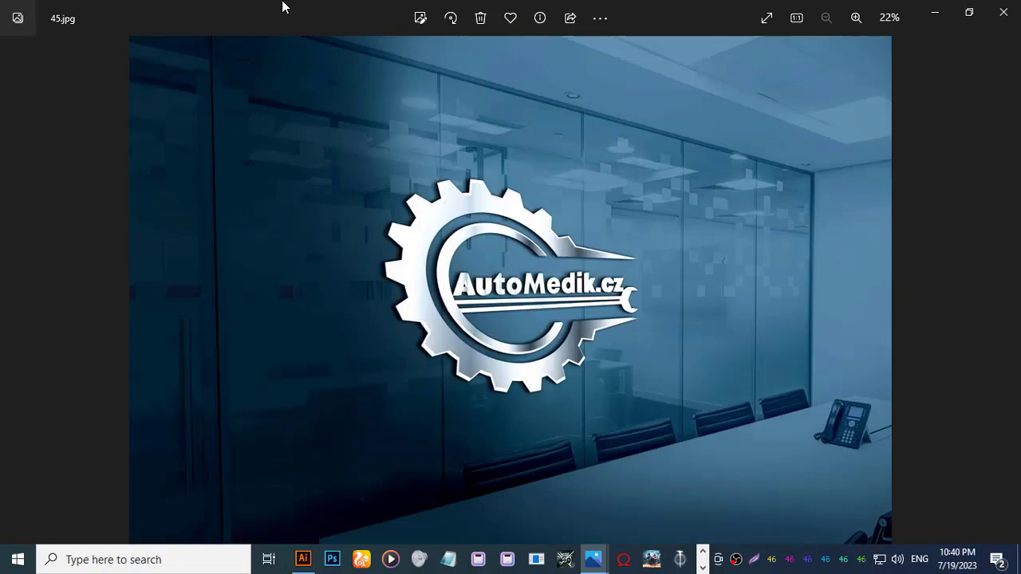
pyautogui.press('Right')
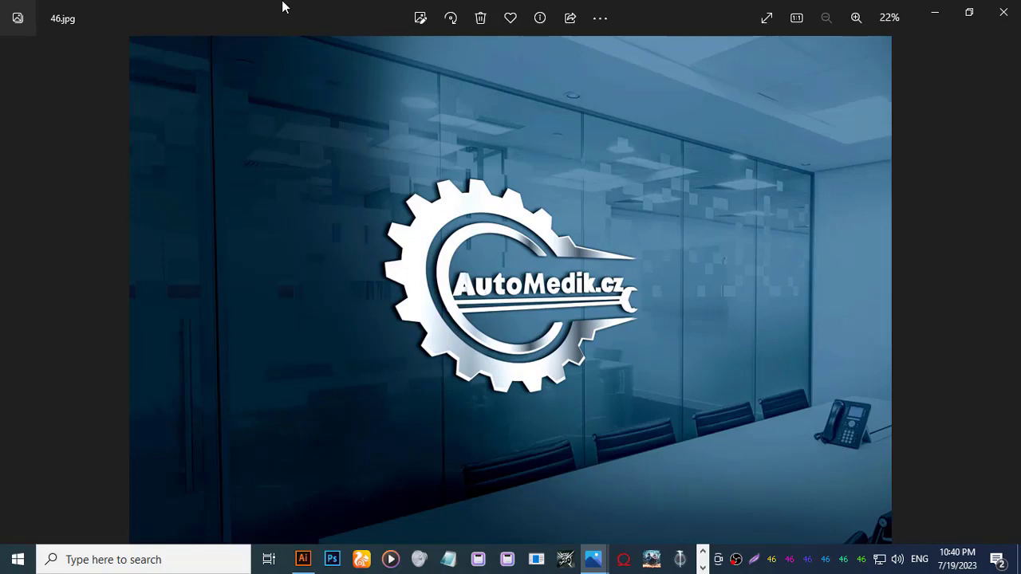
pyautogui.press('Right')
pyautogui.press('Right')
pyautogui.press('Right')
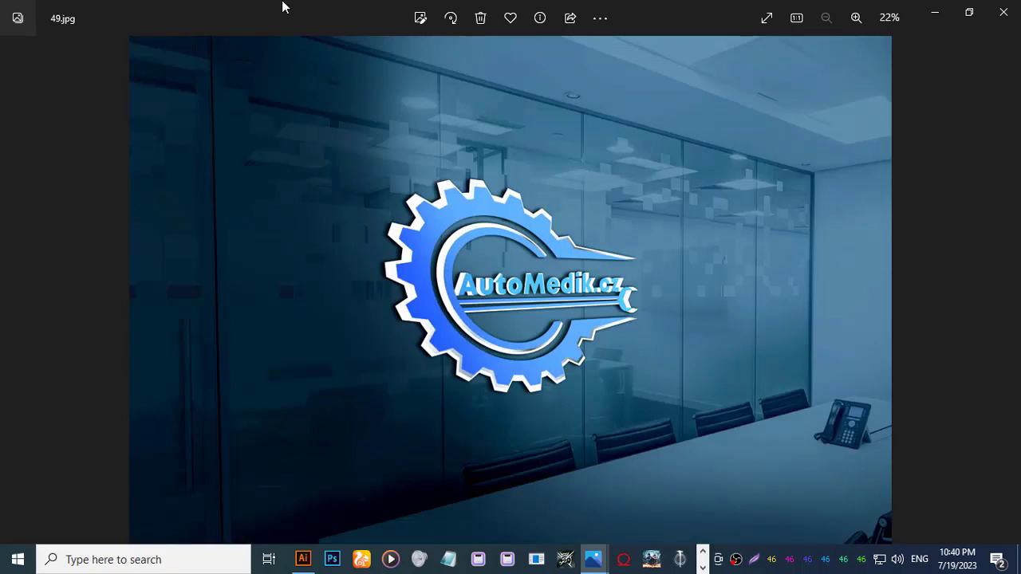
pyautogui.press('Right')
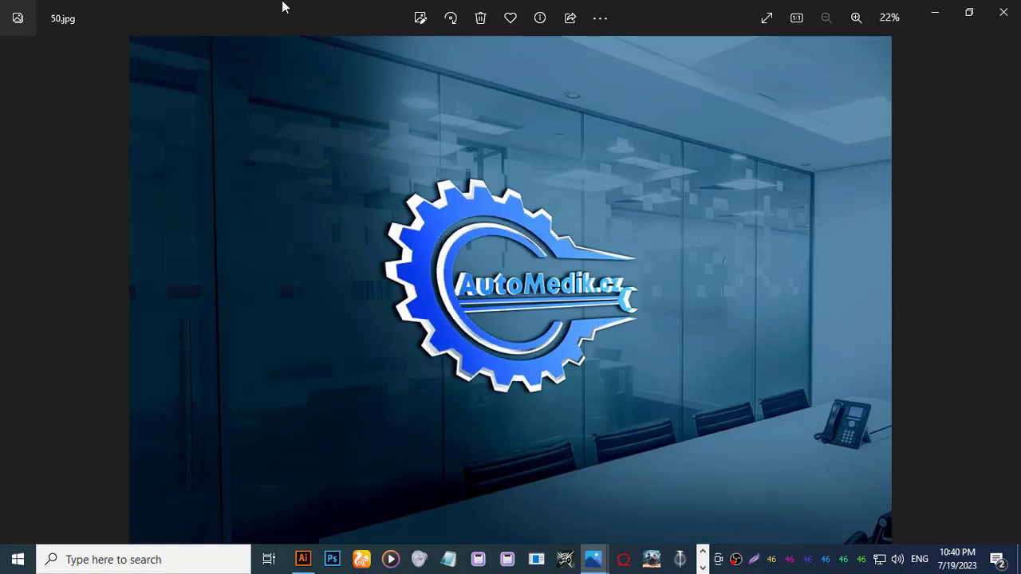
pyautogui.press('Right')
pyautogui.press('Right')
pyautogui.press('Right')
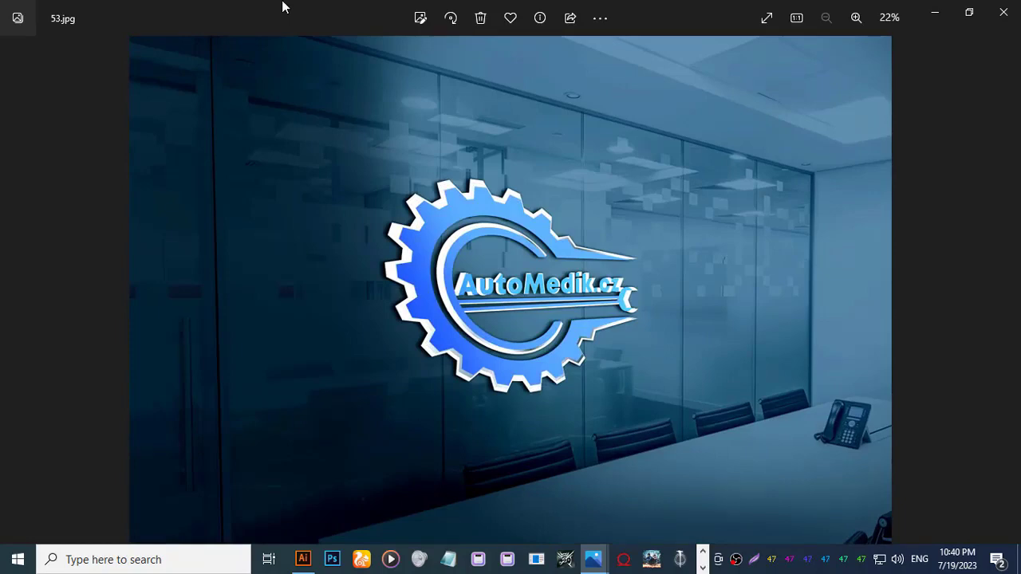
pyautogui.press('Right')
pyautogui.press('Right')
pyautogui.press('Right')
pyautogui.press('Right')
pyautogui.press('Right')
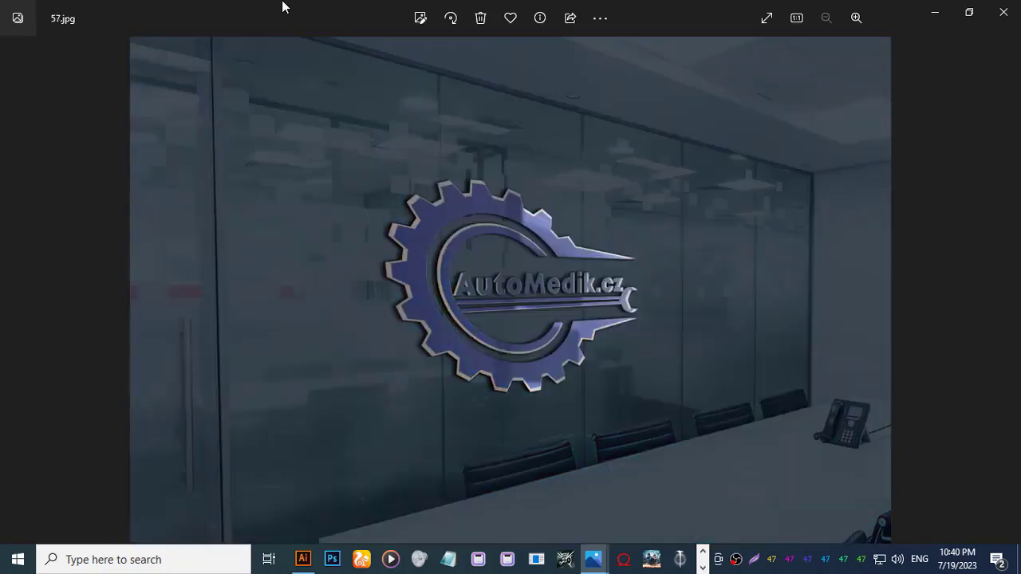
# Browse ahead to 63-01.jpg and examine the color variants of the horizontal AutoMedik.cz logo.
pyautogui.press('Right')
pyautogui.press('Right')
pyautogui.press('Right')
pyautogui.press('Right')
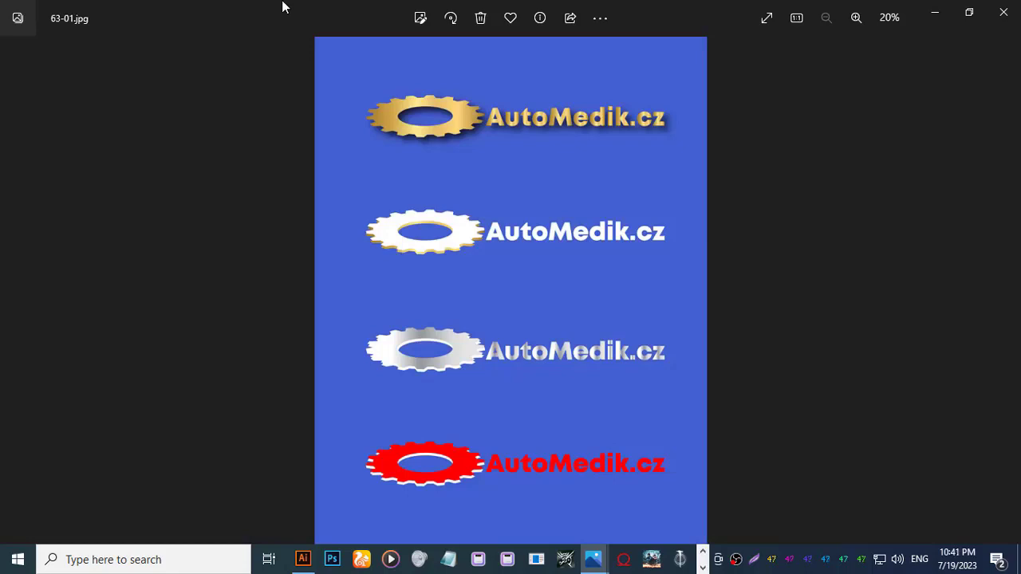
# Revisit the Byte Quantic entries in Screenshot_2.png and the AutoMedik.cz design in logo.jpg, and return to 63-01.jpg.
pyautogui.moveTo(605, 562)
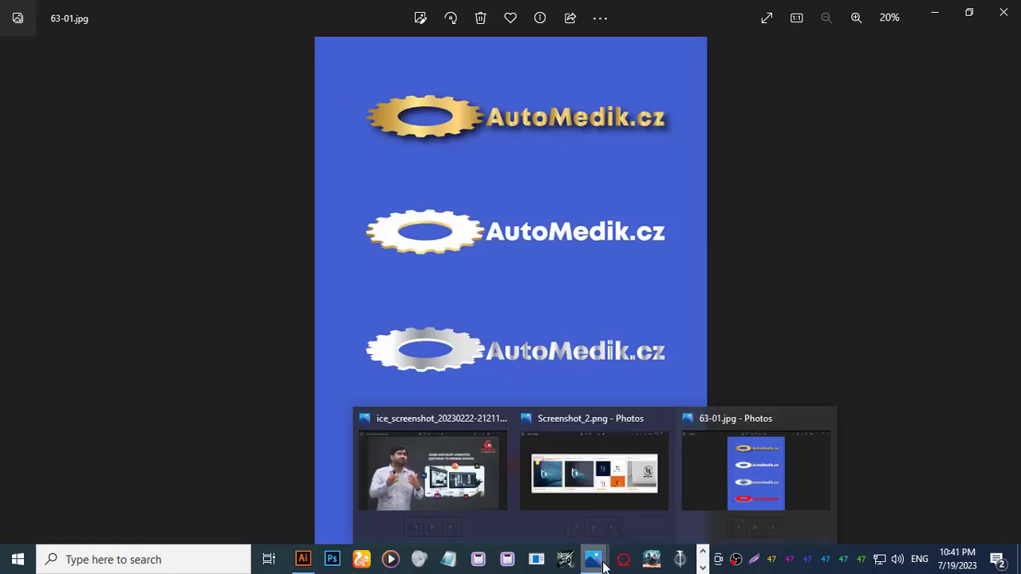
pyautogui.click(619, 485)
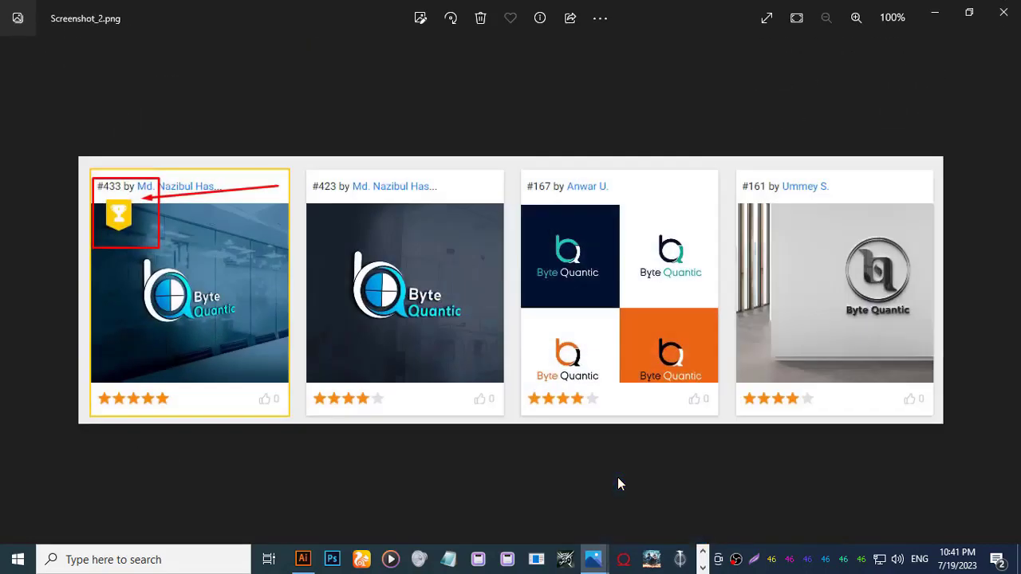
pyautogui.press('Right')
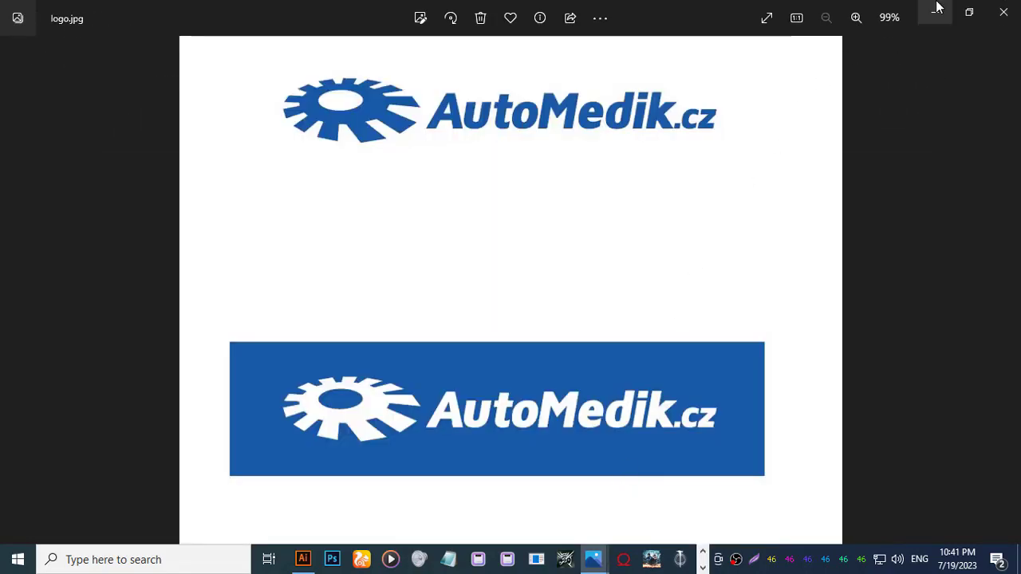
pyautogui.press('Right')
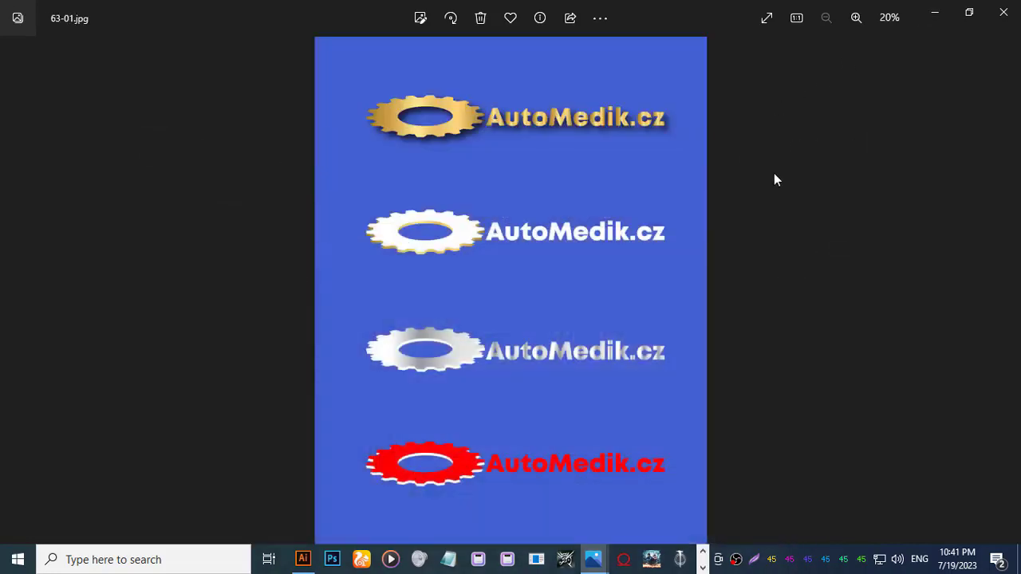
# Examine the variants in 63-02.jpg and the horizontal logo mockups on textured paper and the spotlit wall, up to 71.jpg.
pyautogui.press('Right')
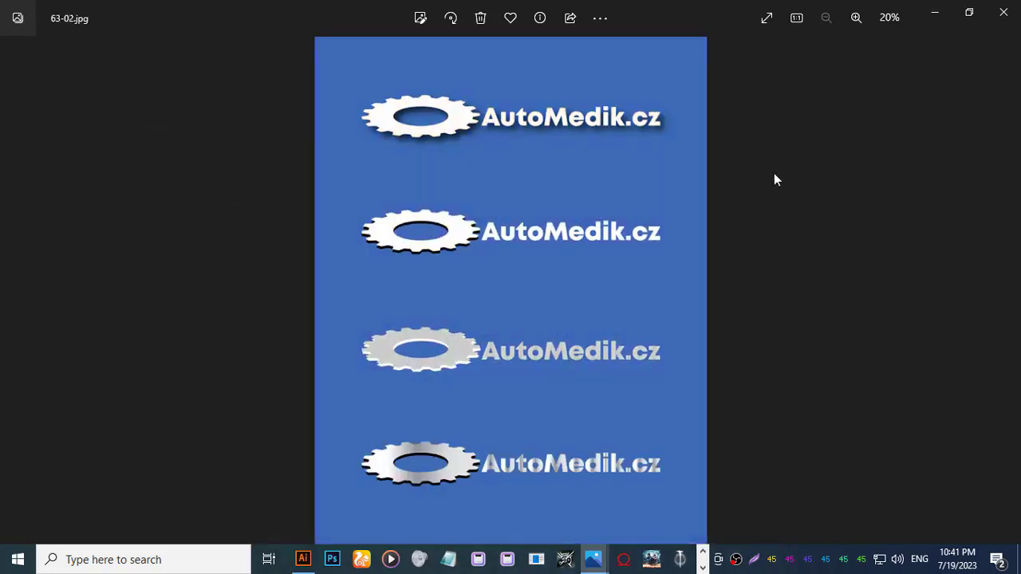
pyautogui.press('Right')
pyautogui.press('Right')
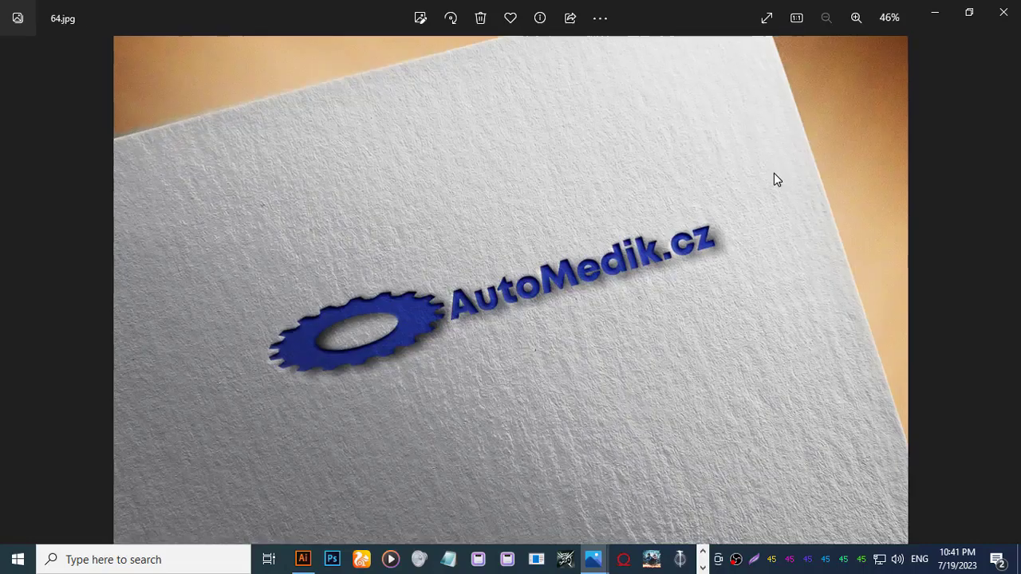
pyautogui.press('Right')
pyautogui.press('Right')
pyautogui.press('Right')
pyautogui.press('Right')
pyautogui.press('Right')
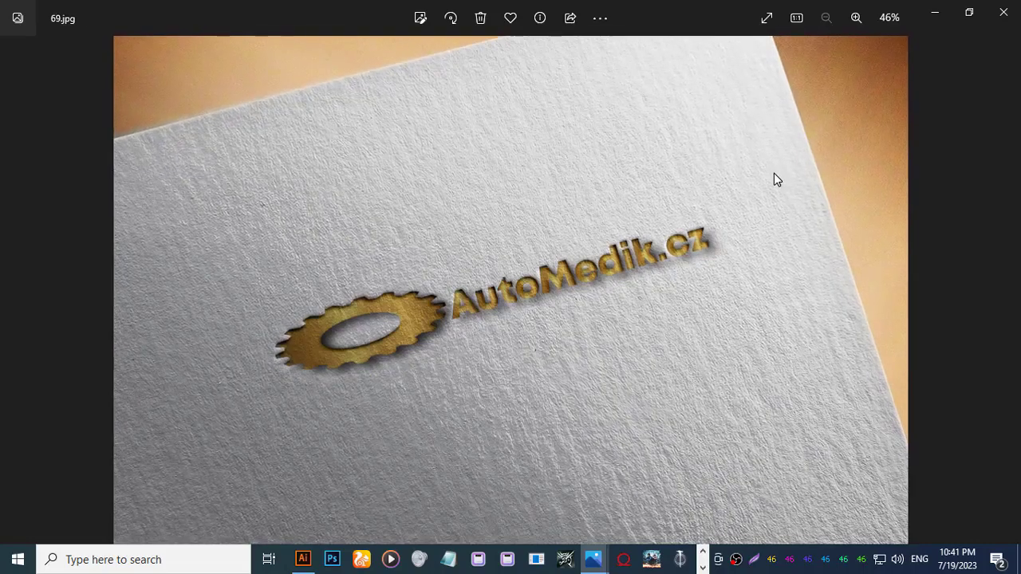
pyautogui.press('Right')
pyautogui.press('Right')
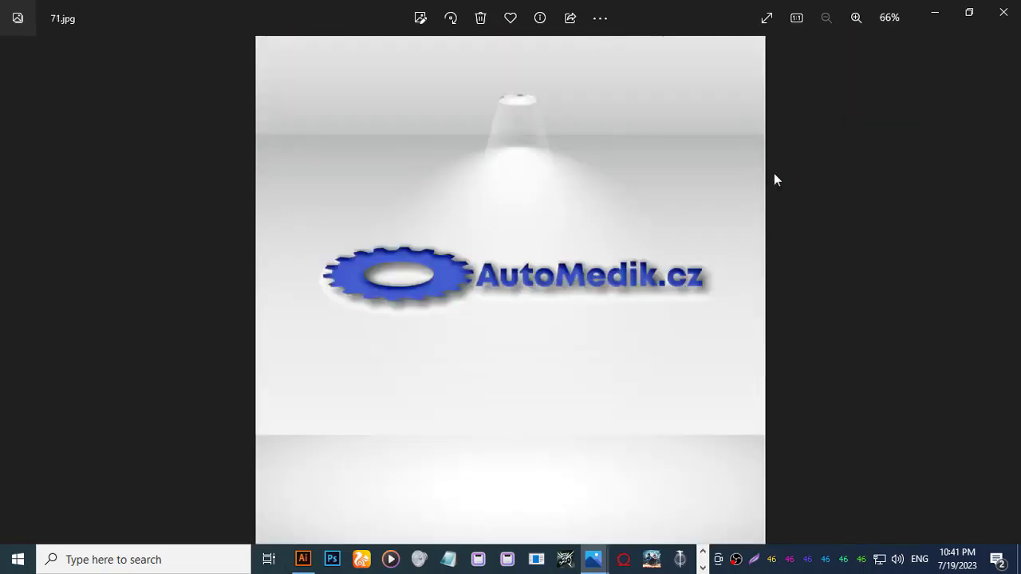